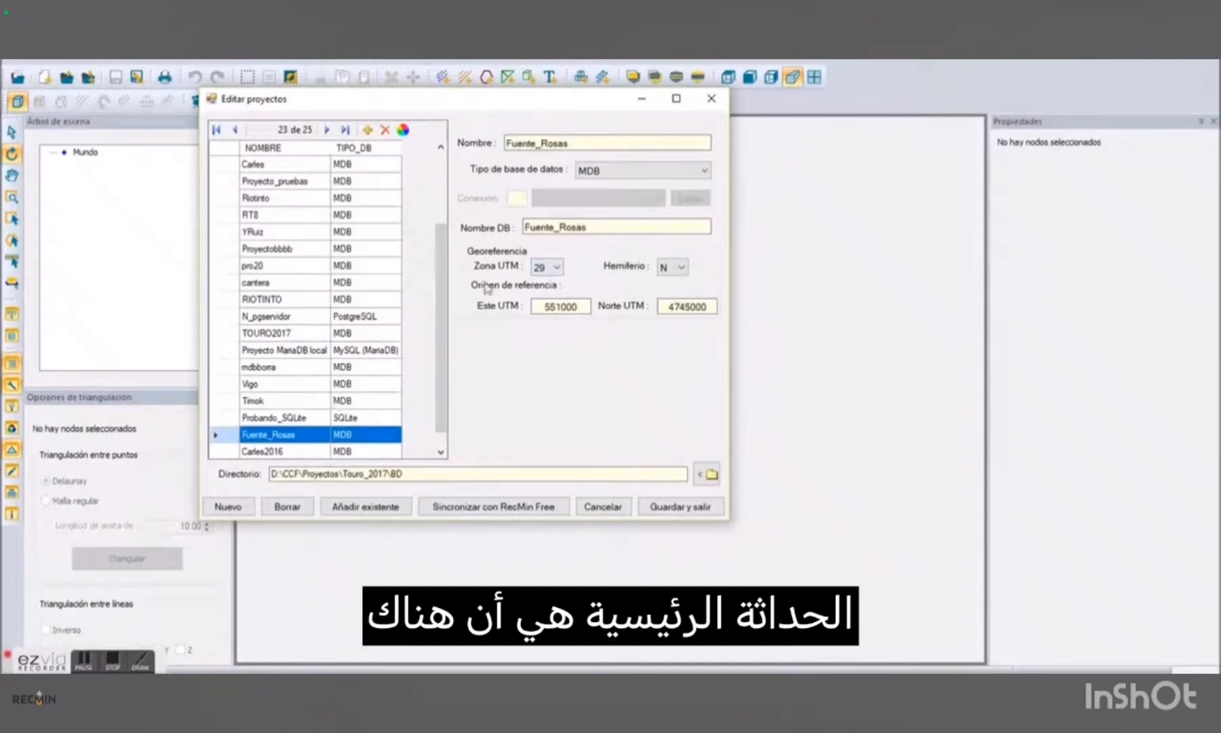
Examine the UTM zone, hemisphere and reference origin settings of the Fuente_Rosas, mdbborra and Timok projects.
{"action": "left_click", "coordinate": [559, 267]}
{"action": "left_click", "coordinate": [553, 268]}
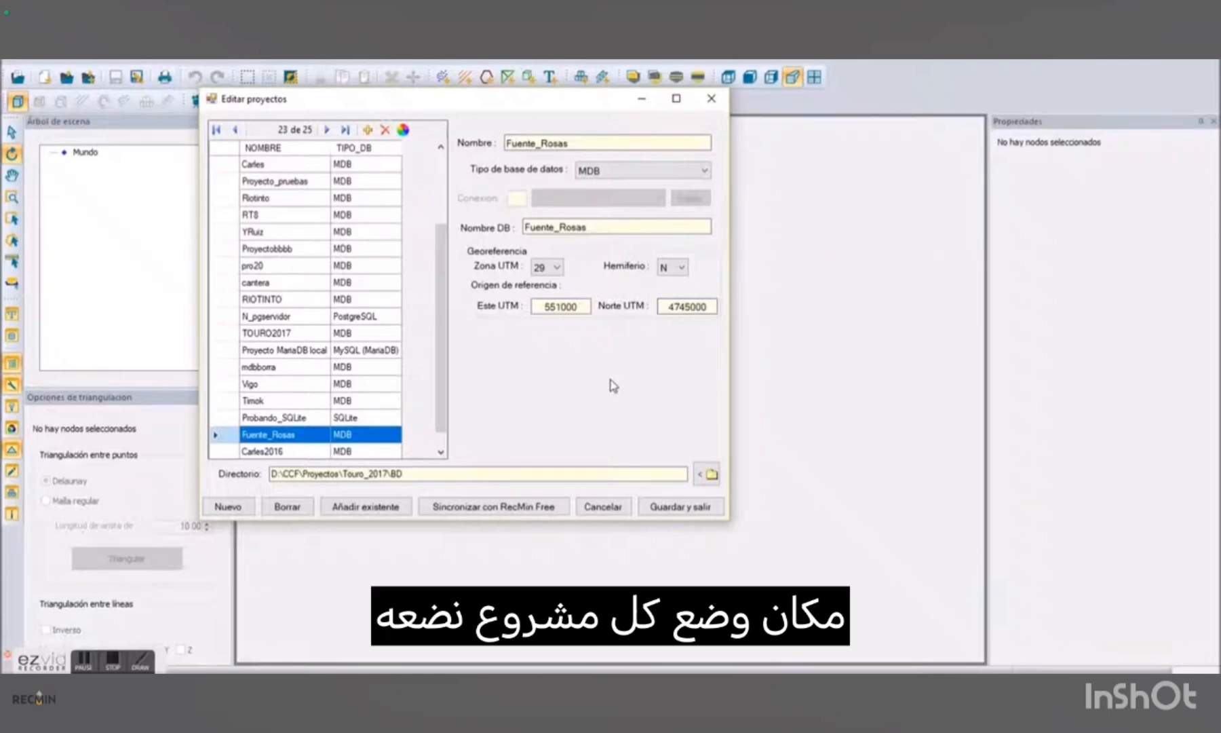
{"action": "left_click", "coordinate": [375, 400]}
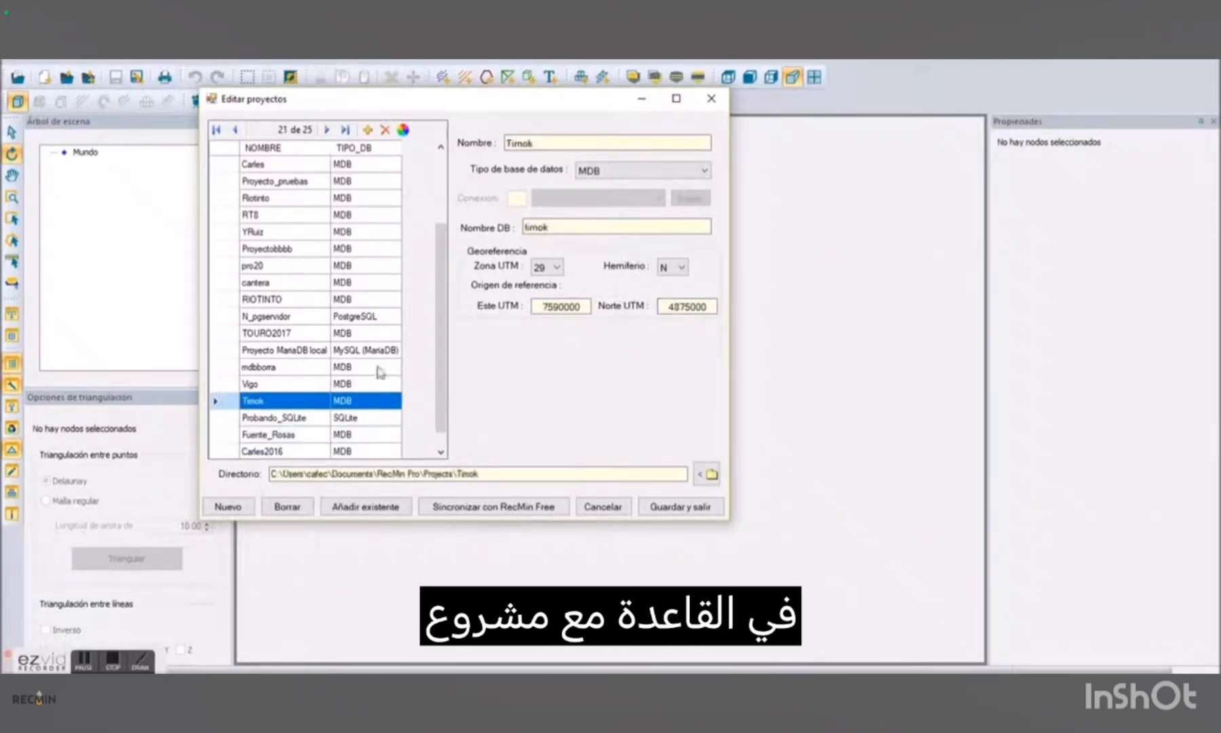
{"action": "left_click", "coordinate": [383, 351]}
{"action": "left_click", "coordinate": [381, 368]}
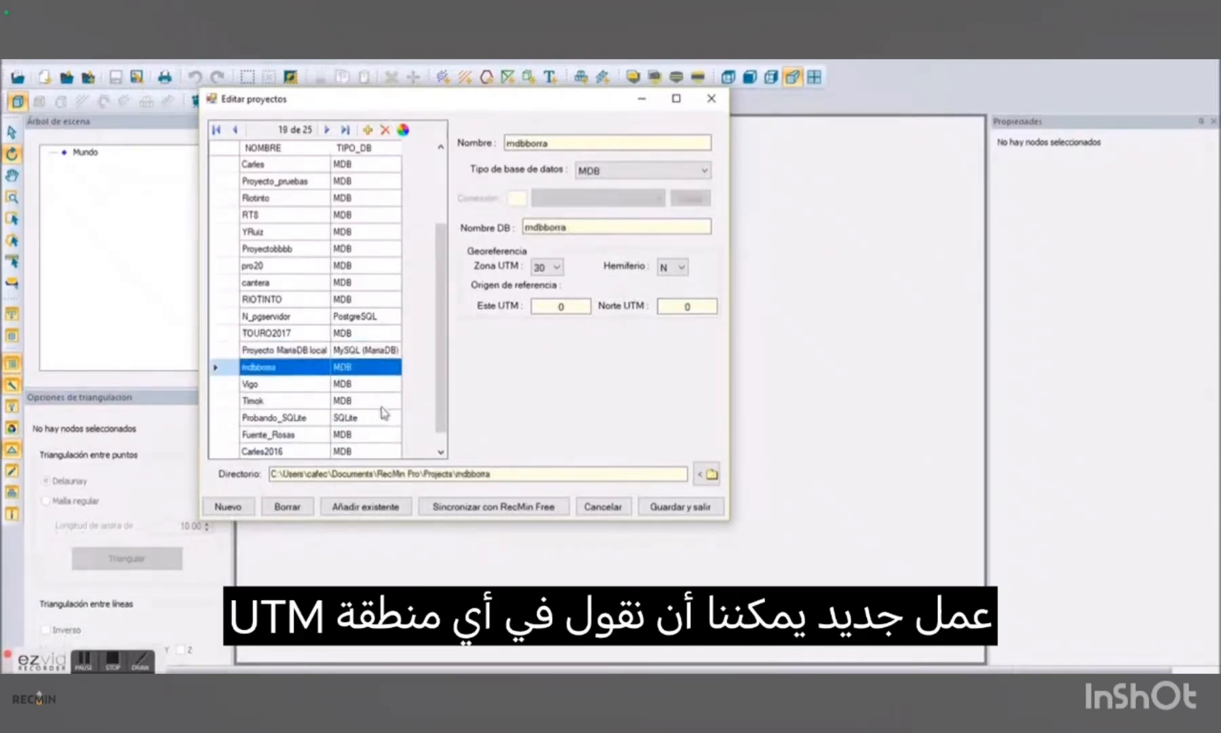
{"action": "left_click", "coordinate": [384, 404]}
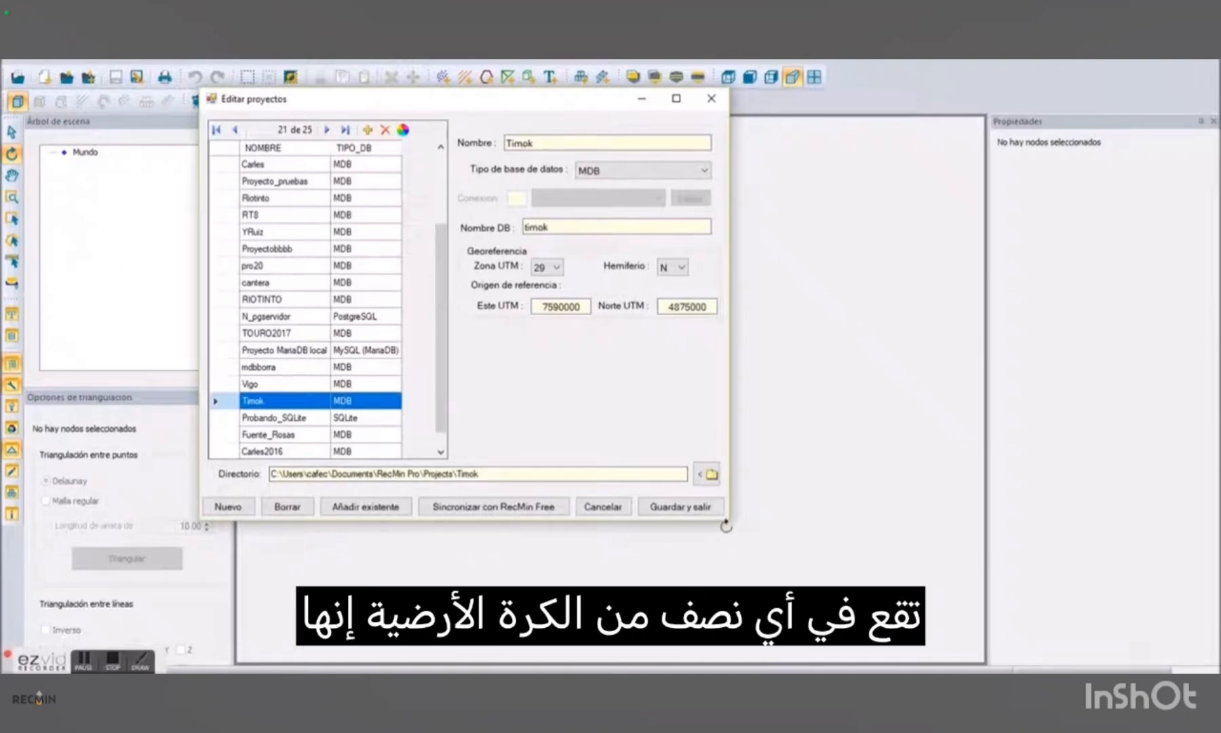
Try synchronizing with RecMin Free from its default folder, marking the Lunda, Moncayo and MV deposits, and cancel.
{"action": "left_click", "coordinate": [515, 509]}
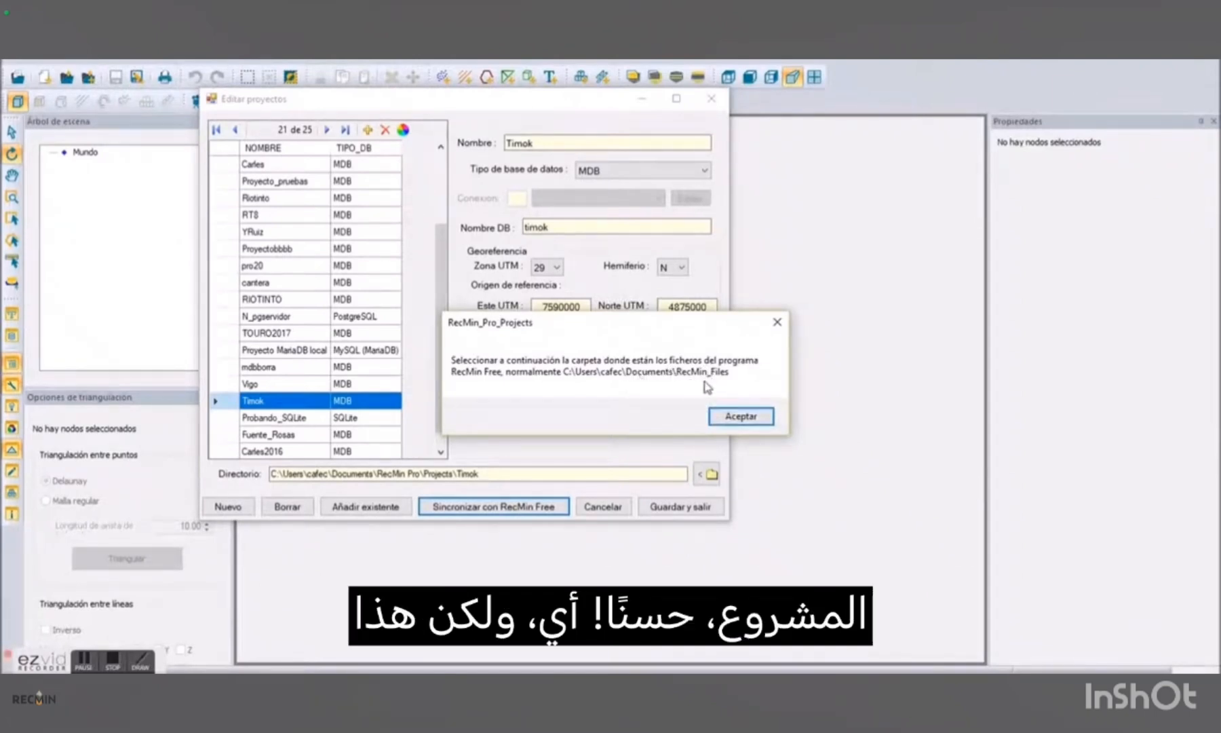
{"action": "left_click", "coordinate": [741, 416]}
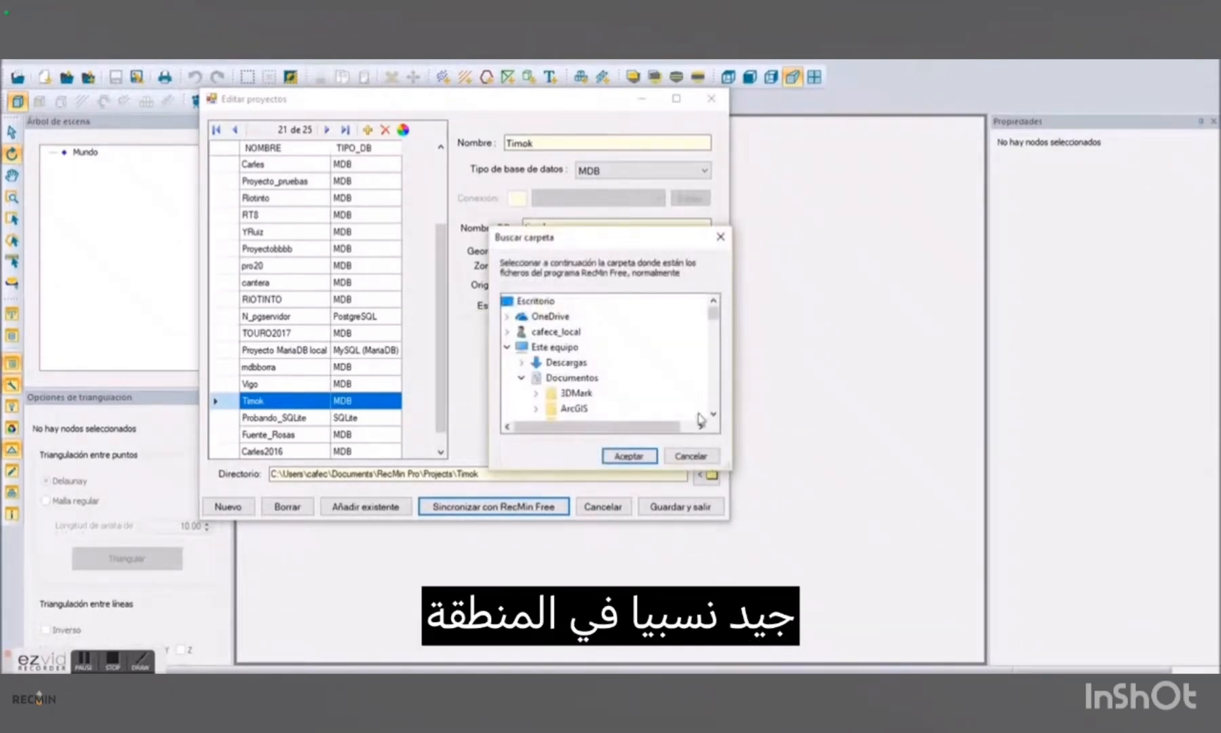
{"action": "left_click", "coordinate": [630, 458]}
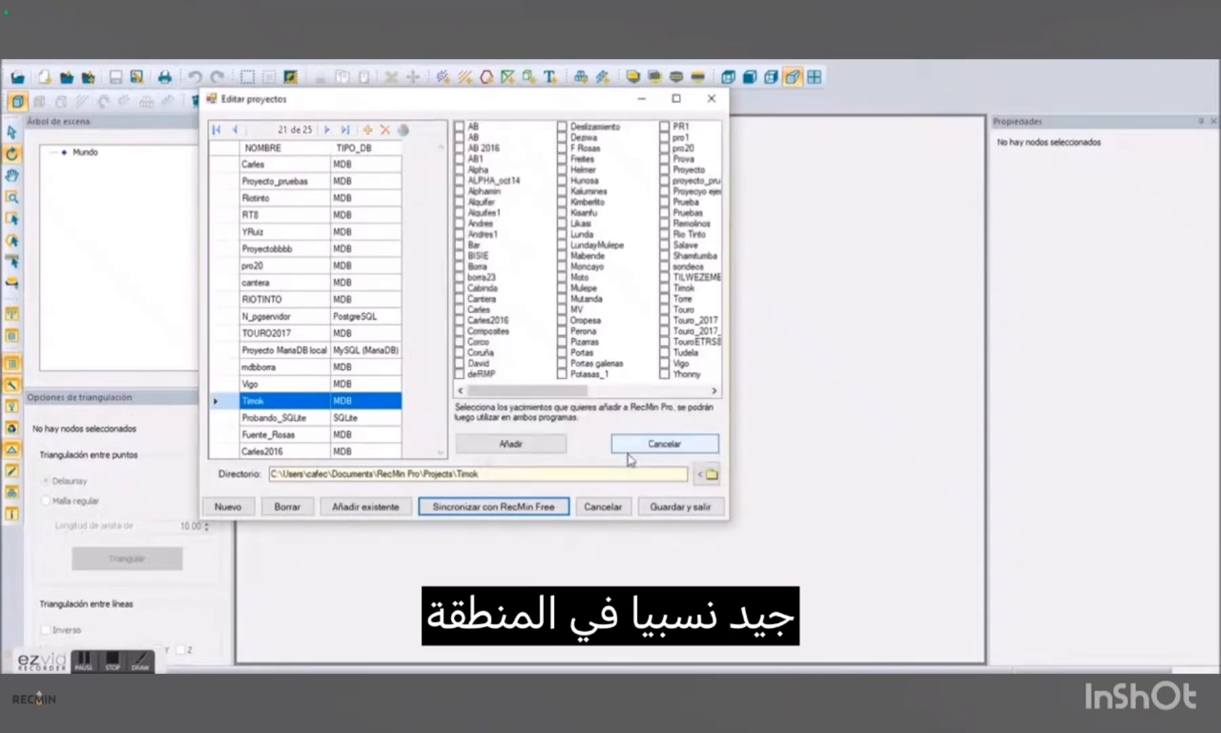
{"action": "mouse_move", "coordinate": [582, 393]}
{"action": "left_mouse_down"}
{"action": "mouse_move", "coordinate": [703, 395]}
{"action": "mouse_move", "coordinate": [573, 388]}
{"action": "left_mouse_up"}
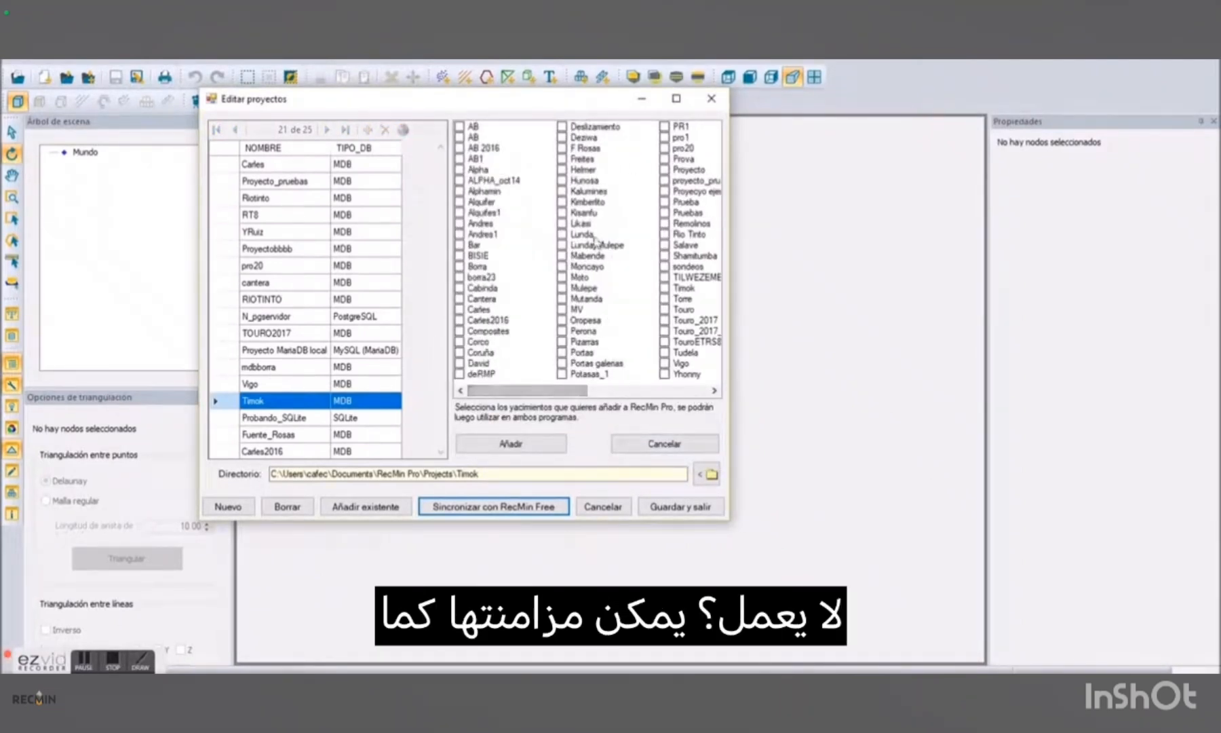
{"action": "left_click", "coordinate": [561, 234]}
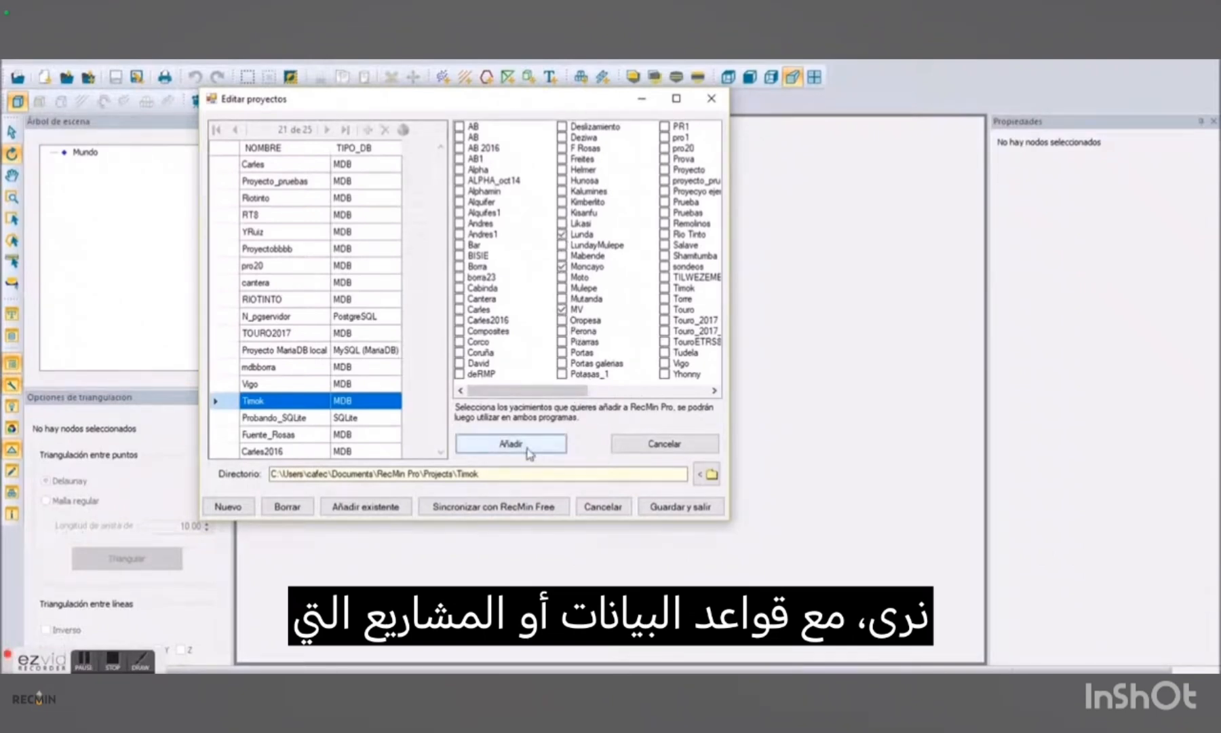
{"action": "left_click", "coordinate": [645, 445]}
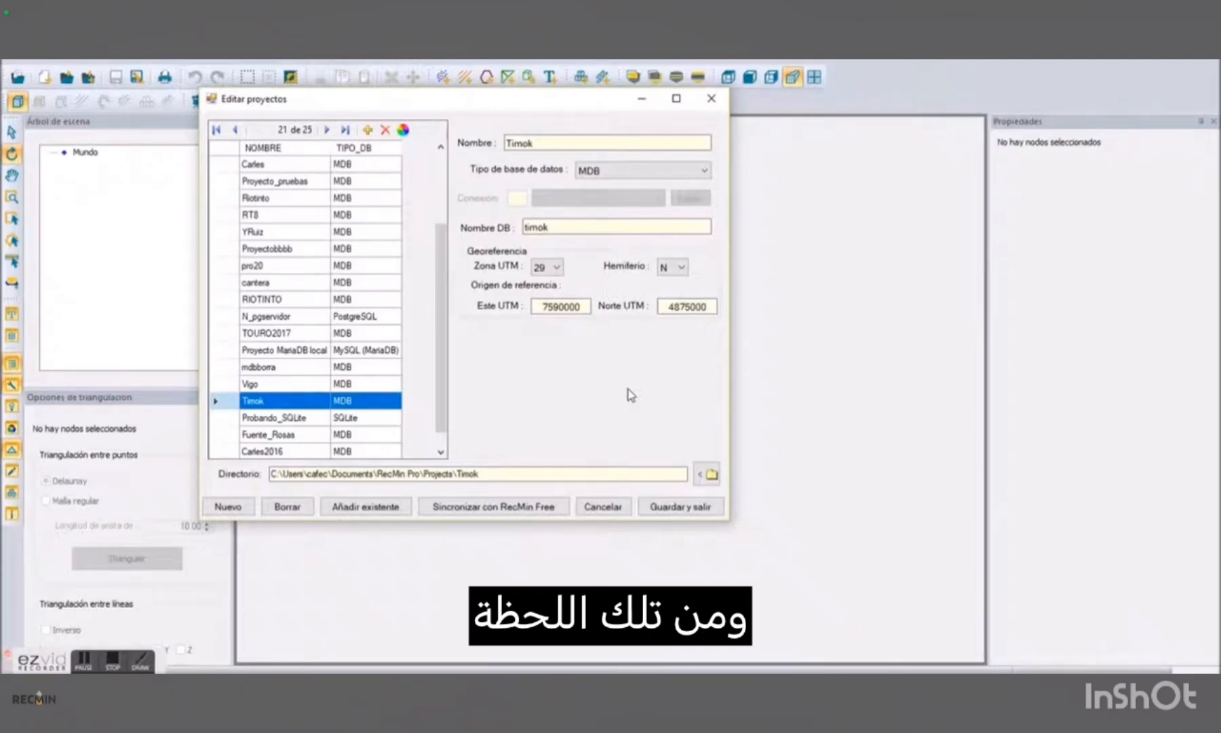
Leave the project editor without saving and exit the projects window.
{"action": "left_click", "coordinate": [601, 507]}
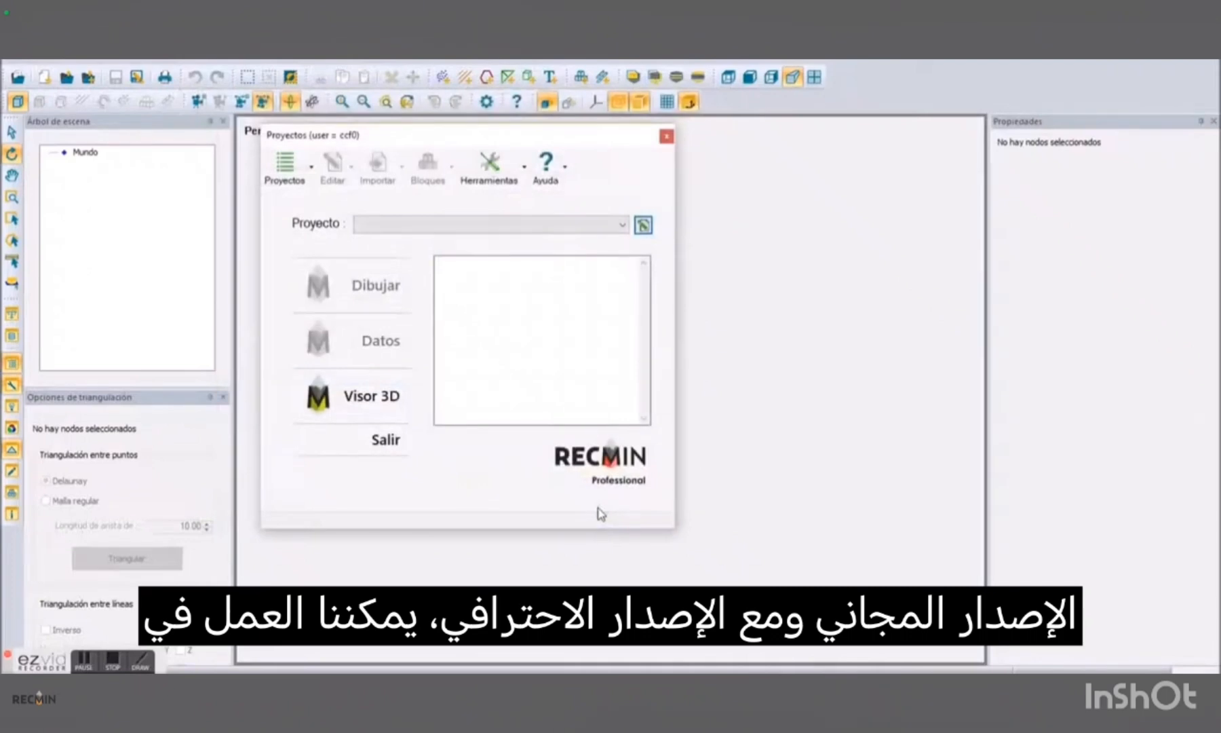
{"action": "left_click", "coordinate": [388, 444]}
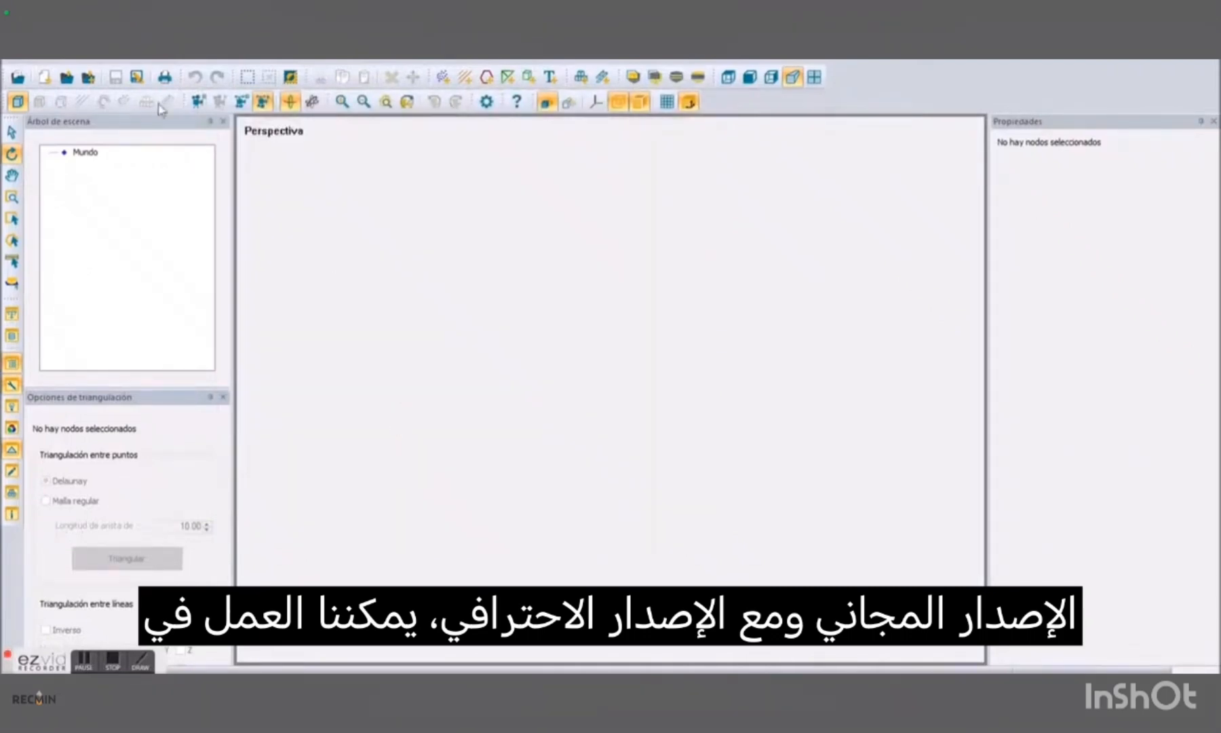
Review the properties of several projects, including Proyecto_pruebas and Vigo, in the active project selection and cancel it.
{"action": "left_click", "coordinate": [35, 60]}
{"action": "left_click", "coordinate": [40, 70]}
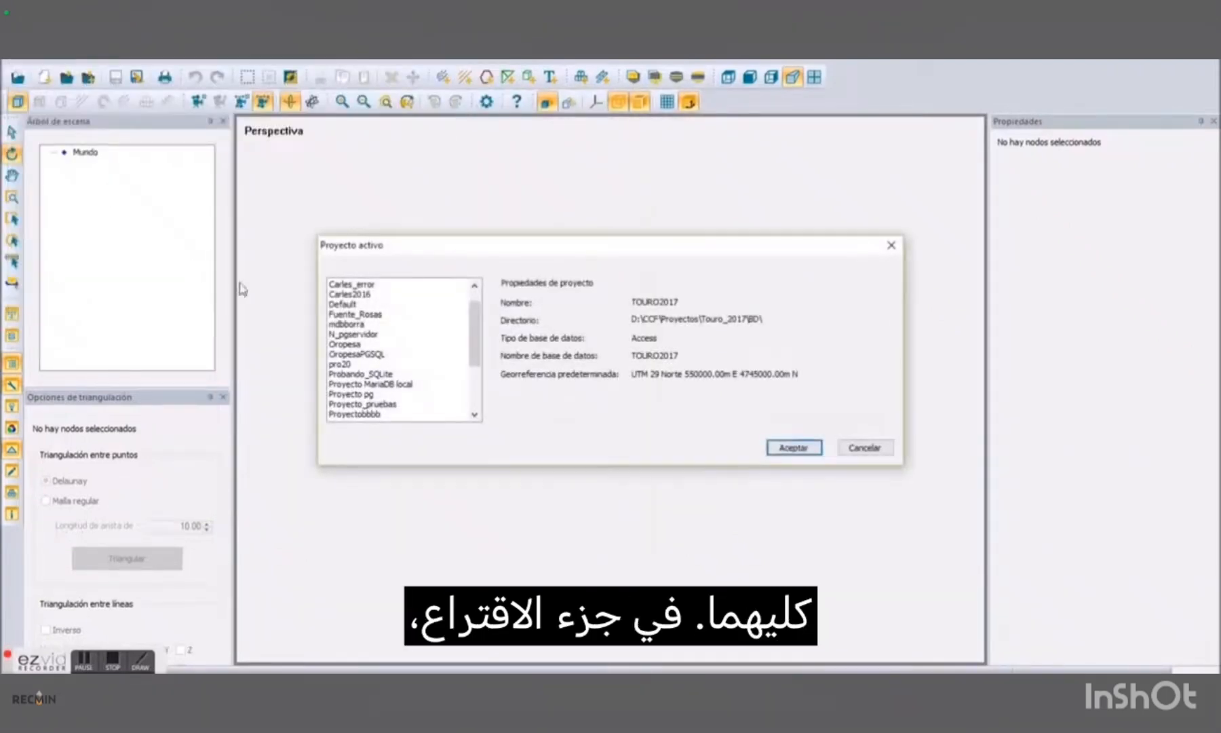
{"action": "left_click", "coordinate": [357, 326]}
{"action": "left_click", "coordinate": [360, 353]}
{"action": "left_click", "coordinate": [367, 404]}
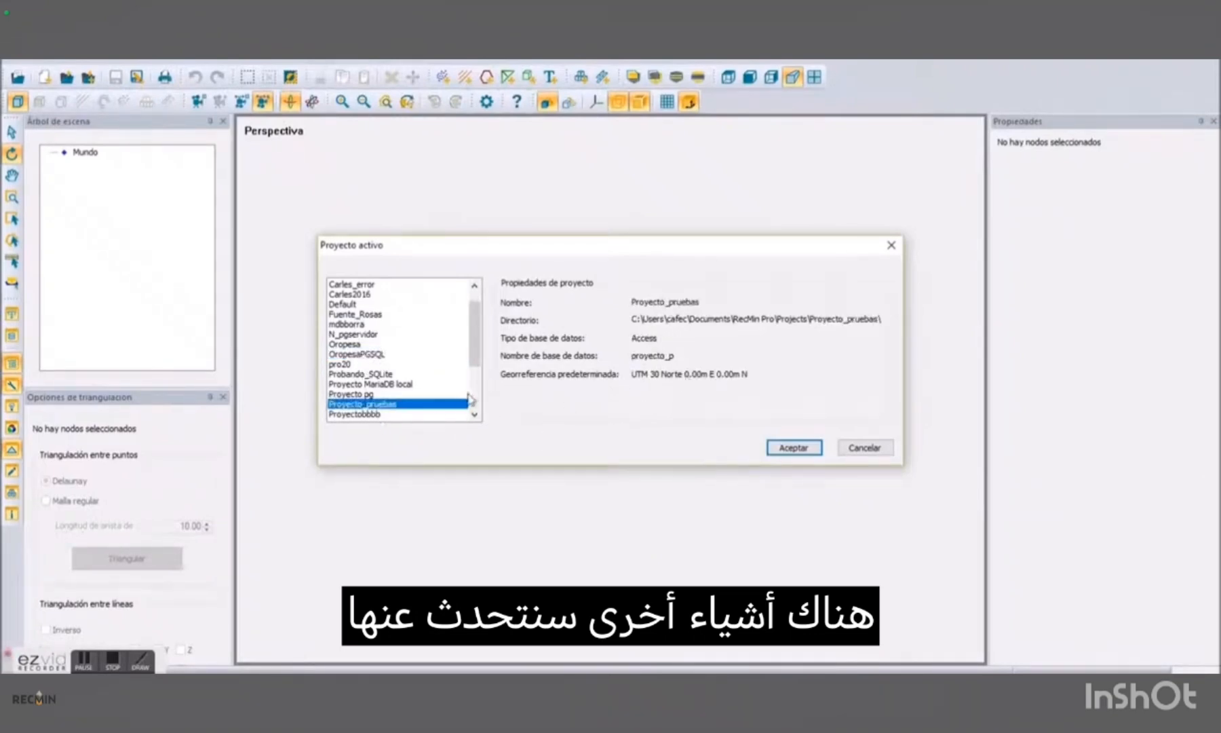
{"action": "scroll", "coordinate": [469, 397], "scroll_direction": "down", "scroll_amount": 3}
{"action": "left_click", "coordinate": [339, 403]}
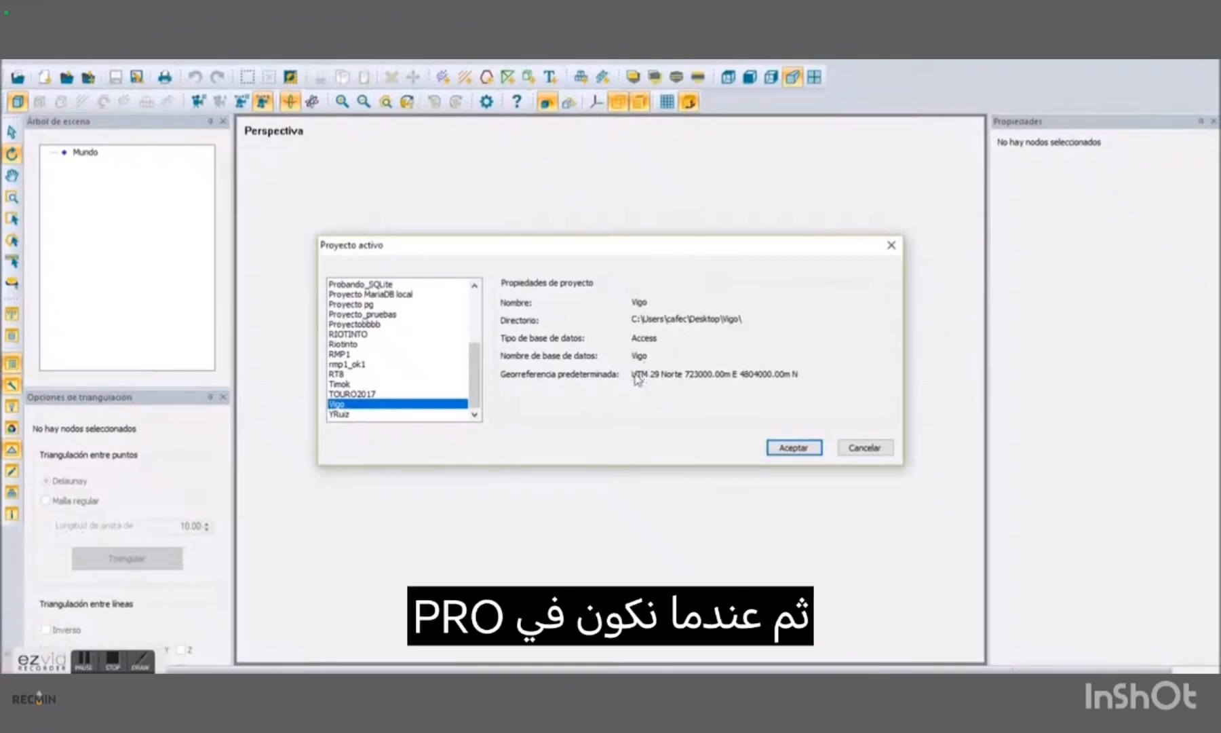
{"action": "left_click", "coordinate": [874, 448]}
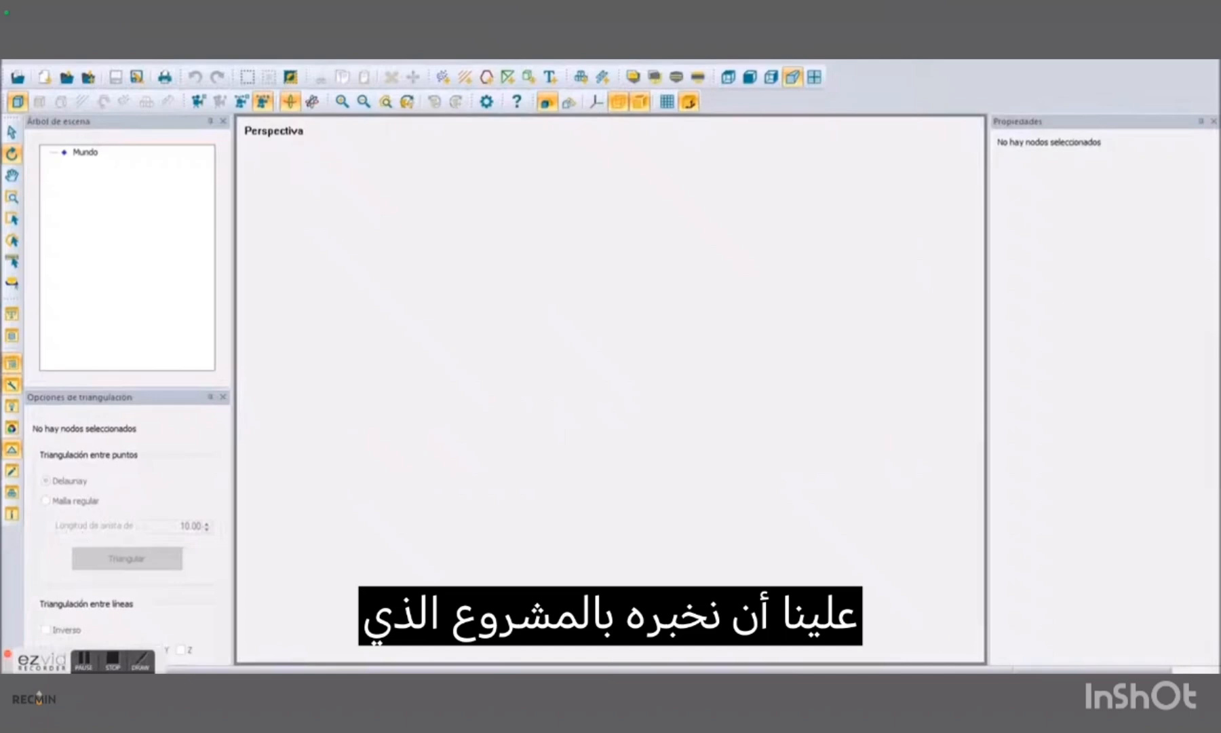
{"action": "left_click", "coordinate": [120, 668]}
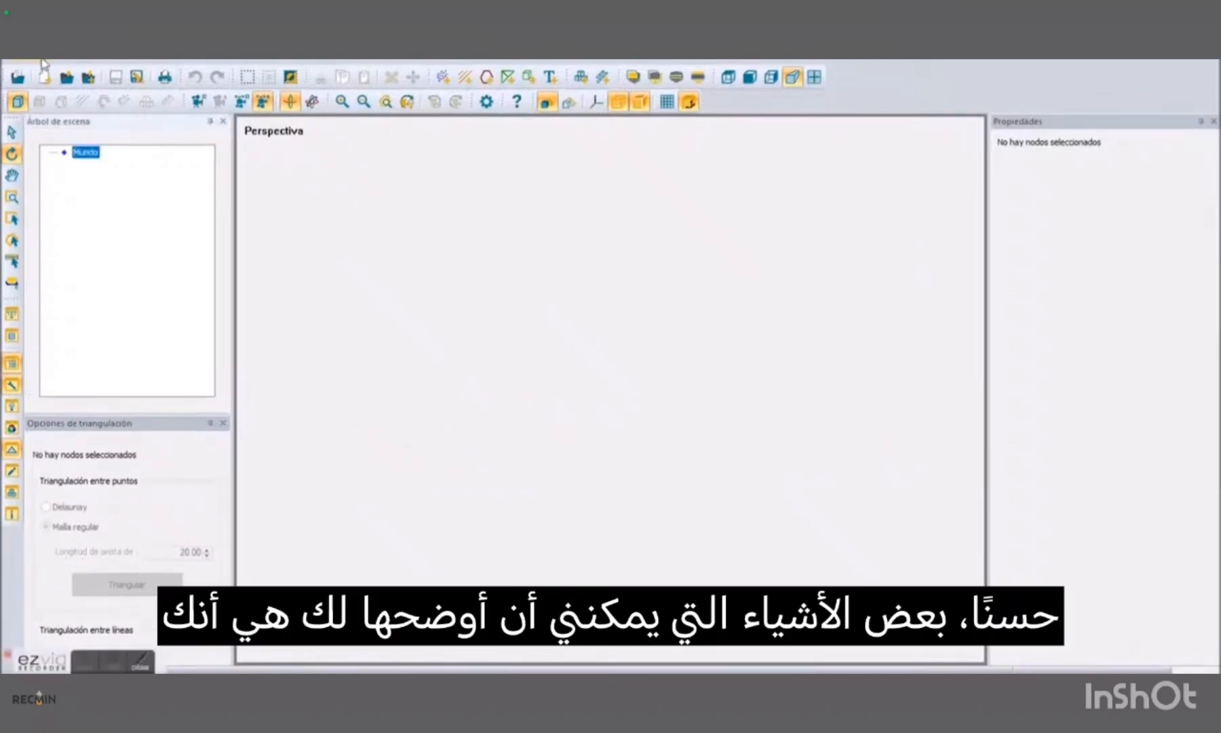
Open the recent topo.rmrx file from the Ejemplo1 project and view its contour lines in perspective.
{"action": "left_click", "coordinate": [18, 77]}
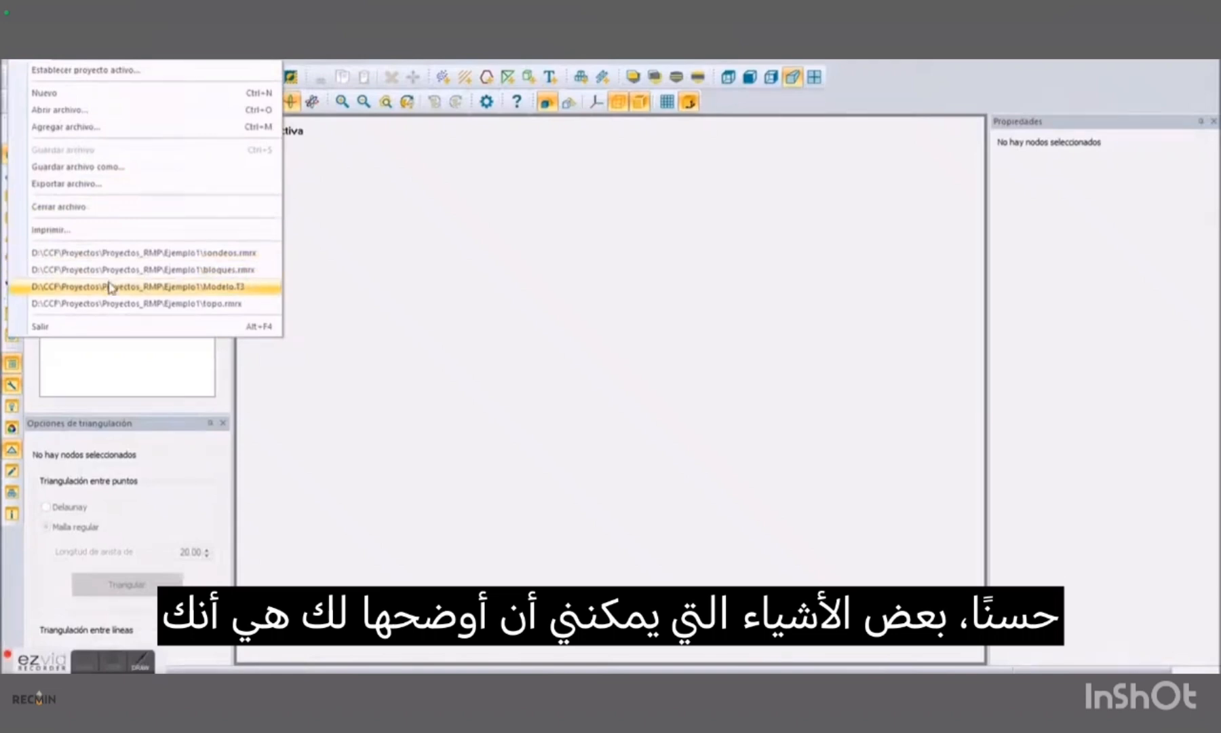
{"action": "left_click", "coordinate": [117, 305]}
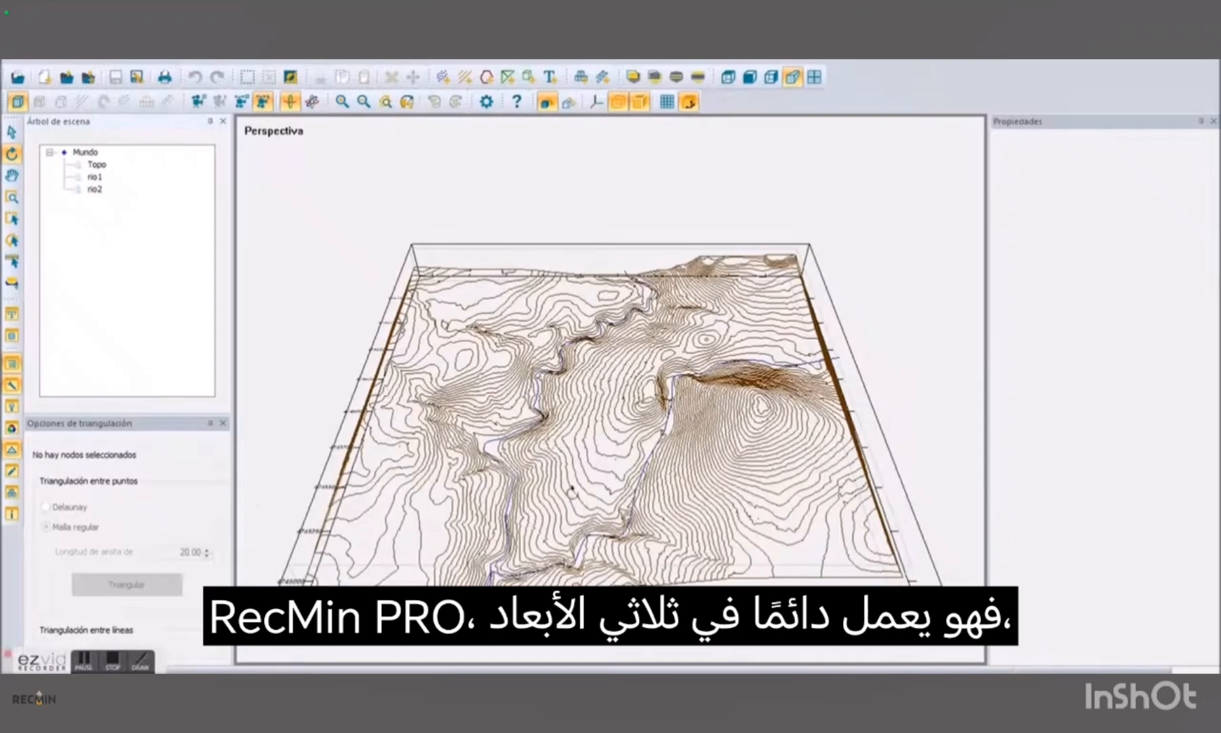
{"action": "left_click_drag", "start_coordinate": [546, 436], "coordinate": [575, 350]}
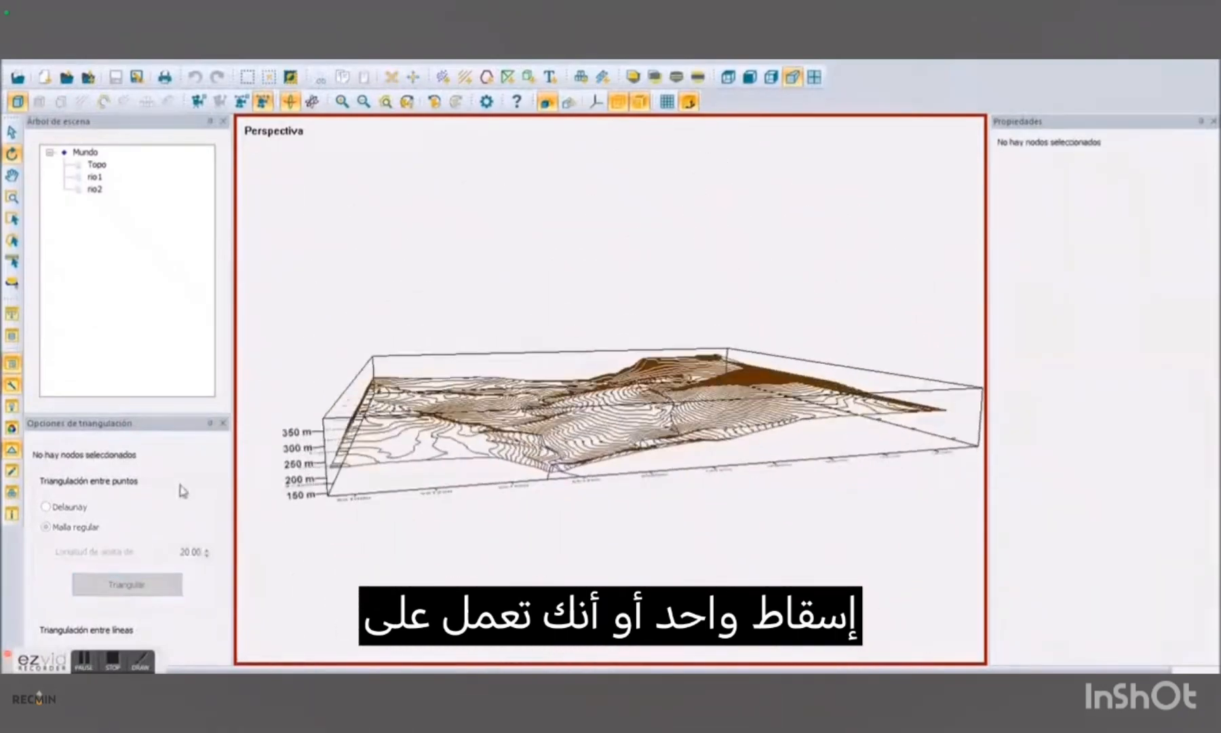
Select the Topo node and triangulate it with a regular mesh of edge length 20.00.
{"action": "left_click", "coordinate": [366, 463]}
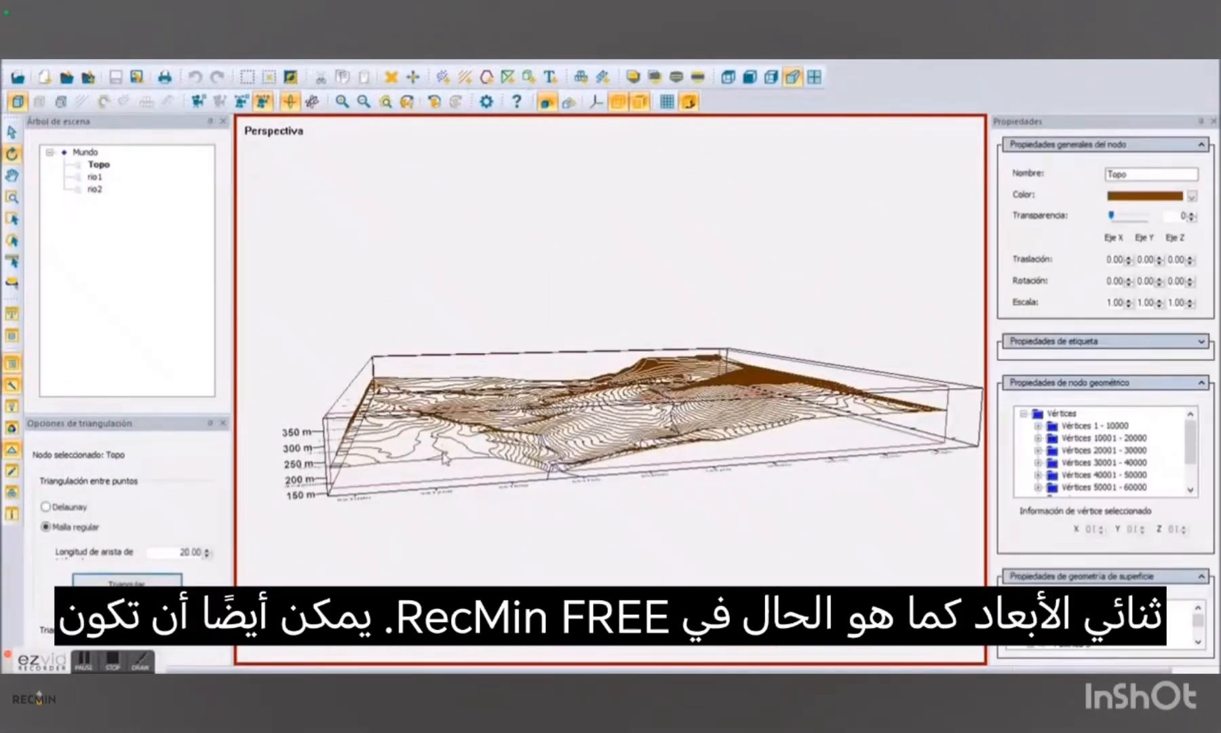
{"action": "right_click", "coordinate": [444, 460]}
{"action": "left_click", "coordinate": [521, 194]}
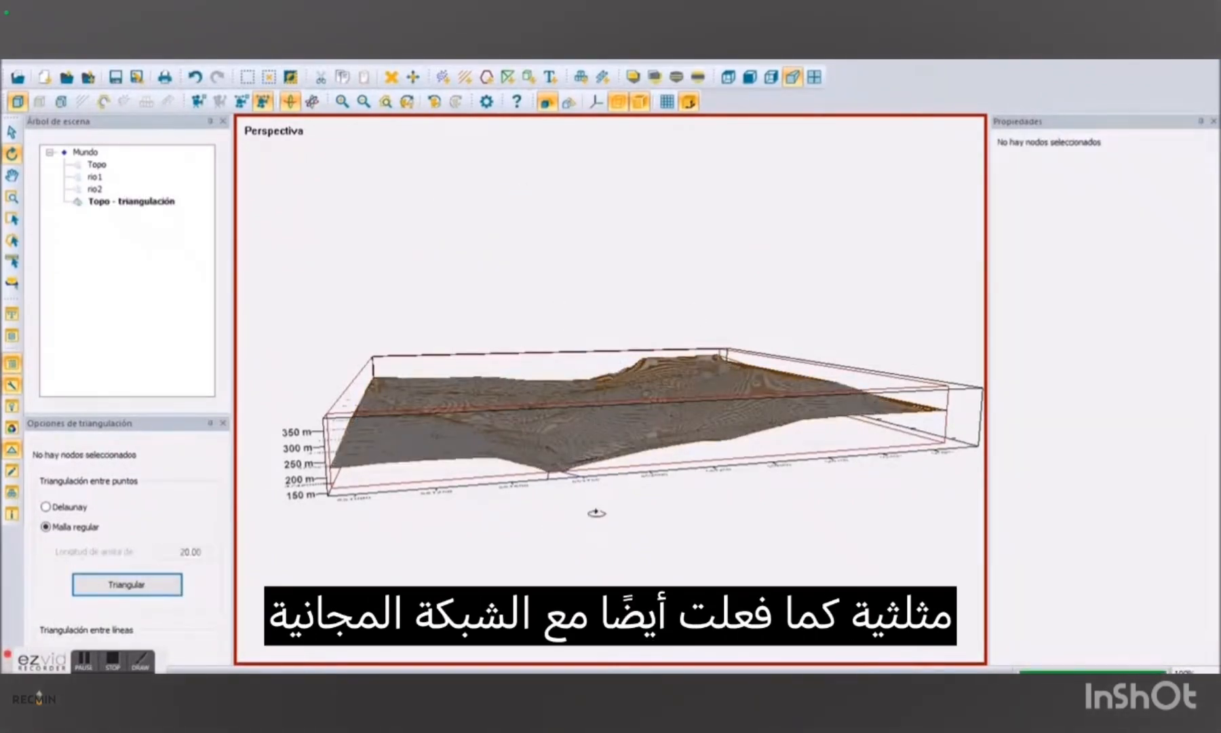
{"action": "left_click_drag", "start_coordinate": [594, 512], "coordinate": [785, 485]}
{"action": "scroll", "coordinate": [680, 458], "scroll_direction": "up", "scroll_amount": 2}
{"action": "scroll", "coordinate": [681, 456], "scroll_direction": "up", "scroll_amount": 3}
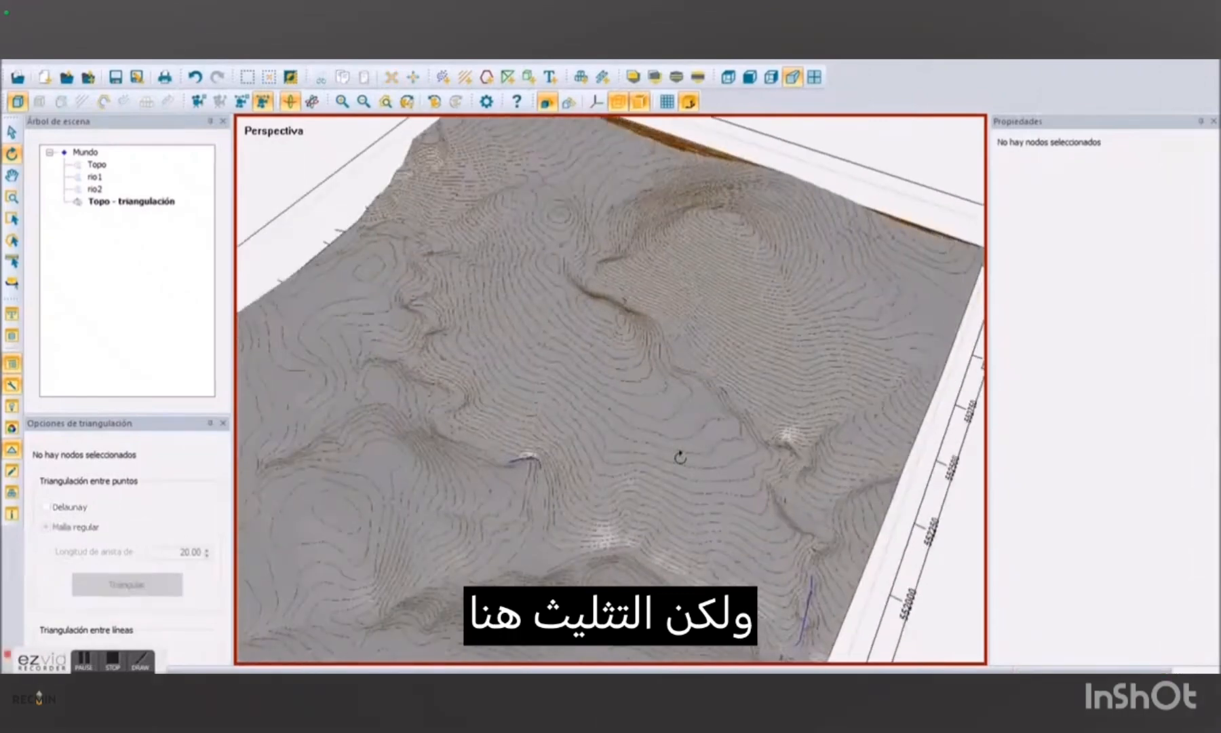
Check the triangulated surface in wireframe and solid display, and undo the triangulation.
{"action": "left_click", "coordinate": [657, 438]}
{"action": "left_click_drag", "start_coordinate": [572, 347], "coordinate": [572, 122]}
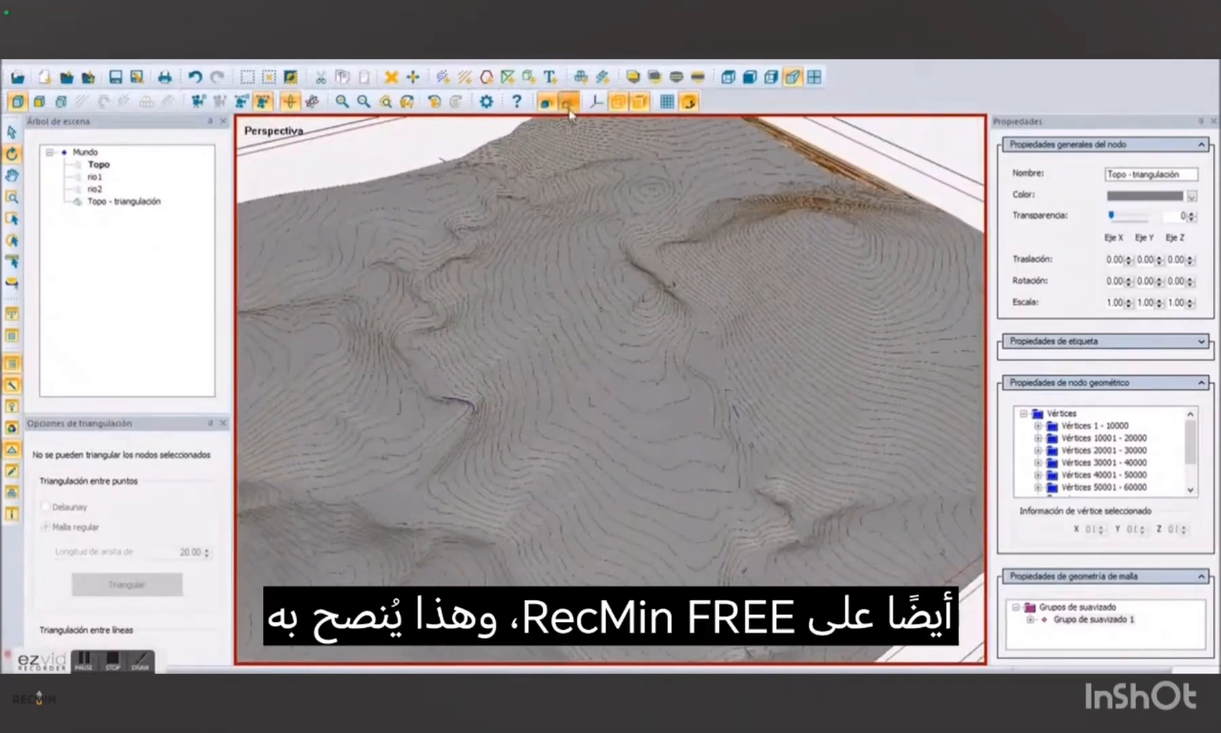
{"action": "left_click", "coordinate": [570, 101]}
{"action": "left_click", "coordinate": [545, 103]}
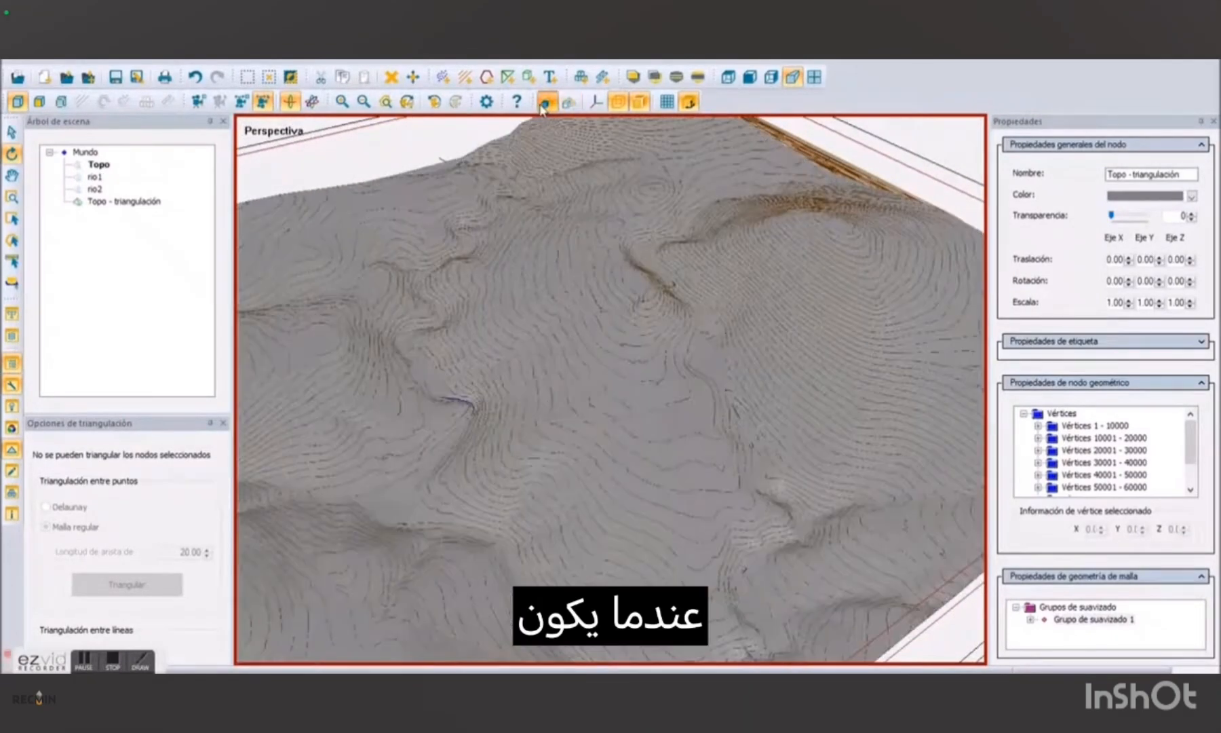
{"action": "left_click", "coordinate": [194, 78]}
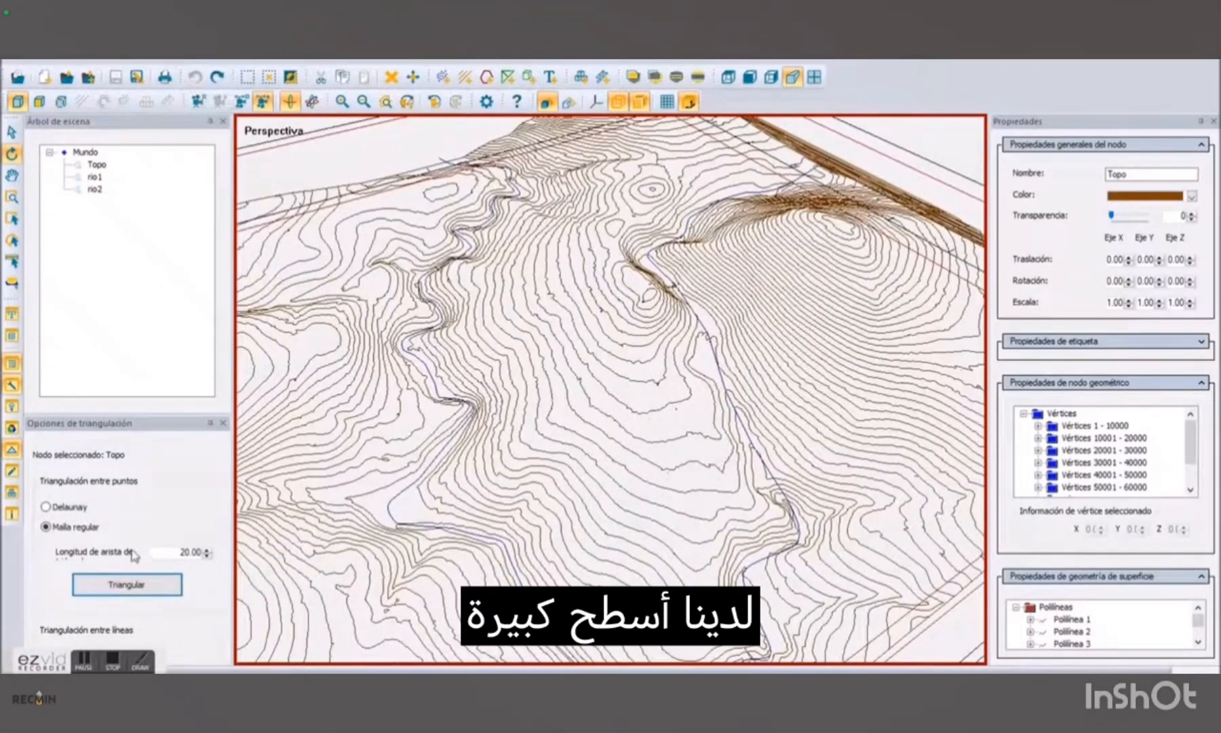
Triangulate the Topo contours again as a regular mesh with edge length 20.00, and compare its wireframe and solid display.
{"action": "left_click", "coordinate": [166, 582]}
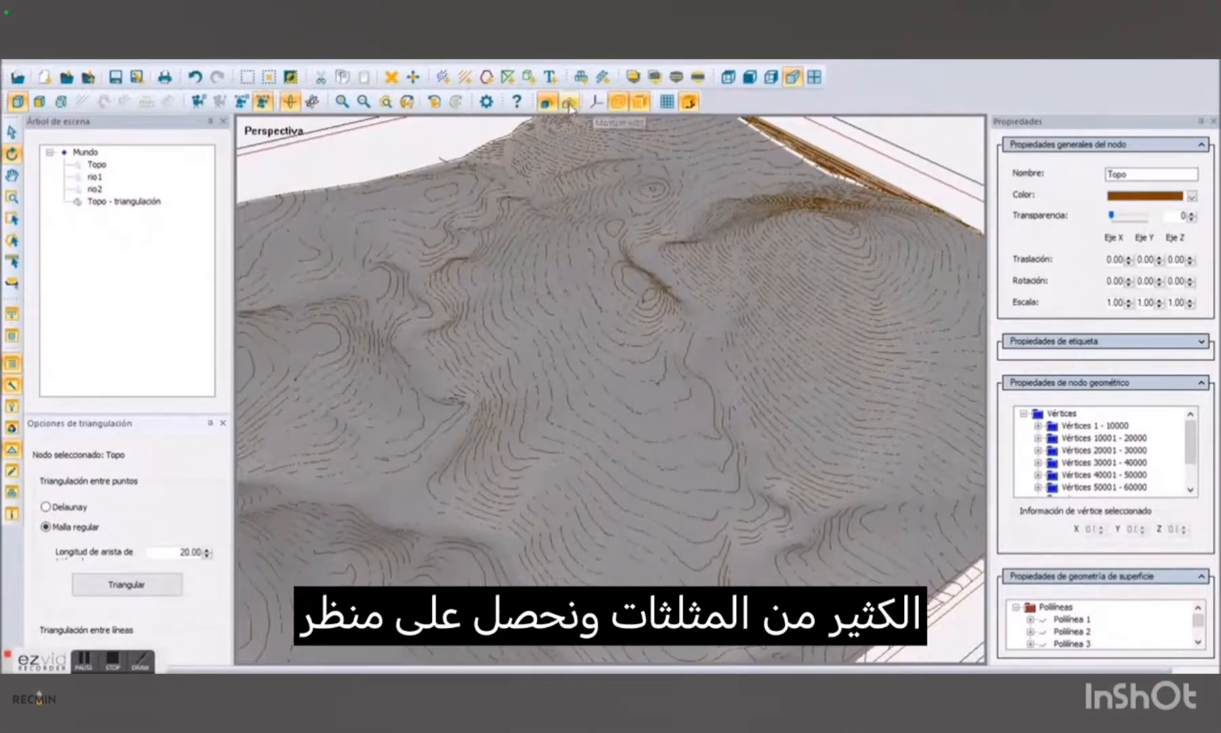
{"action": "left_click", "coordinate": [569, 105]}
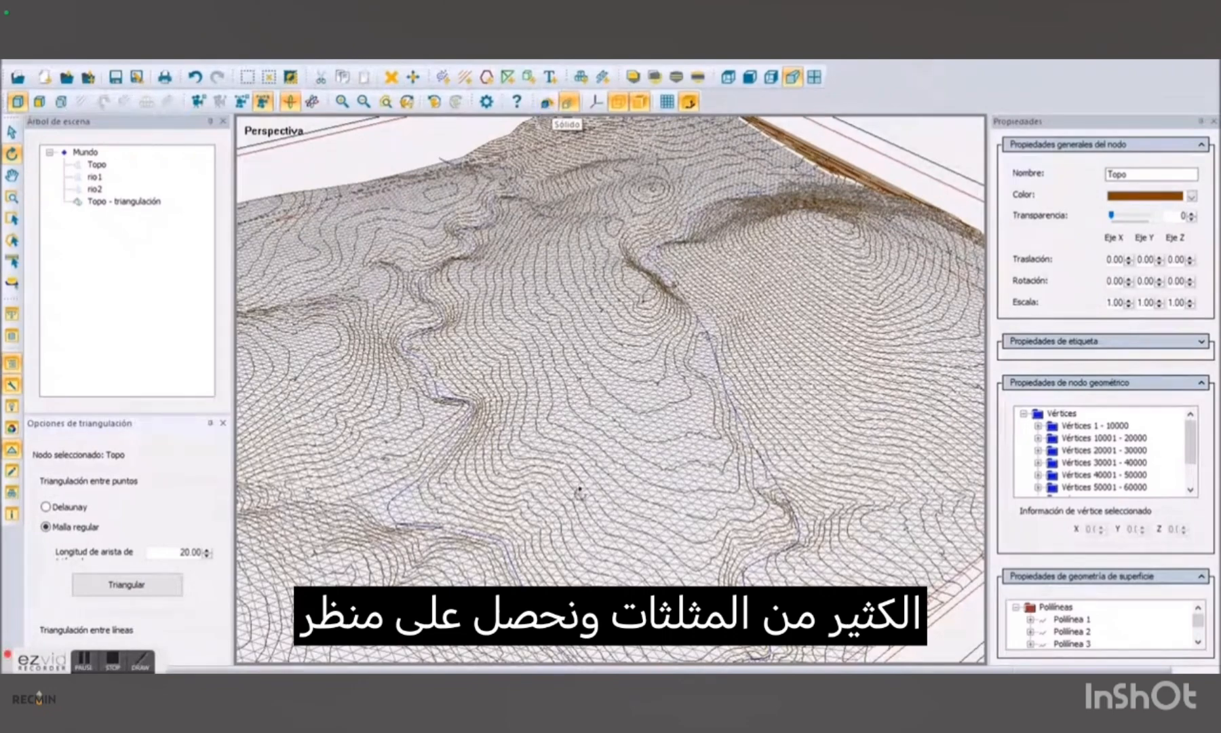
{"action": "left_click_drag", "start_coordinate": [580, 492], "coordinate": [619, 350]}
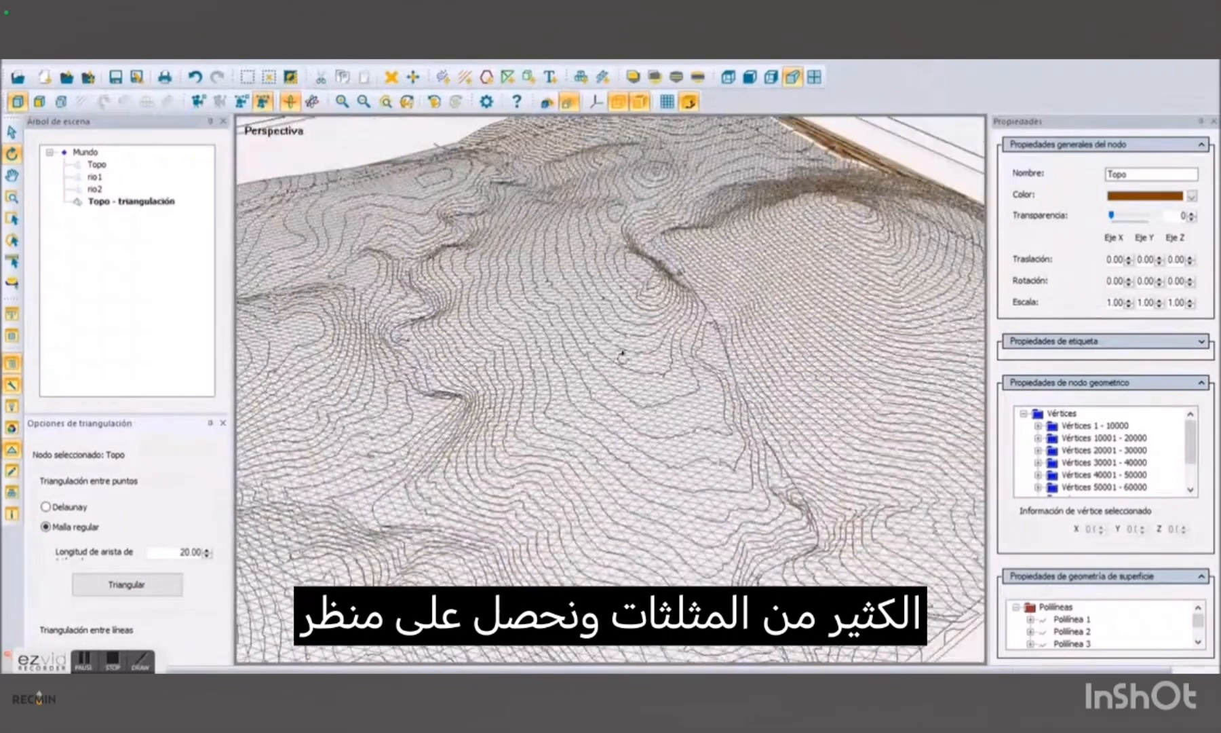
{"action": "left_click", "coordinate": [547, 103]}
{"action": "left_click", "coordinate": [595, 526]}
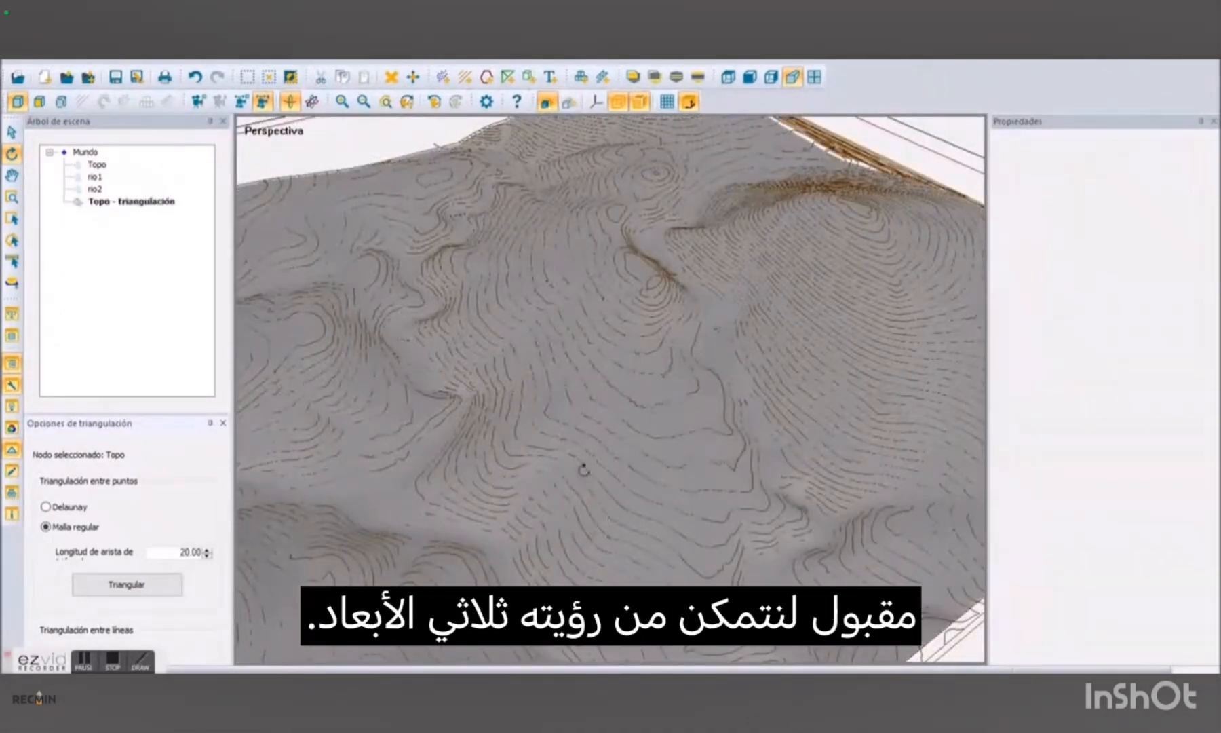
Add the raster image Imagen_ortofoto.tif to the scene, filtering the files by raster data formats, and check its placement below the terrain.
{"action": "left_click_drag", "start_coordinate": [583, 468], "coordinate": [310, 130]}
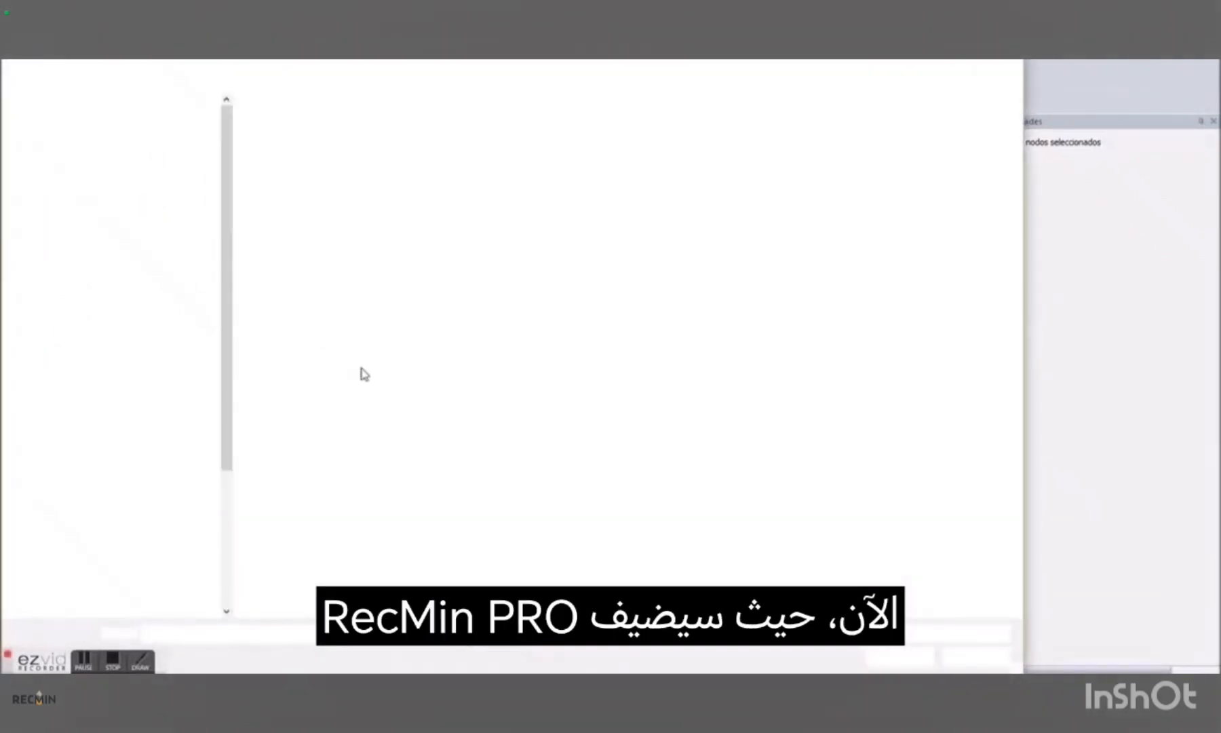
{"action": "left_click", "coordinate": [949, 633]}
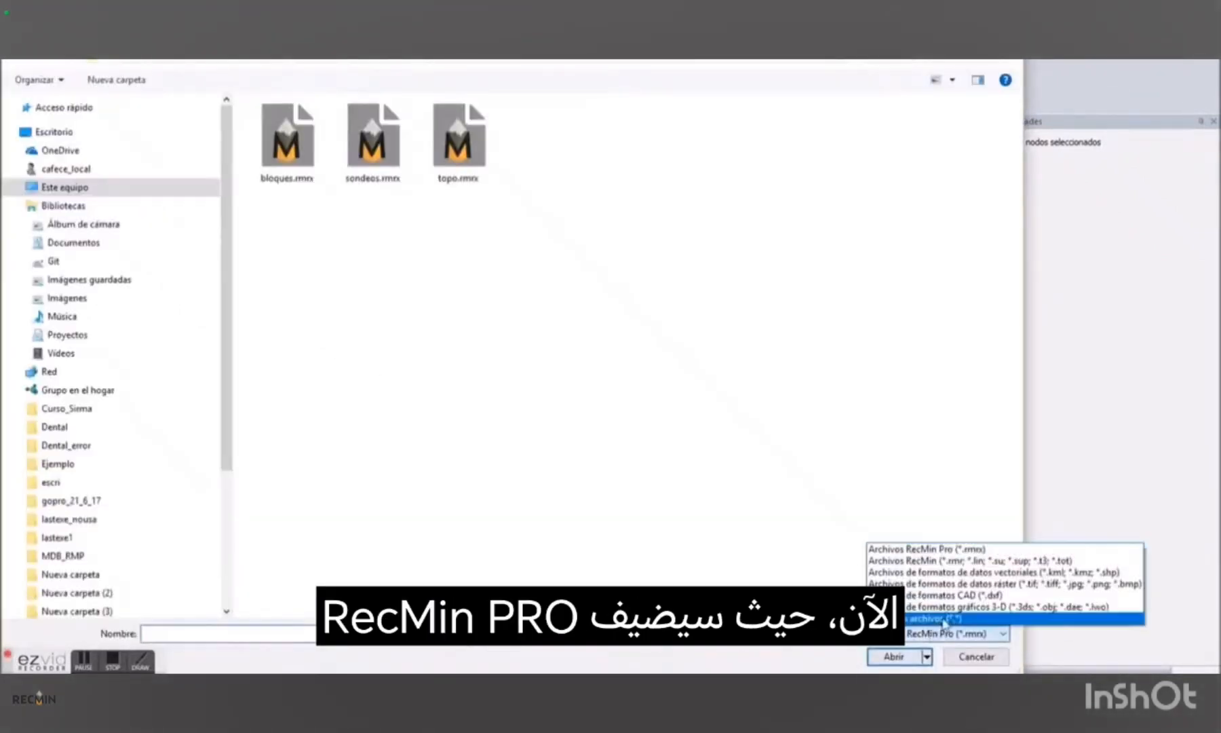
{"action": "left_click", "coordinate": [962, 588]}
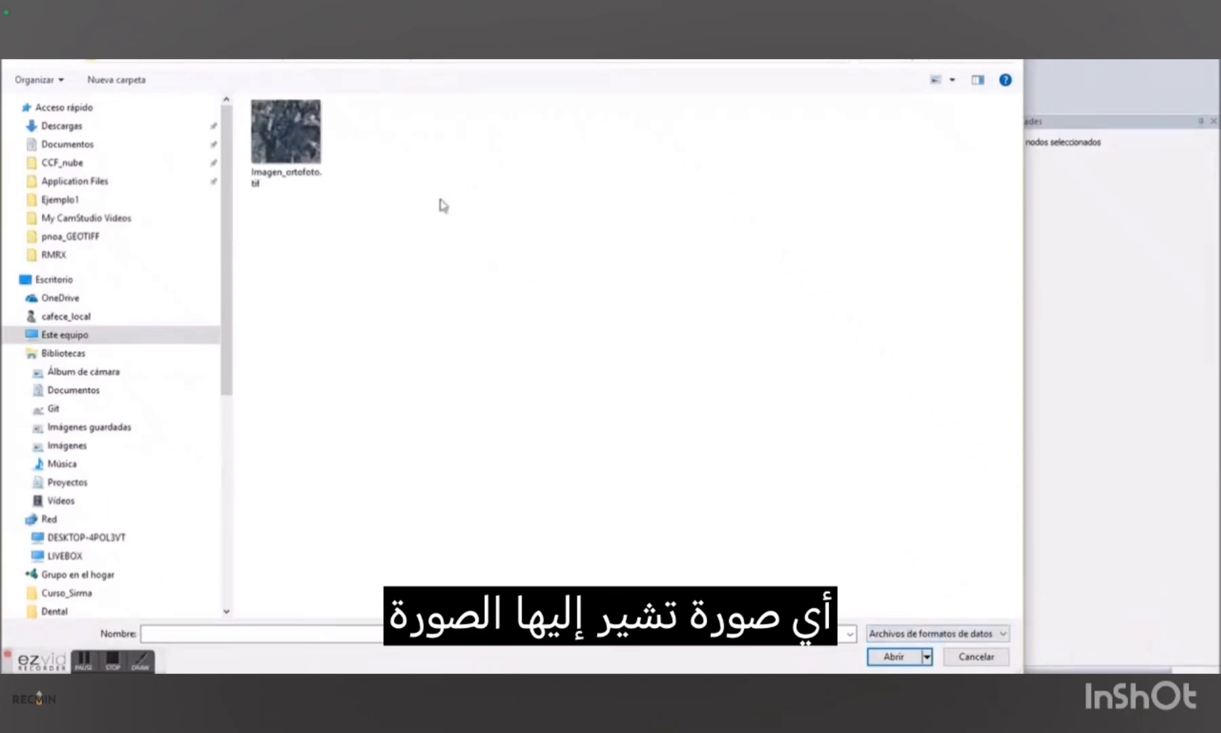
{"action": "double_click", "coordinate": [298, 143]}
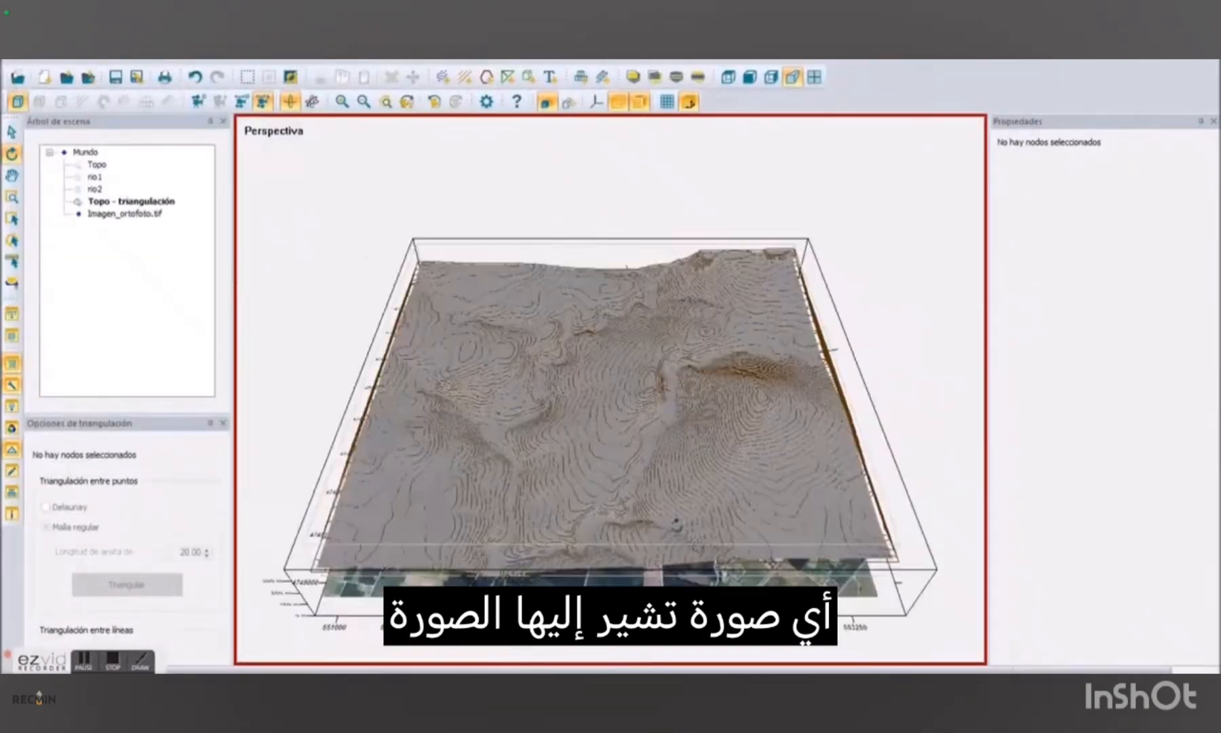
{"action": "left_click_drag", "start_coordinate": [710, 517], "coordinate": [530, 488]}
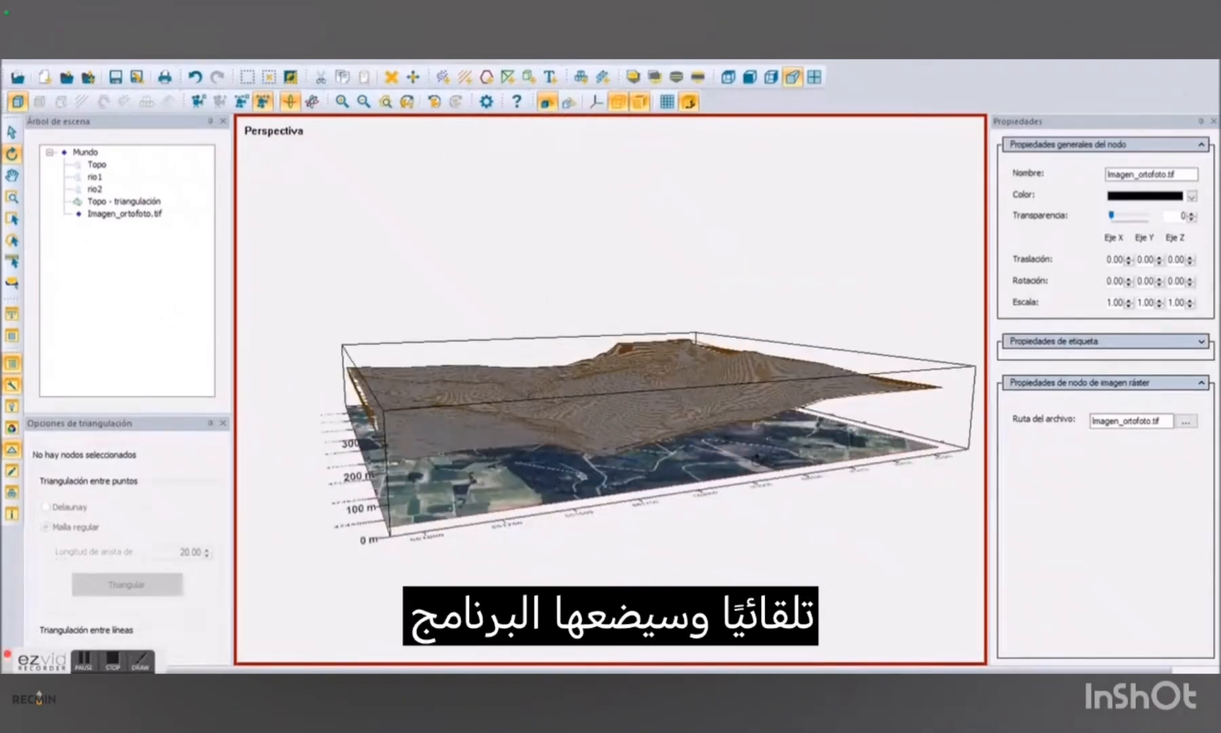
Project the Imagen_ortofoto.tif raster onto the Topo triangulation, inspect the draped terrain, and undo the projection.
{"action": "right_click", "coordinate": [757, 464]}
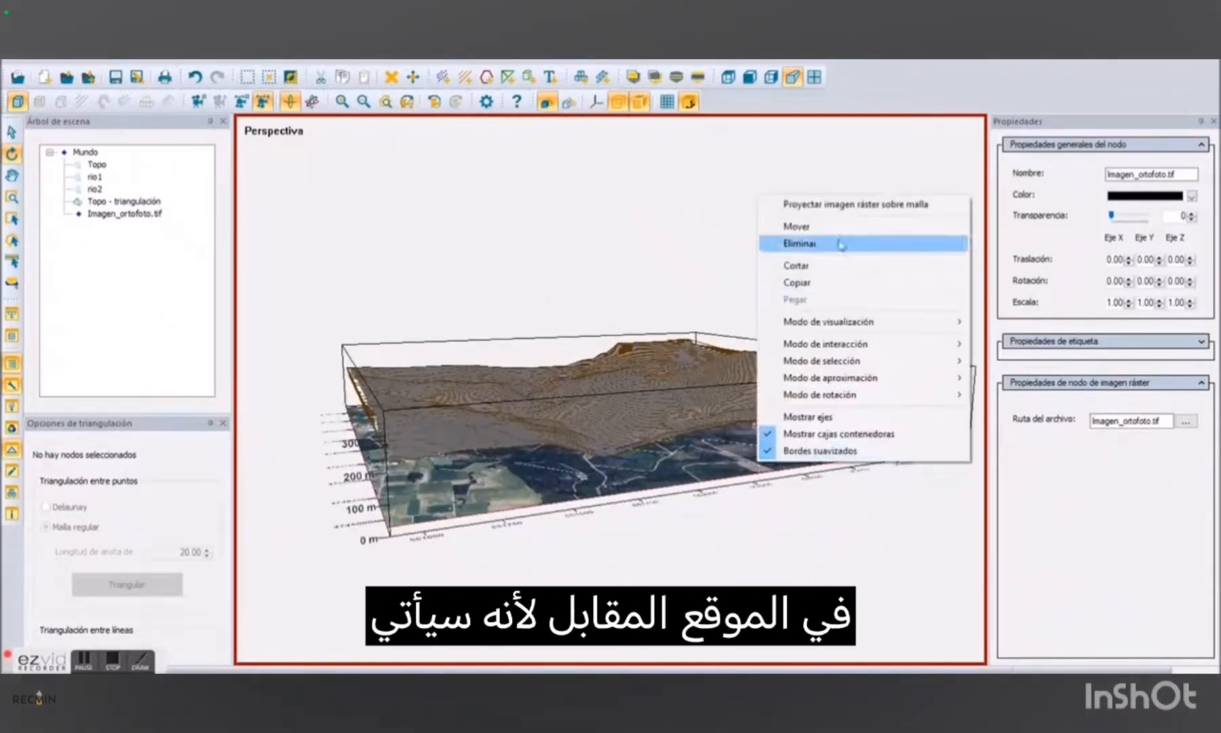
{"action": "left_click", "coordinate": [839, 205]}
{"action": "scroll", "coordinate": [498, 455], "scroll_direction": "up", "scroll_amount": 3}
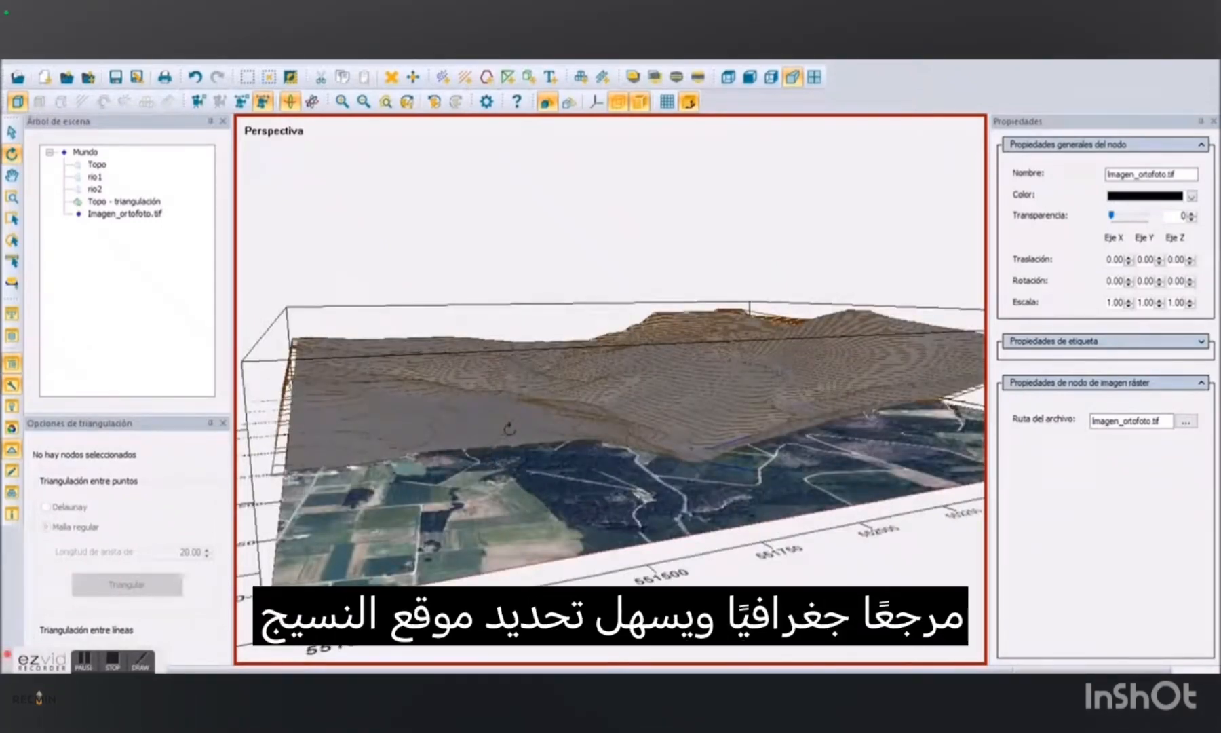
{"action": "left_click", "coordinate": [531, 371]}
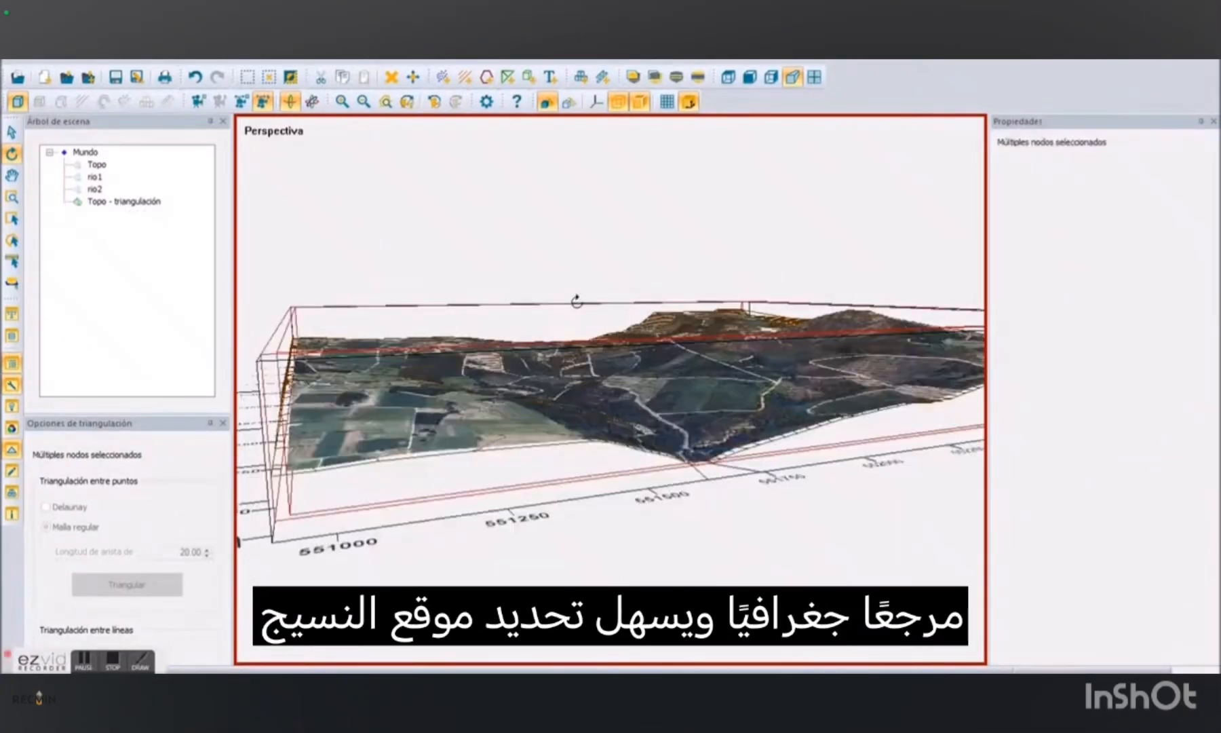
{"action": "left_click", "coordinate": [576, 301]}
{"action": "left_click_drag", "start_coordinate": [575, 303], "coordinate": [519, 204]}
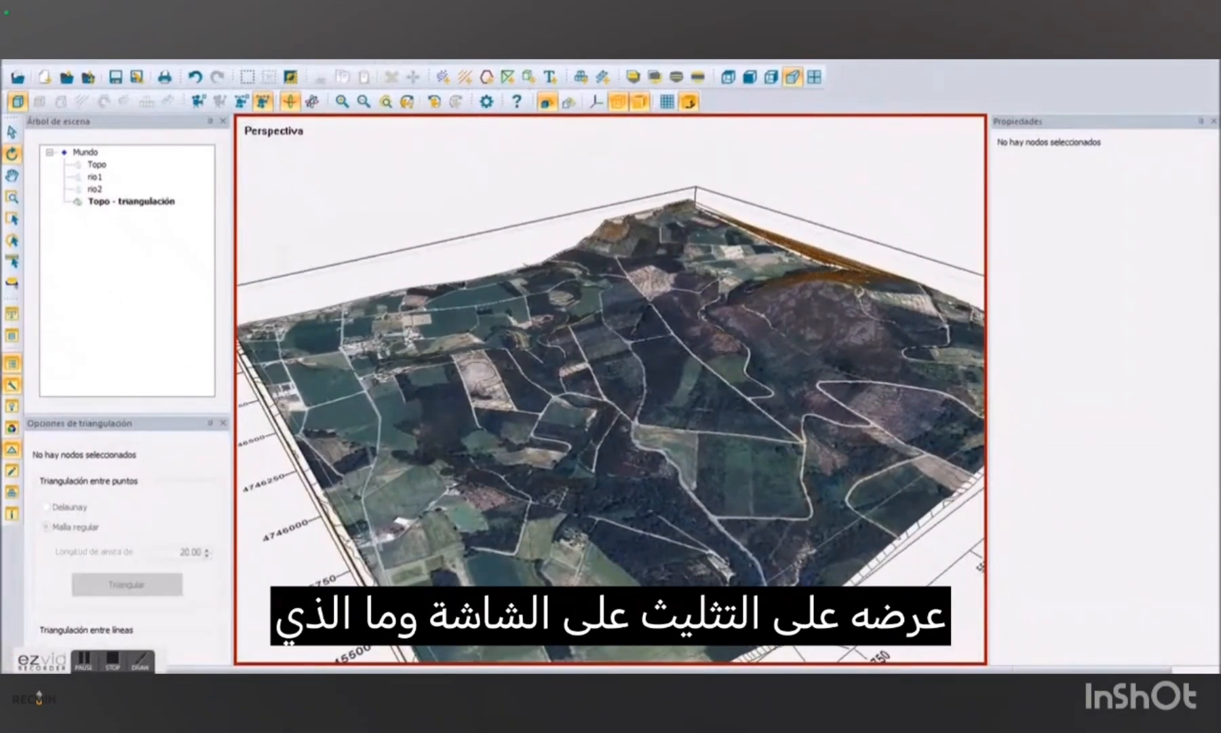
{"action": "left_click", "coordinate": [195, 77]}
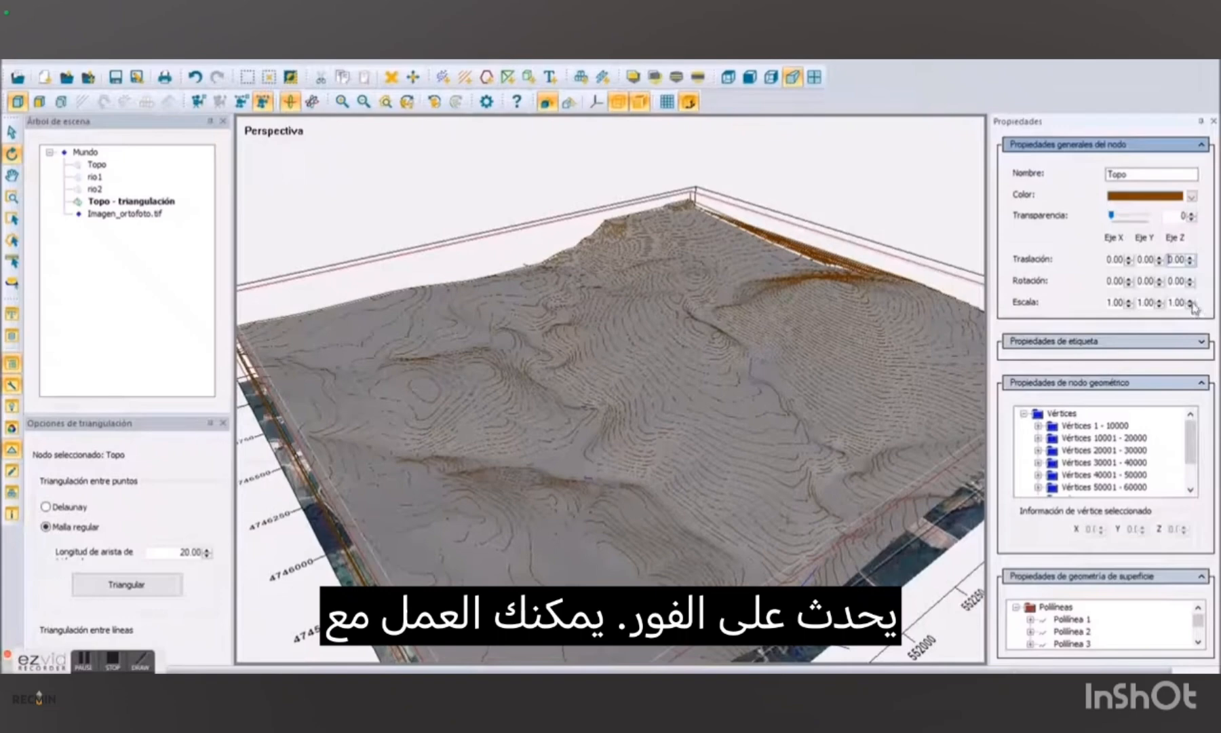
Set the Topo contours' Z scale to 3.00 and triangulate them as a regular mesh with edge length 20.00.
{"action": "left_click", "coordinate": [1192, 301]}
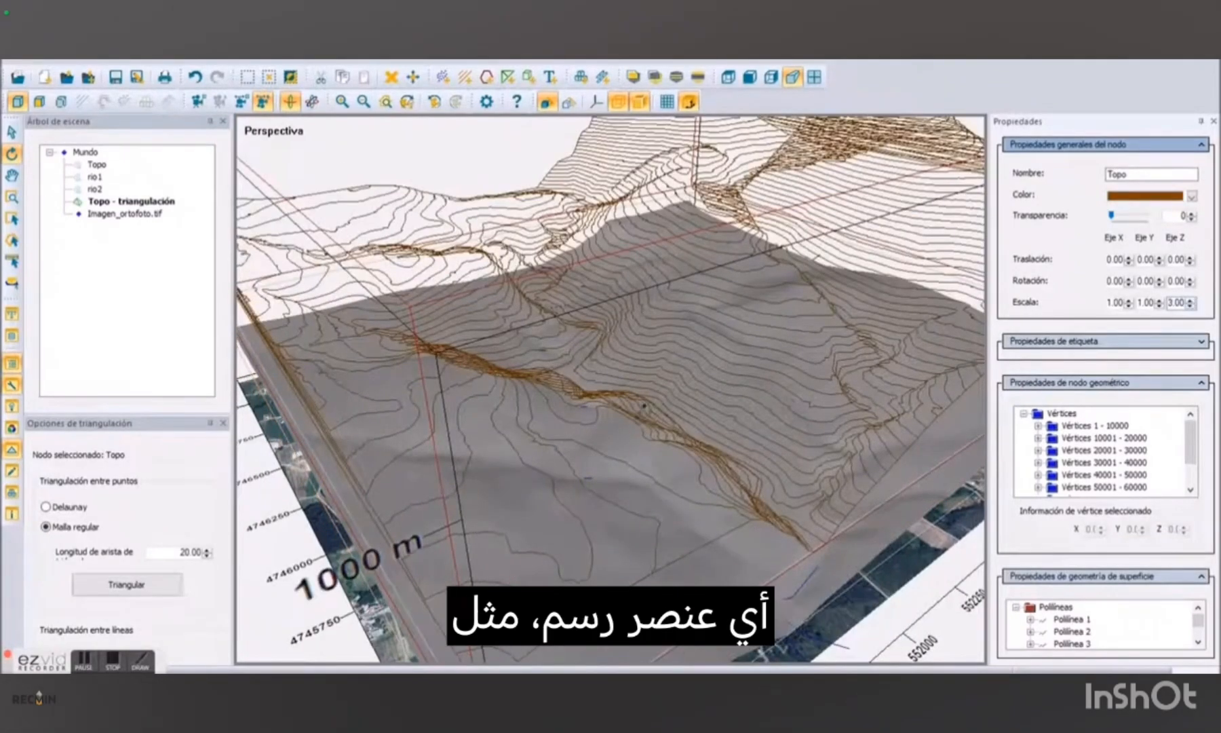
{"action": "left_click", "coordinate": [1192, 301]}
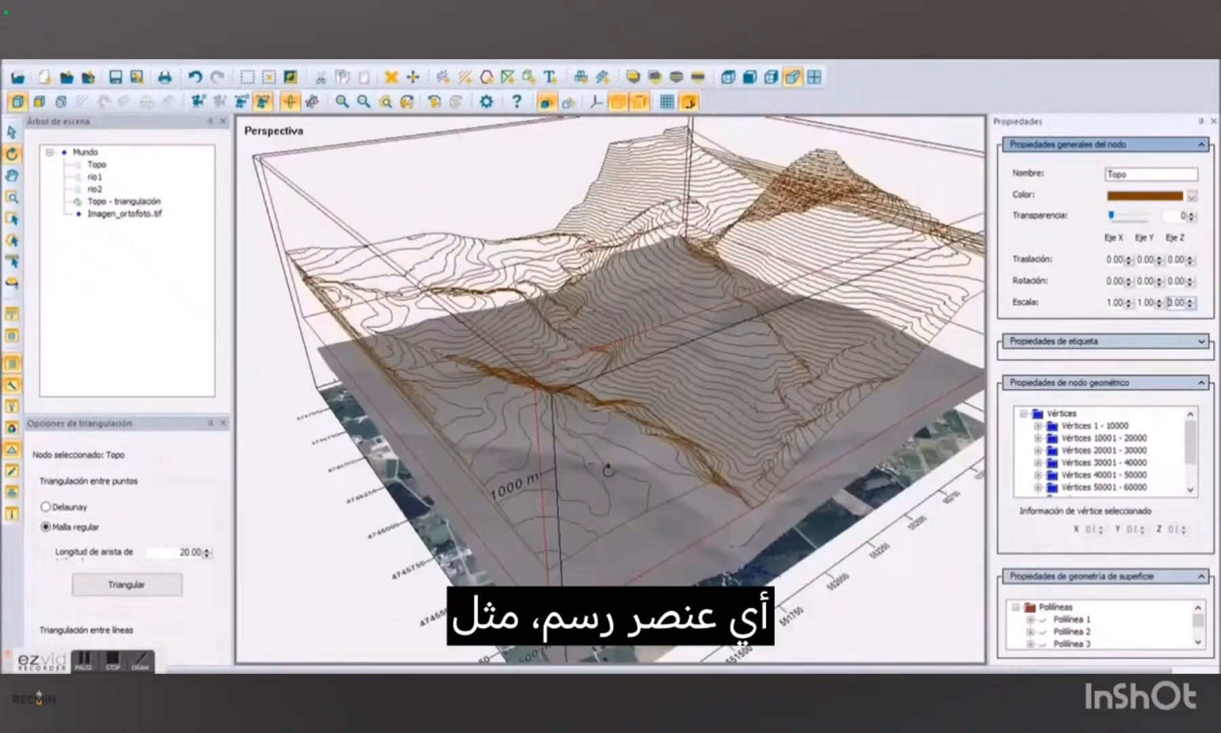
{"action": "left_click", "coordinate": [586, 453]}
{"action": "left_click_drag", "start_coordinate": [586, 453], "coordinate": [594, 361]}
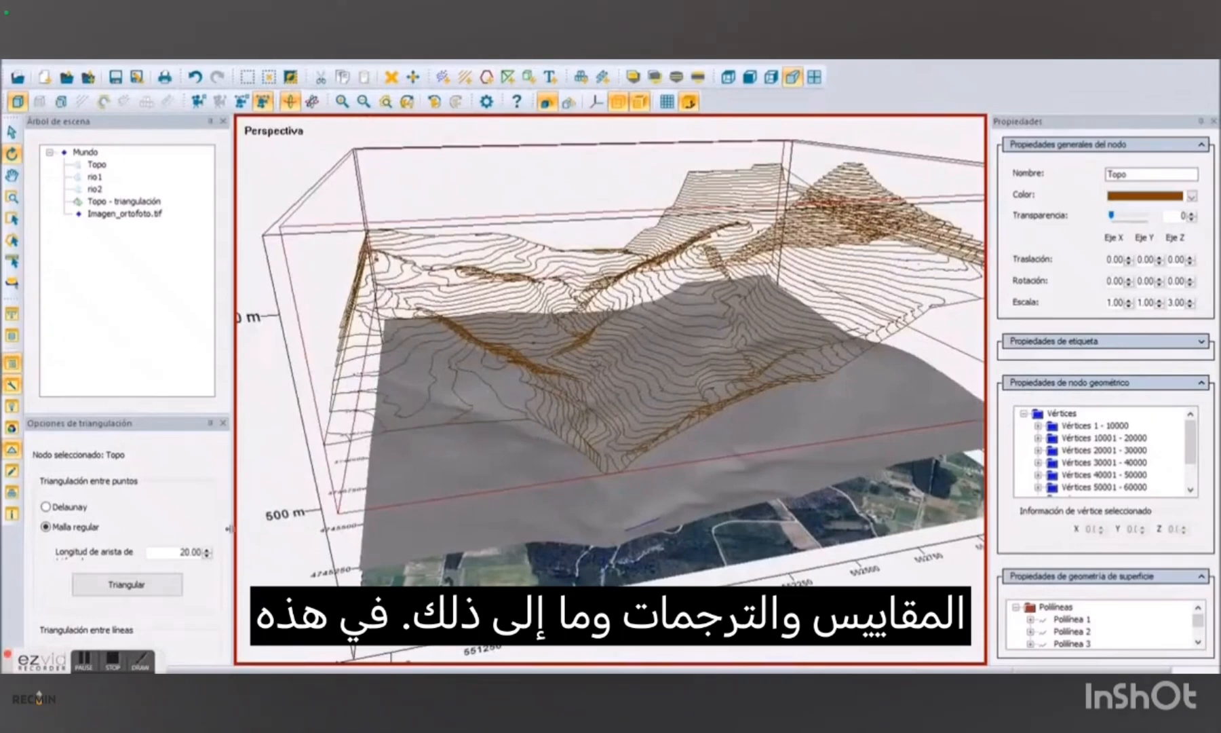
{"action": "left_click", "coordinate": [164, 585]}
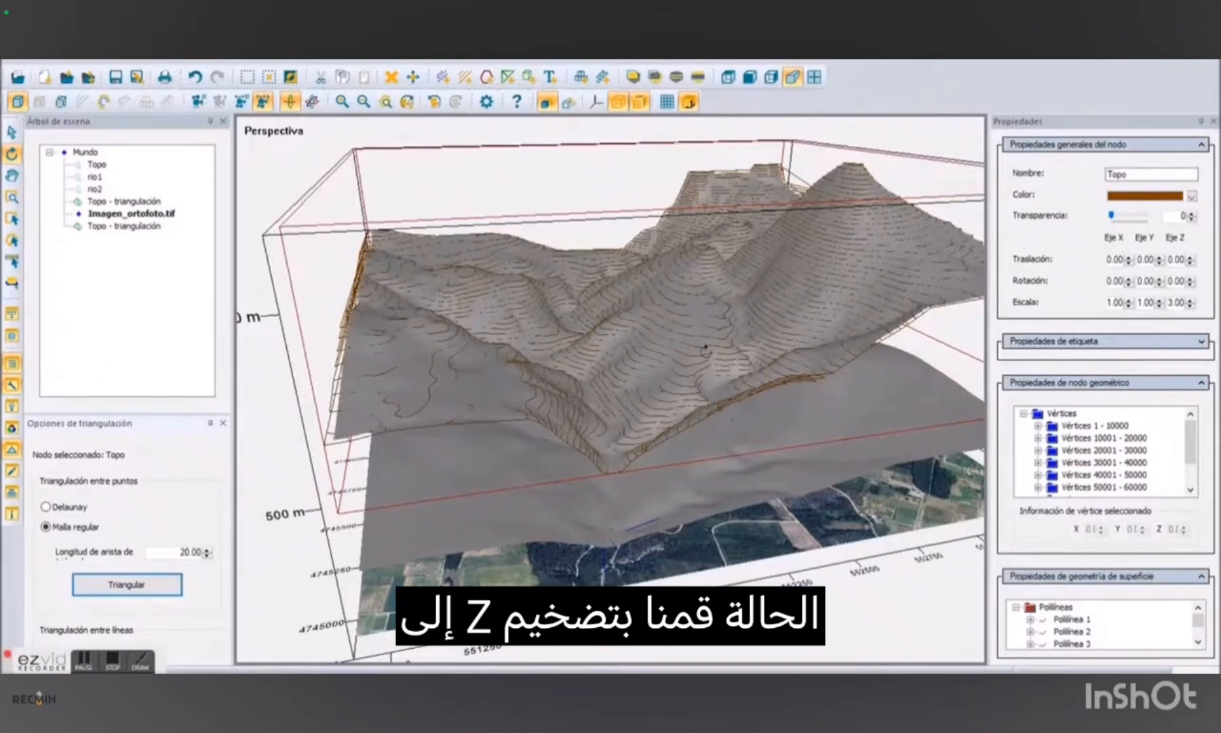
{"action": "left_click_drag", "start_coordinate": [706, 350], "coordinate": [759, 370]}
Project the orthophoto raster onto the lower, unscaled Topo triangulation, and undo that projection.
{"action": "right_click", "coordinate": [688, 538]}
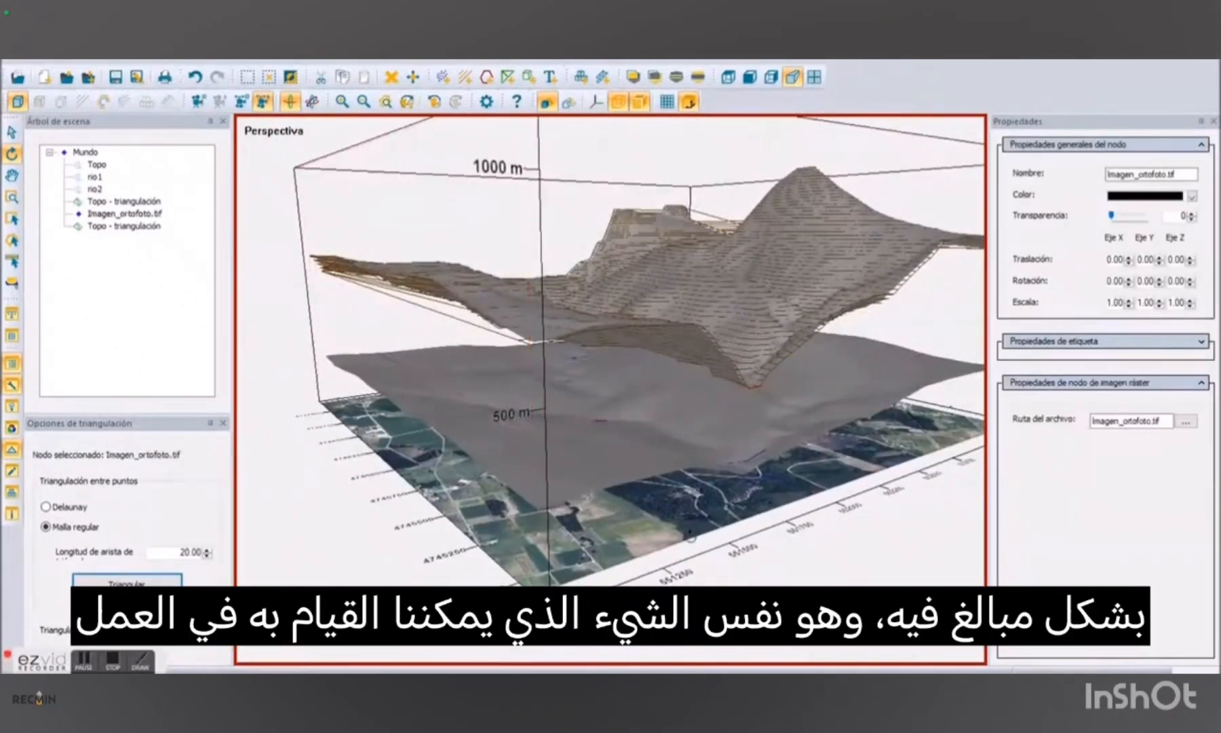
{"action": "left_click", "coordinate": [786, 279]}
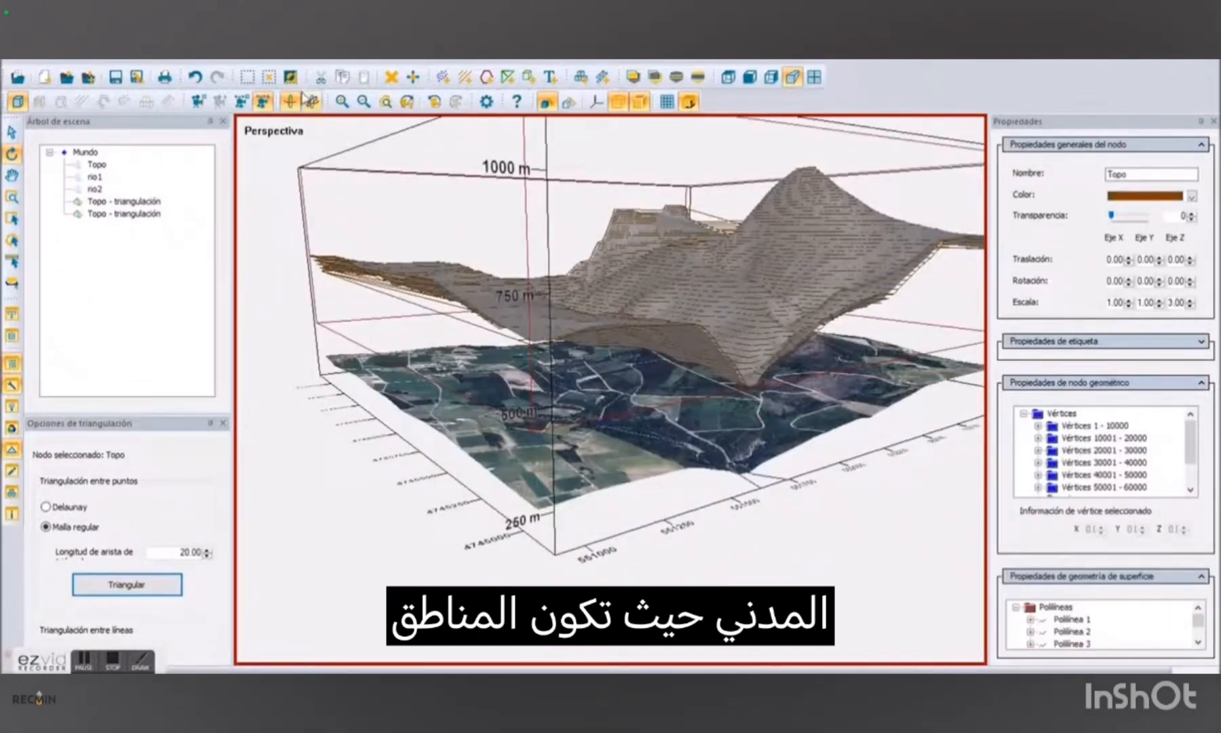
{"action": "left_click", "coordinate": [196, 77]}
Project the orthophoto raster onto the upper, vertically exaggerated triangulation and inspect the draped relief from several angles.
{"action": "left_click", "coordinate": [687, 525]}
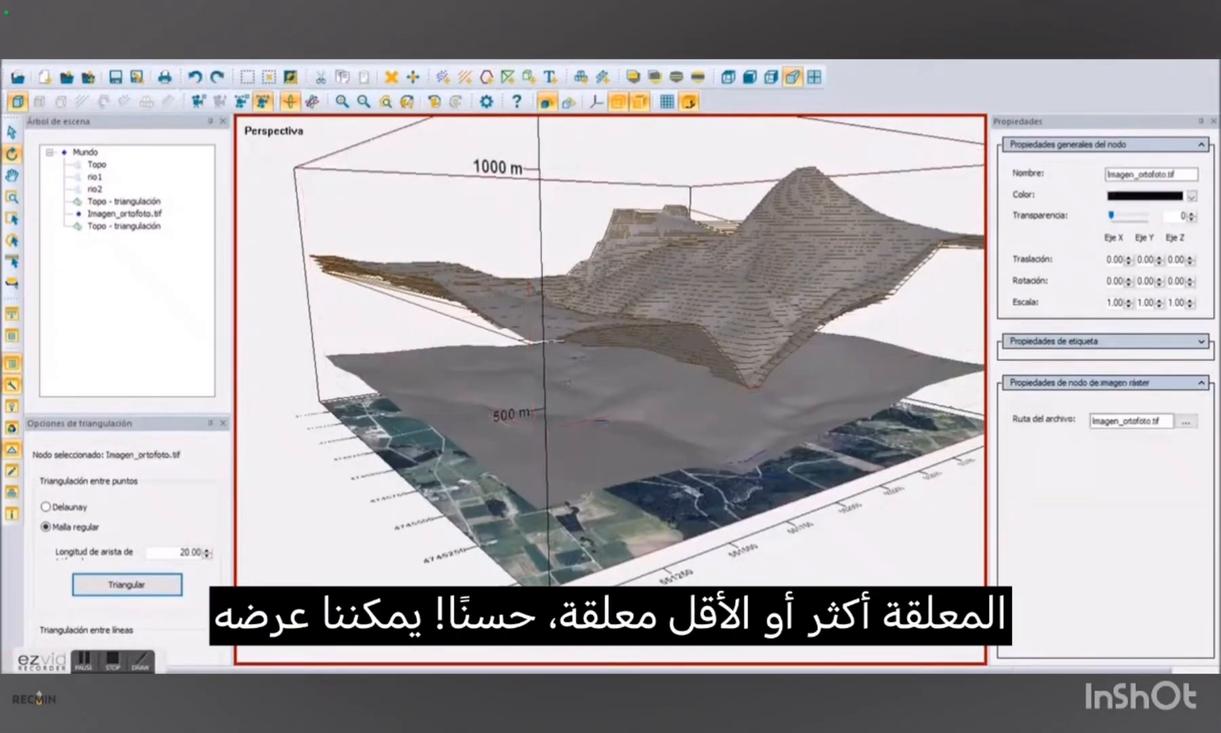
{"action": "right_click", "coordinate": [687, 525]}
{"action": "left_click", "coordinate": [767, 268]}
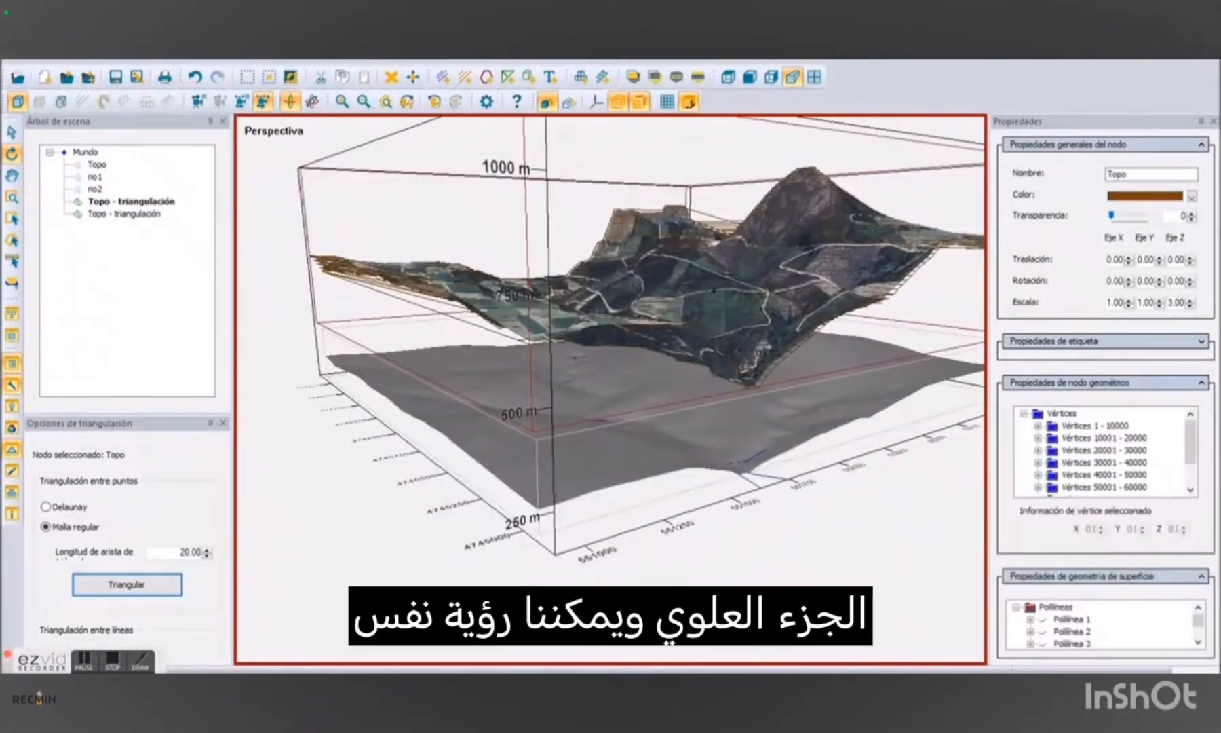
{"action": "left_click_drag", "start_coordinate": [700, 442], "coordinate": [841, 610]}
{"action": "scroll", "coordinate": [712, 502], "scroll_direction": "up", "scroll_amount": 4}
{"action": "left_click_drag", "start_coordinate": [705, 502], "coordinate": [703, 332]}
{"action": "scroll", "coordinate": [698, 339], "scroll_direction": "down", "scroll_amount": 4}
{"action": "left_click_drag", "start_coordinate": [615, 352], "coordinate": [454, 420]}
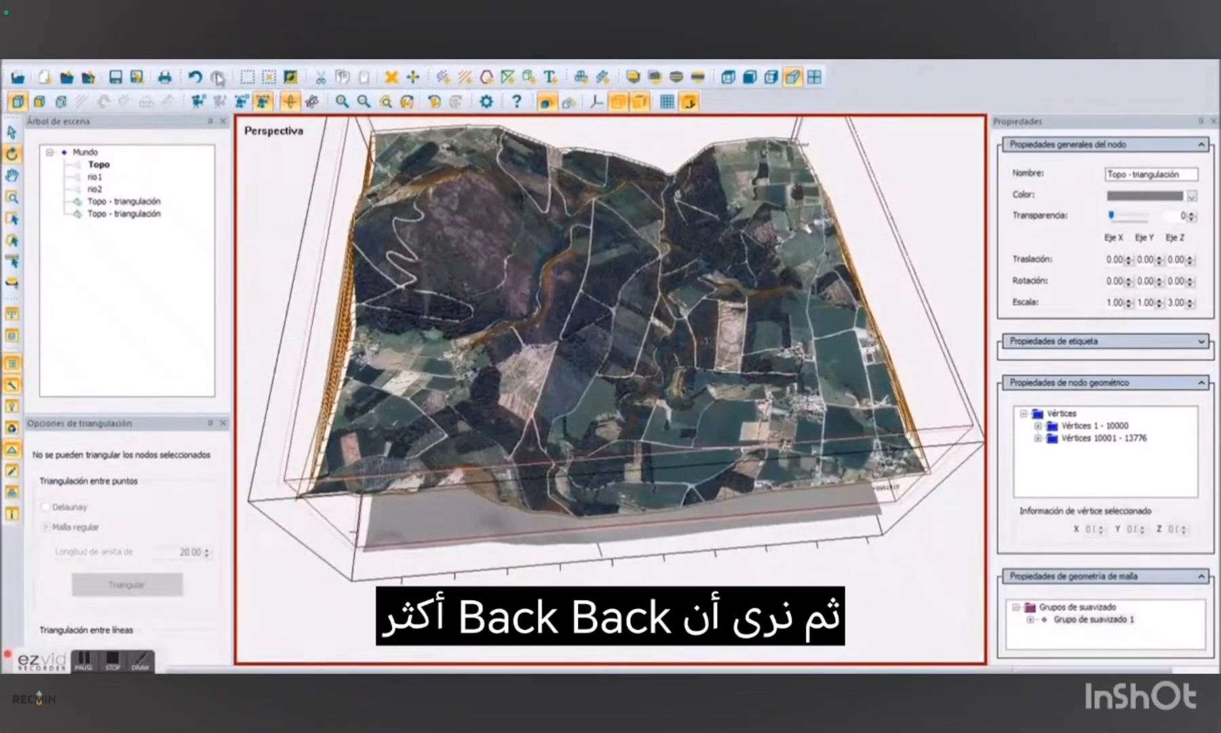
Undo the orthophoto projection, the exaggerated triangulation and the Z scale change, and check the restored terrain from several angles.
{"action": "left_click", "coordinate": [195, 76]}
{"action": "left_click", "coordinate": [196, 76]}
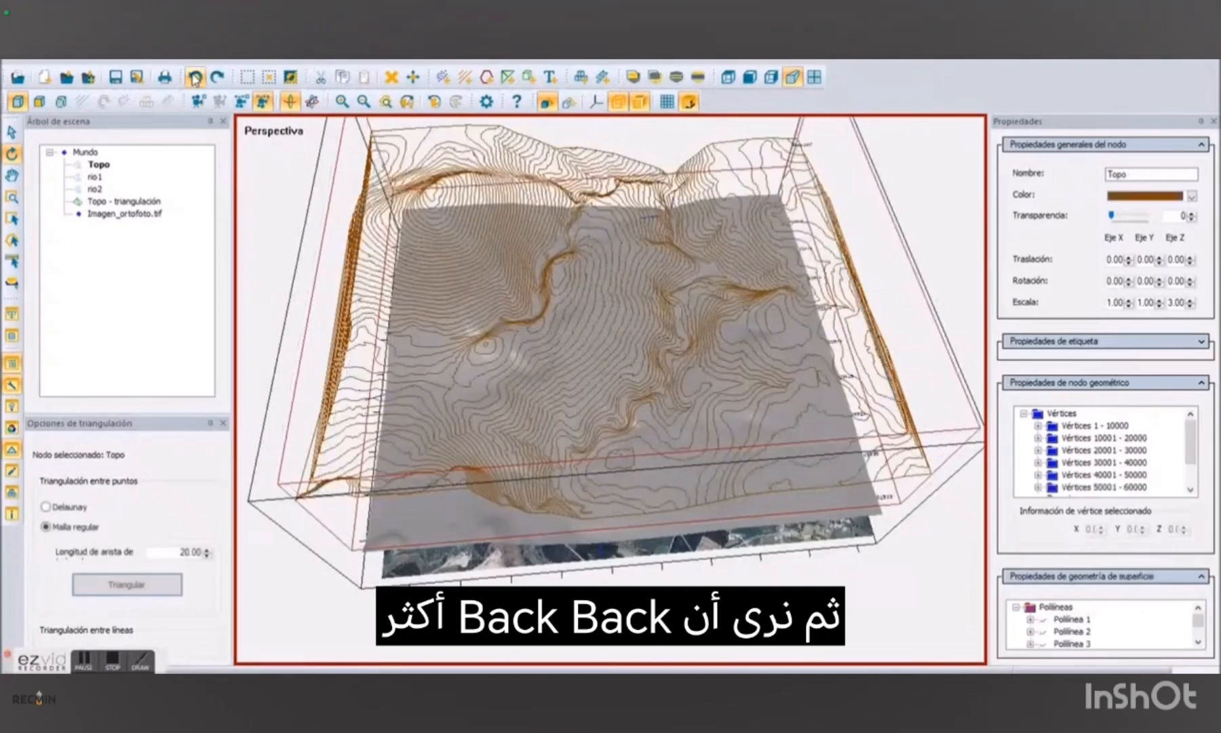
{"action": "left_click", "coordinate": [195, 77]}
{"action": "left_click", "coordinate": [195, 77]}
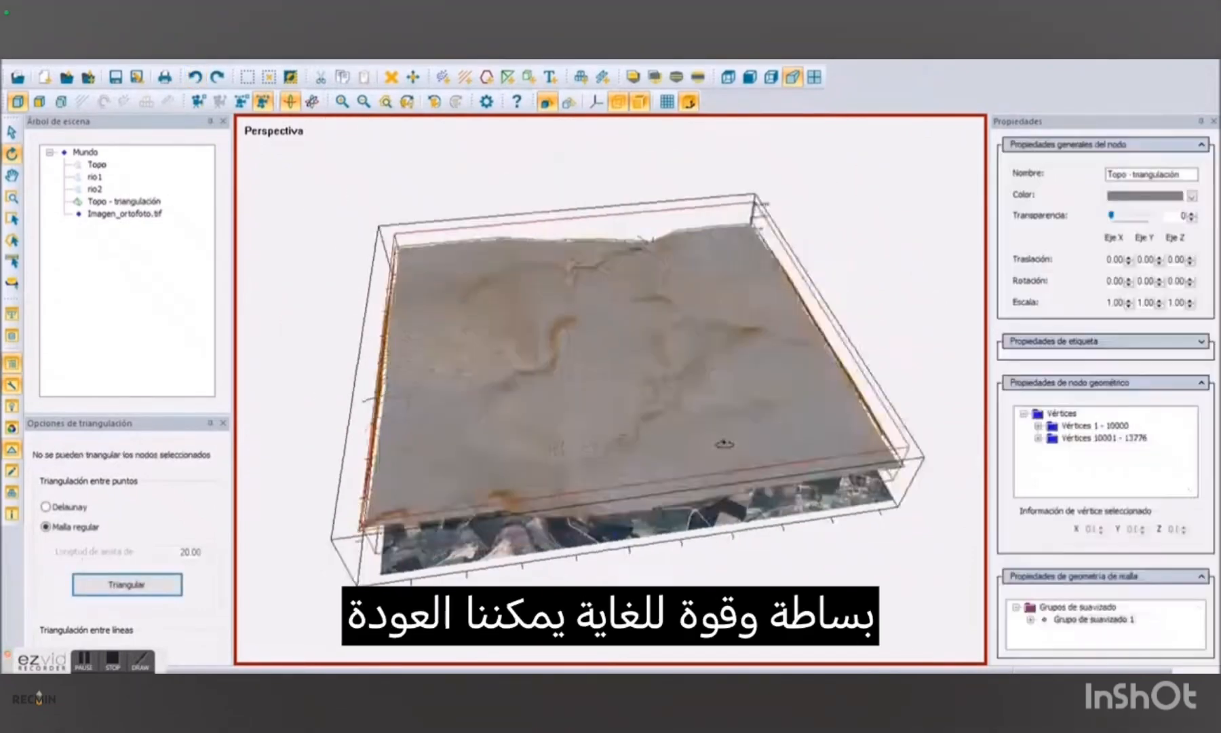
{"action": "left_click_drag", "start_coordinate": [722, 441], "coordinate": [760, 367]}
{"action": "left_click_drag", "start_coordinate": [813, 335], "coordinate": [1036, 439]}
{"action": "left_click_drag", "start_coordinate": [563, 409], "coordinate": [291, 178]}
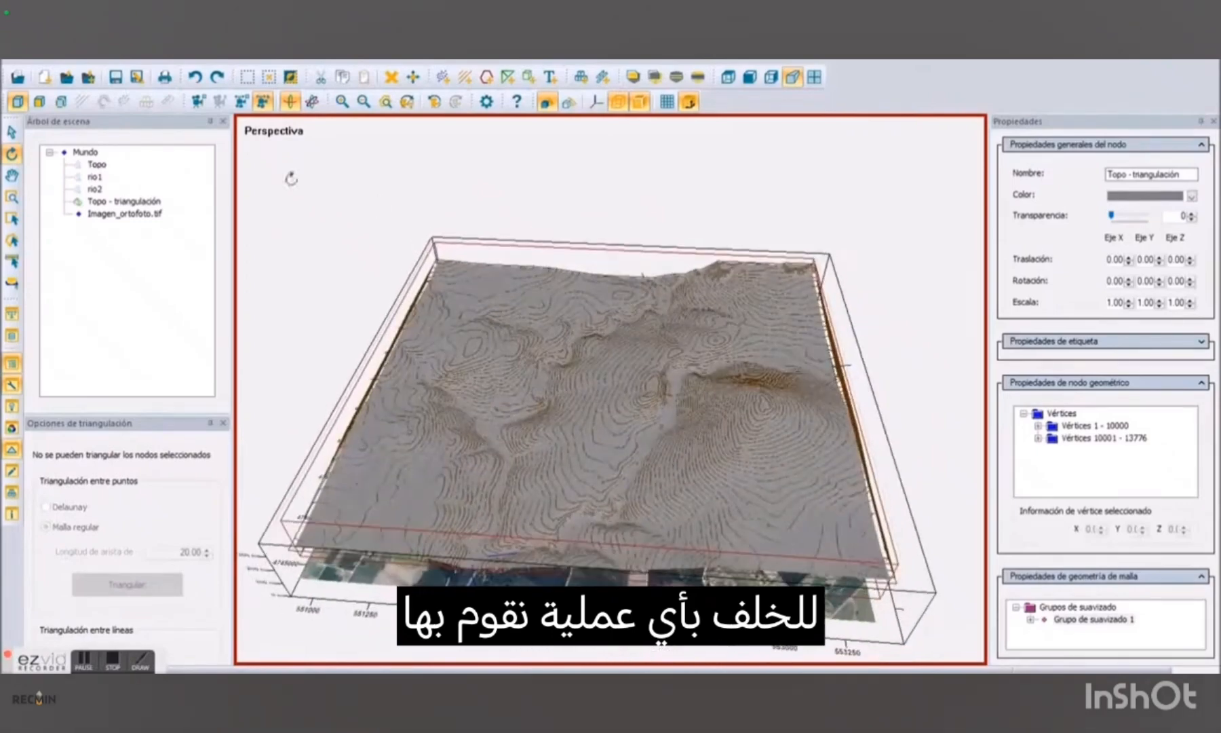
Undo the earlier operations back to the bare Topo contours, and redo them through adding the orthophoto.
{"action": "left_click", "coordinate": [195, 80]}
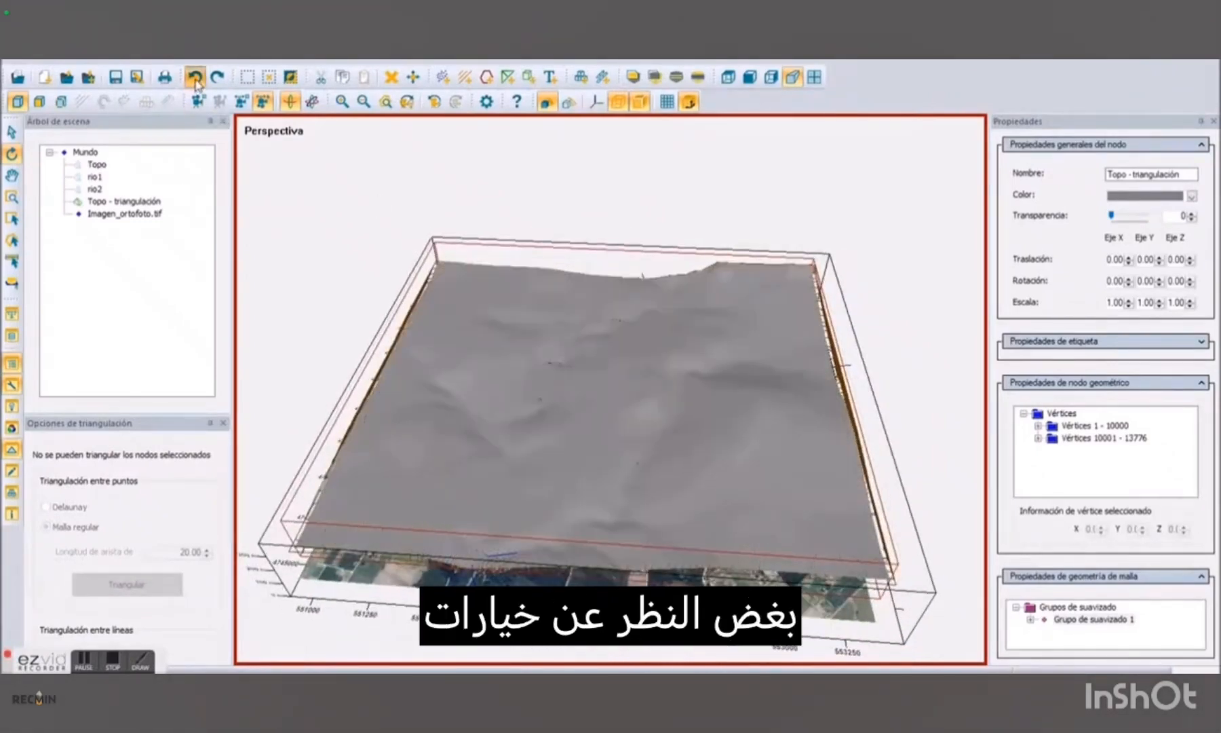
{"action": "left_click", "coordinate": [196, 84]}
{"action": "left_click", "coordinate": [197, 84]}
{"action": "left_click", "coordinate": [196, 80]}
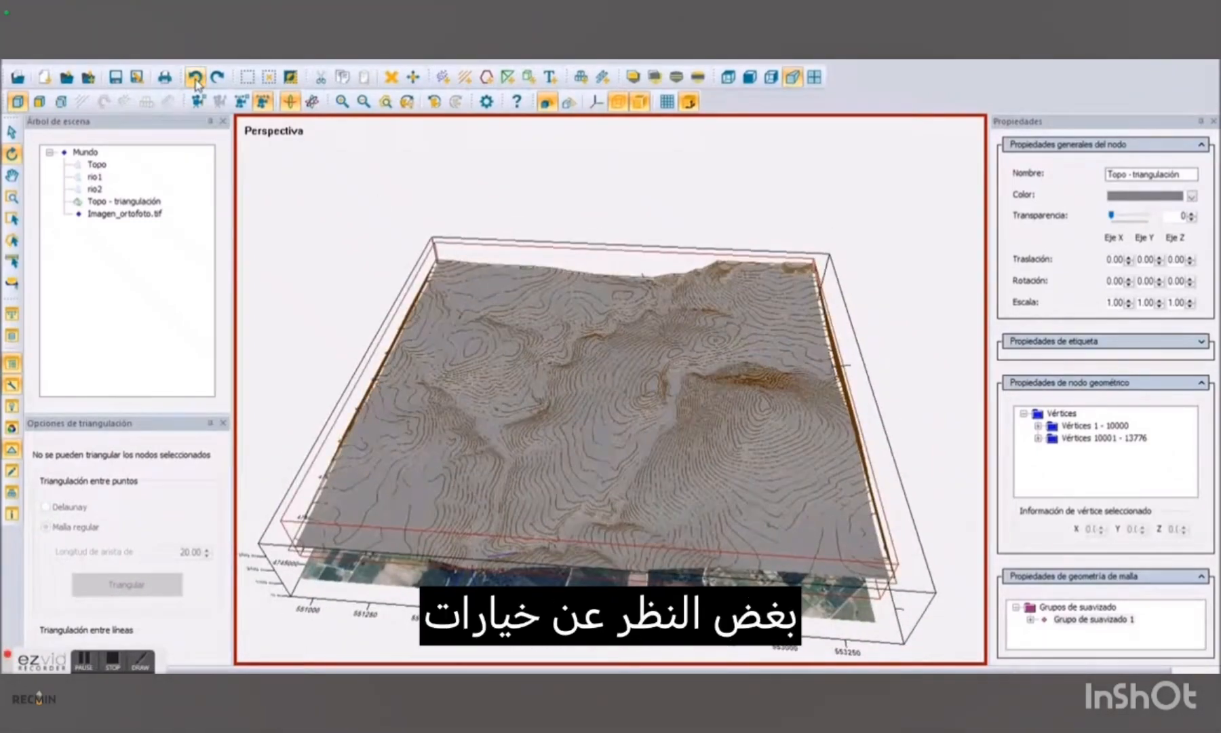
{"action": "left_click", "coordinate": [195, 80]}
{"action": "left_click", "coordinate": [195, 80]}
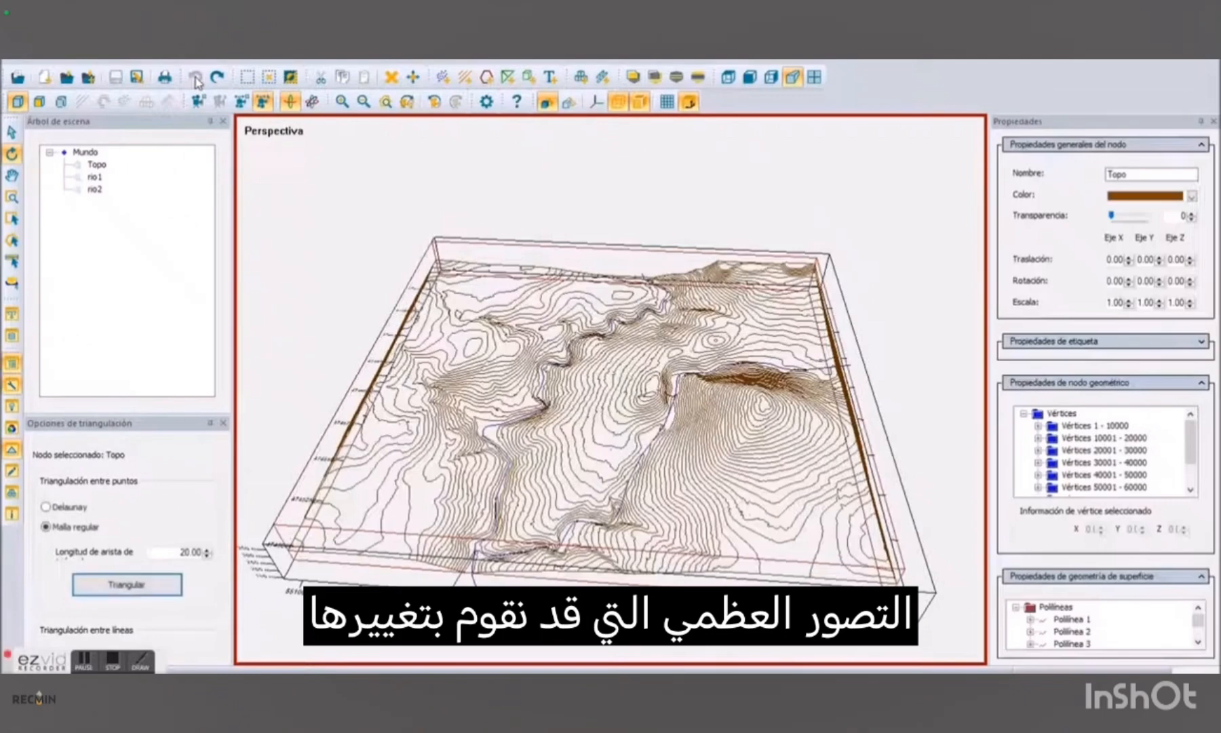
{"action": "left_click", "coordinate": [218, 81]}
{"action": "left_click_drag", "start_coordinate": [423, 473], "coordinate": [798, 395]}
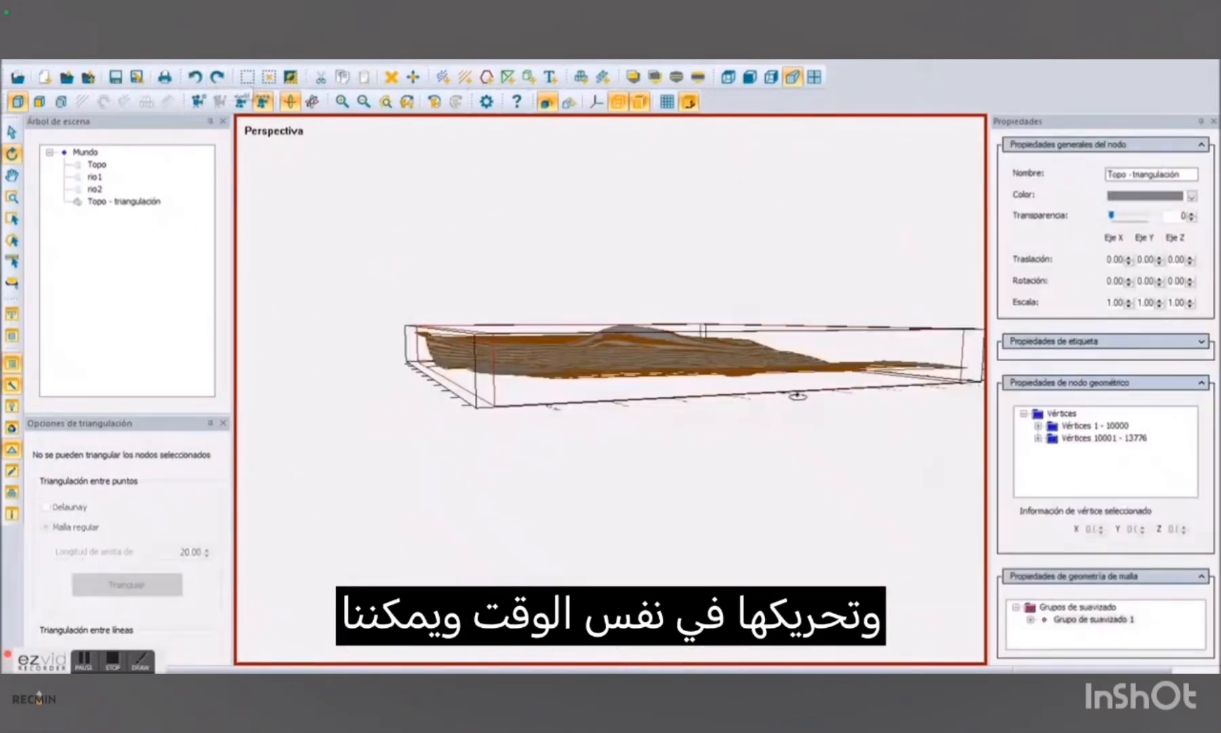
{"action": "left_click", "coordinate": [218, 80]}
Select the Imagen_ortofoto.tif raster, project it onto the Topo triangulation, and check the draped terrain.
{"action": "left_click", "coordinate": [635, 440]}
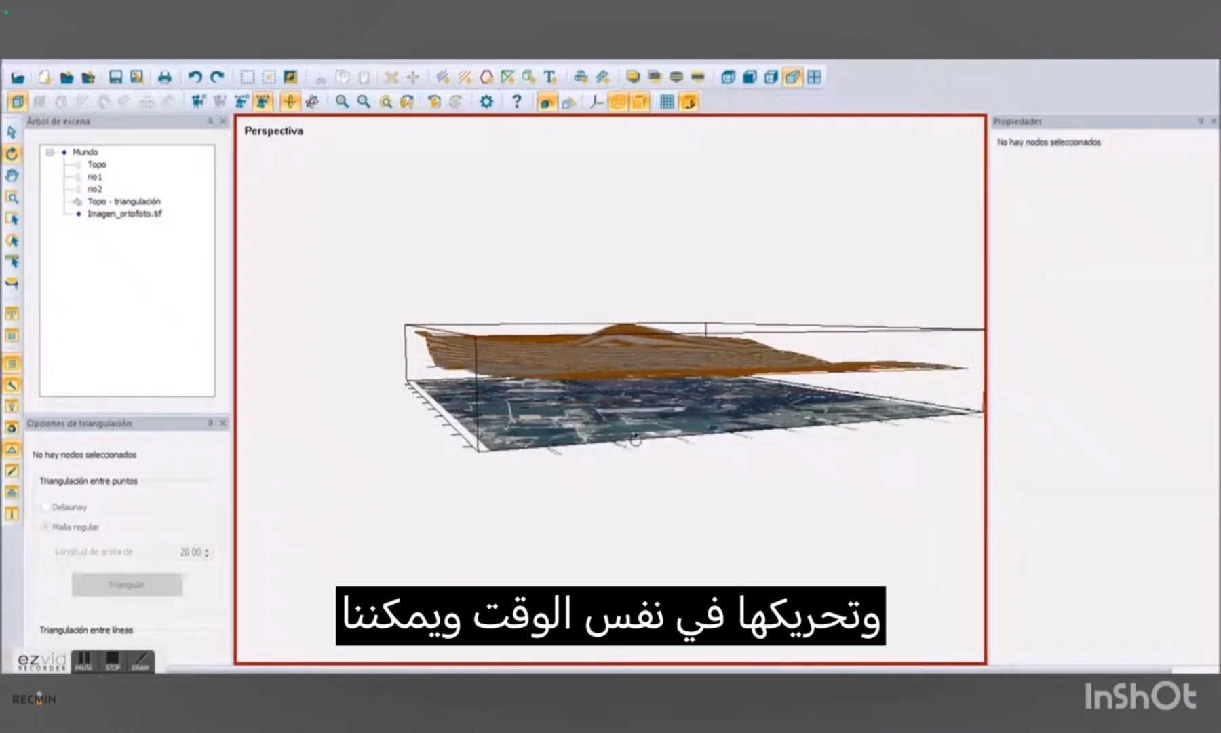
{"action": "right_click", "coordinate": [636, 441]}
{"action": "left_click", "coordinate": [607, 424]}
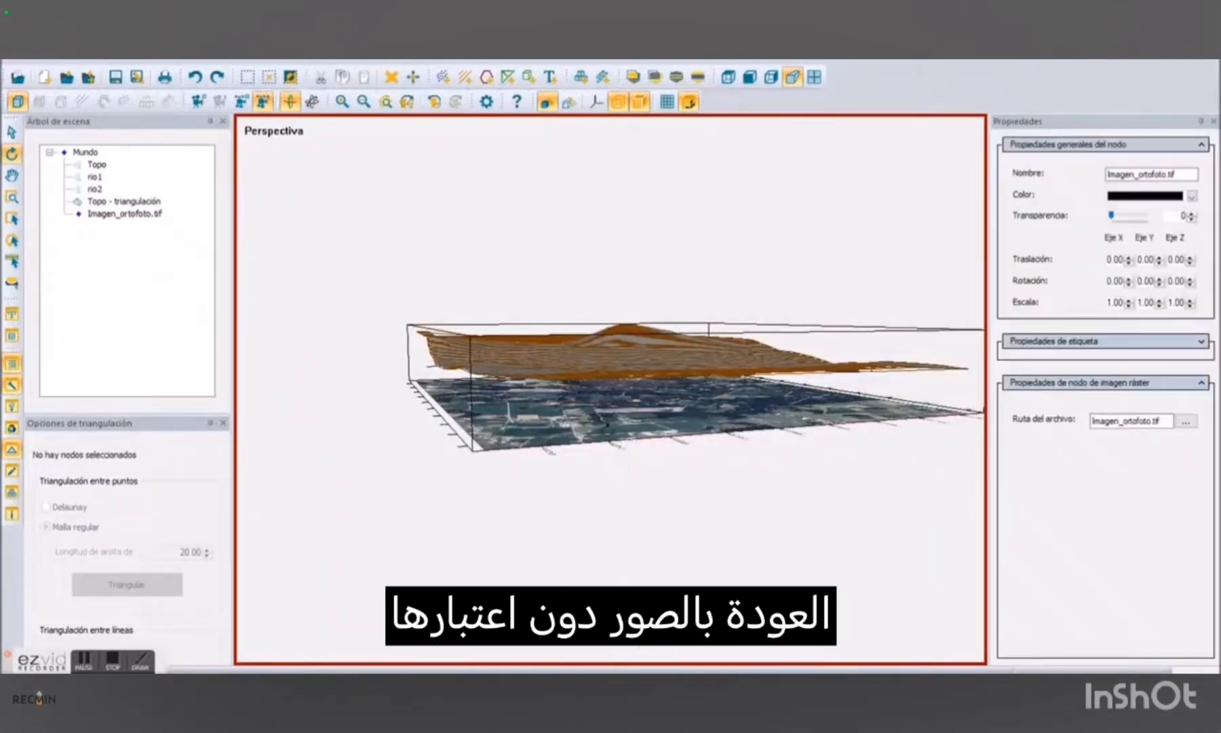
{"action": "right_click", "coordinate": [607, 426]}
{"action": "left_click", "coordinate": [700, 179]}
{"action": "scroll", "coordinate": [632, 339], "scroll_direction": "up", "scroll_amount": 3}
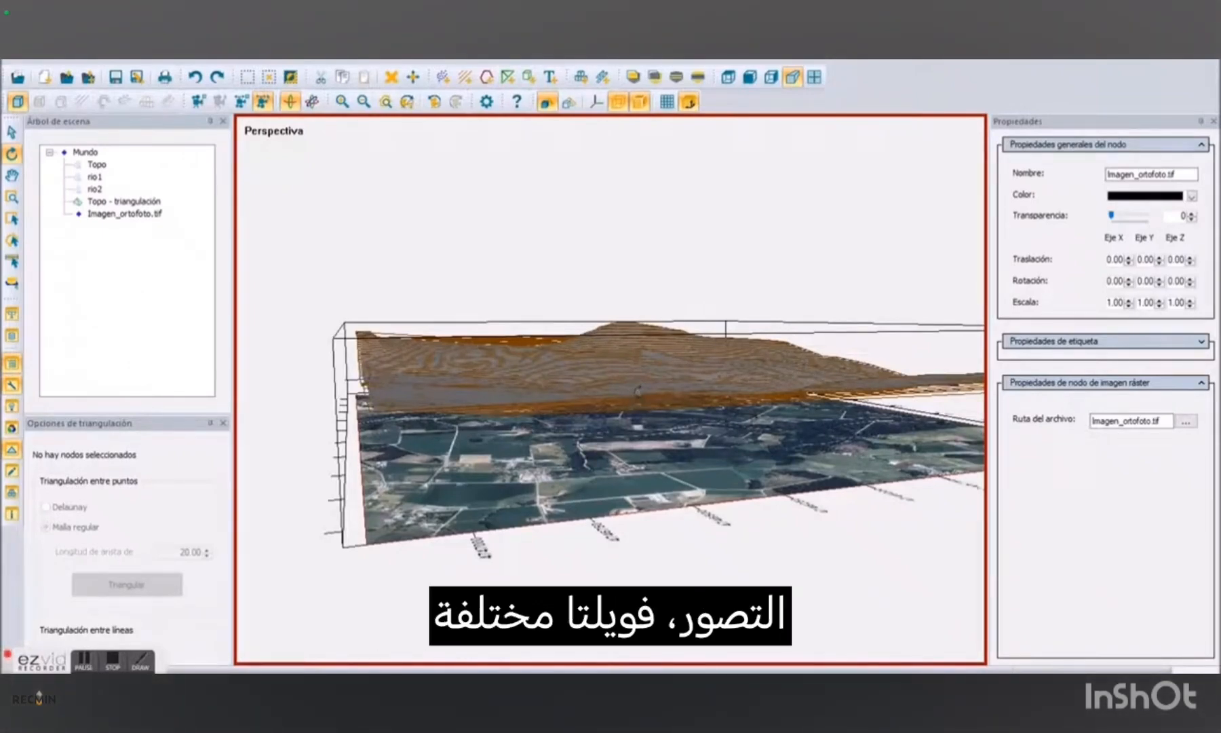
{"action": "left_click", "coordinate": [696, 312]}
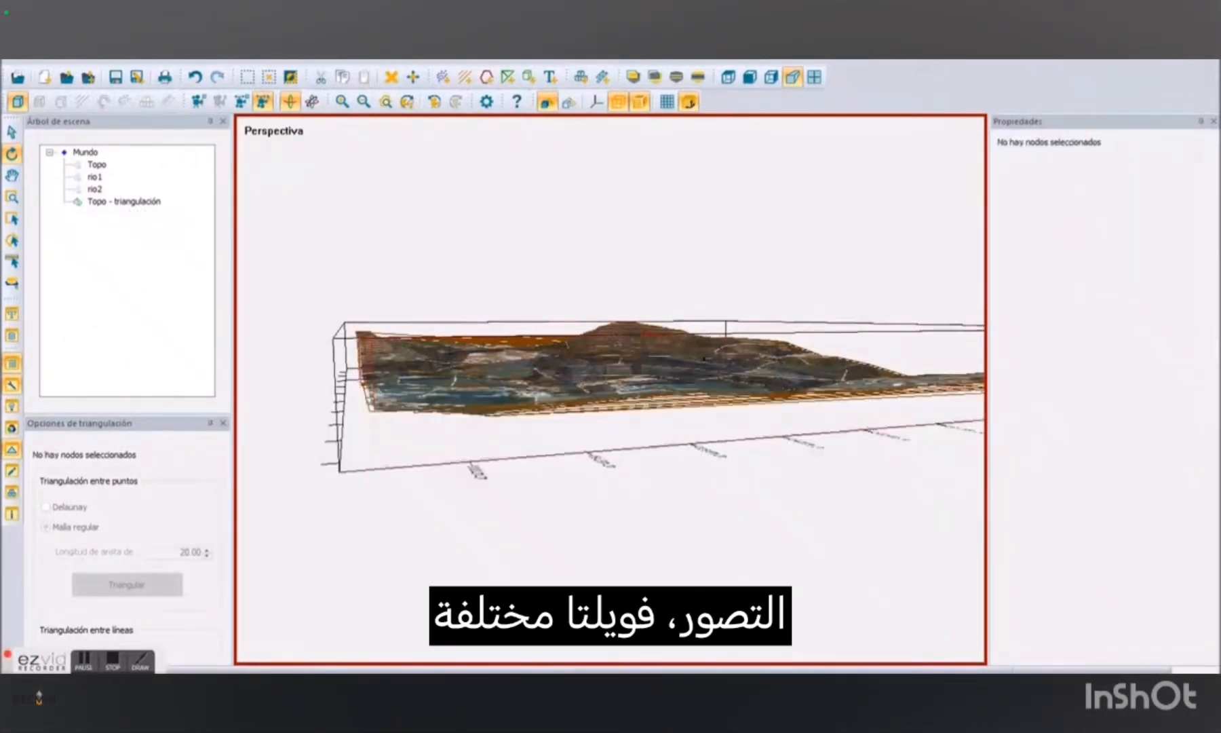
{"action": "left_click_drag", "start_coordinate": [697, 312], "coordinate": [494, 392]}
{"action": "left_click_drag", "start_coordinate": [445, 426], "coordinate": [558, 565]}
Add the drill-hole file sondeos.rmrx to the scene and inspect the drill holes beneath the terrain.
{"action": "left_click_drag", "start_coordinate": [395, 212], "coordinate": [407, 219]}
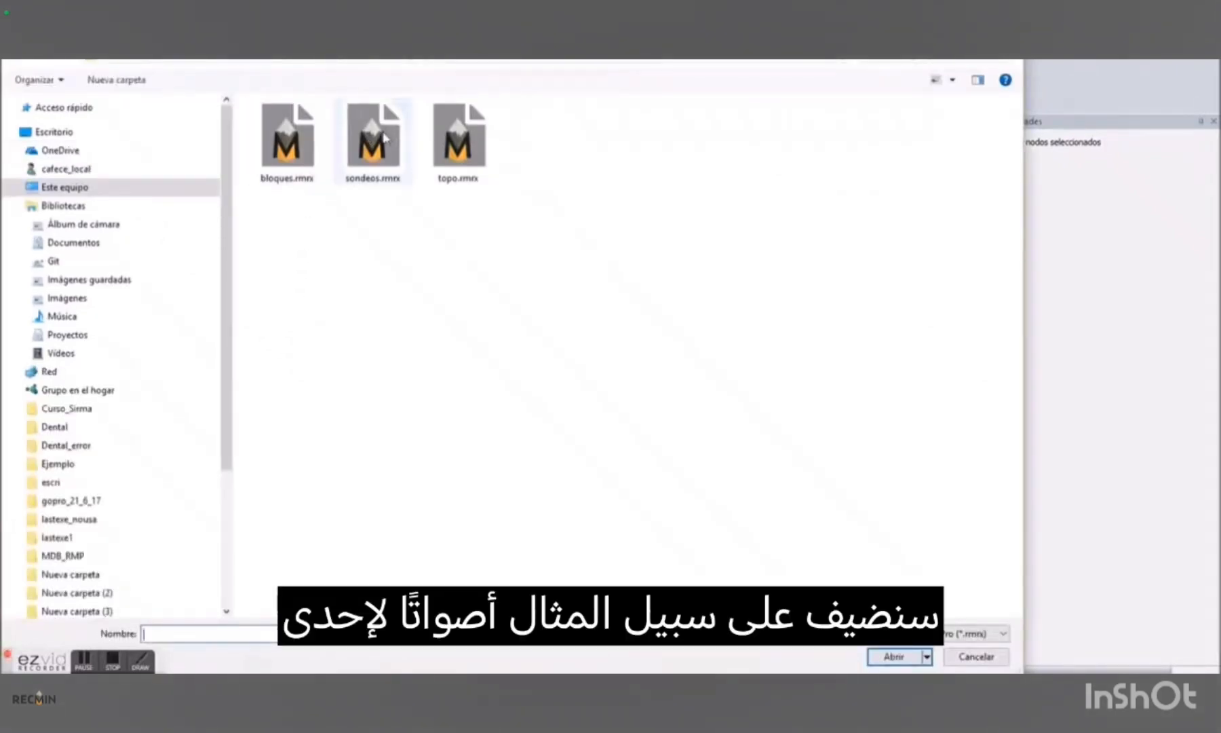
{"action": "double_click", "coordinate": [365, 154]}
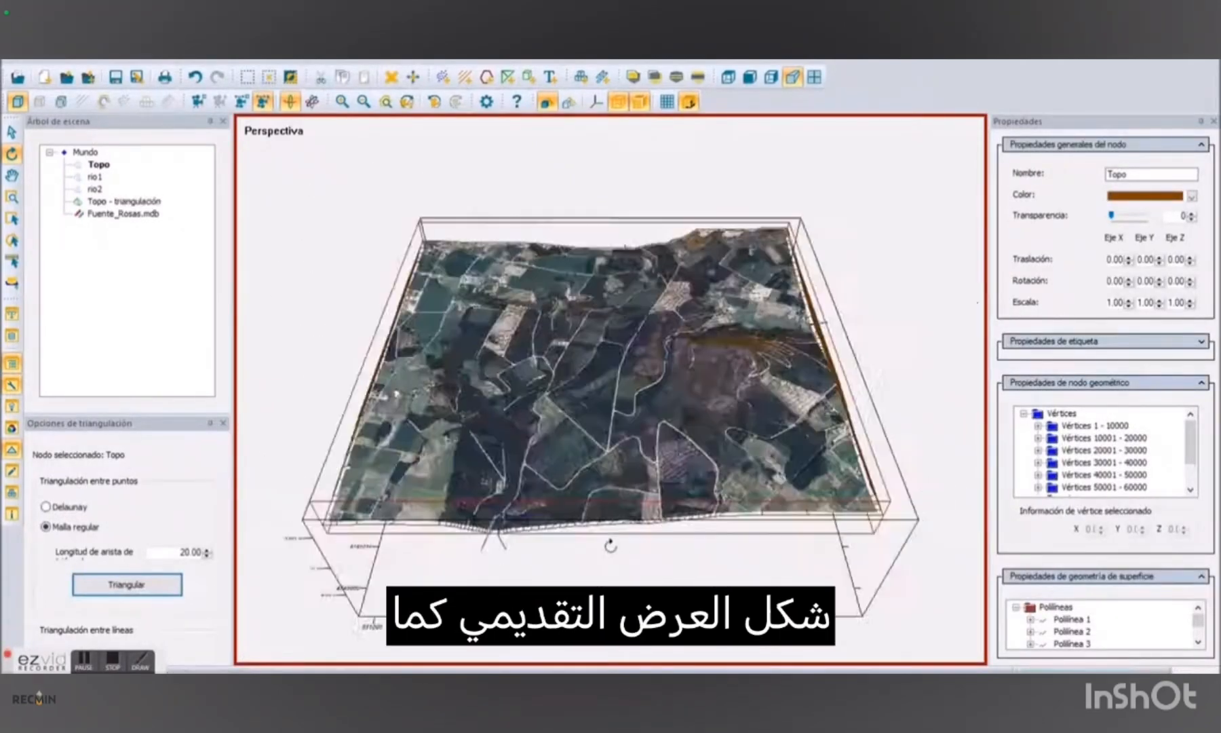
{"action": "left_click_drag", "start_coordinate": [611, 546], "coordinate": [897, 394]}
{"action": "scroll", "coordinate": [584, 393], "scroll_direction": "up", "scroll_amount": 5}
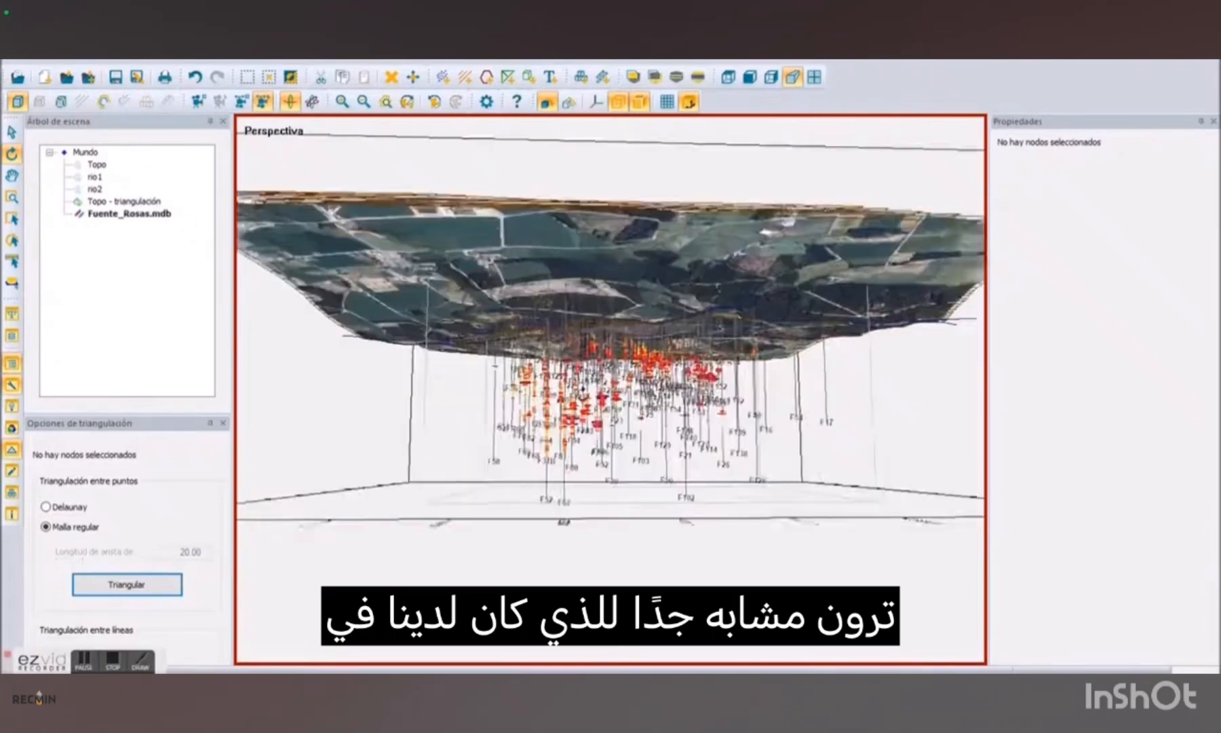
{"action": "scroll", "coordinate": [583, 395], "scroll_direction": "up", "scroll_amount": 8}
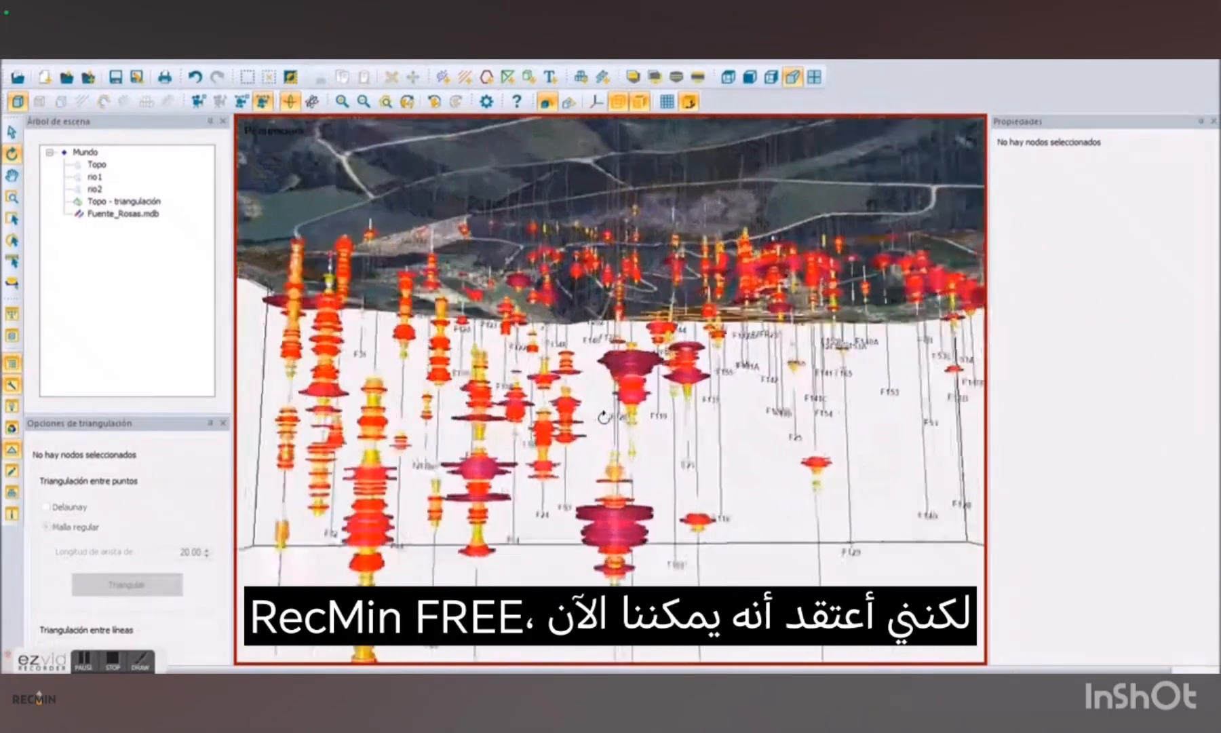
{"action": "scroll", "coordinate": [603, 417], "scroll_direction": "up", "scroll_amount": 3}
{"action": "scroll", "coordinate": [711, 422], "scroll_direction": "down", "scroll_amount": 8}
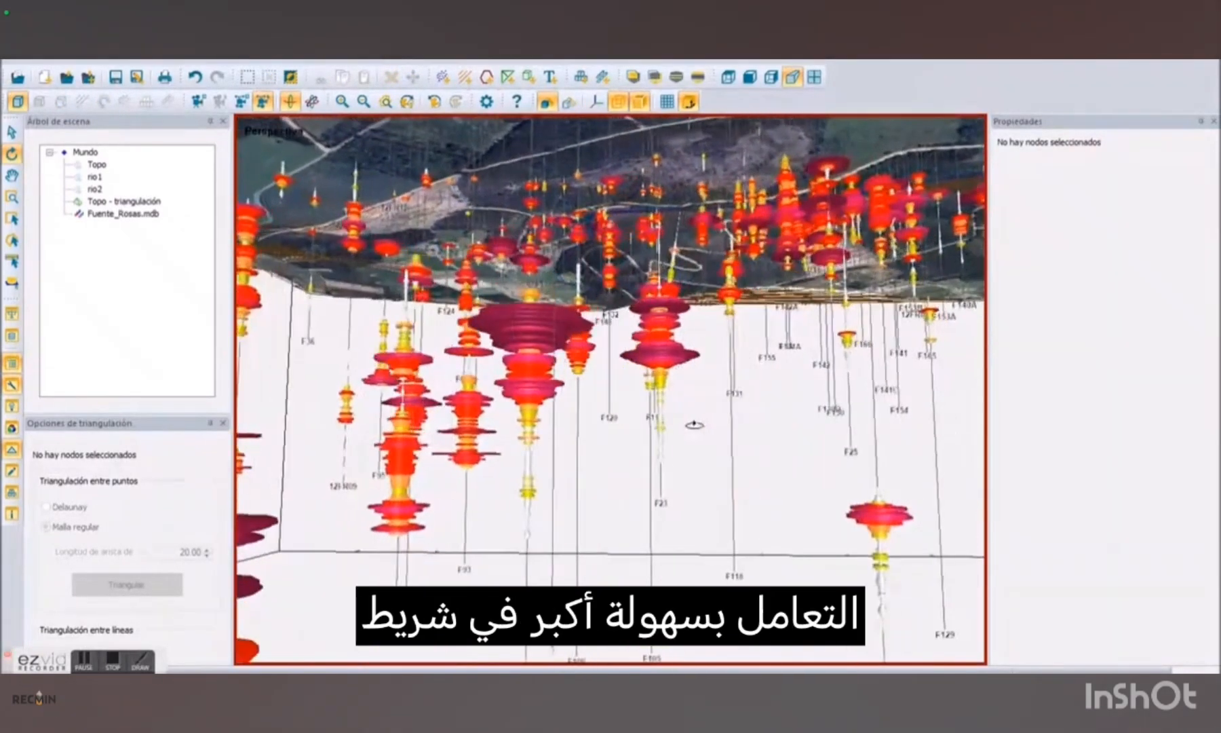
{"action": "left_click_drag", "start_coordinate": [645, 461], "coordinate": [595, 481]}
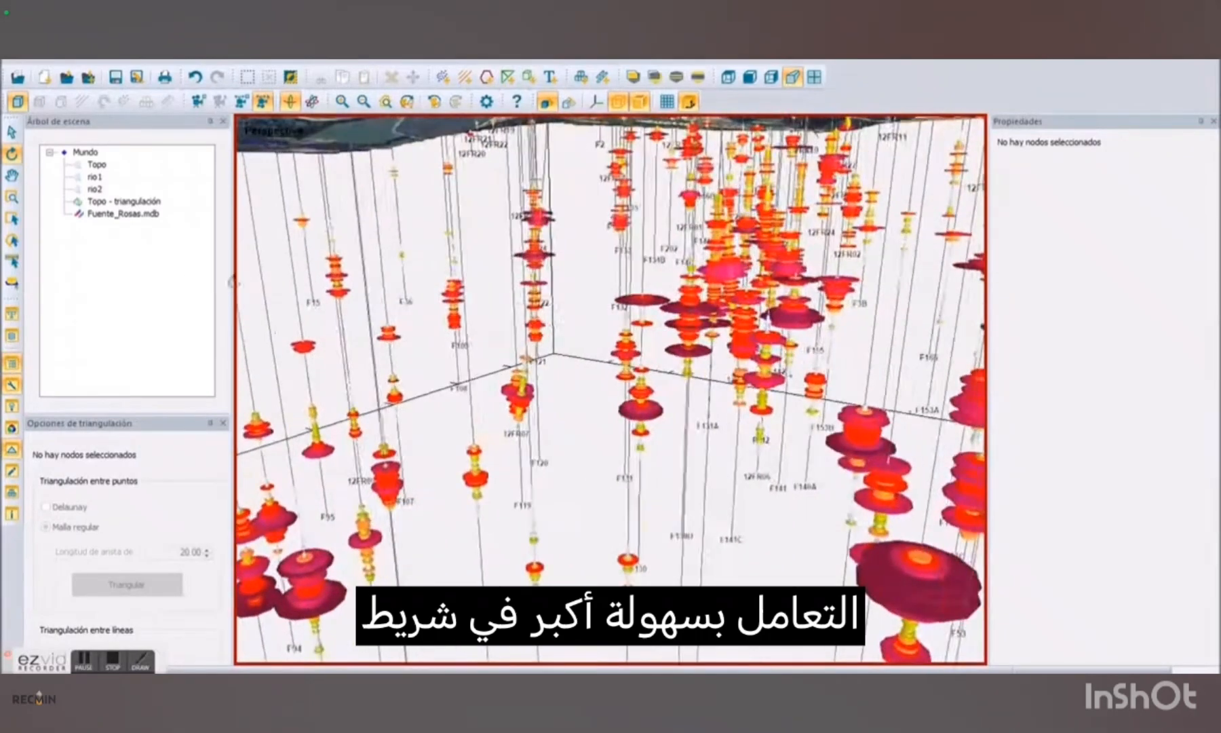
Set the sample scale factor of the Fuente_Rosas.mdb drill-hole node to 0.50 and check the smaller sample discs.
{"action": "left_click", "coordinate": [125, 214]}
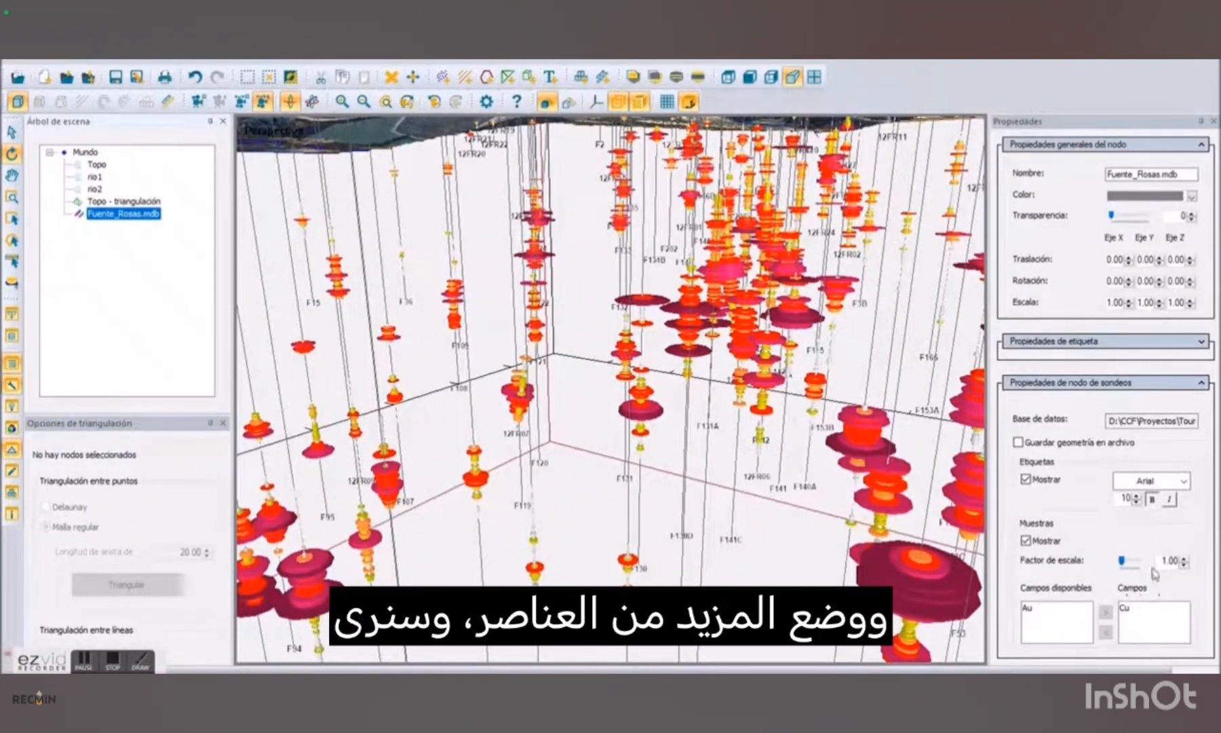
{"action": "left_click", "coordinate": [1184, 564]}
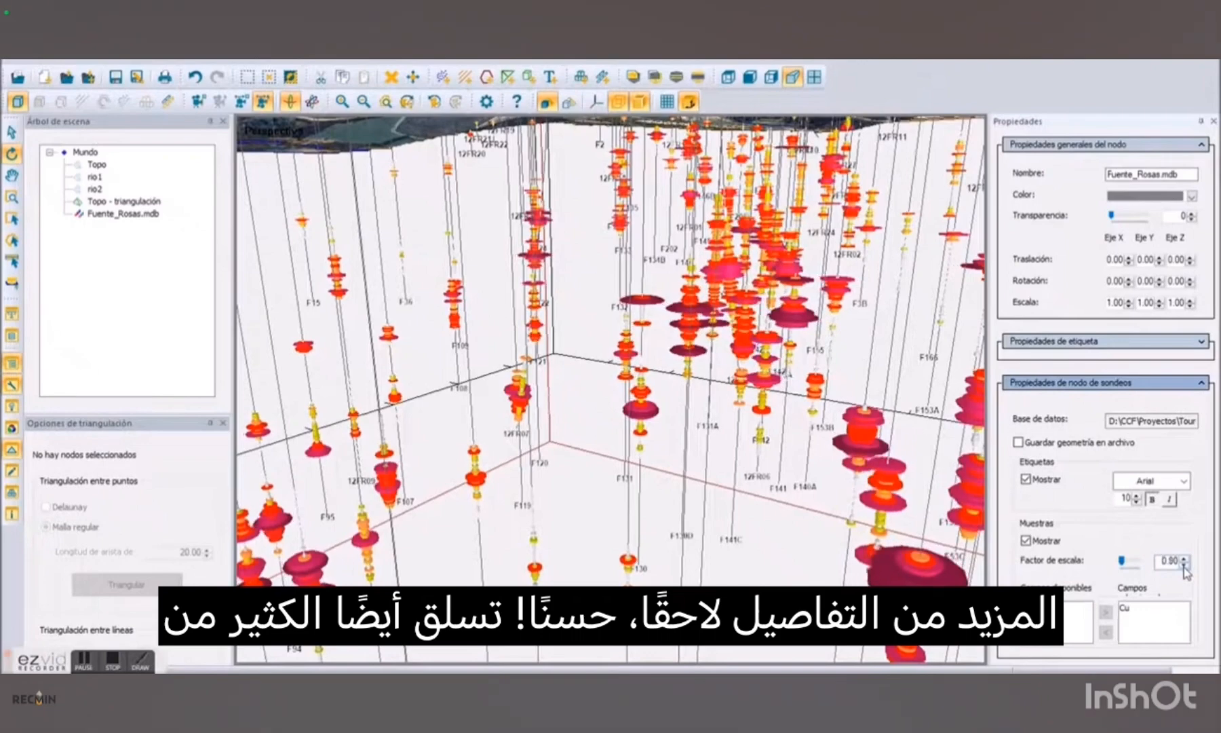
{"action": "left_click", "coordinate": [1184, 565]}
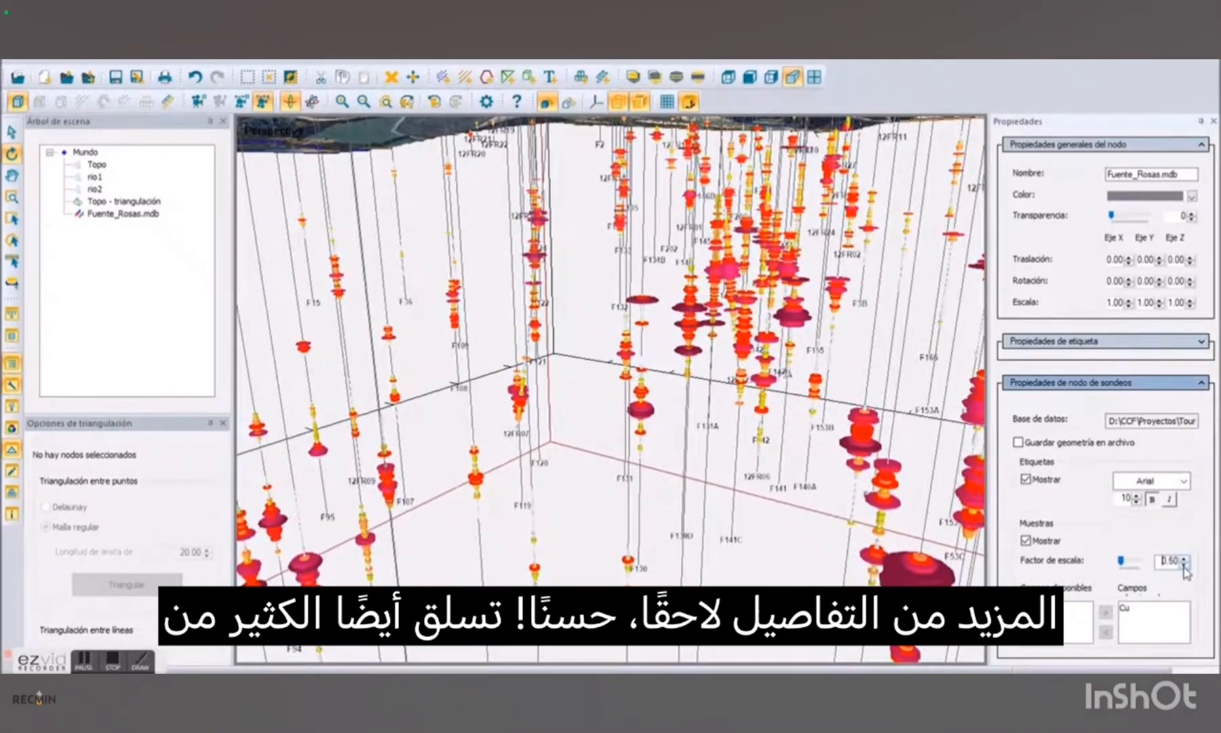
{"action": "left_click_drag", "start_coordinate": [755, 457], "coordinate": [706, 486]}
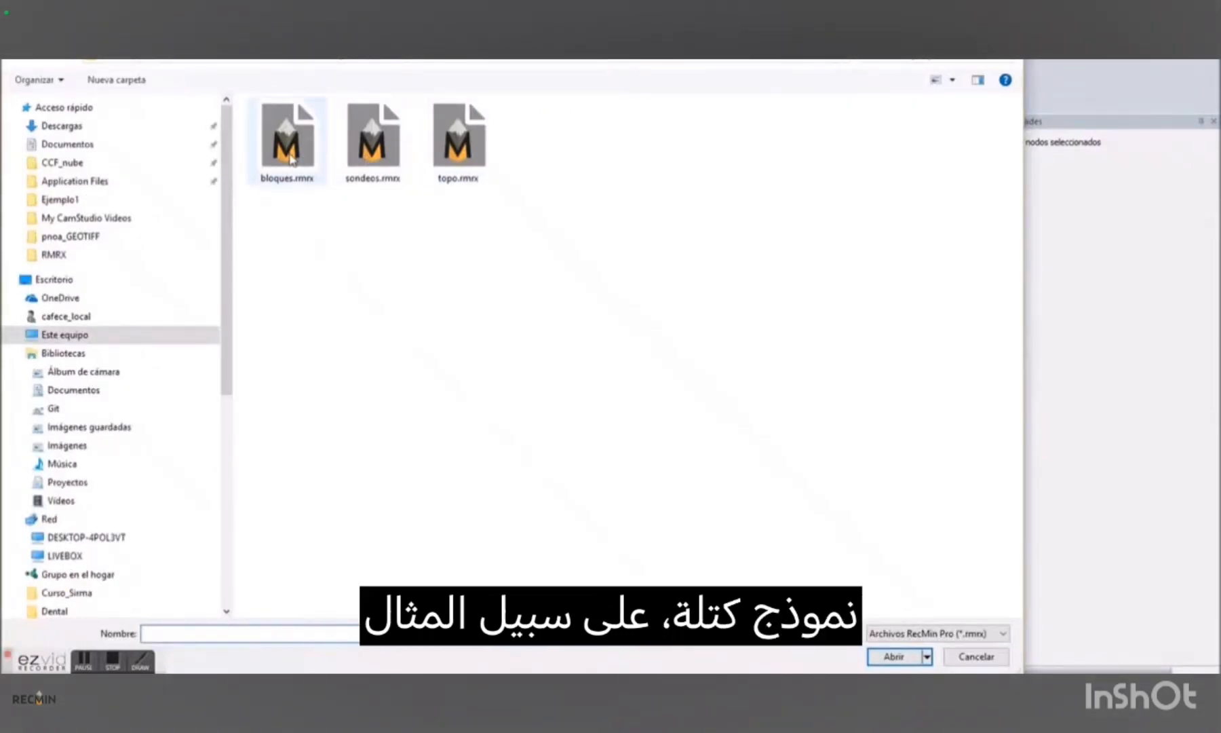
Add the block model file bloques.rmrx to the scene and inspect the grade-coloured BLK10 blocks beneath the terrain.
{"action": "left_click", "coordinate": [290, 160]}
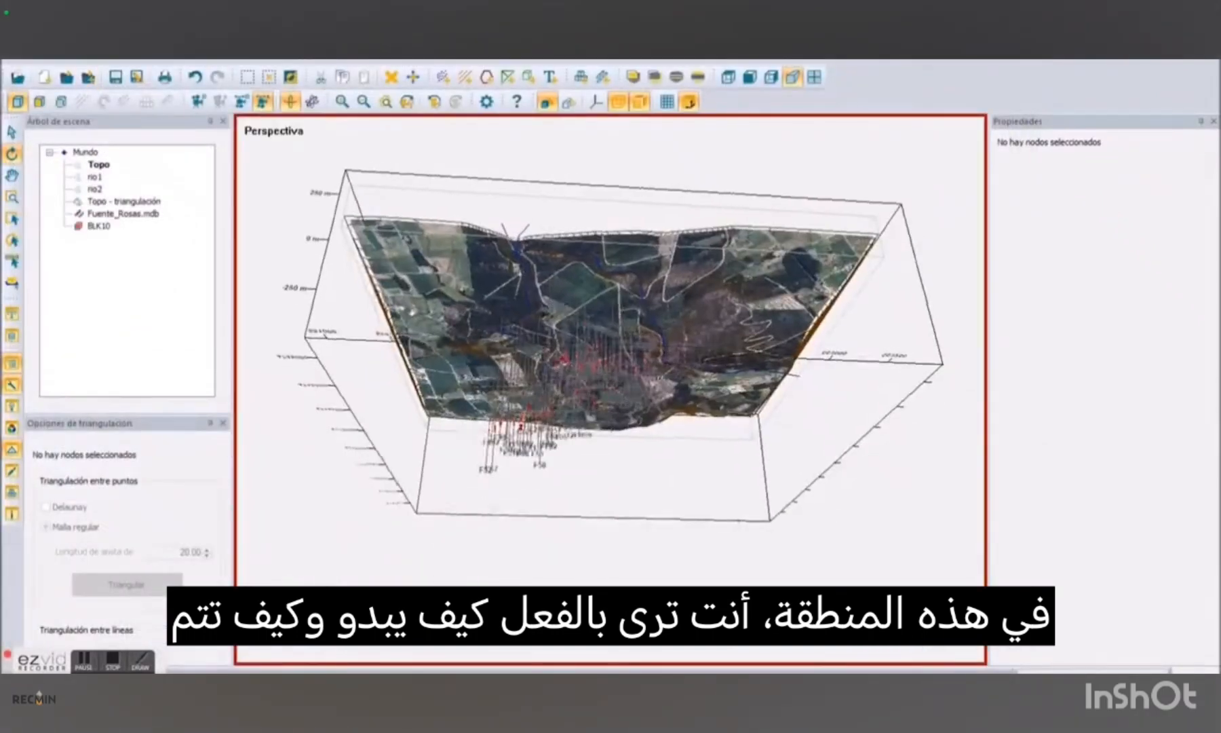
{"action": "left_click_drag", "start_coordinate": [597, 386], "coordinate": [630, 363]}
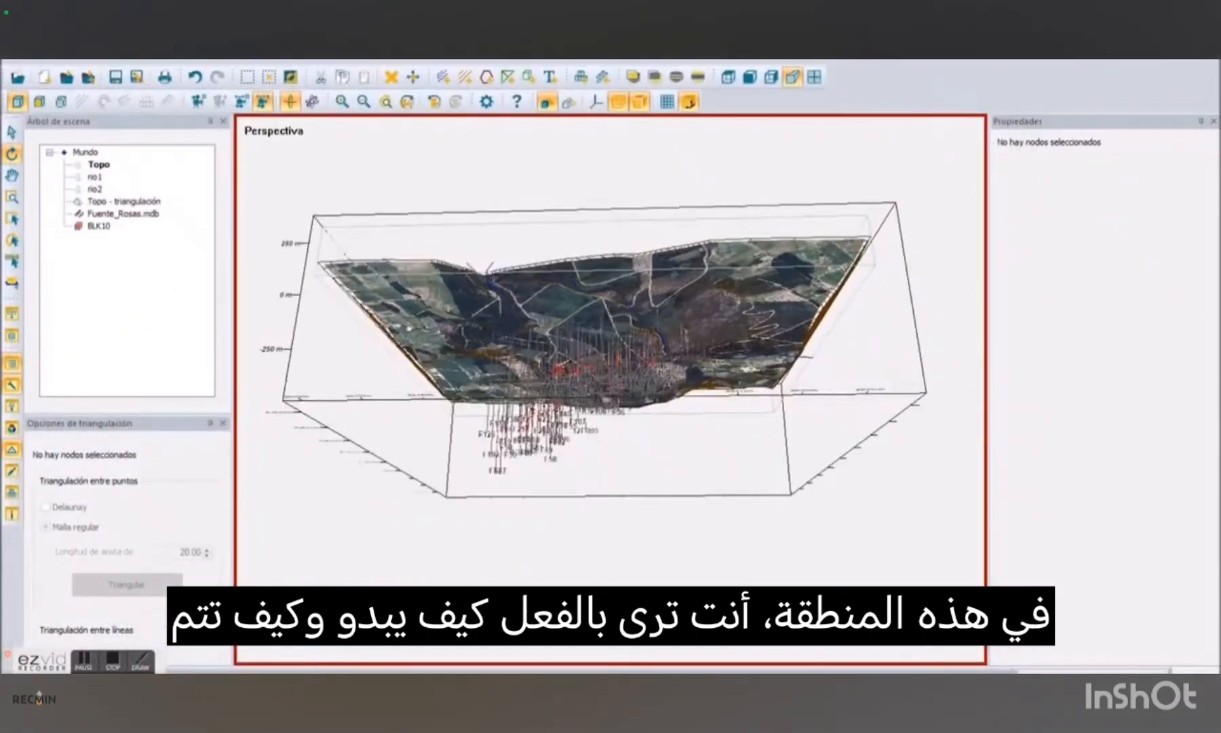
{"action": "scroll", "coordinate": [610, 389], "scroll_direction": "up", "scroll_amount": 5}
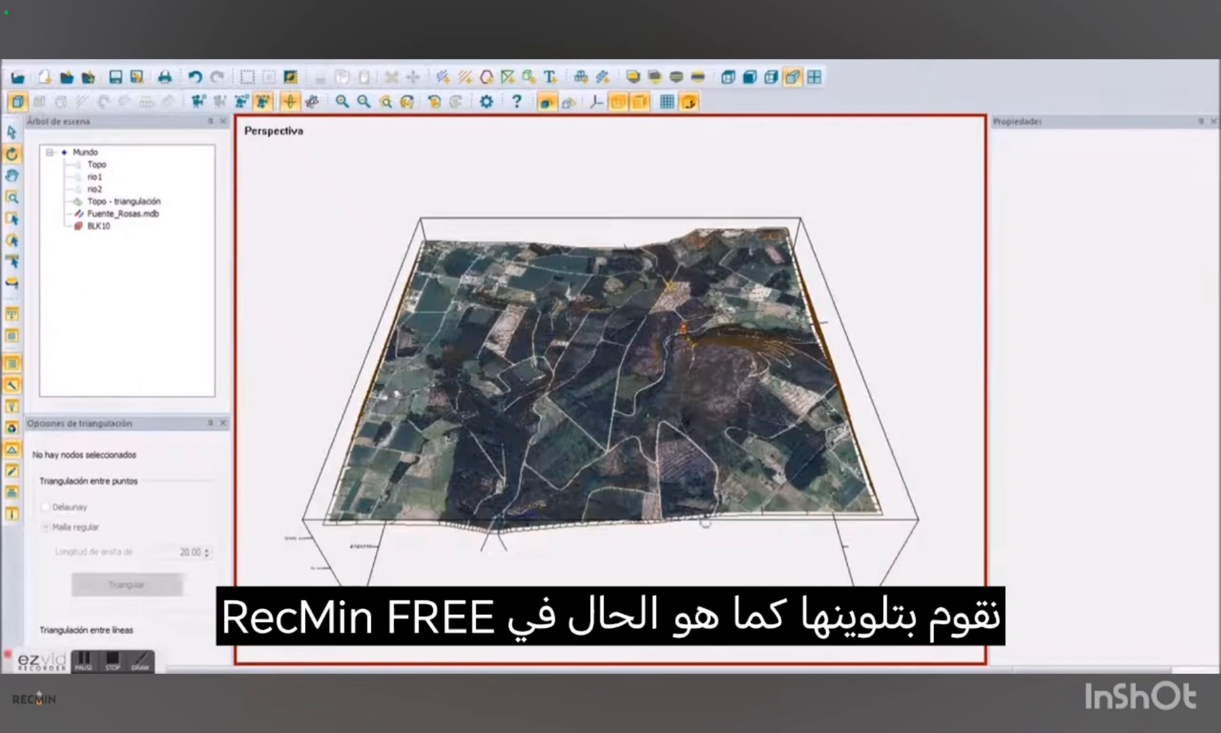
{"action": "left_click_drag", "start_coordinate": [777, 472], "coordinate": [761, 275]}
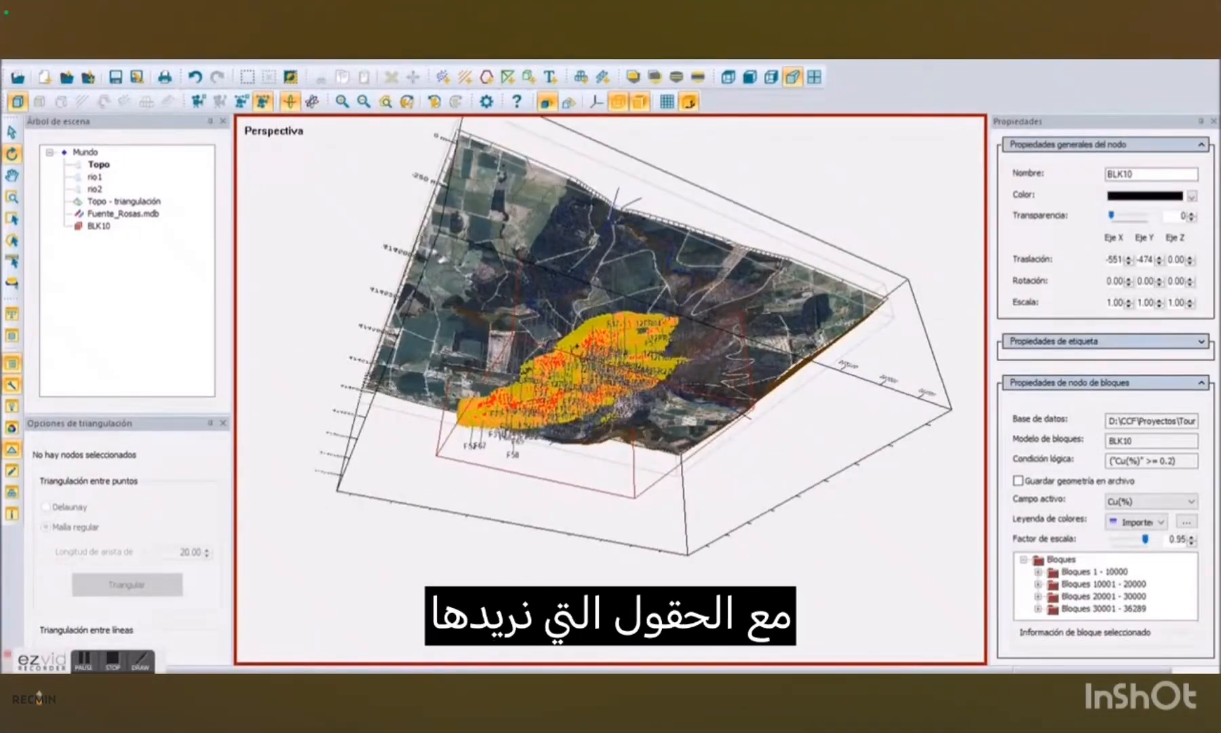
{"action": "scroll", "coordinate": [577, 348], "scroll_direction": "up", "scroll_amount": 5}
{"action": "scroll", "coordinate": [617, 392], "scroll_direction": "up", "scroll_amount": 8}
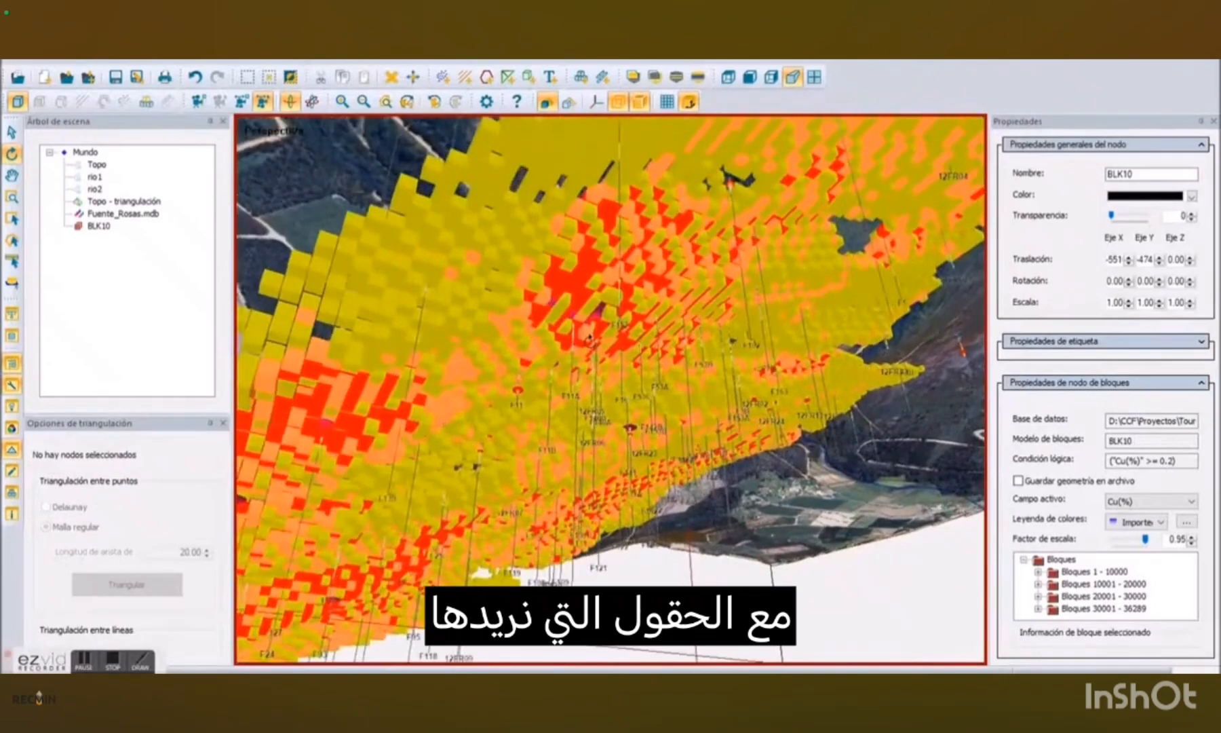
{"action": "left_click_drag", "start_coordinate": [617, 391], "coordinate": [769, 517]}
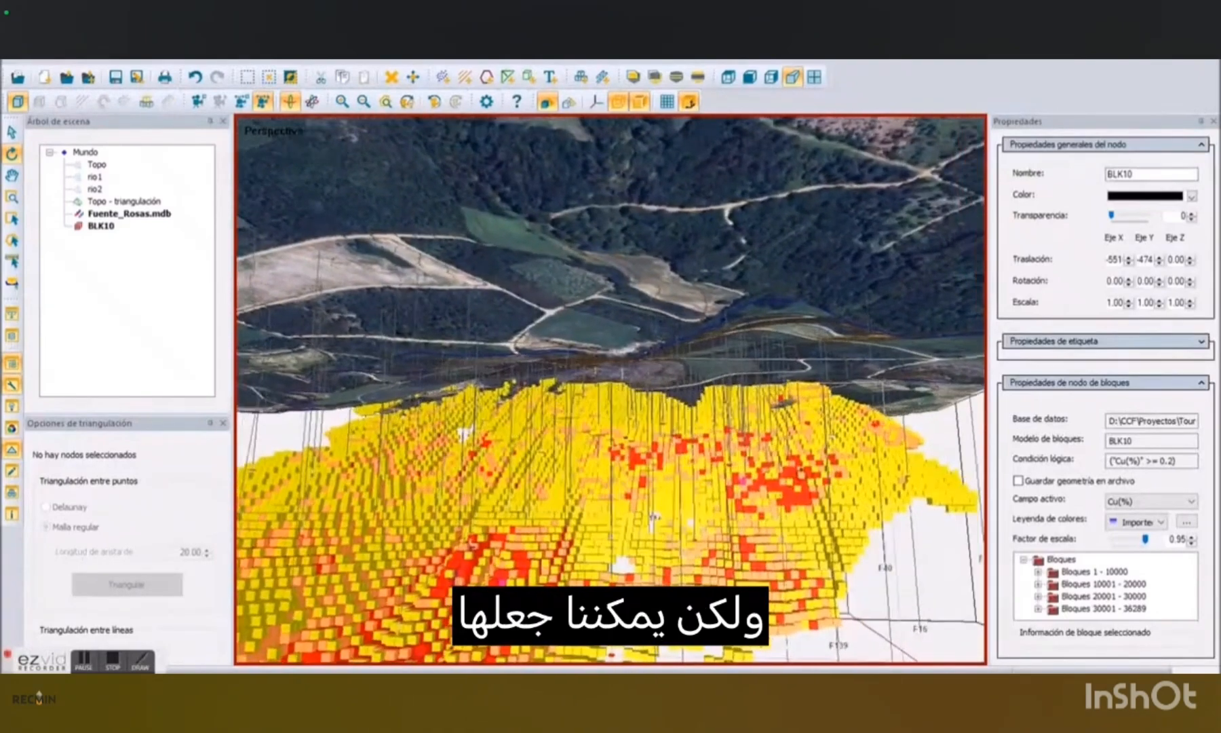
{"action": "scroll", "coordinate": [801, 472], "scroll_direction": "up", "scroll_amount": 4}
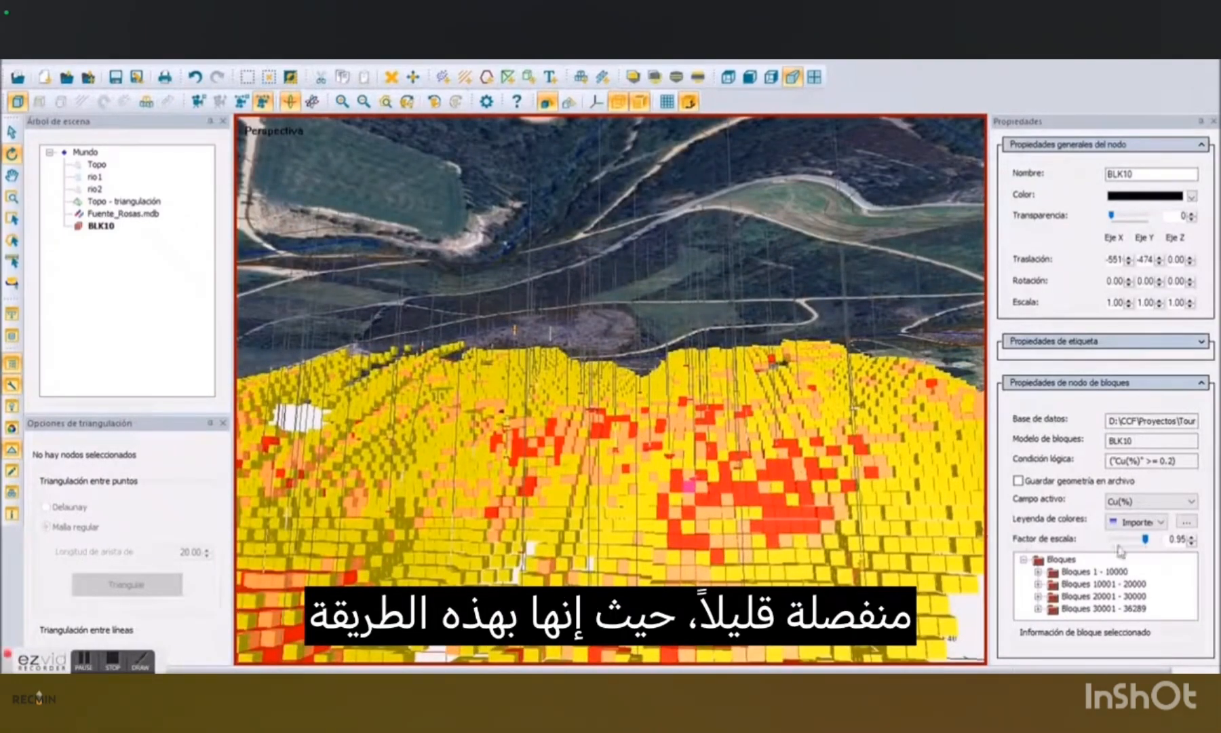
Set the scale factor of the BLK10 block model to 0.30 and check the smaller, separated blocks.
{"action": "left_click", "coordinate": [113, 230]}
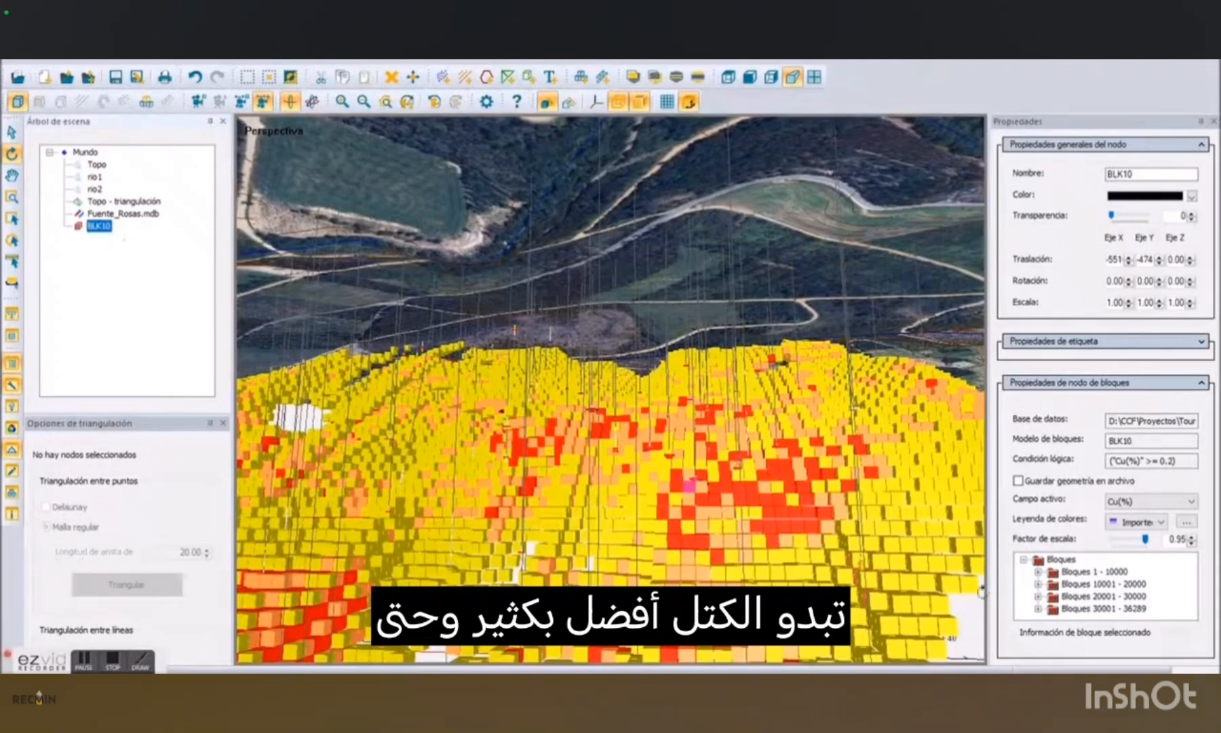
{"action": "left_click", "coordinate": [1191, 543]}
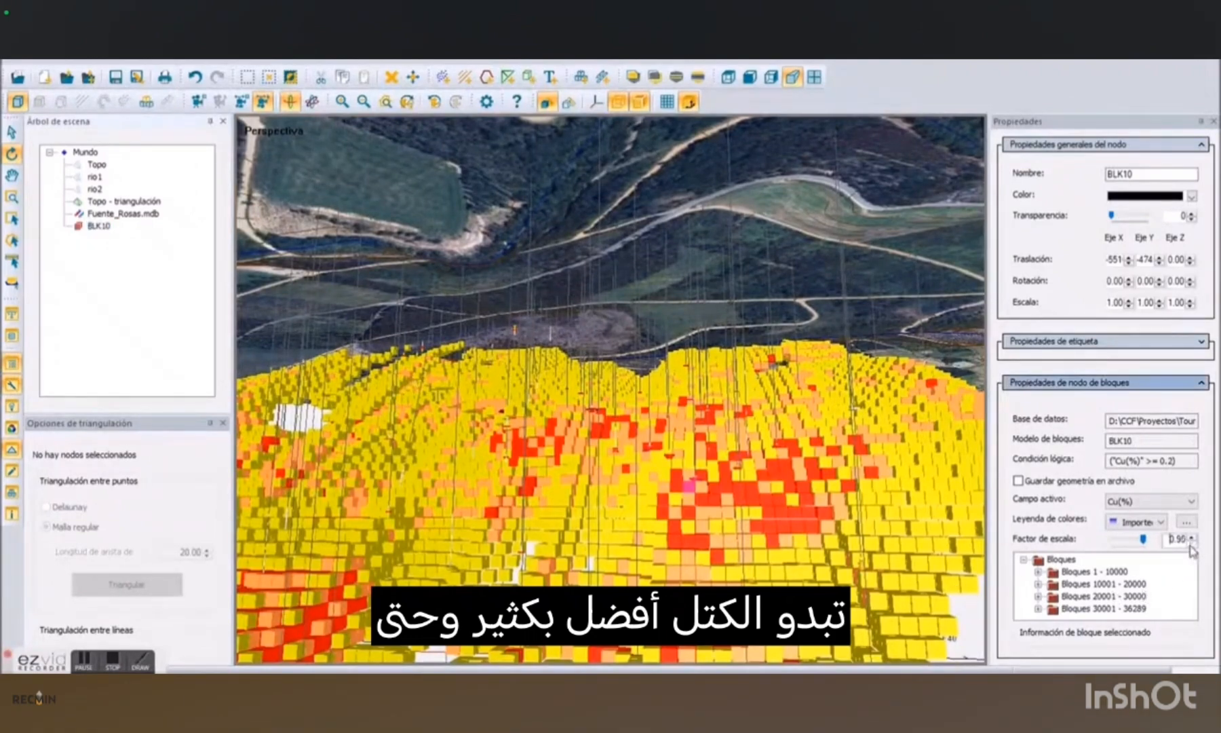
{"action": "left_click", "coordinate": [1191, 544]}
{"action": "left_click", "coordinate": [1191, 543]}
{"action": "left_click", "coordinate": [1192, 543]}
{"action": "left_click", "coordinate": [1191, 543]}
{"action": "left_click", "coordinate": [1192, 543]}
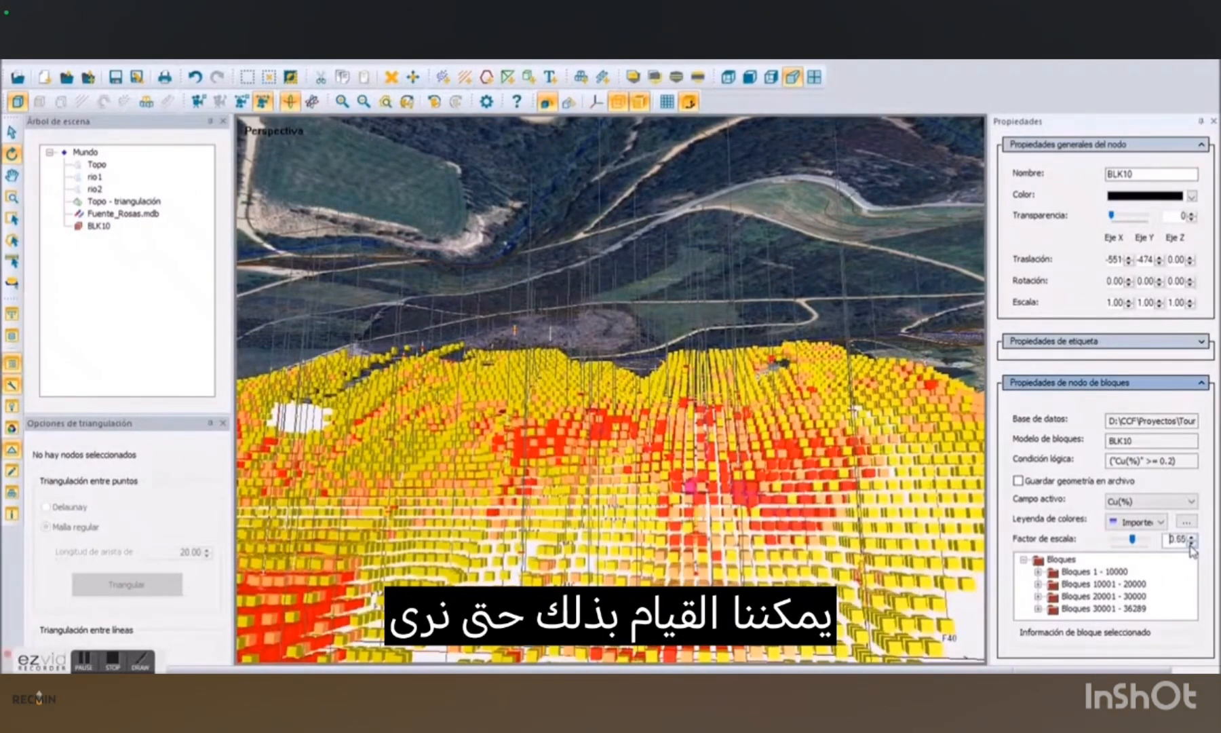
{"action": "left_click", "coordinate": [1191, 543]}
{"action": "left_click", "coordinate": [1191, 543]}
{"action": "left_click", "coordinate": [1191, 543]}
{"action": "left_click", "coordinate": [1191, 544]}
{"action": "left_click", "coordinate": [1191, 543]}
{"action": "left_click", "coordinate": [1191, 544]}
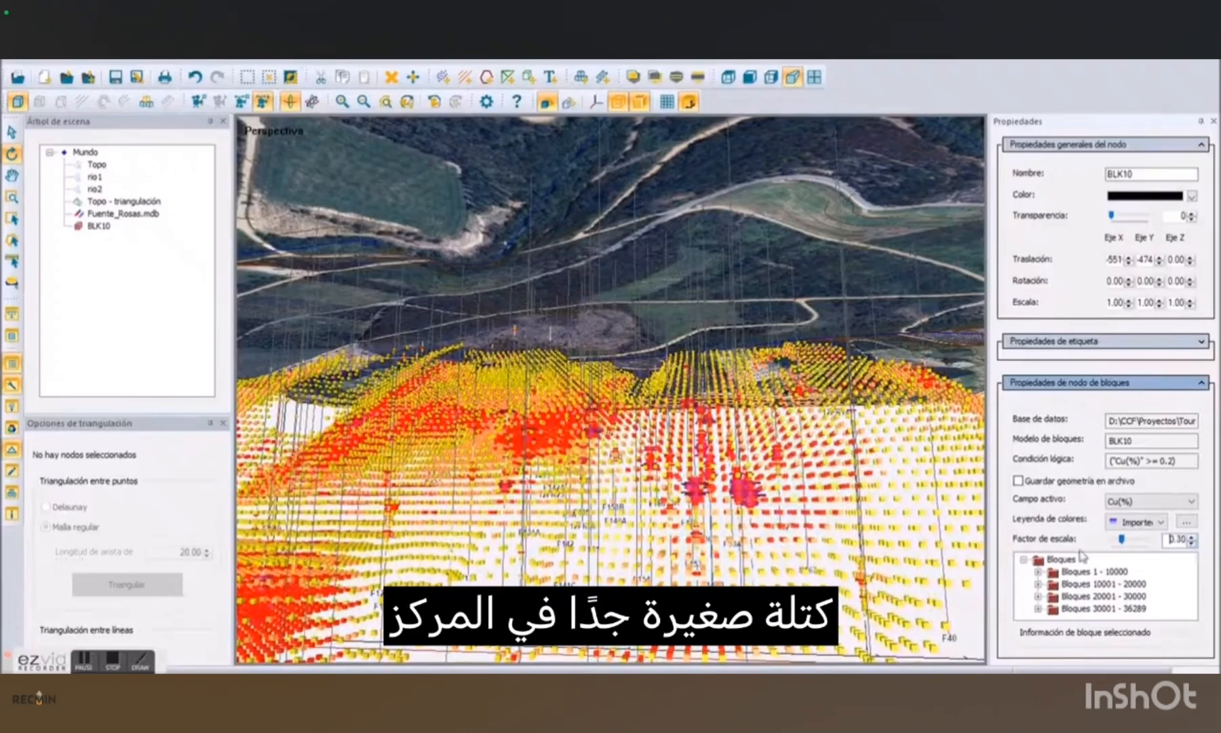
{"action": "left_click_drag", "start_coordinate": [611, 380], "coordinate": [585, 353]}
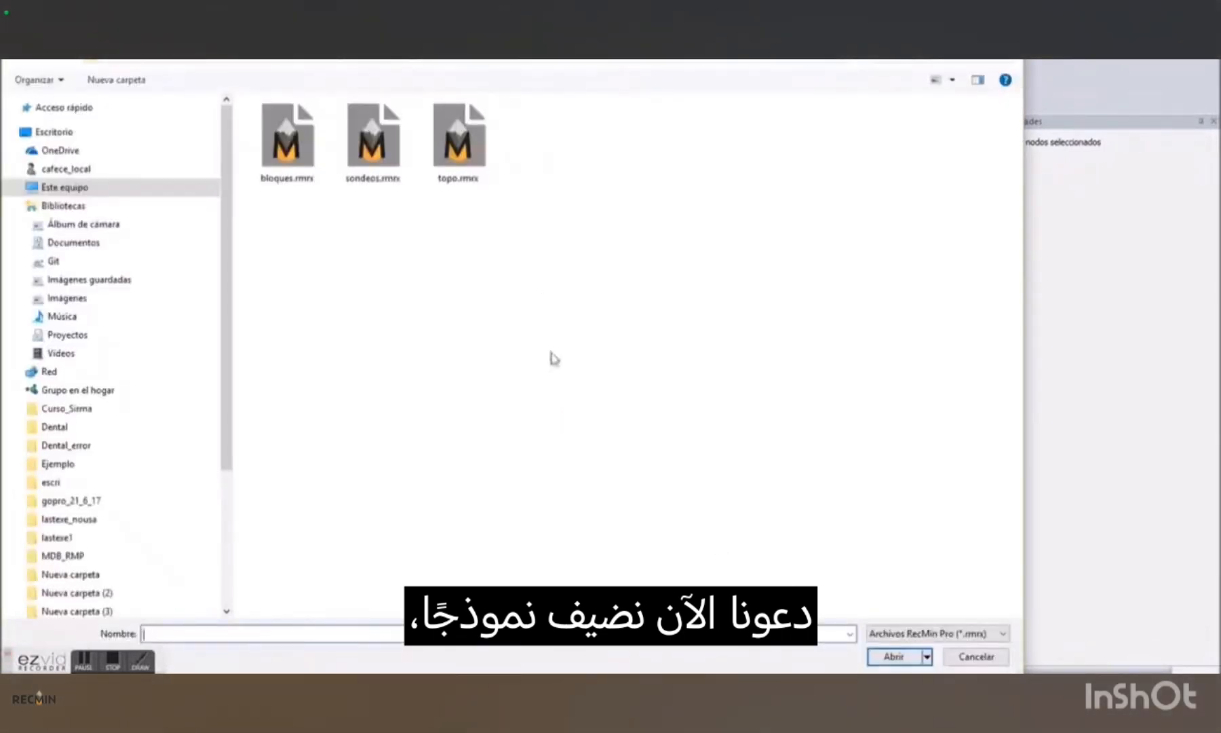
Add the triangulated body file Modelo.T3, filtering for RecMin-format files, and inspect the body around the drill holes.
{"action": "left_click", "coordinate": [910, 631]}
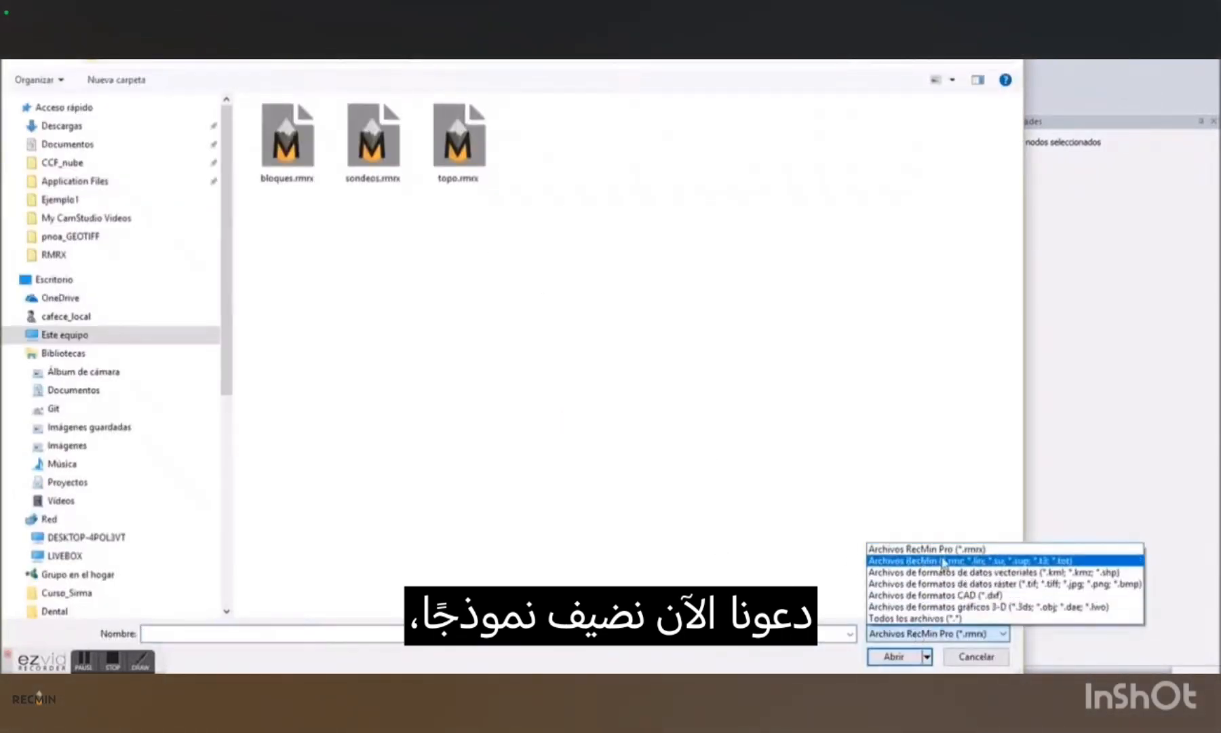
{"action": "left_click", "coordinate": [943, 561]}
{"action": "double_click", "coordinate": [286, 136]}
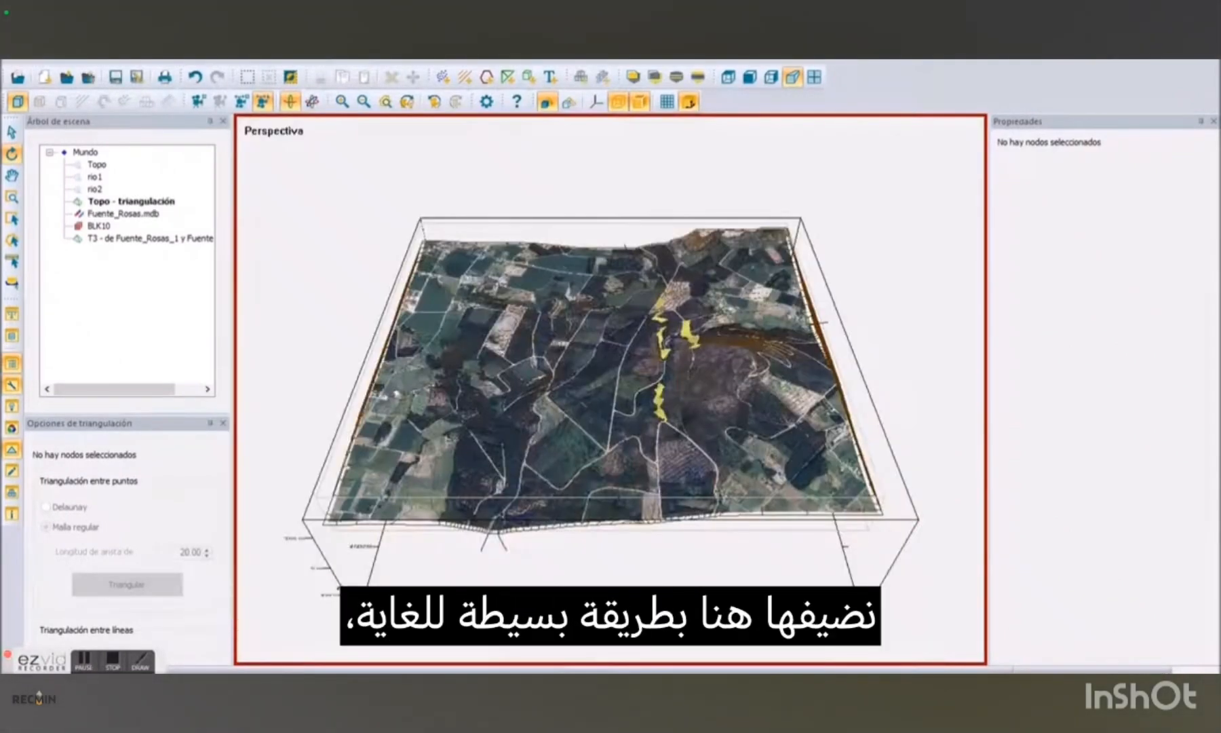
{"action": "left_click_drag", "start_coordinate": [651, 423], "coordinate": [773, 395]}
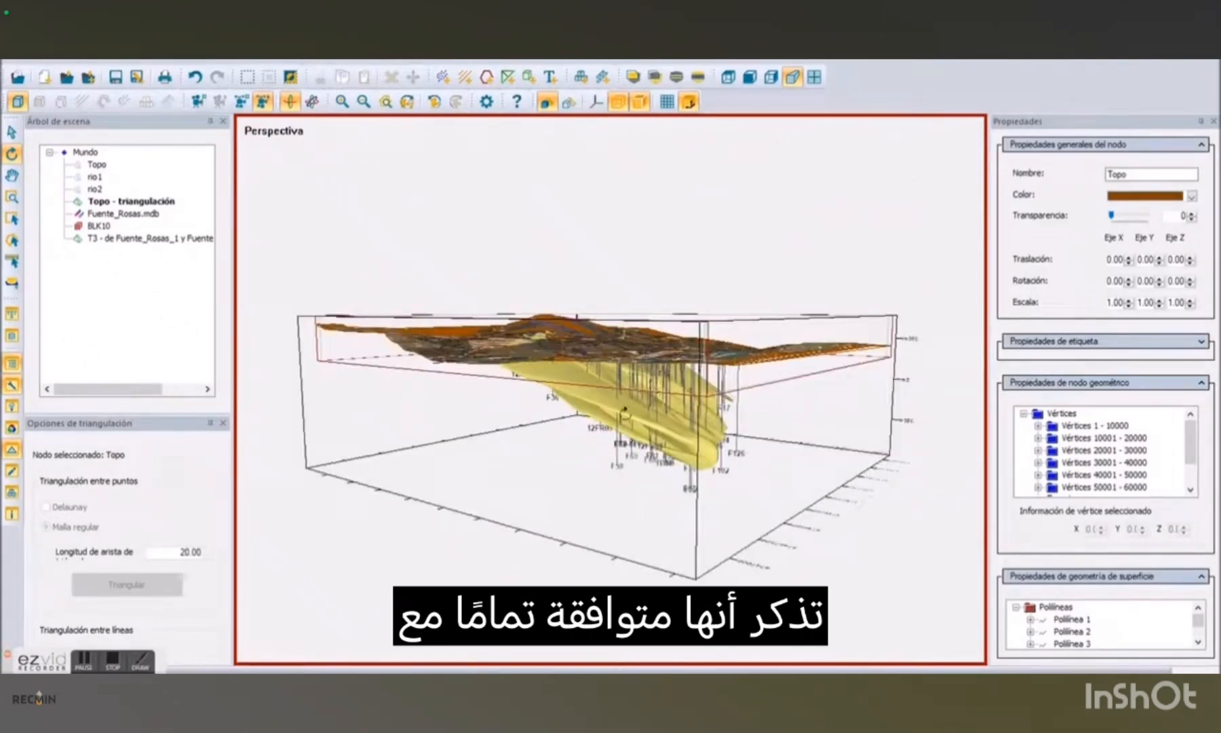
{"action": "left_click", "coordinate": [625, 411]}
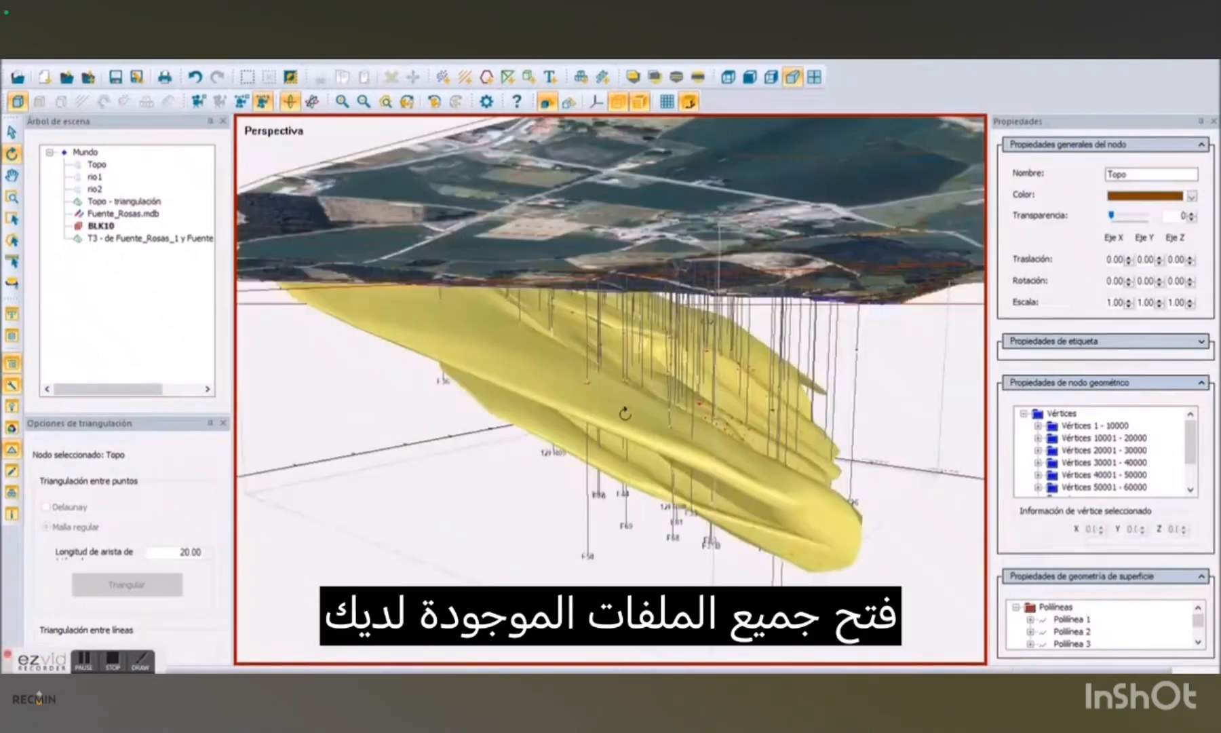
{"action": "scroll", "coordinate": [624, 409], "scroll_direction": "up", "scroll_amount": 5}
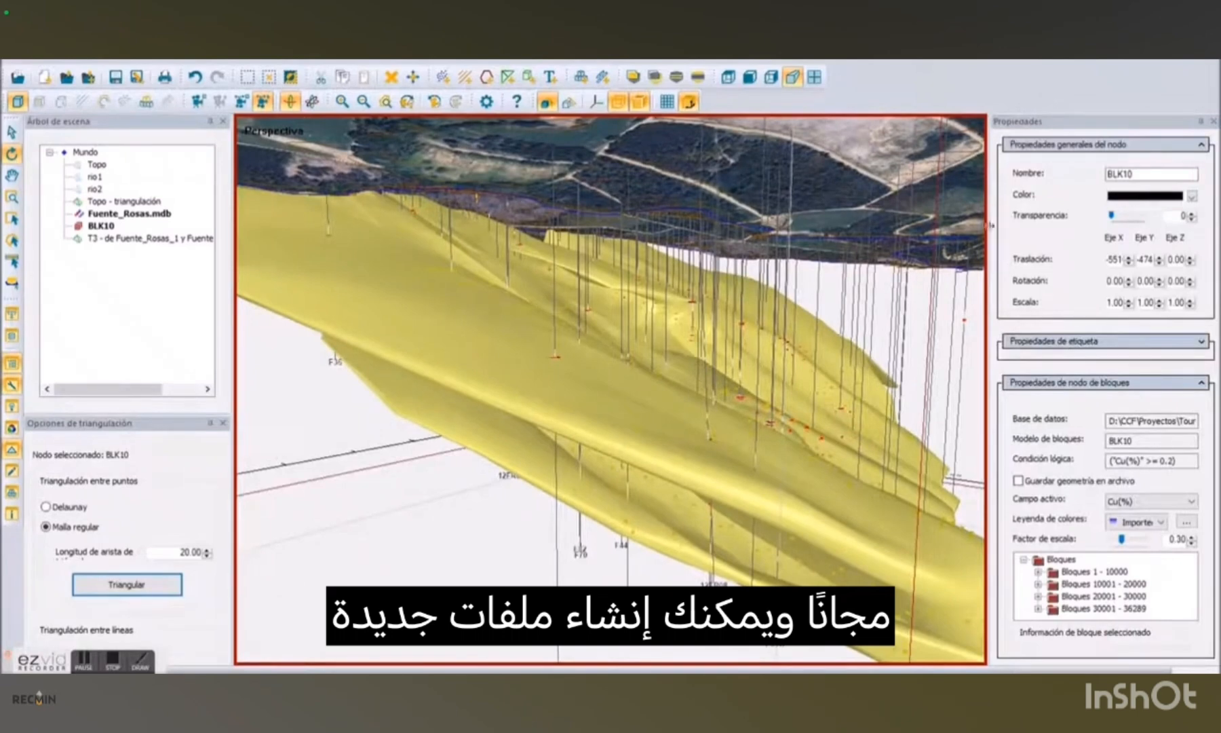
Set the transparency of the T3 body to 60, recolour it teal, and check the blocks inside it.
{"action": "left_click", "coordinate": [102, 238]}
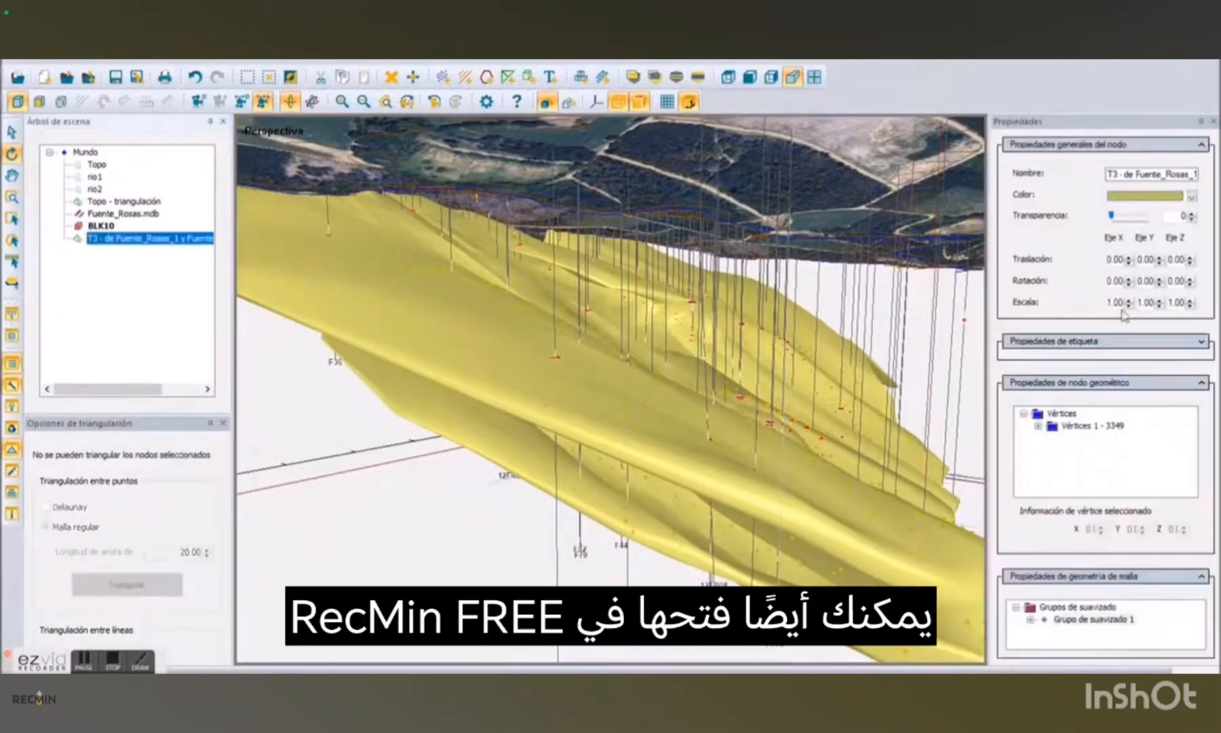
{"action": "left_click", "coordinate": [1135, 214]}
{"action": "left_click_drag", "start_coordinate": [1123, 216], "coordinate": [1138, 218]}
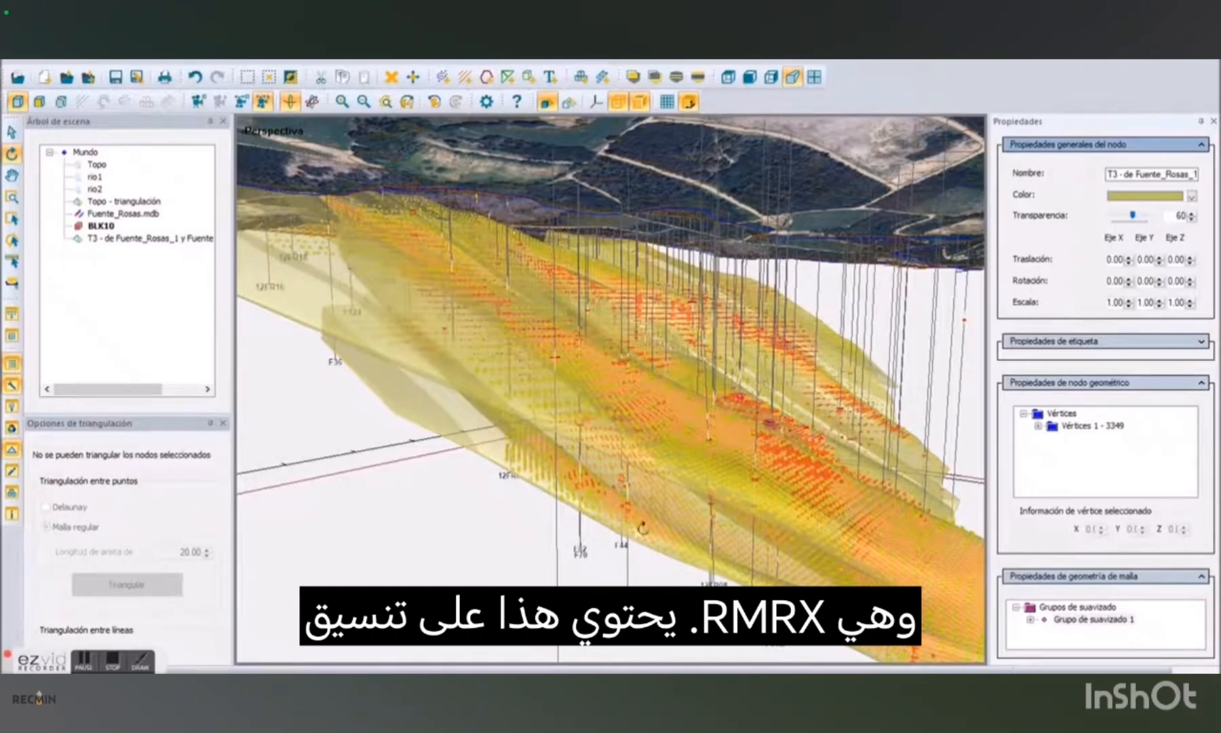
{"action": "left_click", "coordinate": [1192, 196]}
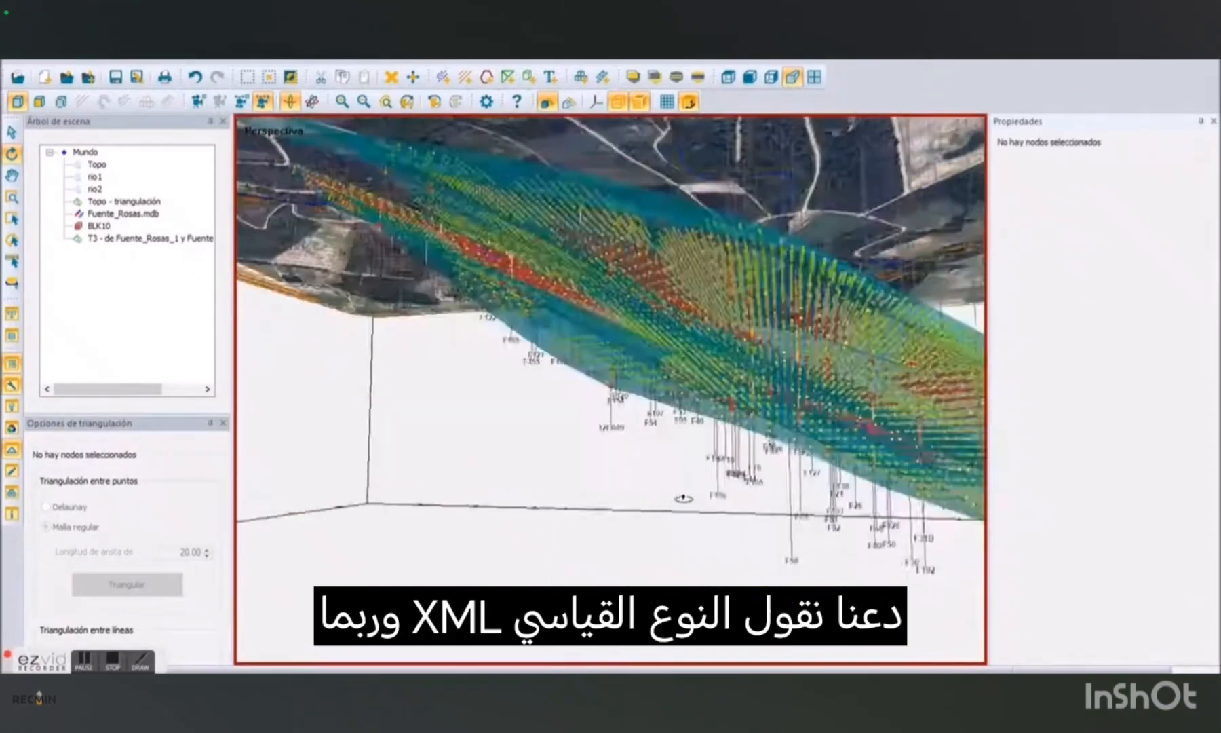
{"action": "left_click_drag", "start_coordinate": [684, 499], "coordinate": [561, 501]}
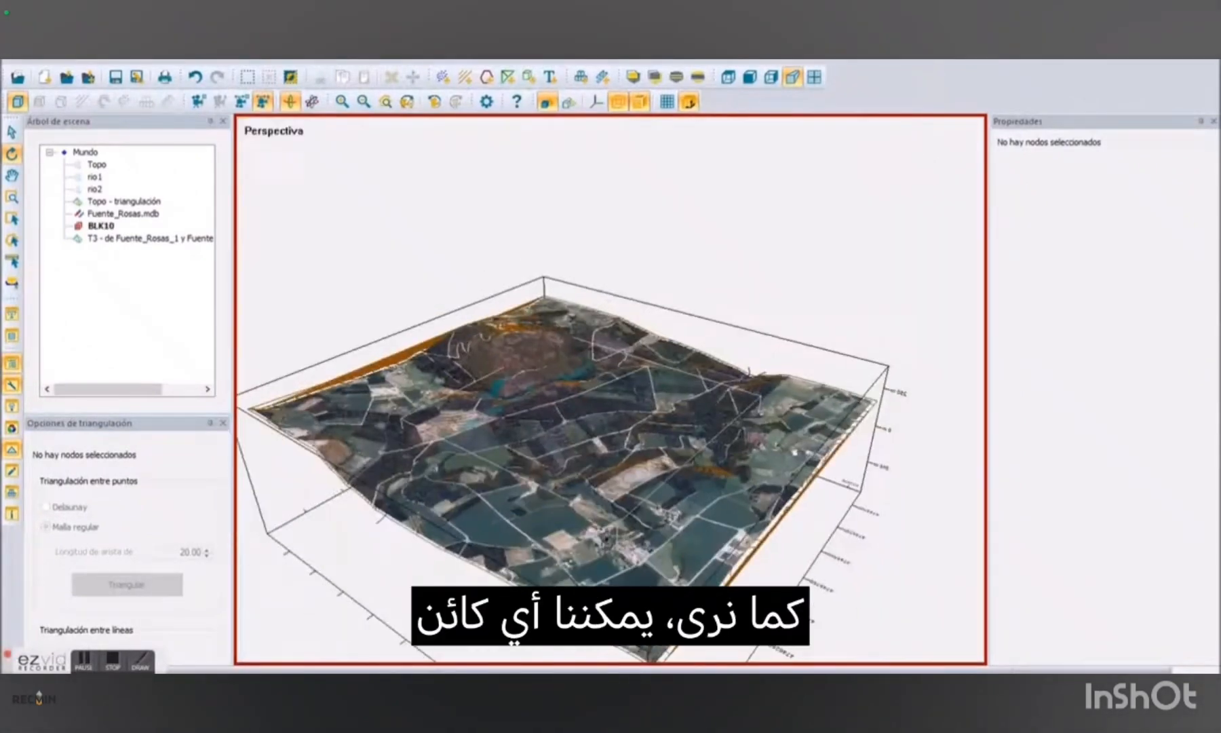
Cut a vertical section strip lengthwise through the terrain, drill holes, blocks and T3 body, and inspect the slice in 3D.
{"action": "left_click", "coordinate": [631, 449]}
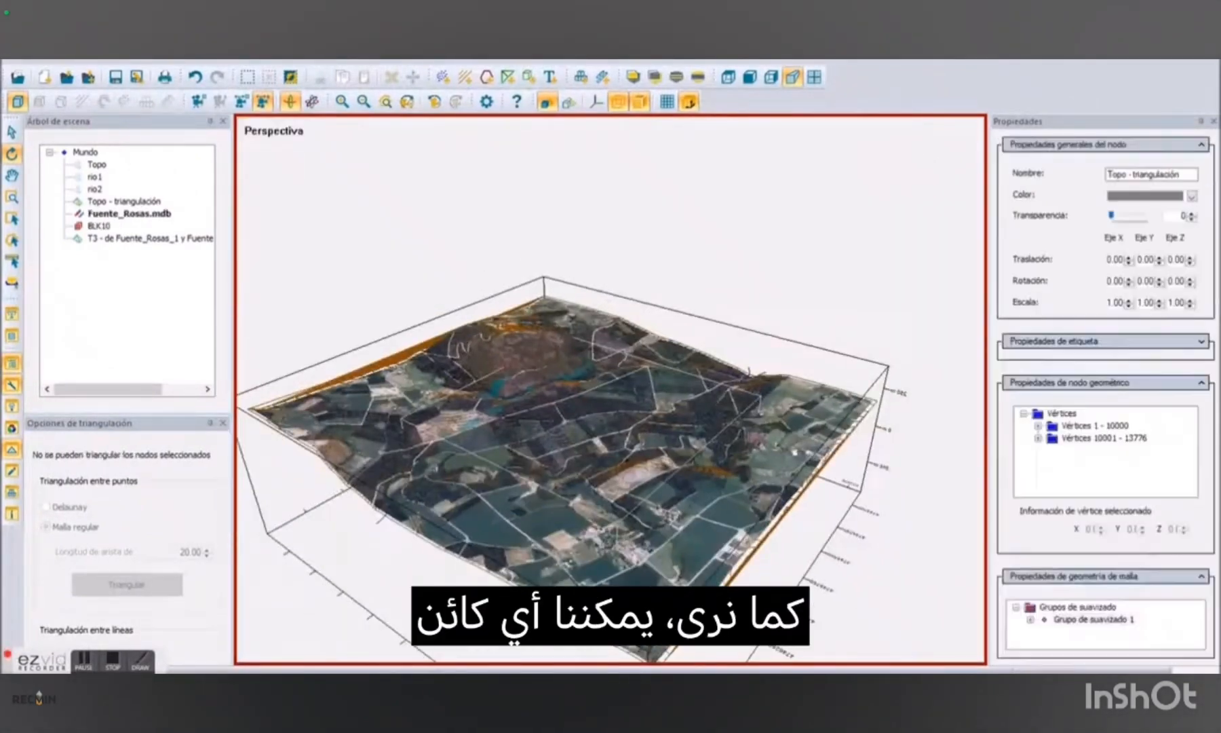
{"action": "left_click_drag", "start_coordinate": [631, 449], "coordinate": [513, 614]}
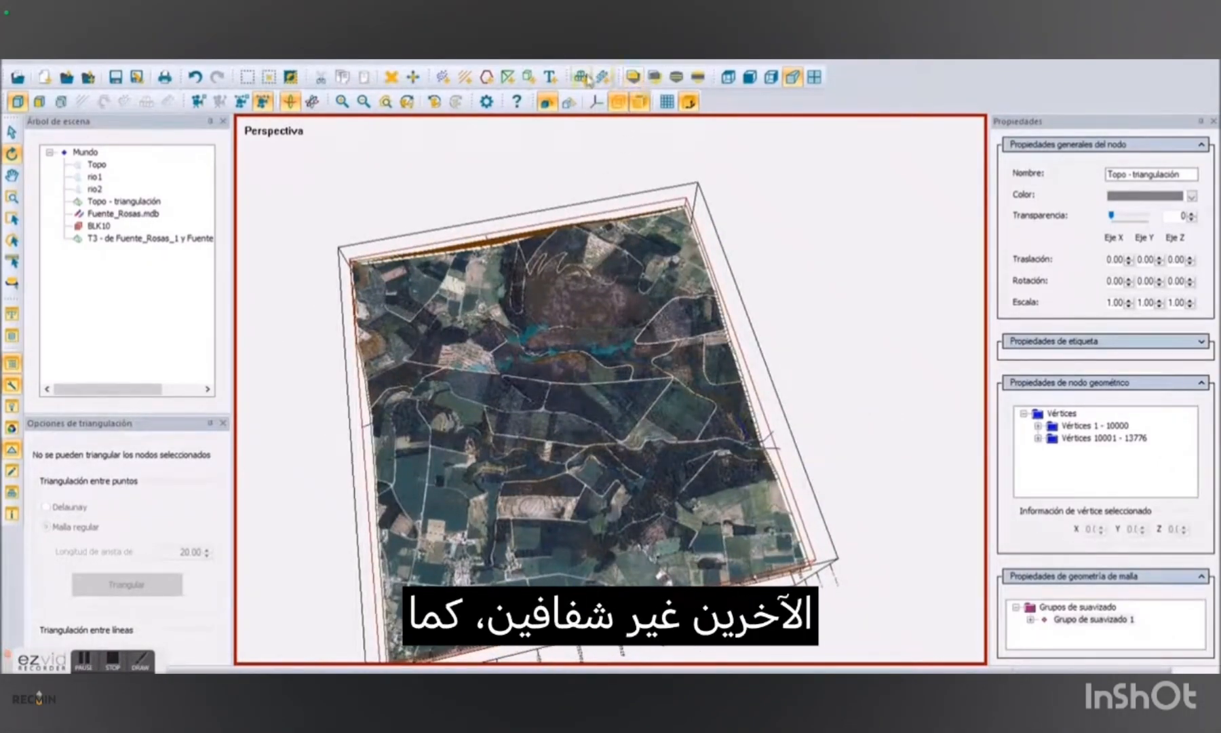
{"action": "left_click", "coordinate": [509, 78]}
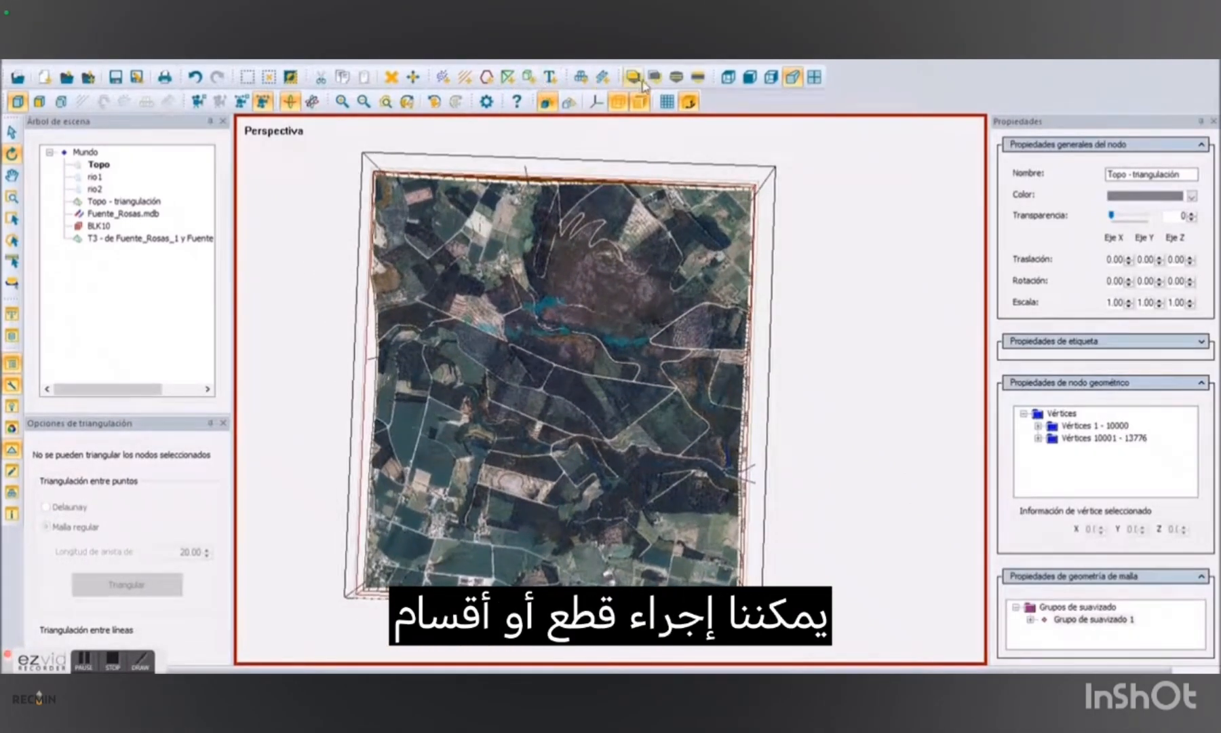
{"action": "left_click", "coordinate": [676, 78]}
{"action": "left_click_drag", "start_coordinate": [557, 326], "coordinate": [565, 535]}
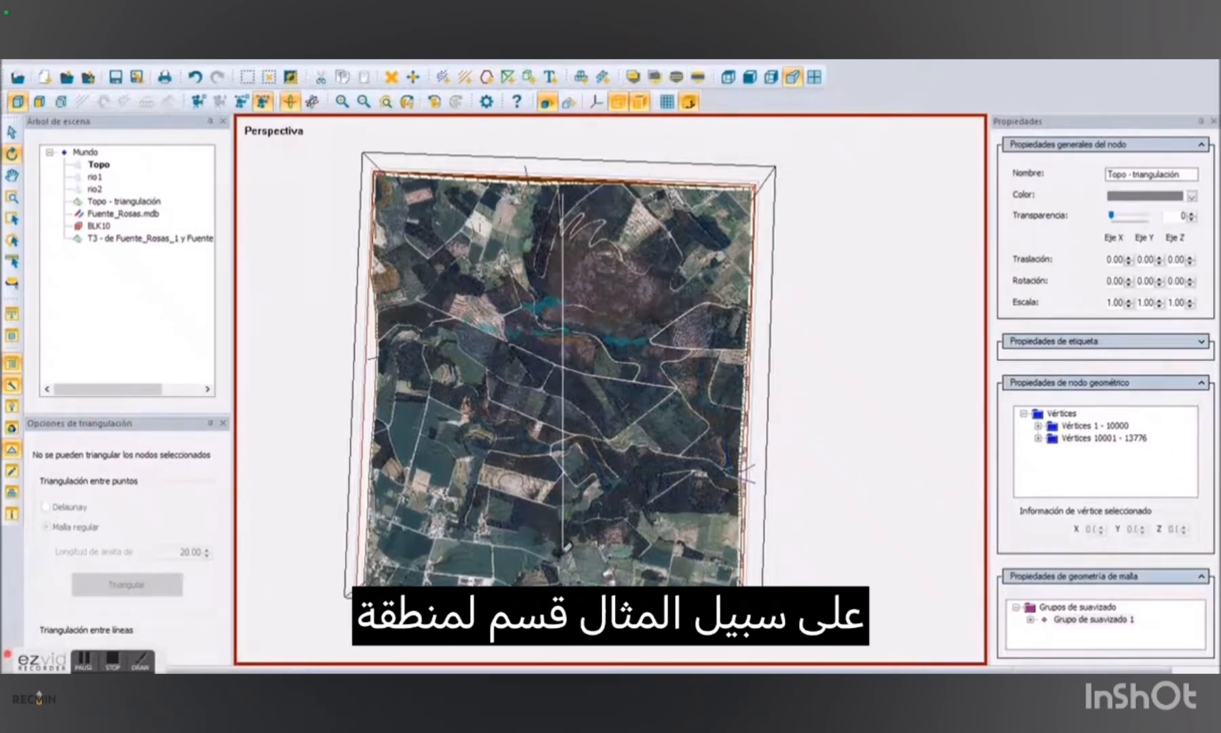
{"action": "left_click", "coordinate": [563, 550]}
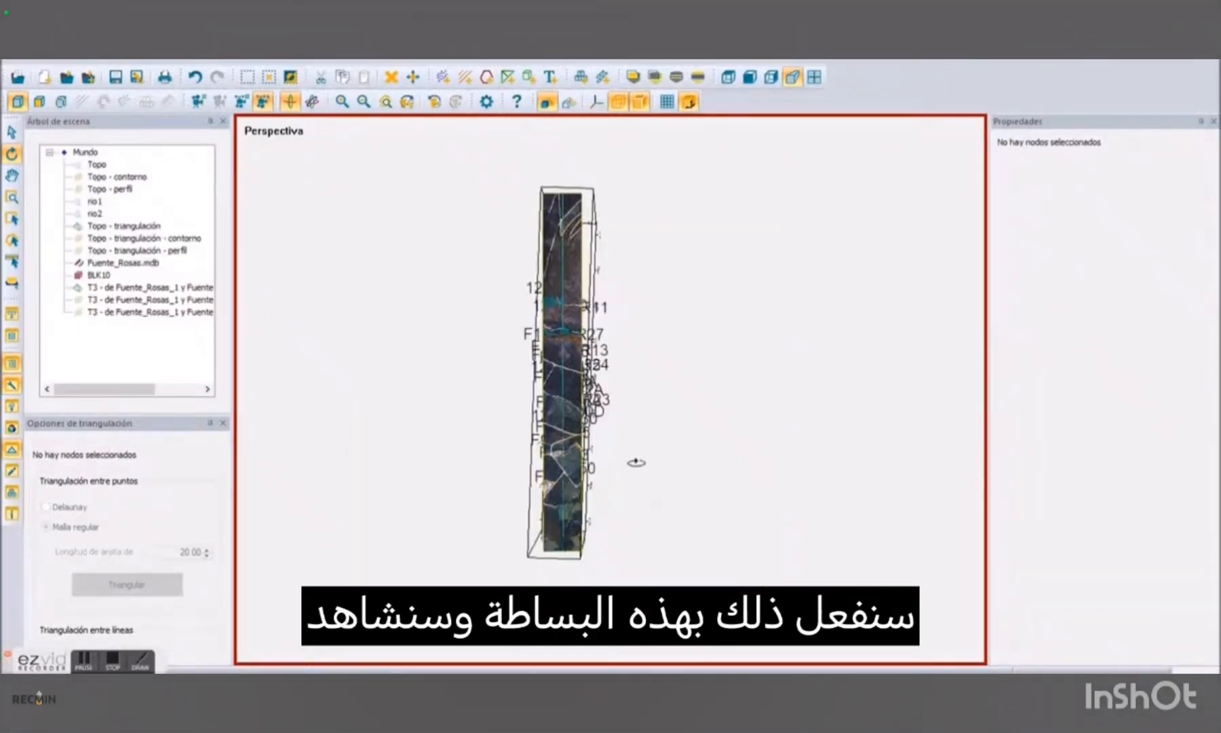
{"action": "left_click_drag", "start_coordinate": [636, 462], "coordinate": [489, 203]}
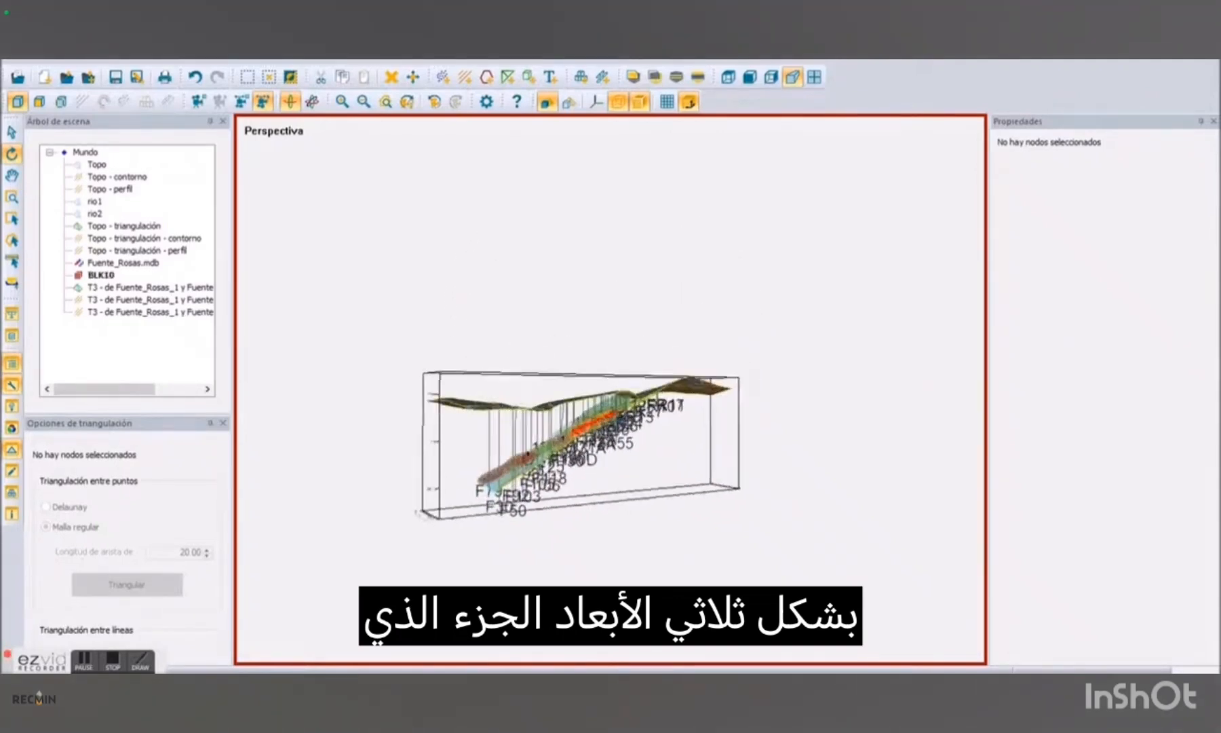
{"action": "scroll", "coordinate": [529, 453], "scroll_direction": "up", "scroll_amount": 2}
{"action": "scroll", "coordinate": [555, 448], "scroll_direction": "up", "scroll_amount": 6}
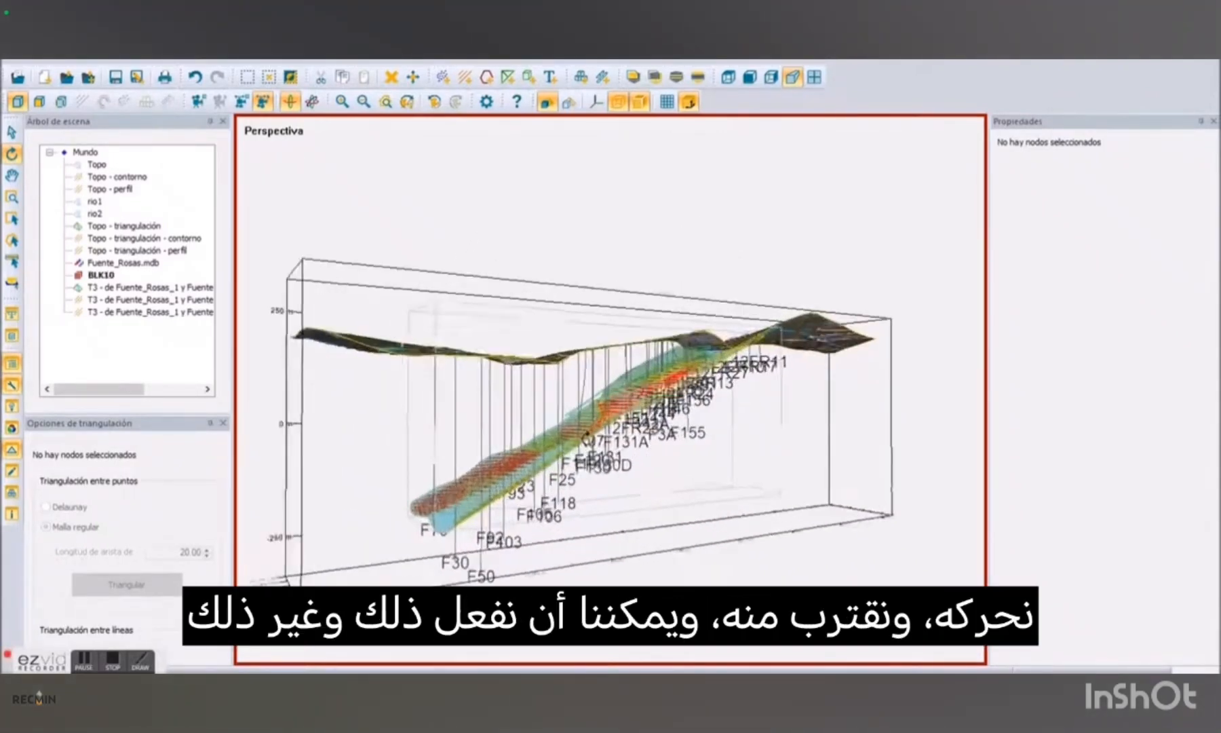
{"action": "scroll", "coordinate": [588, 434], "scroll_direction": "up", "scroll_amount": 4}
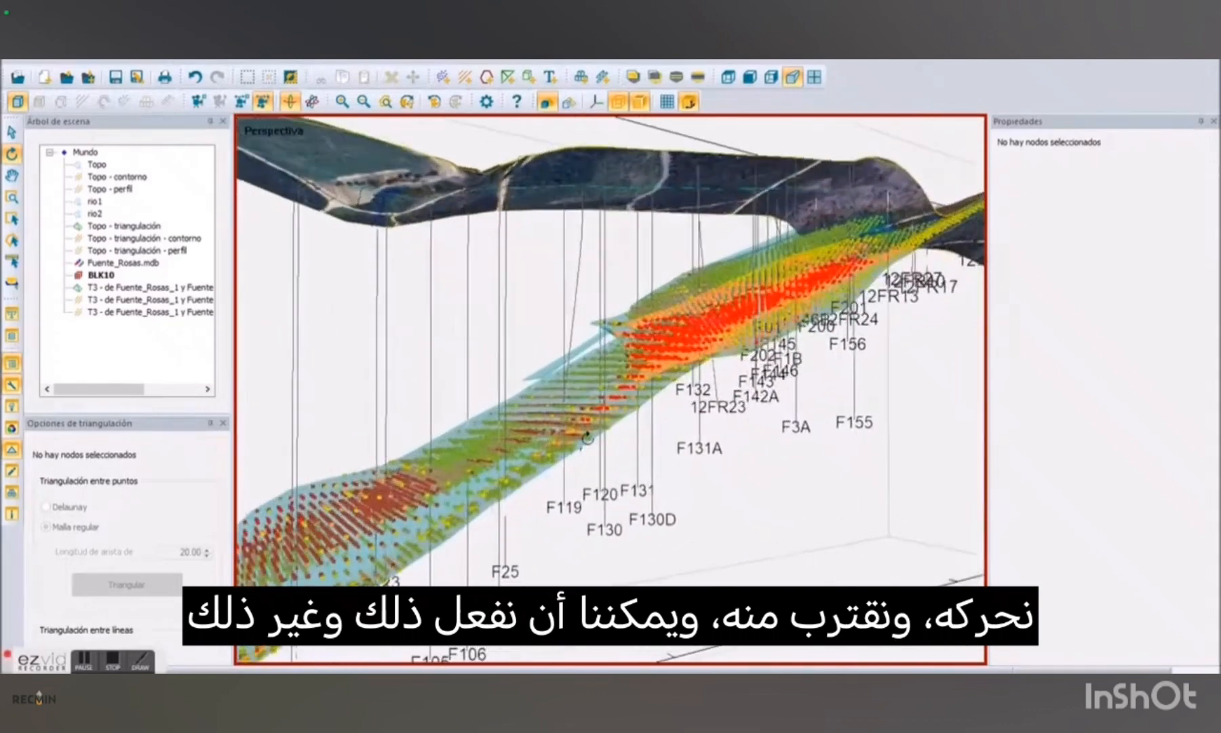
{"action": "left_click_drag", "start_coordinate": [587, 437], "coordinate": [558, 395]}
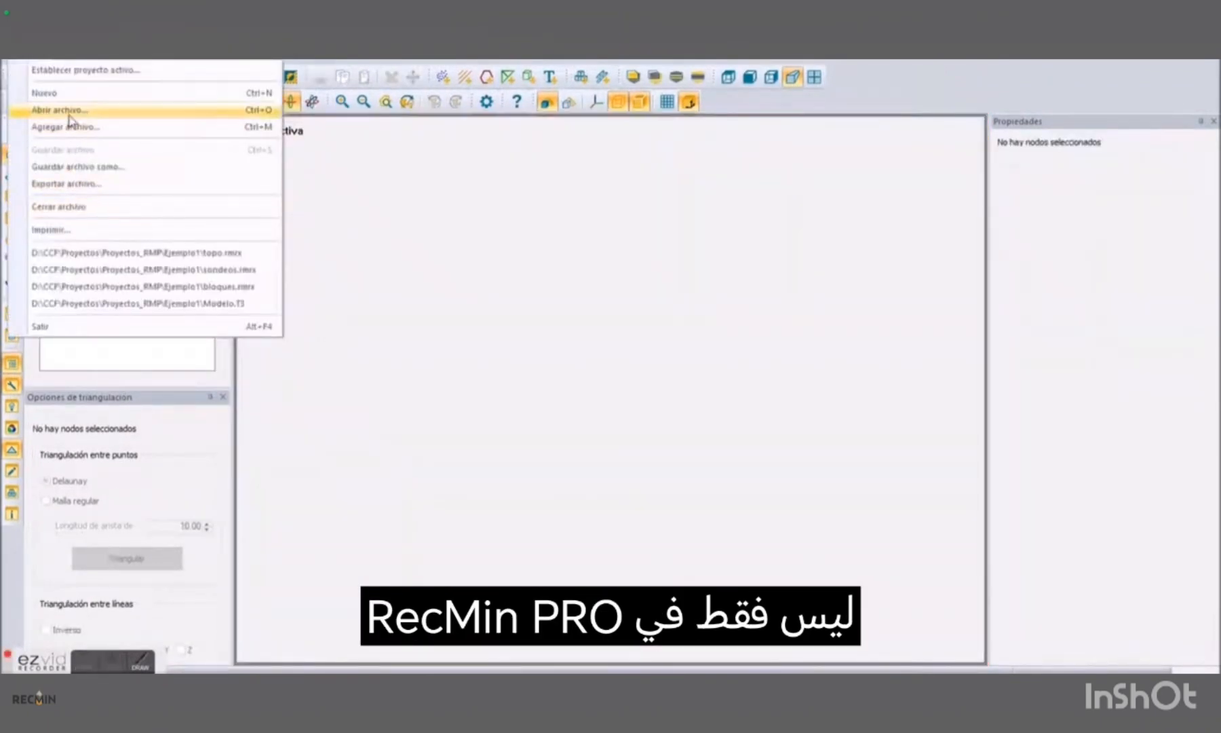
Open the section-line file A_lin_secciones_todas_etrs89.rmrx and inspect its coloured geological sections in 3D.
{"action": "left_click", "coordinate": [71, 110]}
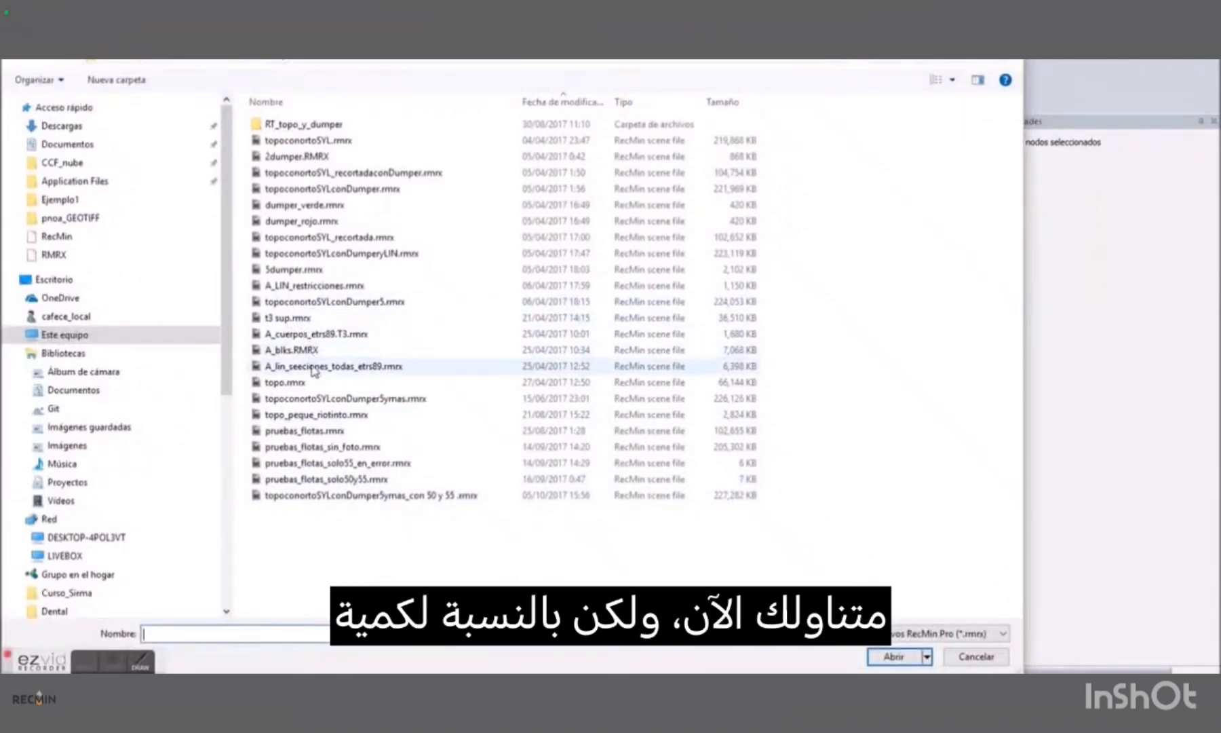
{"action": "left_click", "coordinate": [314, 370]}
{"action": "double_click", "coordinate": [314, 370]}
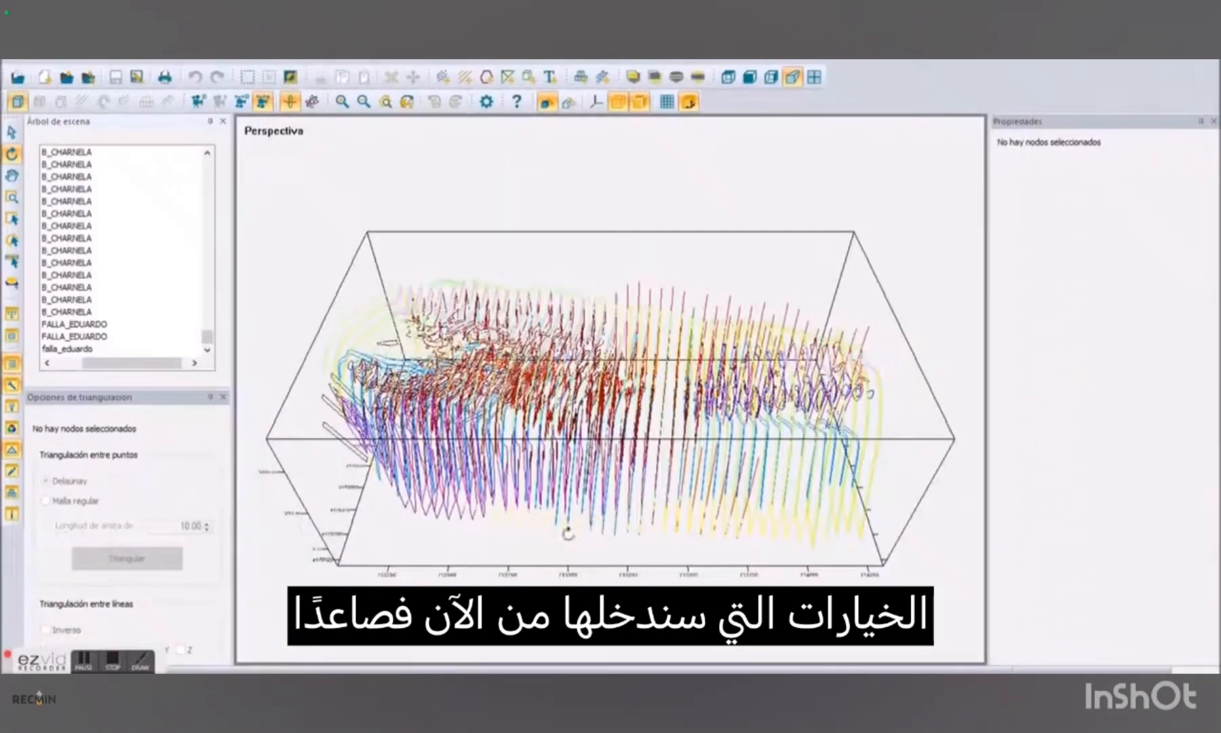
{"action": "left_click_drag", "start_coordinate": [569, 534], "coordinate": [341, 380]}
Return to the start of the scene tree, select the Mundo root node, and bring the full node names into view.
{"action": "left_click_drag", "start_coordinate": [217, 347], "coordinate": [216, 157]}
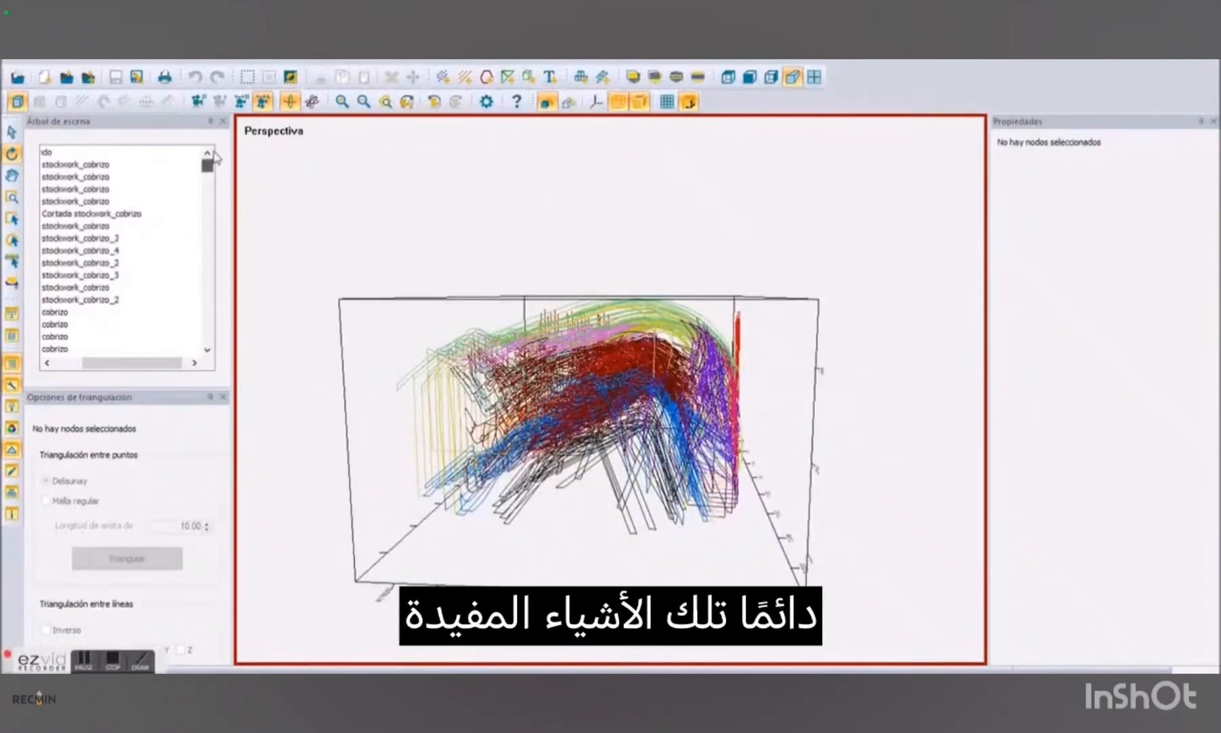
{"action": "left_click", "coordinate": [46, 154]}
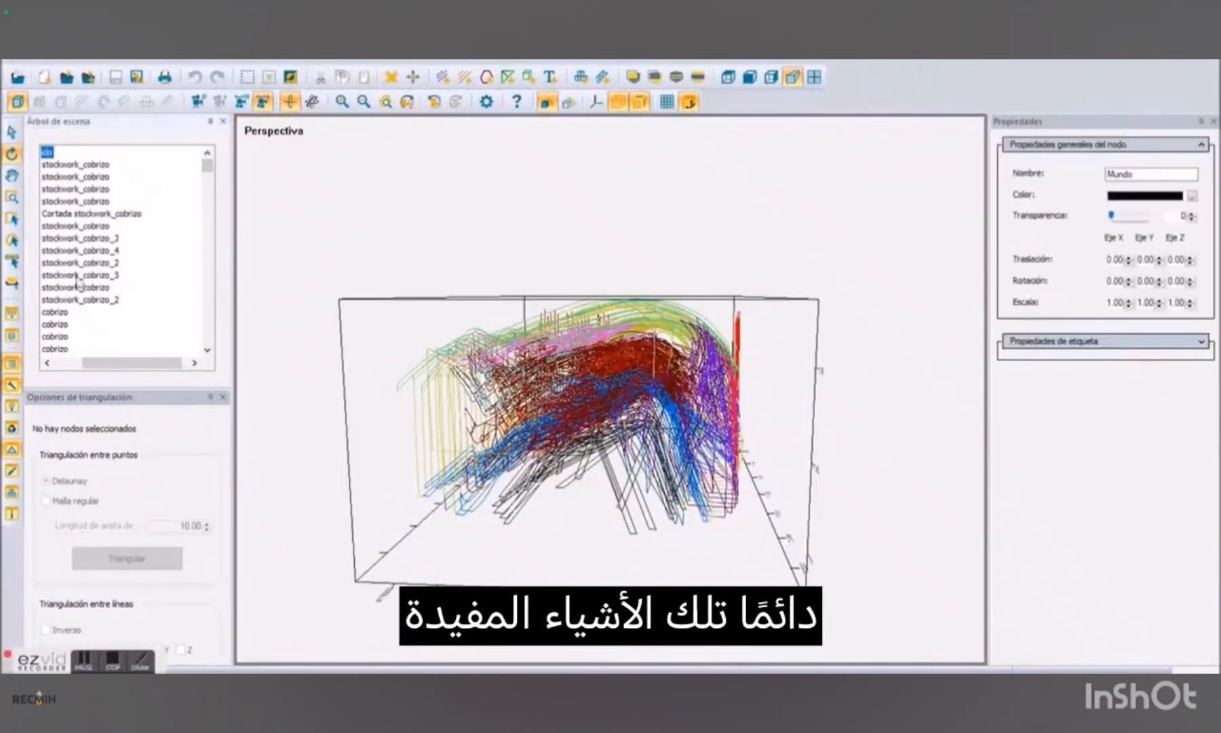
{"action": "left_click_drag", "start_coordinate": [131, 363], "coordinate": [104, 363]}
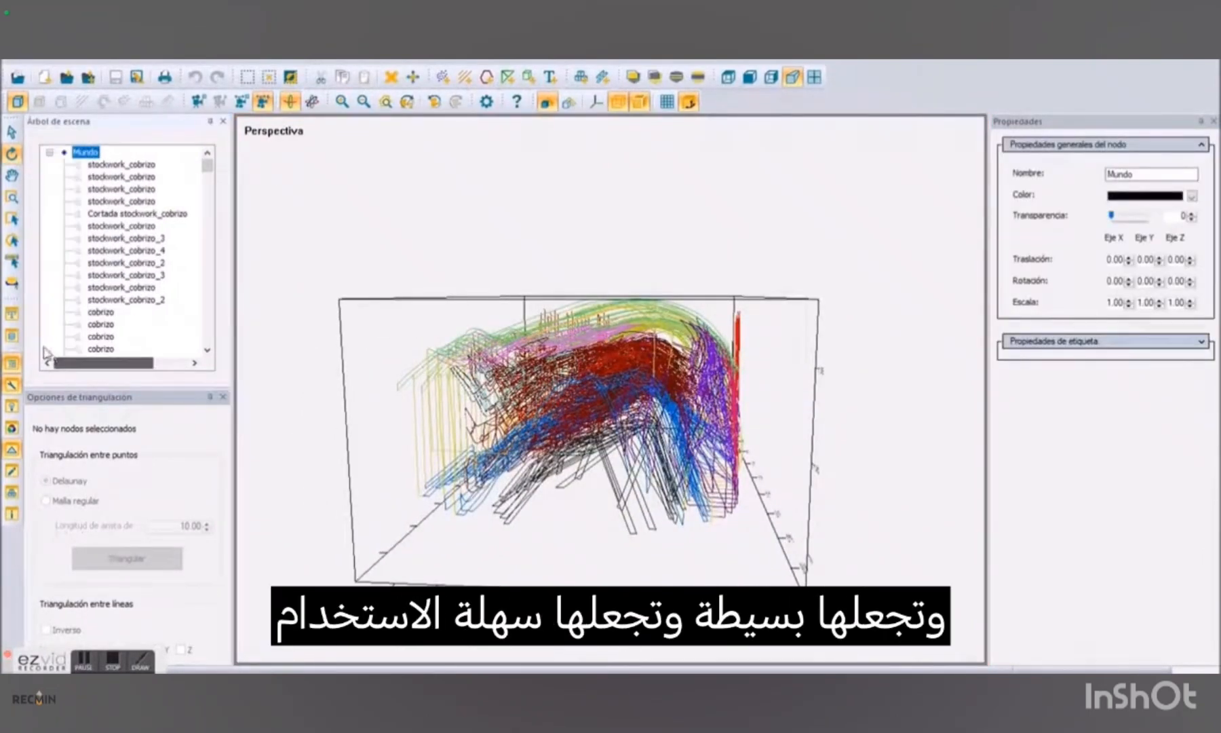
Delete all nodes from the first stockwork_cobrizo line through the last STOCKWORK_PIRÍTICO line, just before the GOSSAN nodes.
{"action": "left_click", "coordinate": [121, 164]}
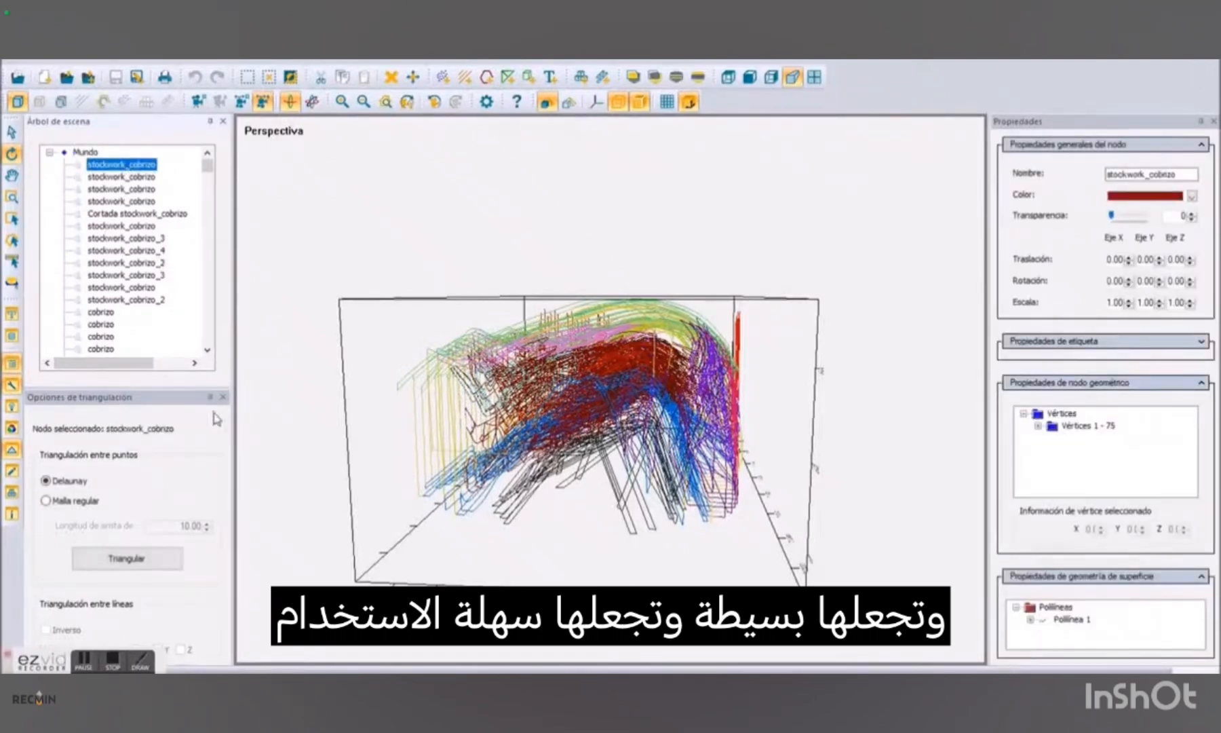
{"action": "left_click", "coordinate": [158, 323], "text": "shift"}
{"action": "left_click", "coordinate": [211, 322]}
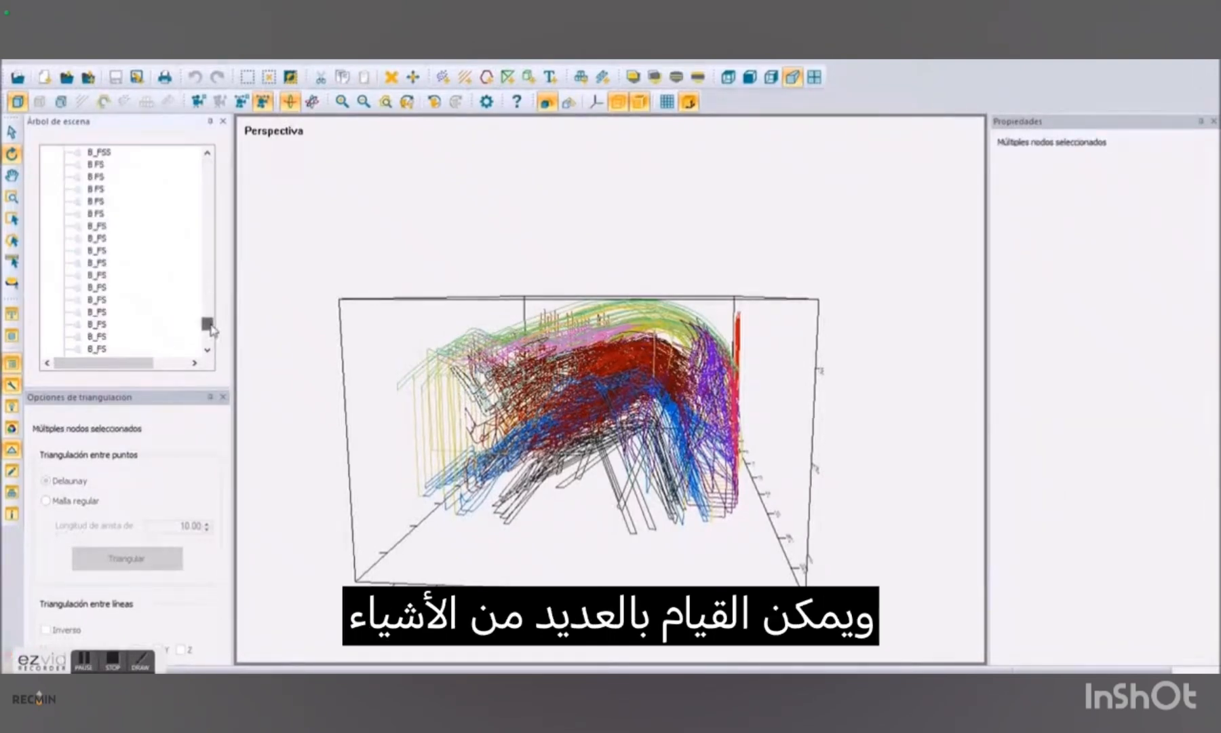
{"action": "mouse_move", "coordinate": [207, 321]}
{"action": "left_mouse_down"}
{"action": "mouse_move", "coordinate": [208, 273]}
{"action": "mouse_move", "coordinate": [203, 302]}
{"action": "left_mouse_up"}
{"action": "left_click", "coordinate": [129, 264], "text": "shift"}
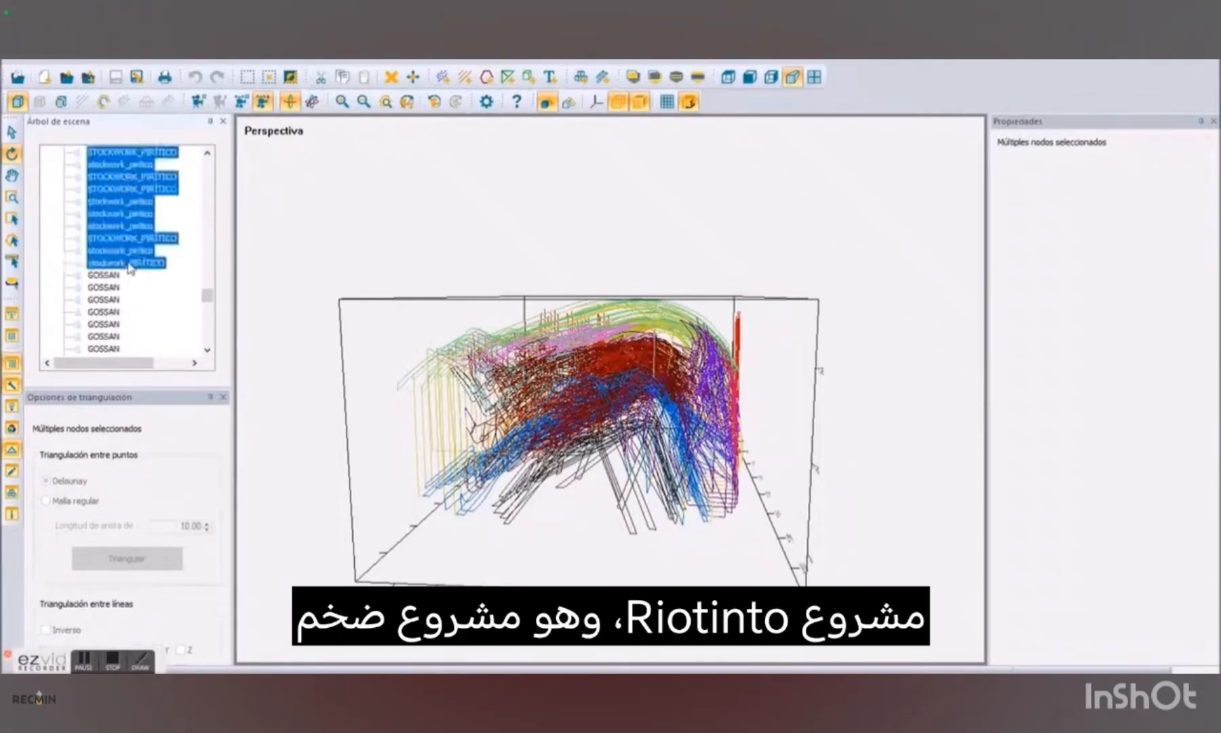
{"action": "right_click", "coordinate": [129, 265]}
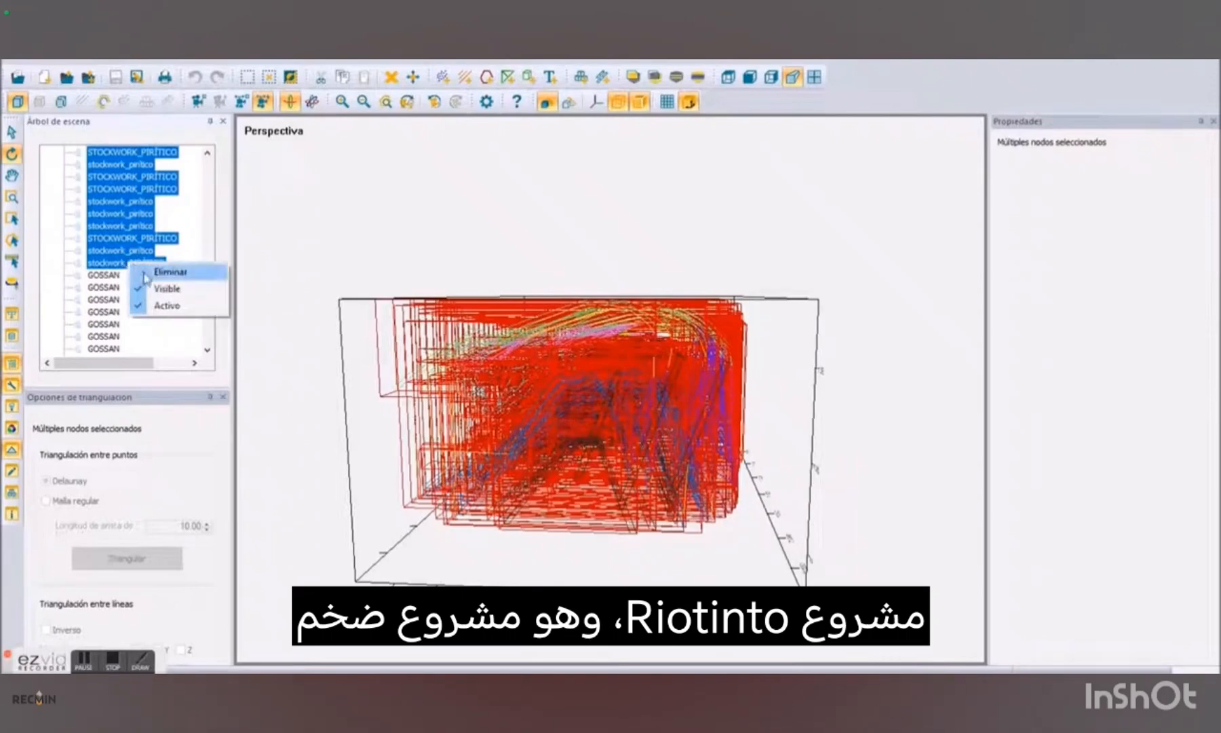
{"action": "left_click", "coordinate": [146, 277]}
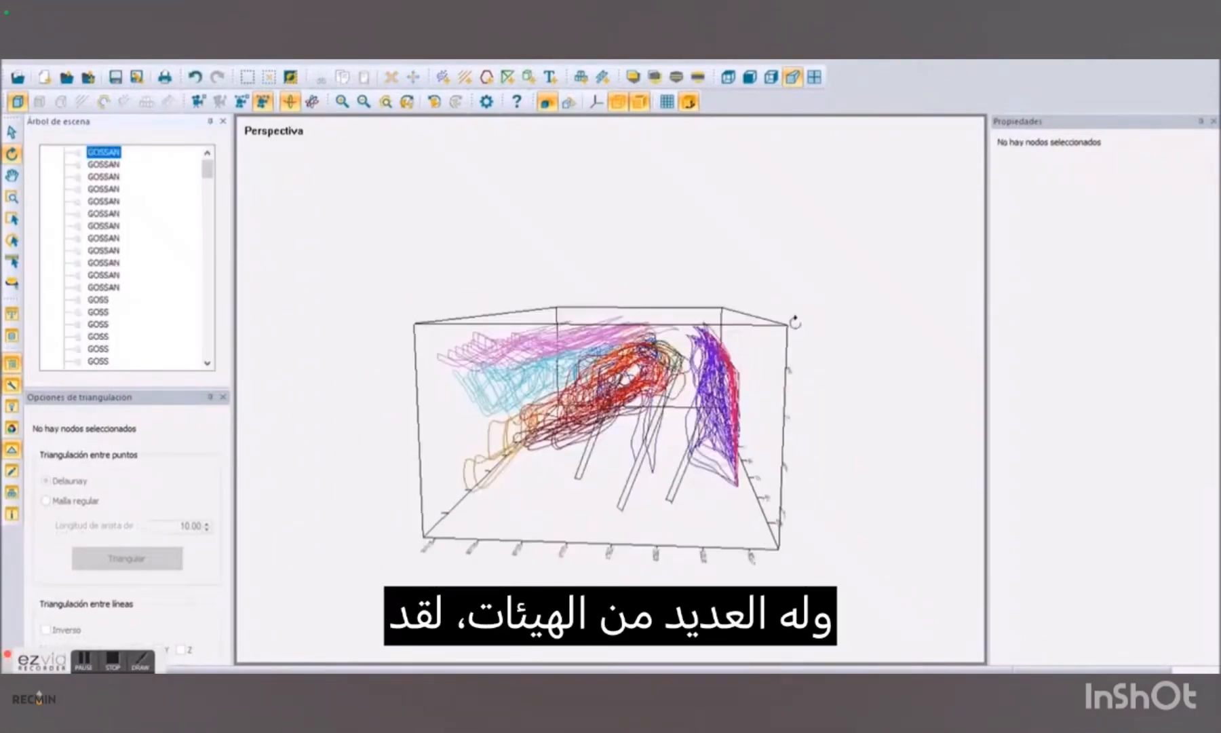
Join two neighbouring red B_CC section lines in the middle of the deposit with a mesh (Unir líneas con malla).
{"action": "left_click_drag", "start_coordinate": [795, 322], "coordinate": [362, 485]}
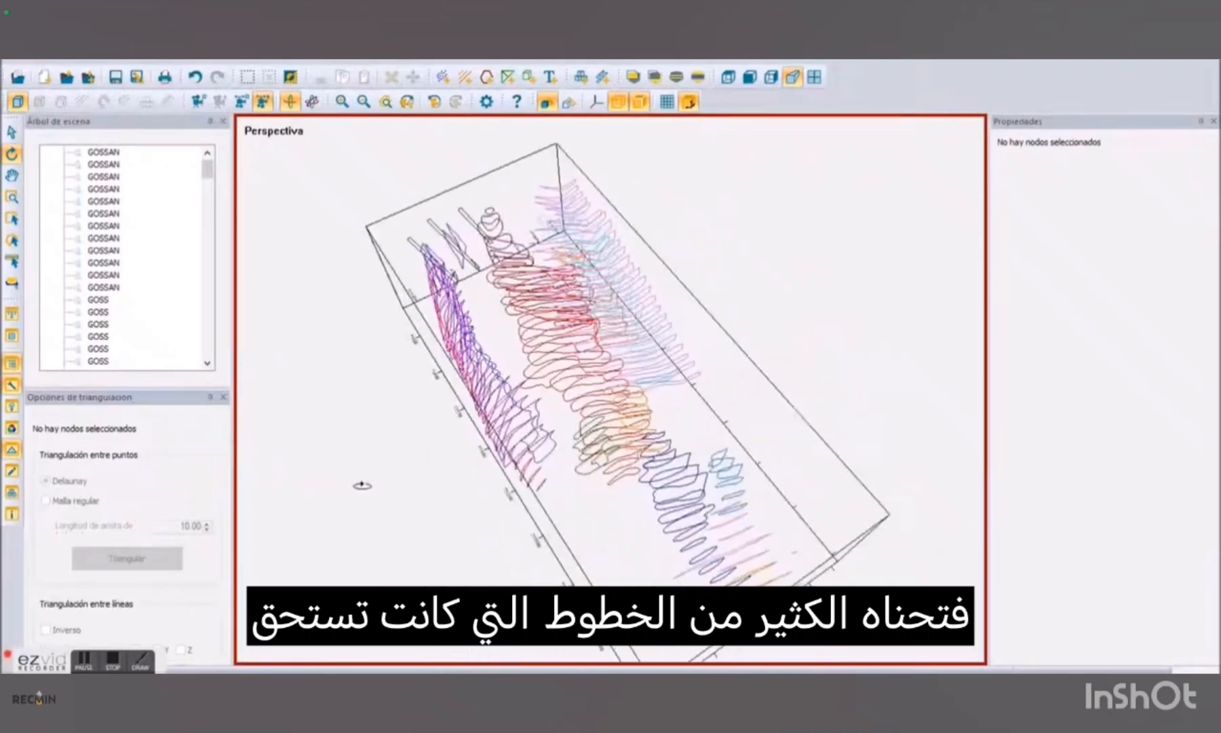
{"action": "scroll", "coordinate": [553, 409], "scroll_direction": "up", "scroll_amount": 6}
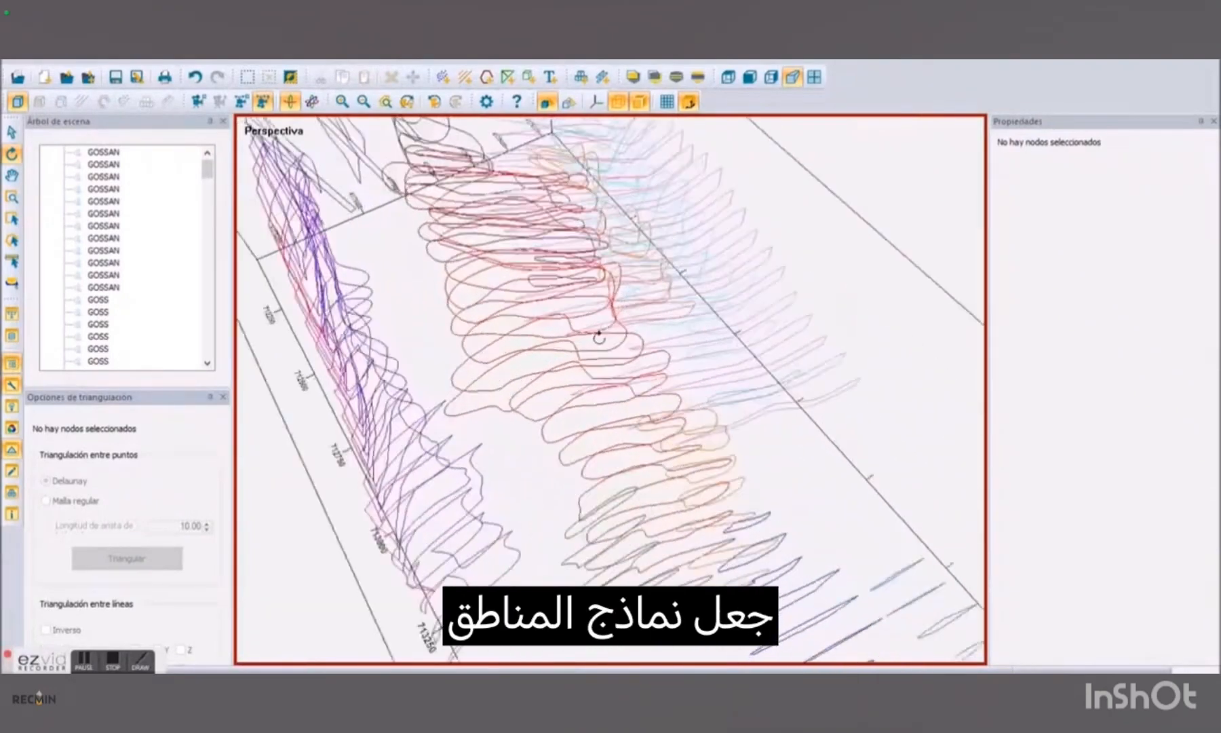
{"action": "scroll", "coordinate": [550, 413], "scroll_direction": "up", "scroll_amount": 4}
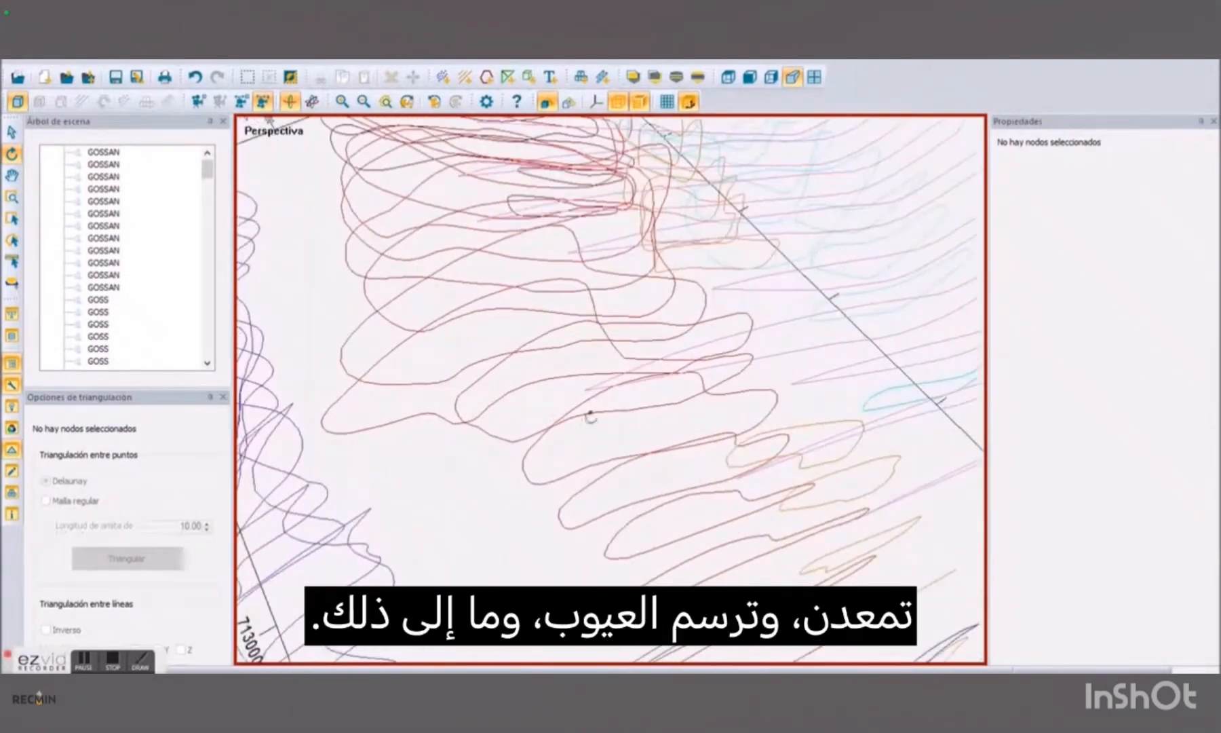
{"action": "left_click", "coordinate": [590, 413]}
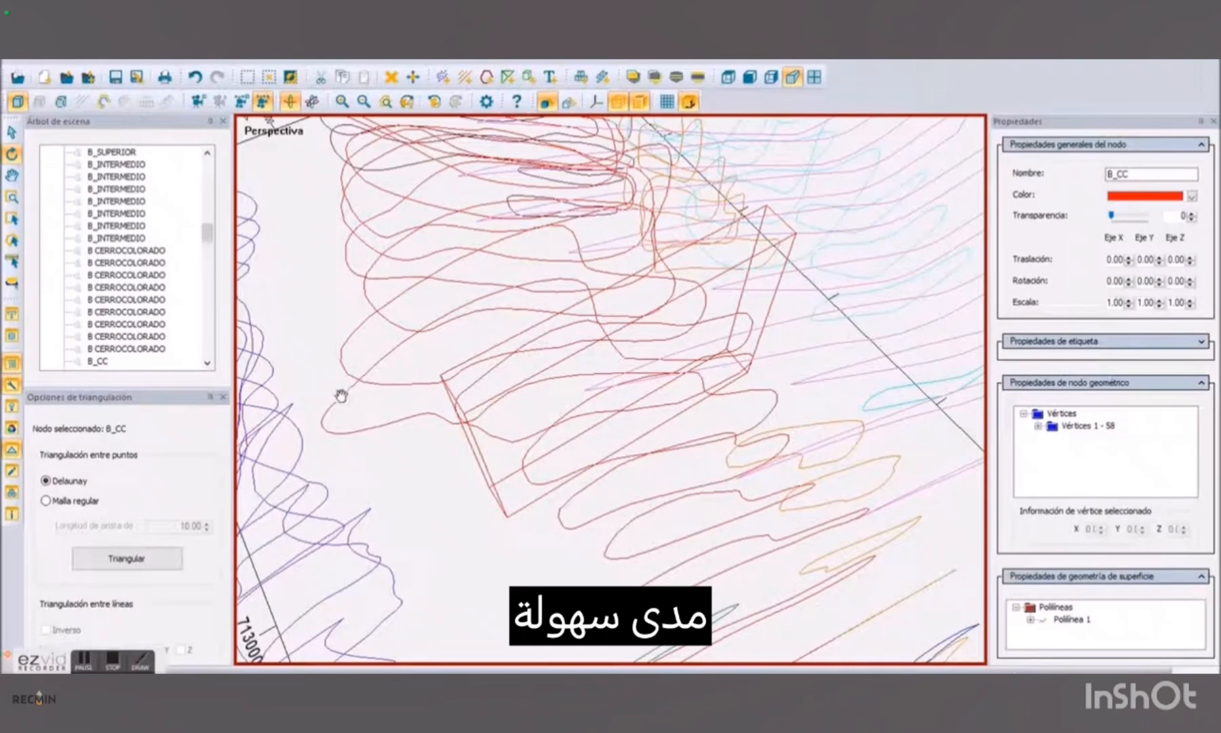
{"action": "left_click", "coordinate": [341, 395], "text": "ctrl"}
{"action": "right_click", "coordinate": [349, 401]}
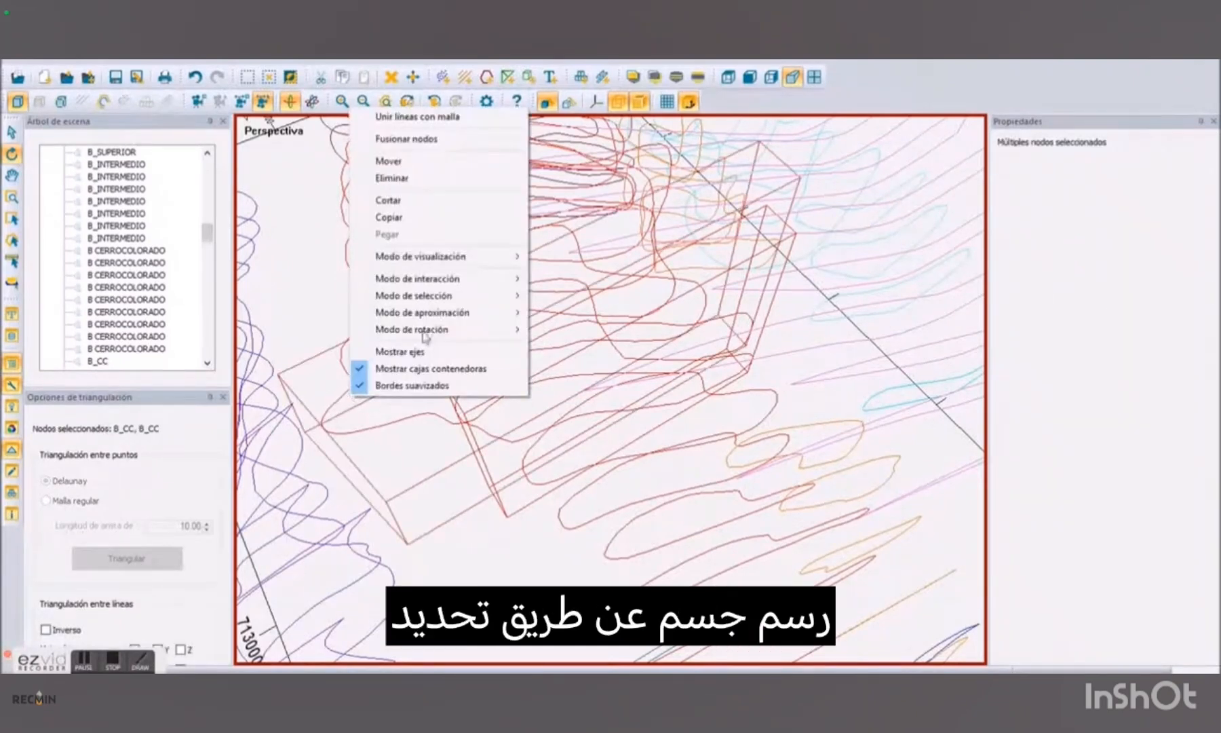
{"action": "left_click", "coordinate": [416, 117]}
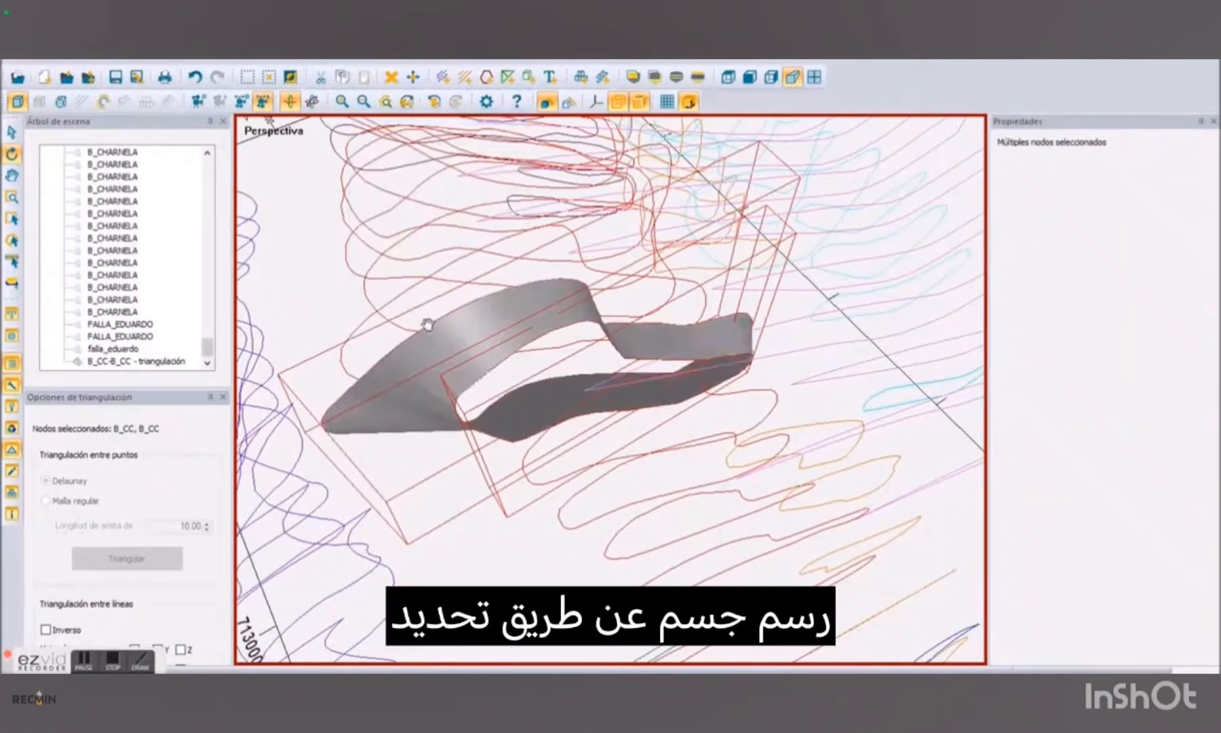
Add a second mesh strip by joining the first strip's edge line with the adjacent B_CC section line.
{"action": "left_click", "coordinate": [401, 294]}
{"action": "left_click", "coordinate": [407, 342], "text": "ctrl"}
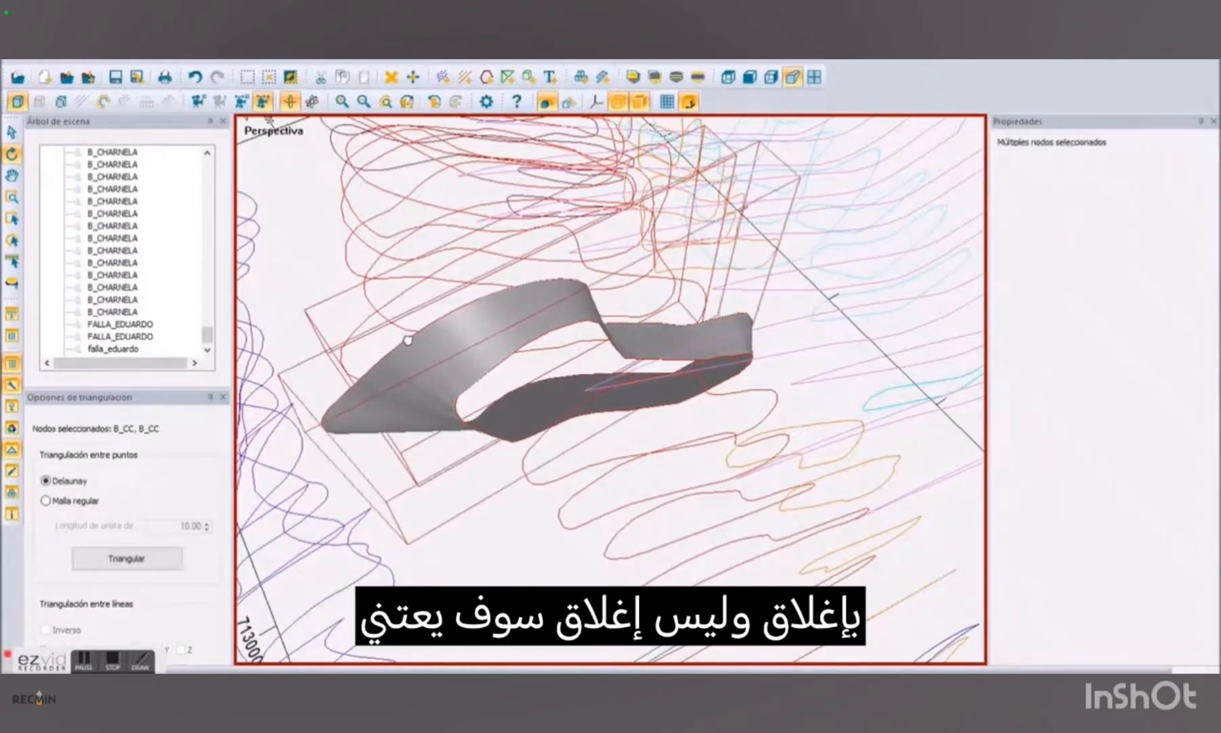
{"action": "right_click", "coordinate": [410, 345]}
{"action": "left_click", "coordinate": [414, 350]}
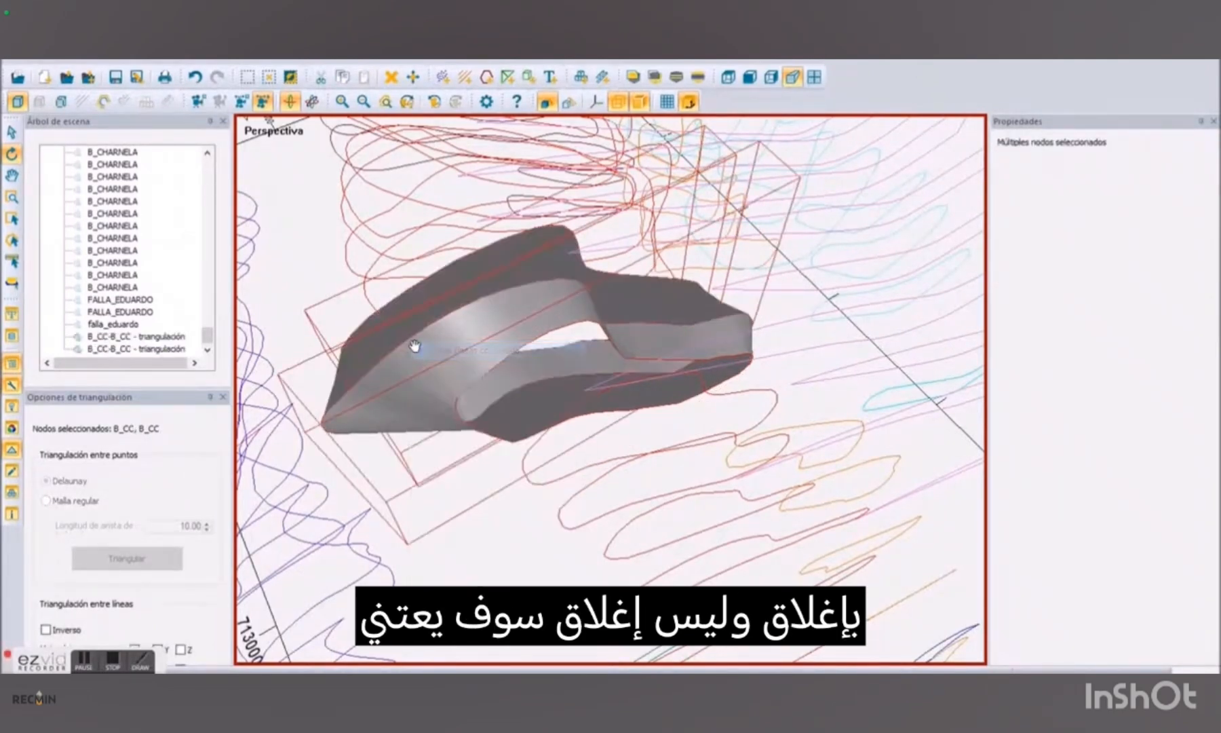
Extend the B_CC body with a third mesh strip between its outer line and the next B_CC section line.
{"action": "left_click", "coordinate": [396, 299]}
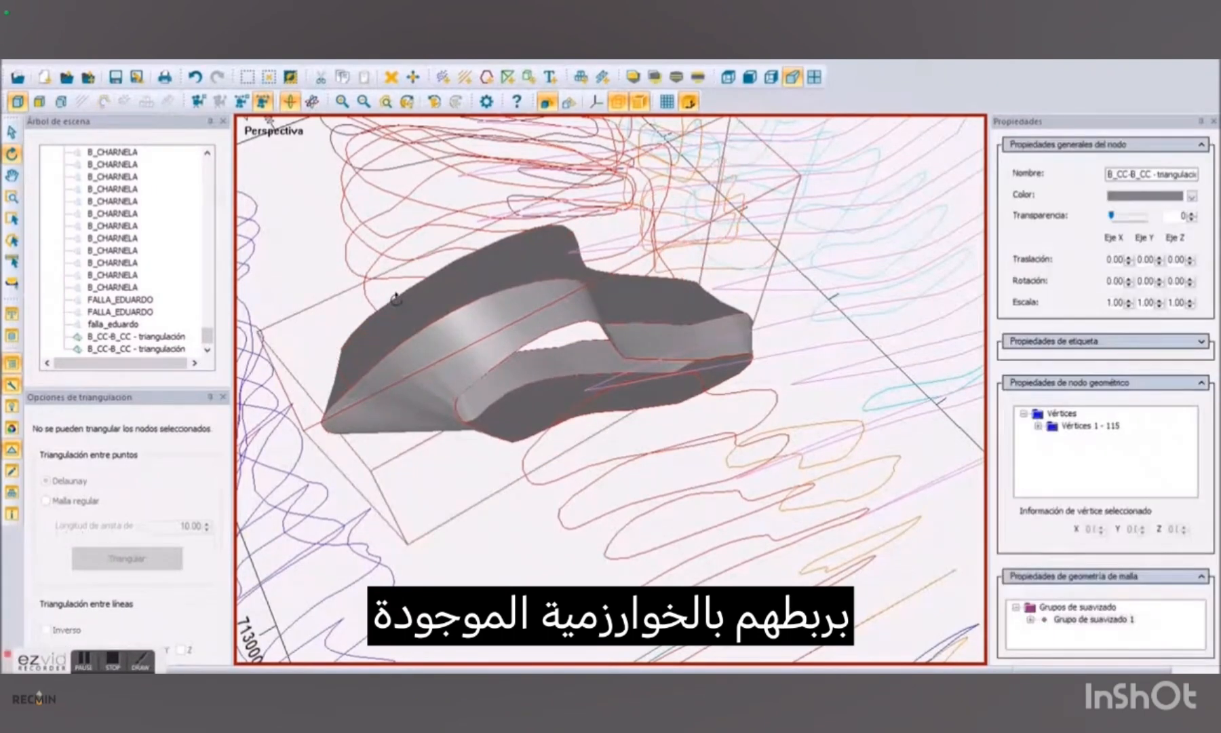
{"action": "left_click", "coordinate": [371, 262]}
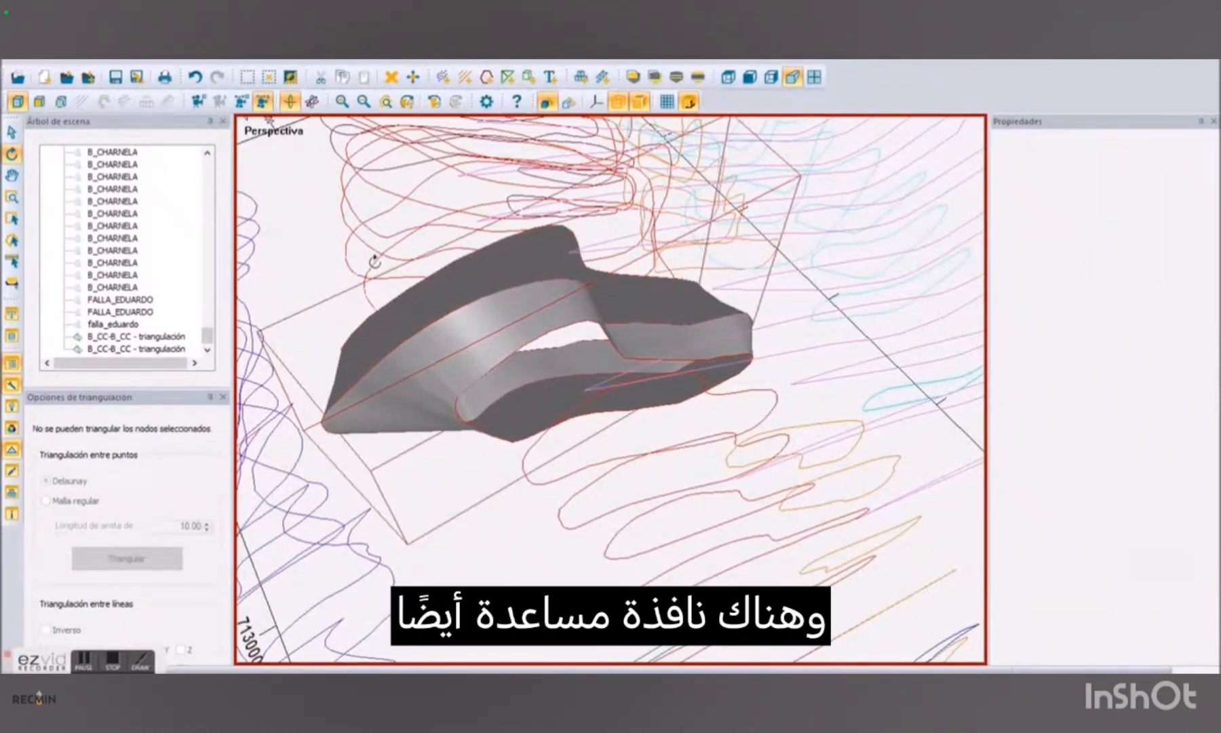
{"action": "left_click", "coordinate": [392, 300], "text": "ctrl"}
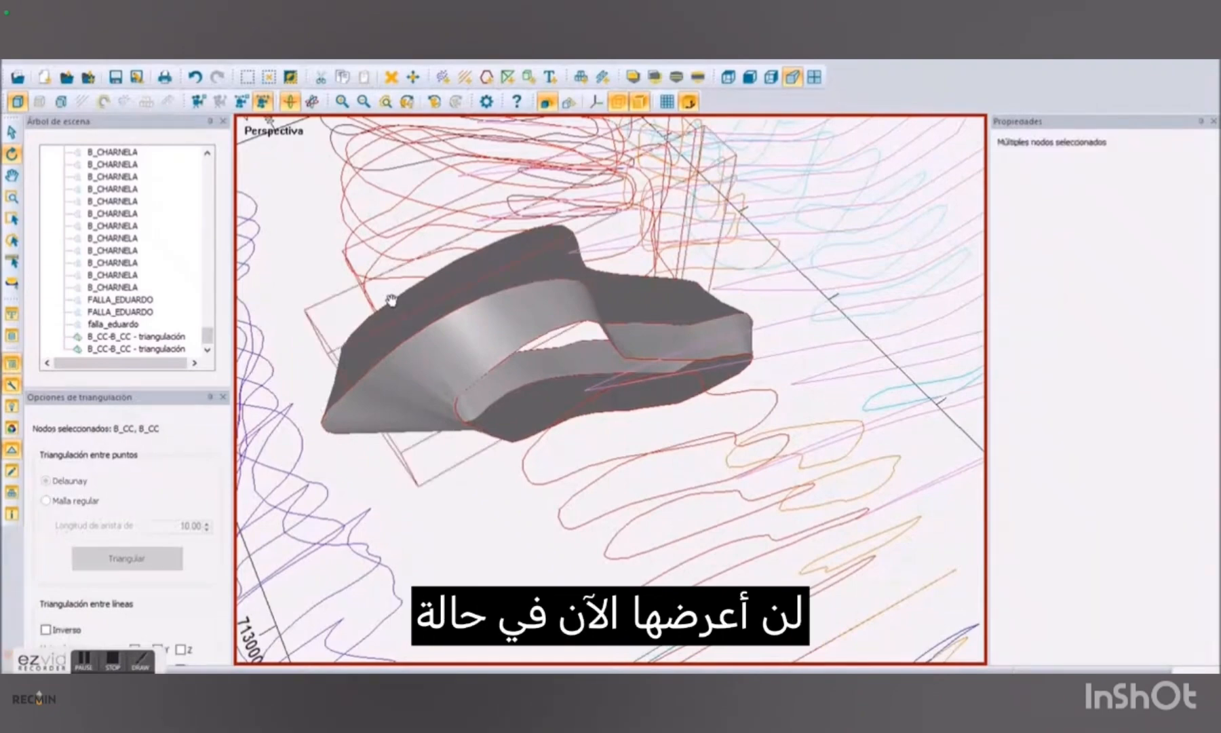
{"action": "right_click", "coordinate": [396, 307]}
{"action": "left_click", "coordinate": [421, 314]}
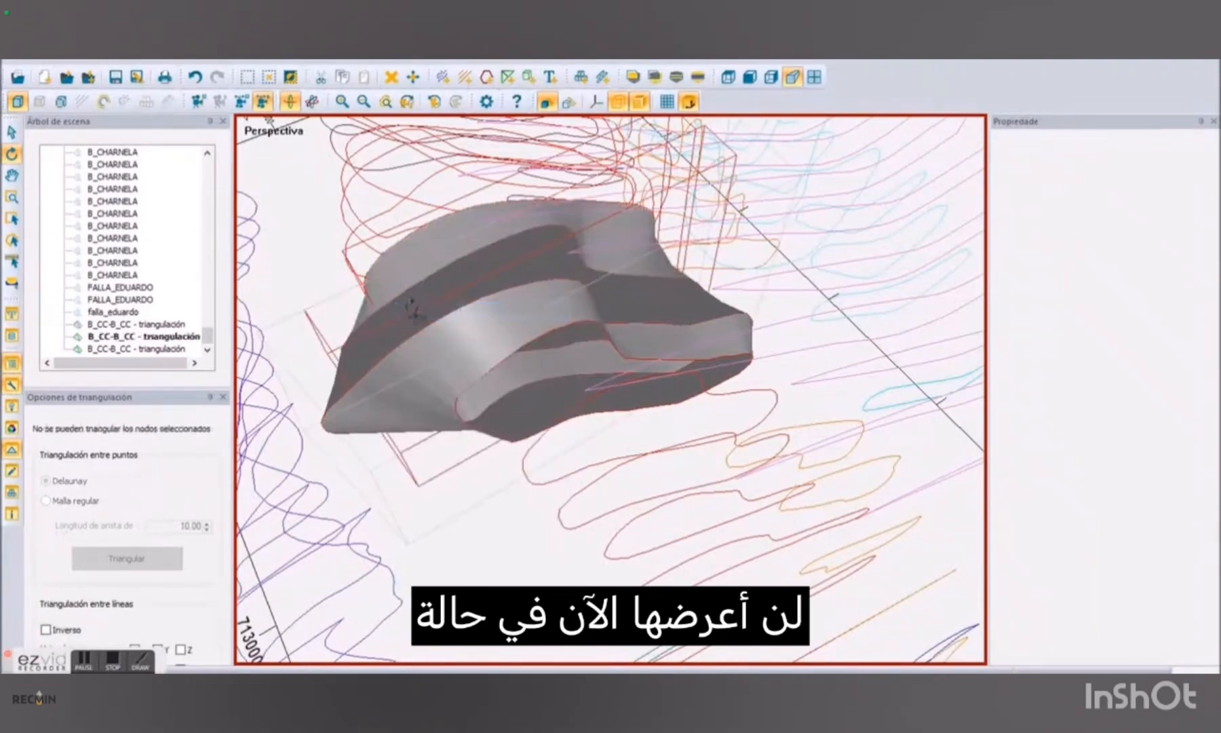
Join the third strip's outer line to the following B_CC section line with a mesh to form a fourth strip.
{"action": "left_click_drag", "start_coordinate": [416, 309], "coordinate": [585, 318]}
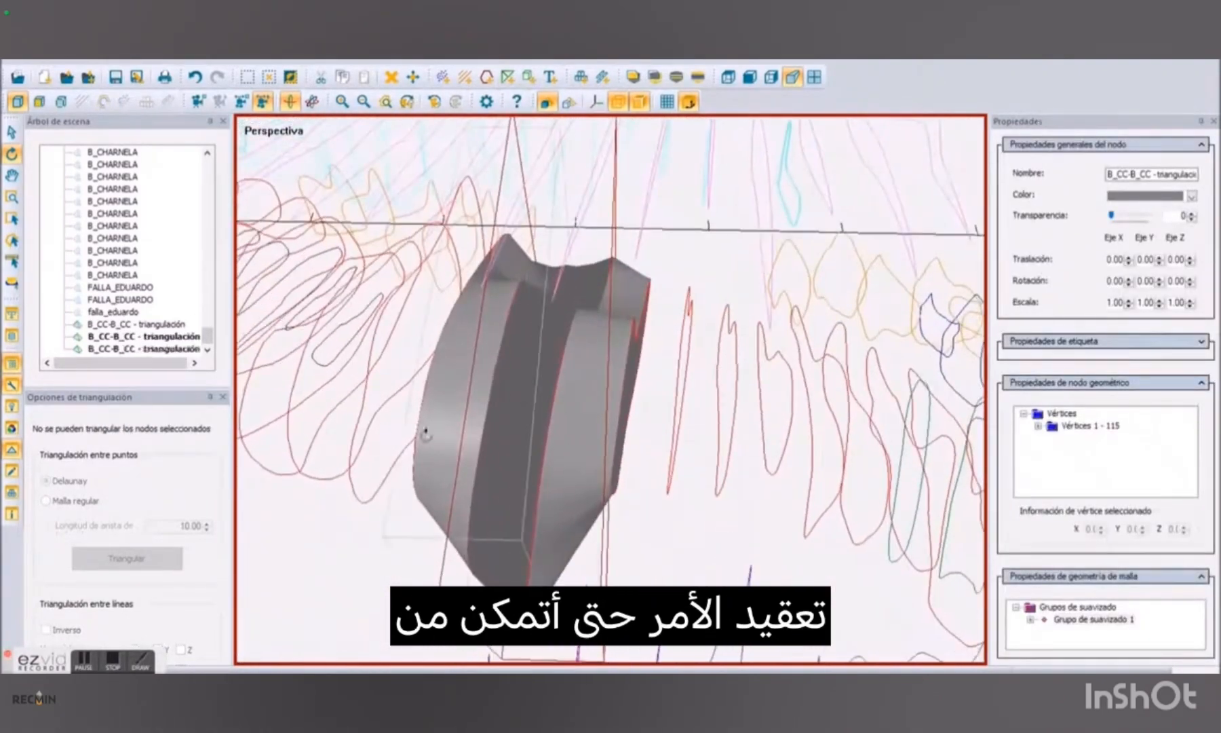
{"action": "left_click", "coordinate": [356, 499]}
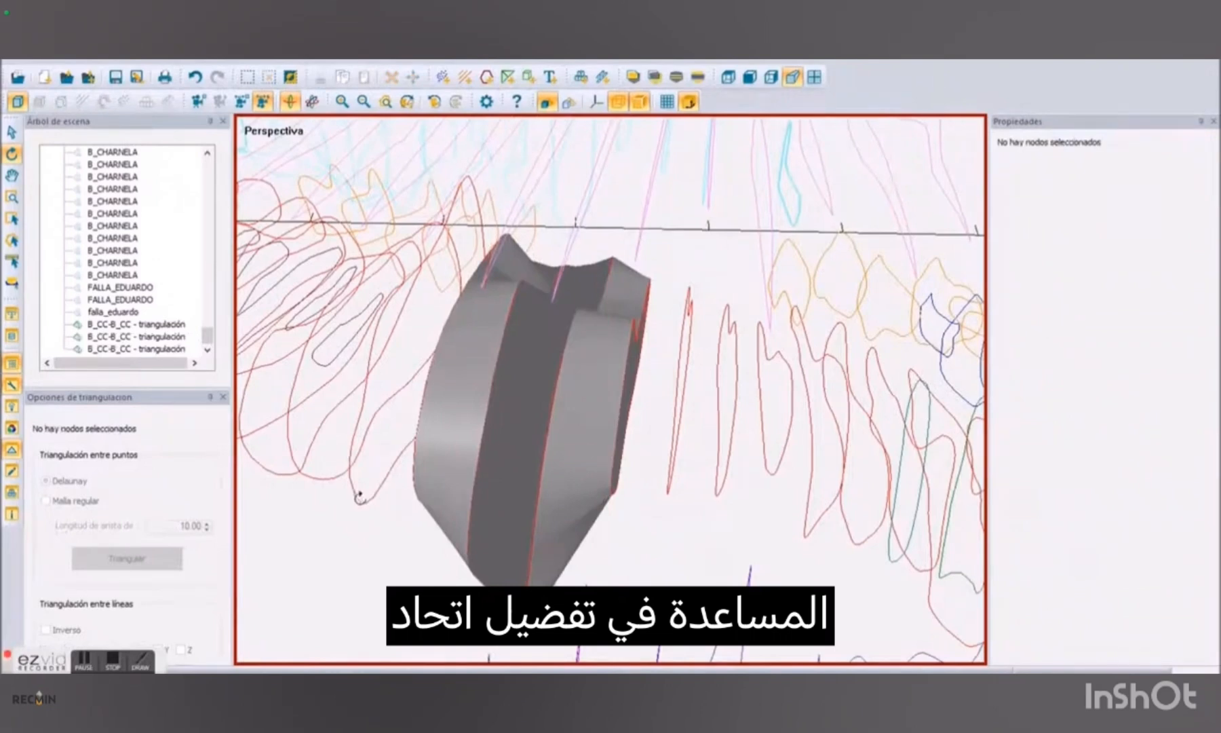
{"action": "left_click", "coordinate": [360, 501]}
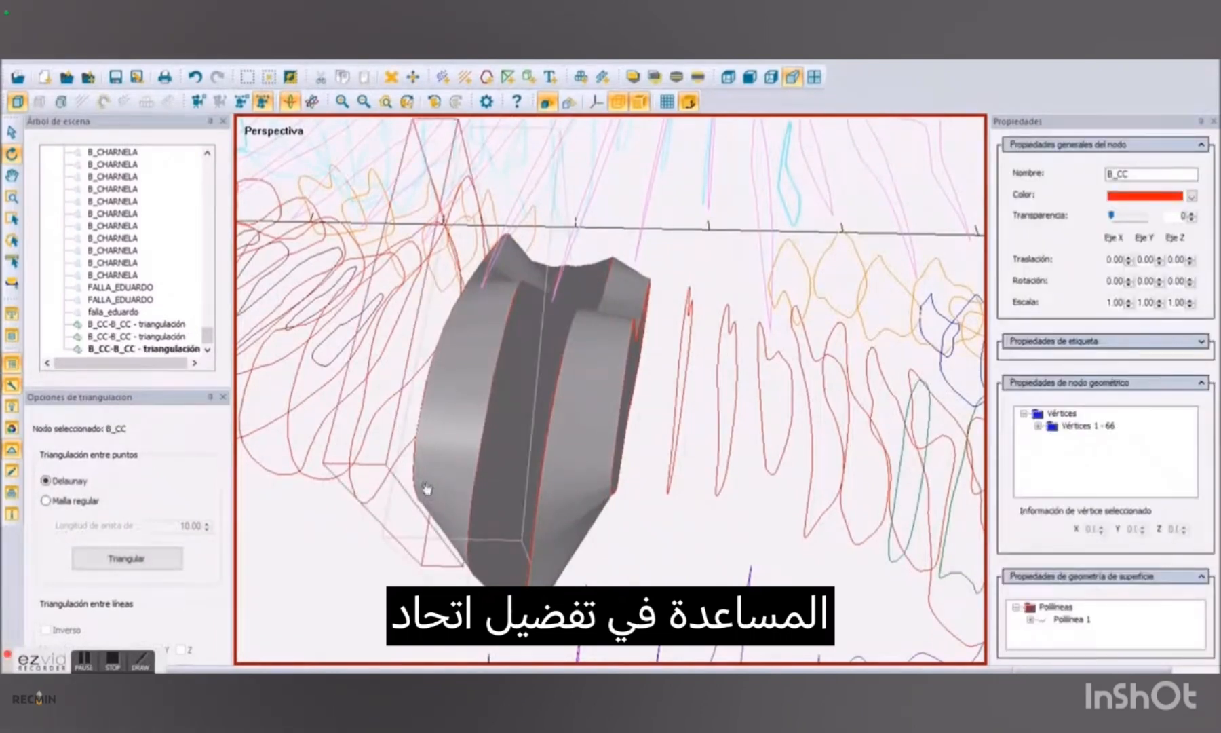
{"action": "left_click", "coordinate": [414, 481], "text": "ctrl"}
{"action": "right_click", "coordinate": [409, 191]}
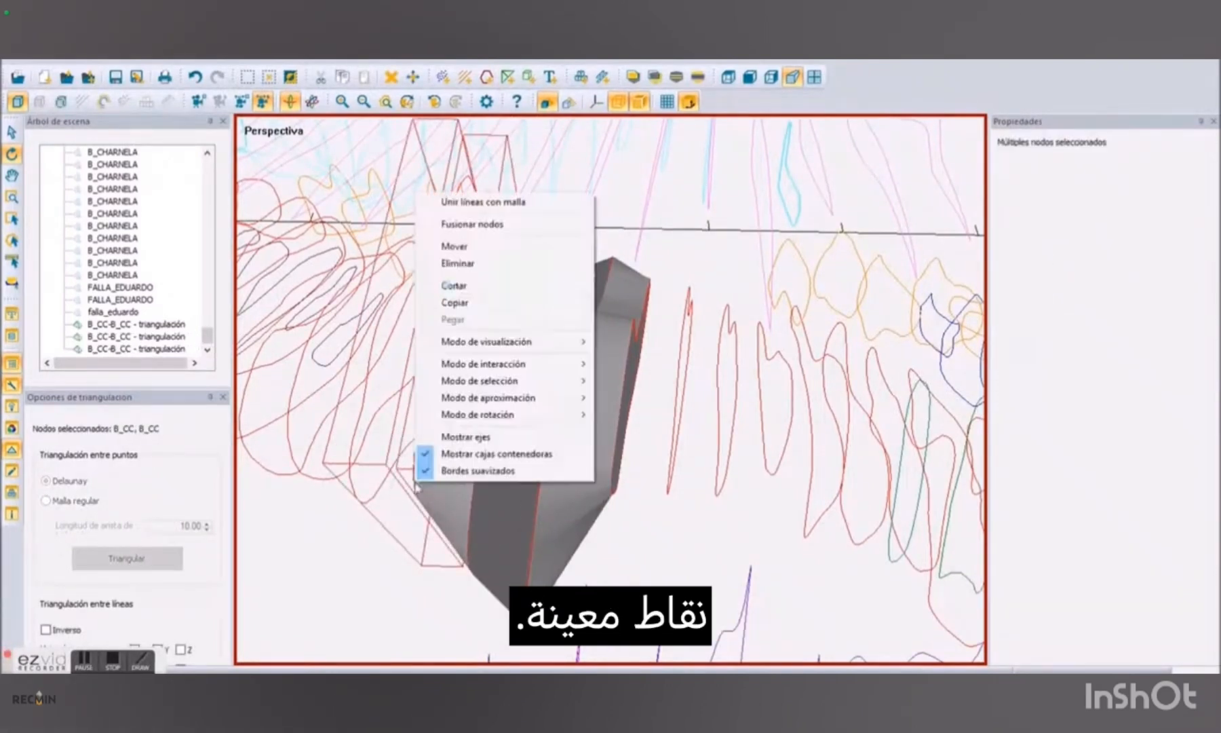
{"action": "left_click", "coordinate": [524, 201]}
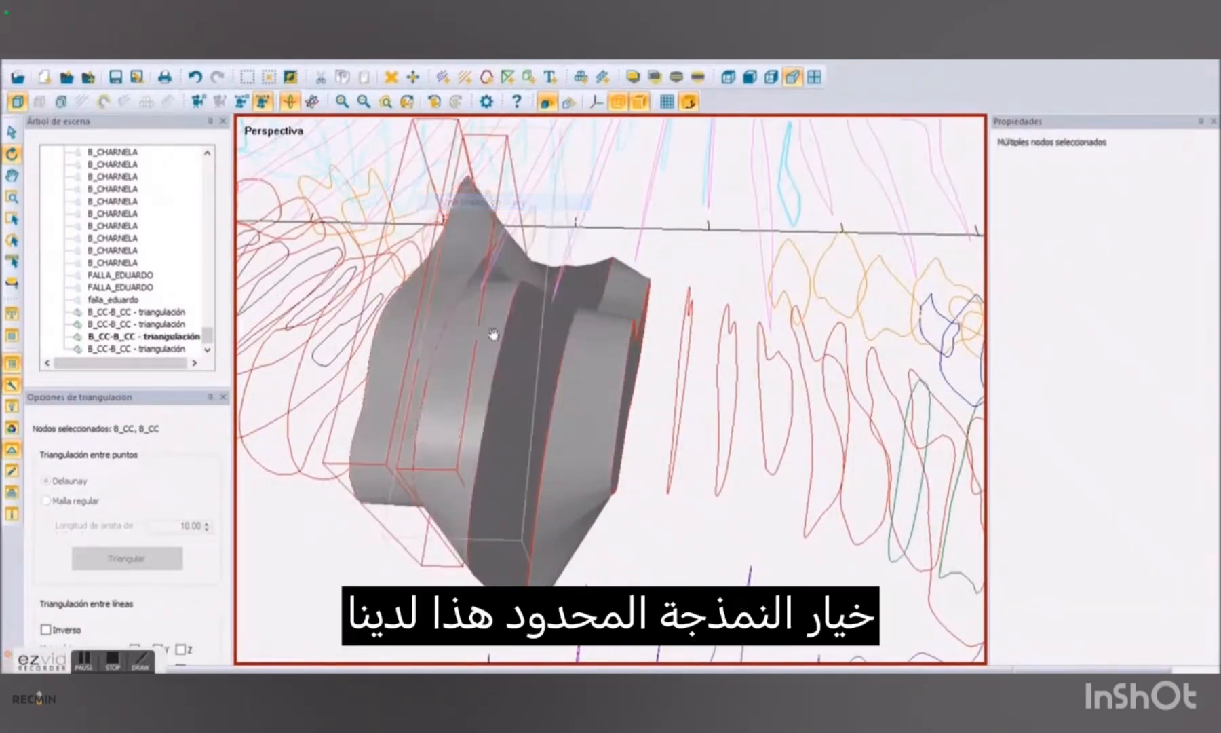
Mesh the next B_CC section line to the fourth strip's outer line, adding a fifth strip to the body.
{"action": "left_click", "coordinate": [307, 475]}
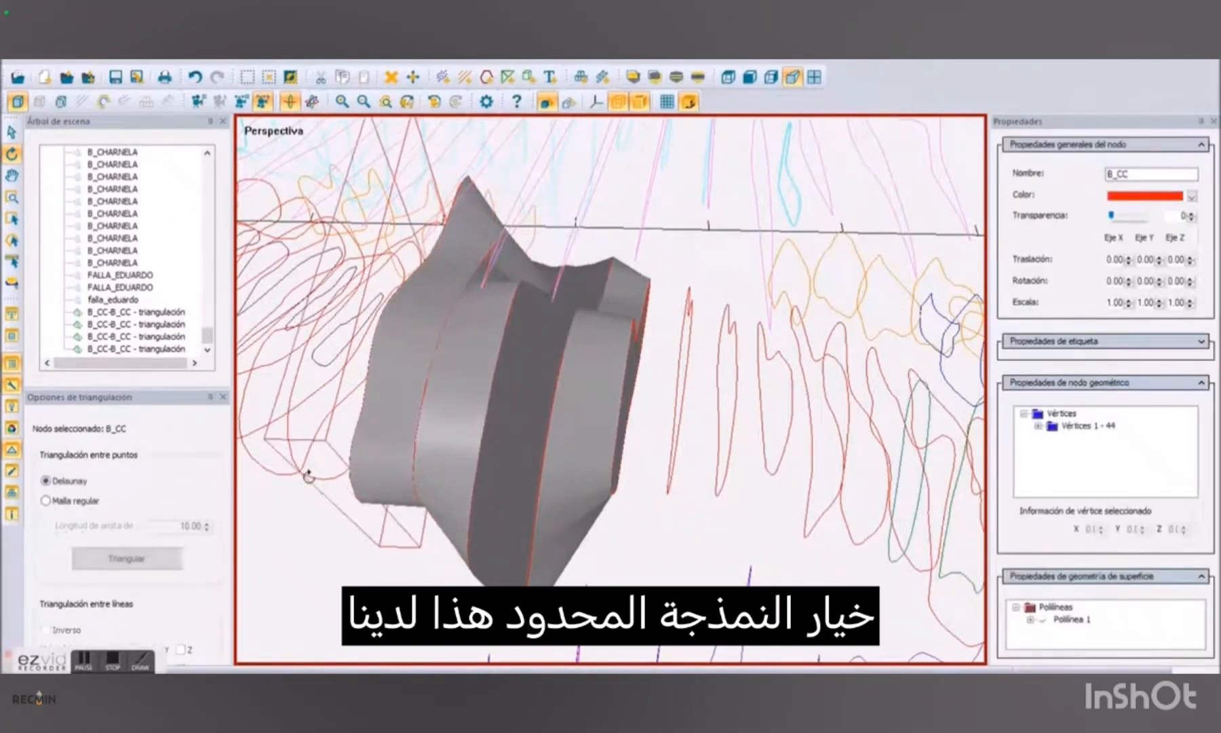
{"action": "left_click", "coordinate": [350, 483], "text": "ctrl"}
{"action": "right_click", "coordinate": [350, 483]}
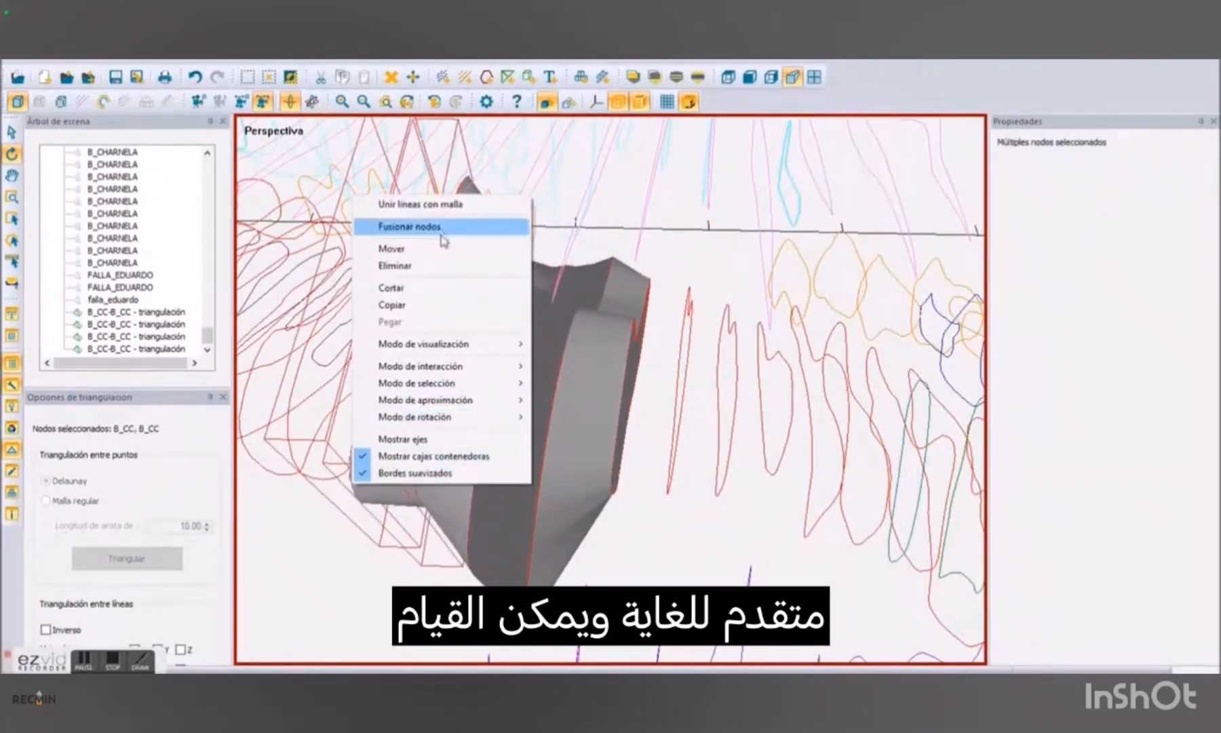
{"action": "left_click", "coordinate": [440, 203]}
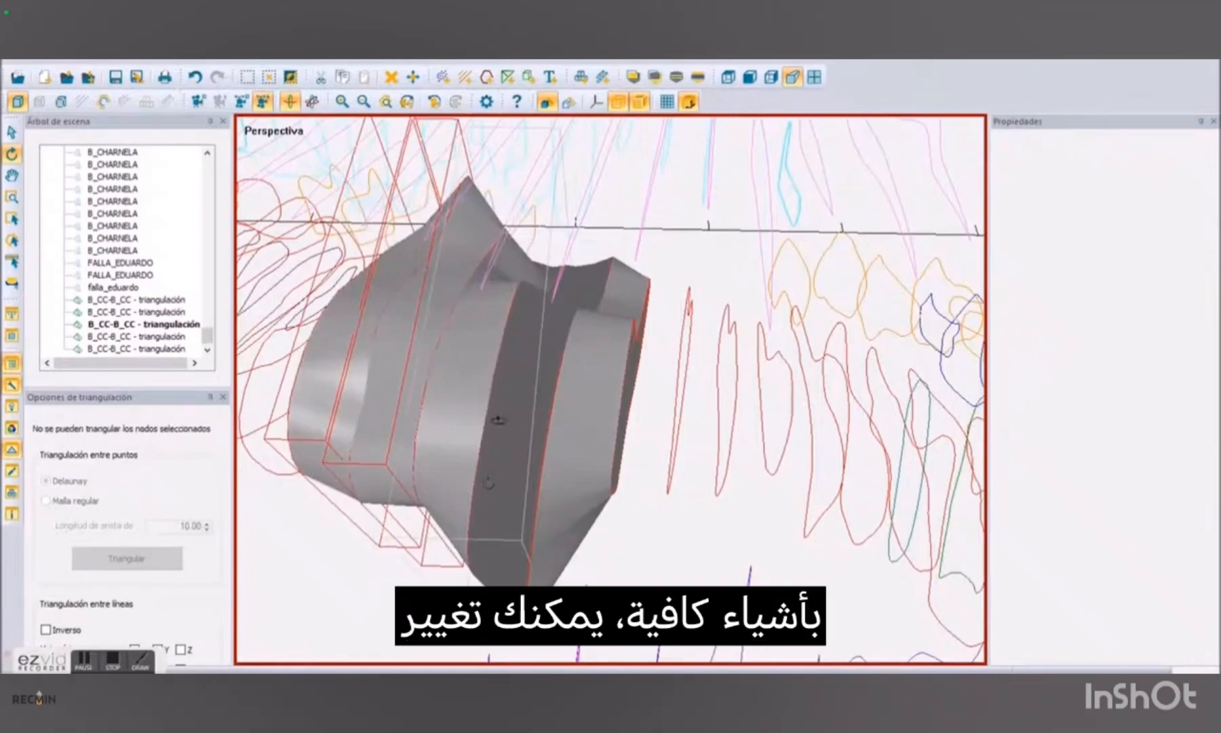
Invert the normals of the dark-shaded B_CC mesh strip.
{"action": "left_click_drag", "start_coordinate": [499, 417], "coordinate": [531, 382]}
{"action": "left_click", "coordinate": [544, 399]}
{"action": "right_click", "coordinate": [548, 404]}
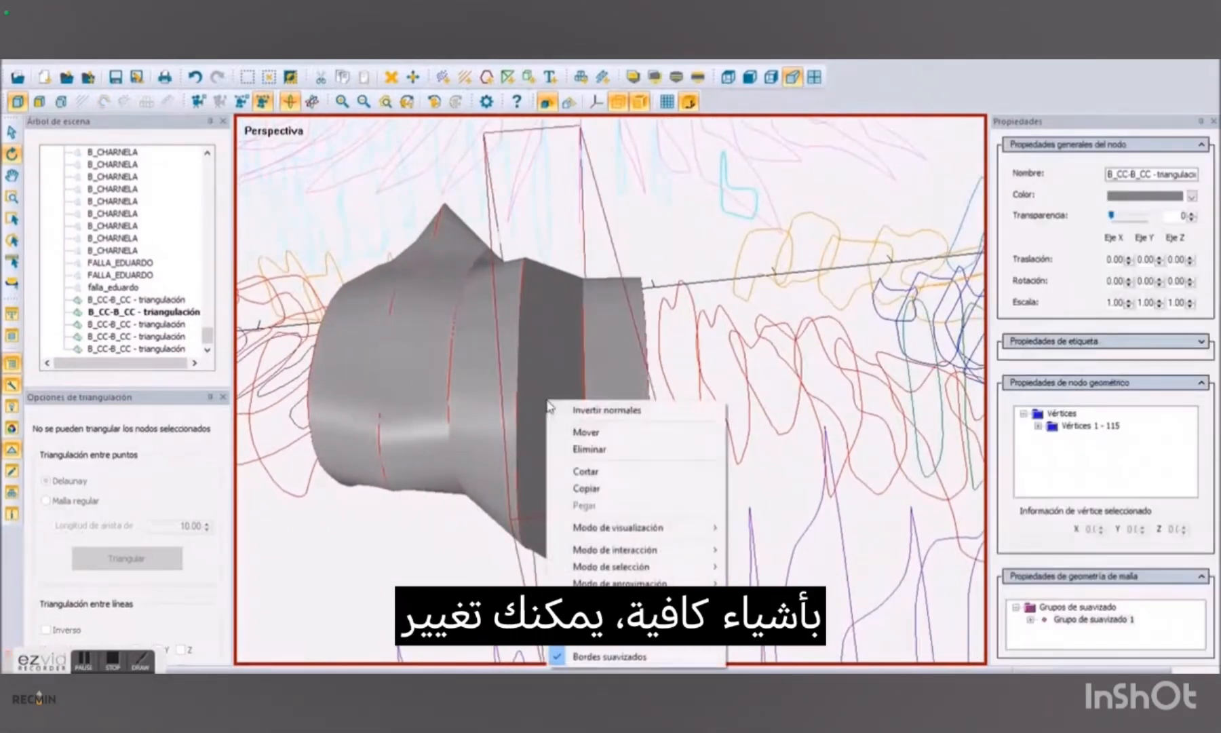
{"action": "left_click", "coordinate": [597, 408]}
Recolour the middle strip of the B_CC mesh body teal.
{"action": "left_click_drag", "start_coordinate": [569, 485], "coordinate": [607, 416]}
{"action": "left_click", "coordinate": [606, 415]}
{"action": "left_click", "coordinate": [1191, 196]}
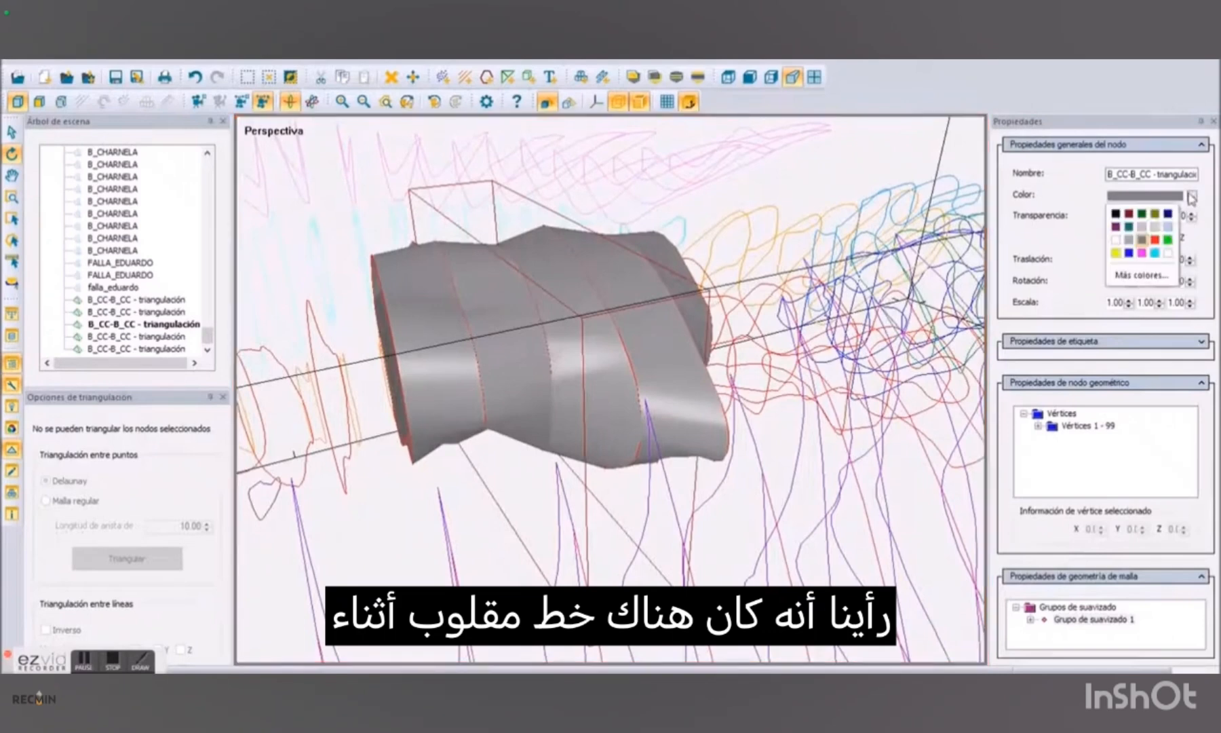
{"action": "left_click", "coordinate": [1129, 227]}
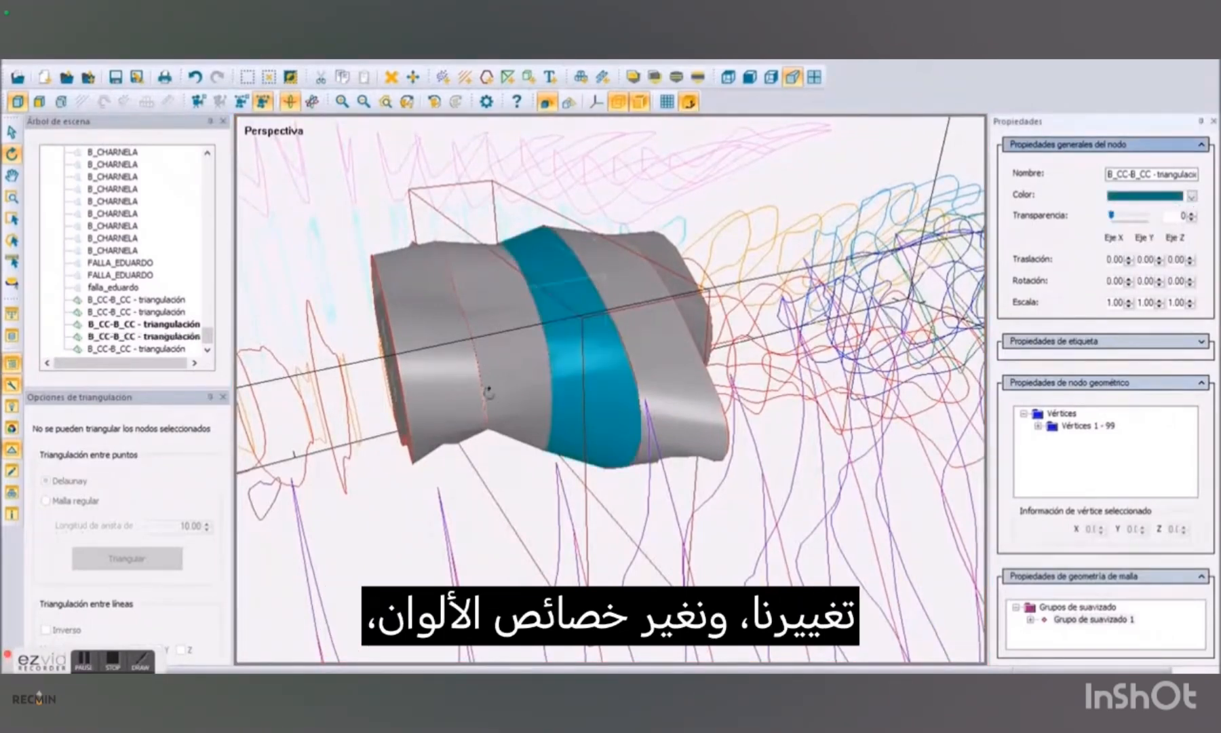
Try green on the end strip of the B_CC mesh body beside the open sections, and settle on magenta.
{"action": "left_click", "coordinate": [1192, 196]}
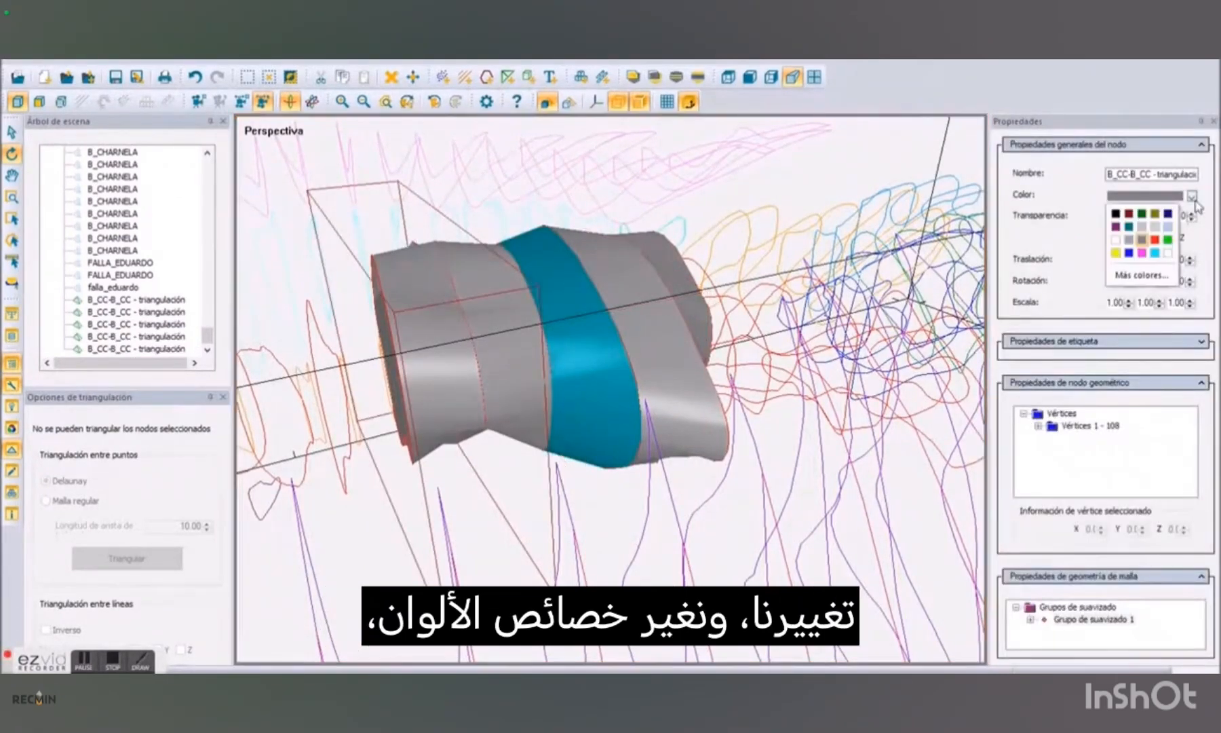
{"action": "left_click", "coordinate": [1168, 240]}
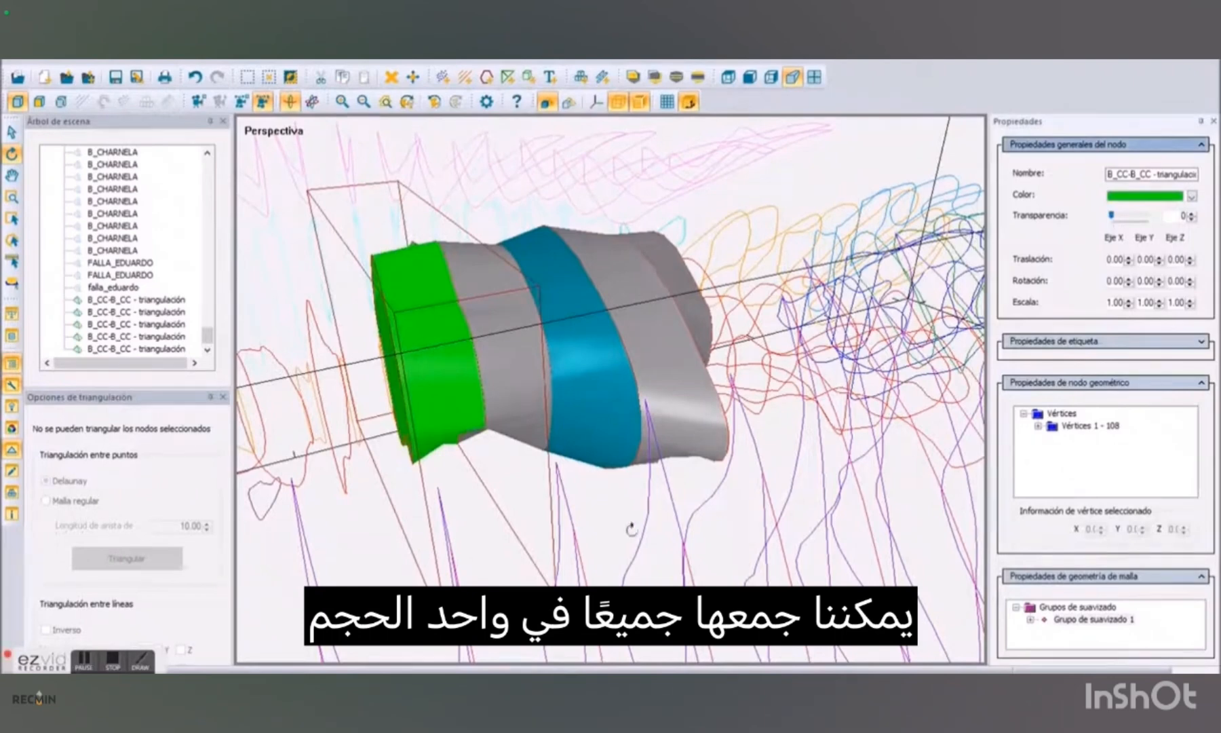
{"action": "left_click", "coordinate": [1192, 198]}
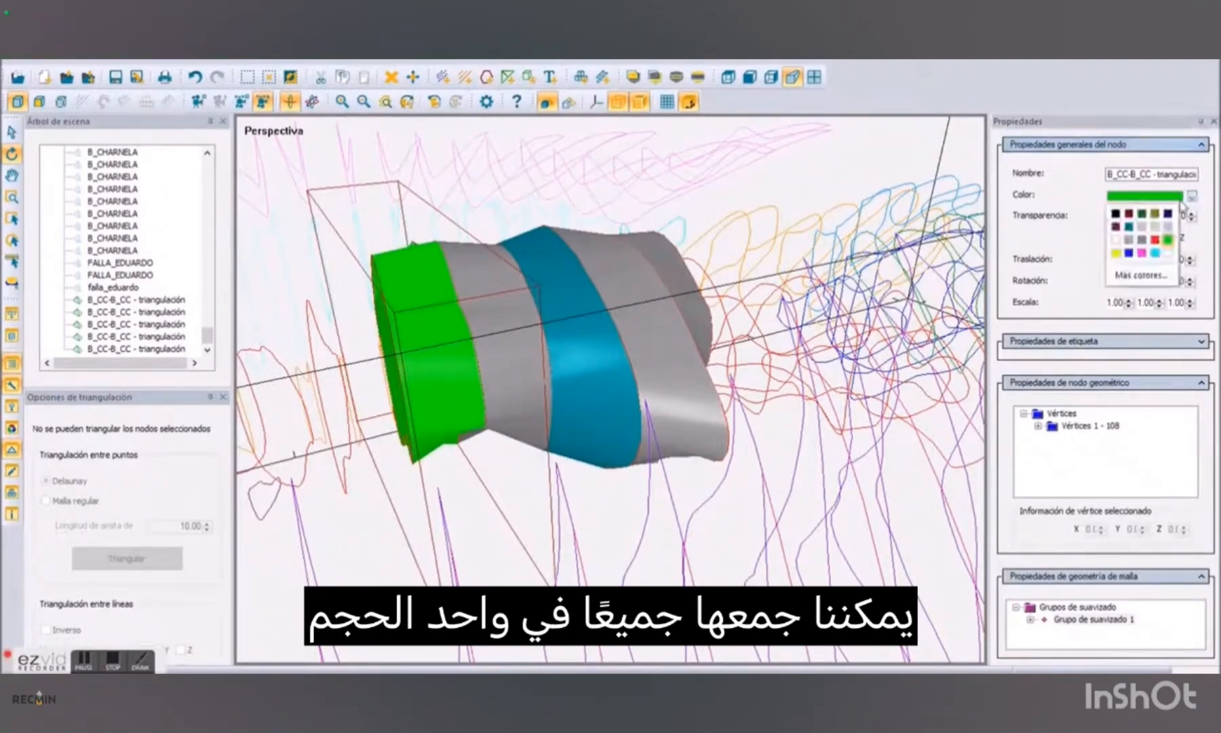
{"action": "left_click", "coordinate": [1141, 253]}
Move the grey mesh strip between the magenta and teal strips down out of the body, and undo the move.
{"action": "left_click", "coordinate": [489, 436]}
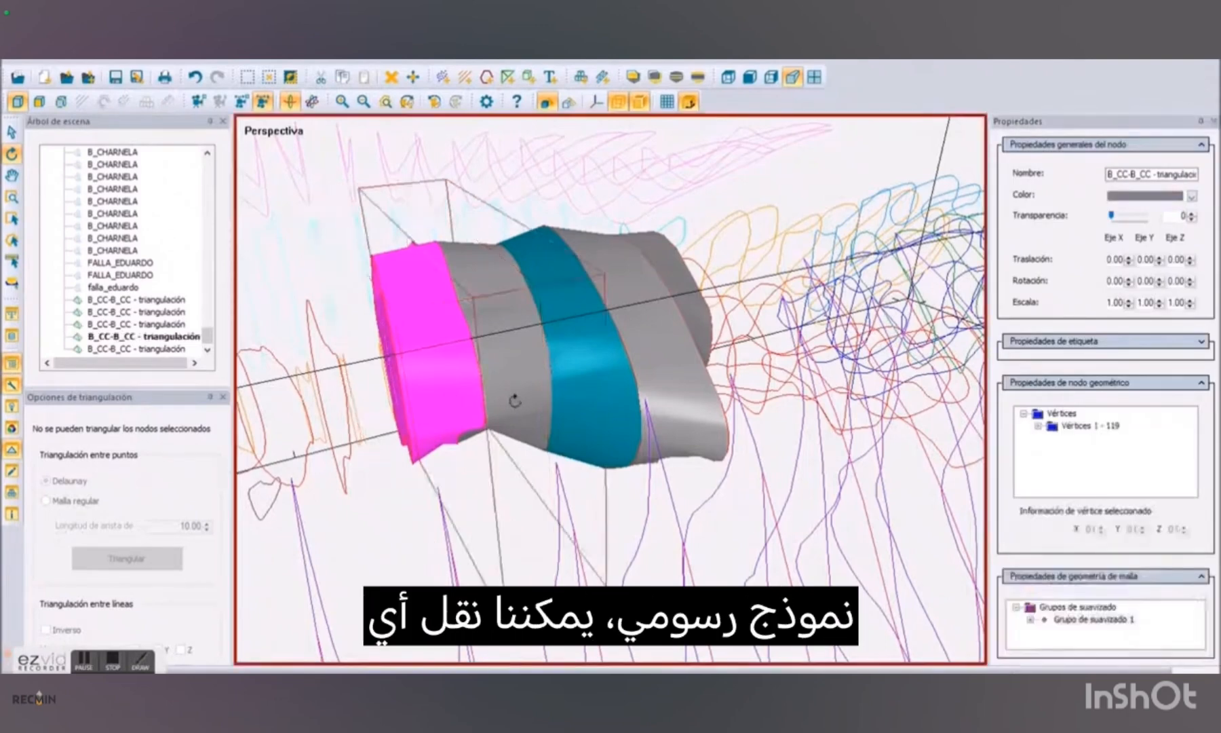
{"action": "right_click", "coordinate": [517, 404]}
{"action": "left_click", "coordinate": [554, 439]}
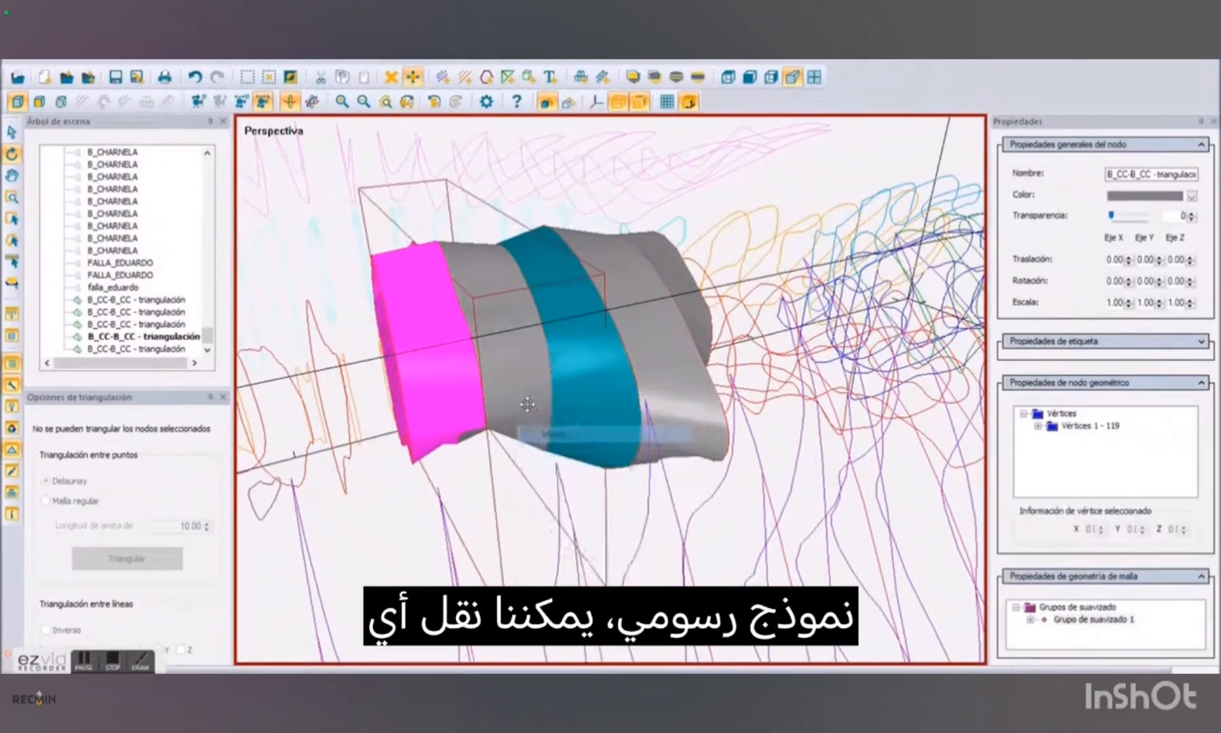
{"action": "left_click_drag", "start_coordinate": [526, 404], "coordinate": [586, 494]}
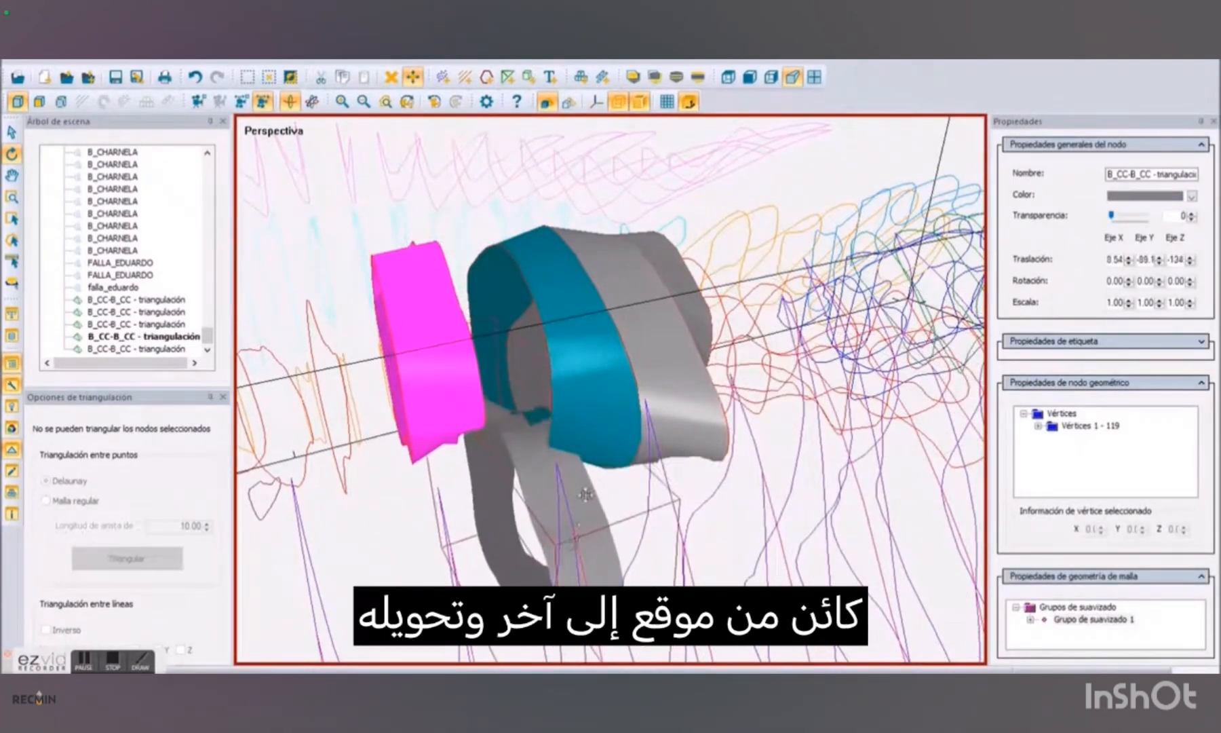
{"action": "left_click", "coordinate": [199, 81]}
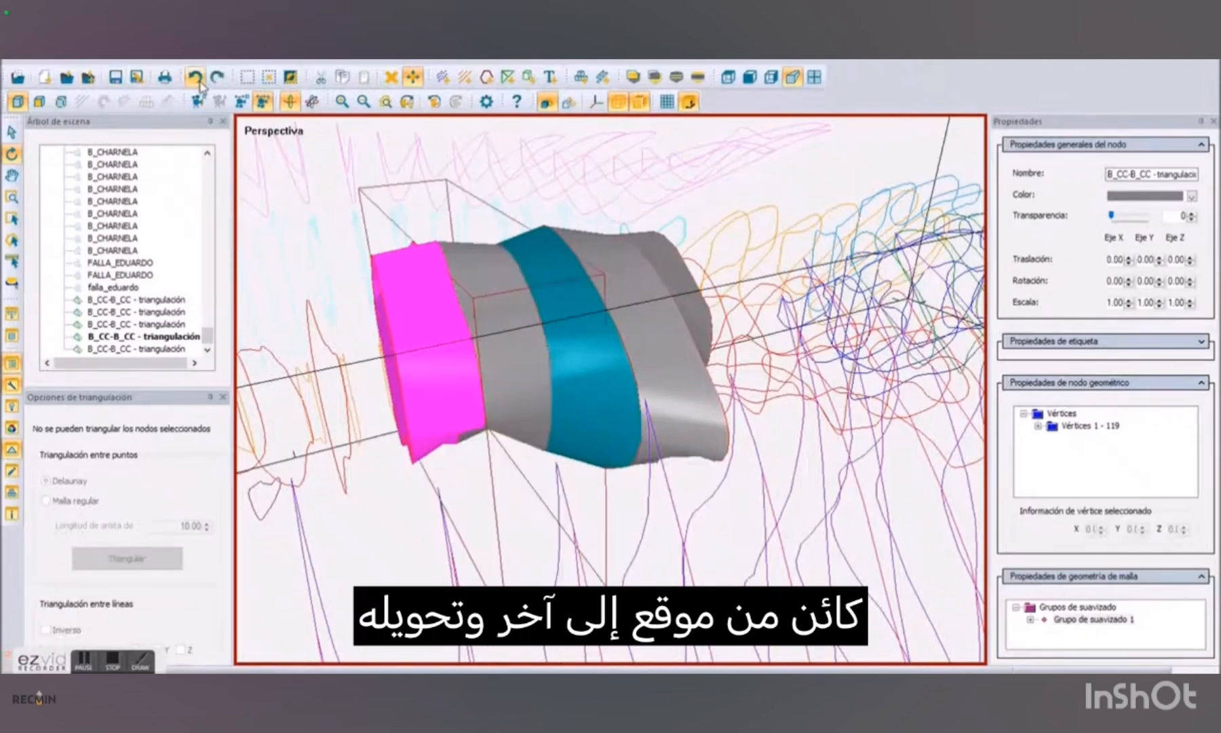
Join two neighbouring GOSSAN section lines beyond the open end of the B_CC body with a mesh.
{"action": "left_click", "coordinate": [369, 522]}
{"action": "scroll", "coordinate": [691, 408], "scroll_direction": "down", "scroll_amount": 10}
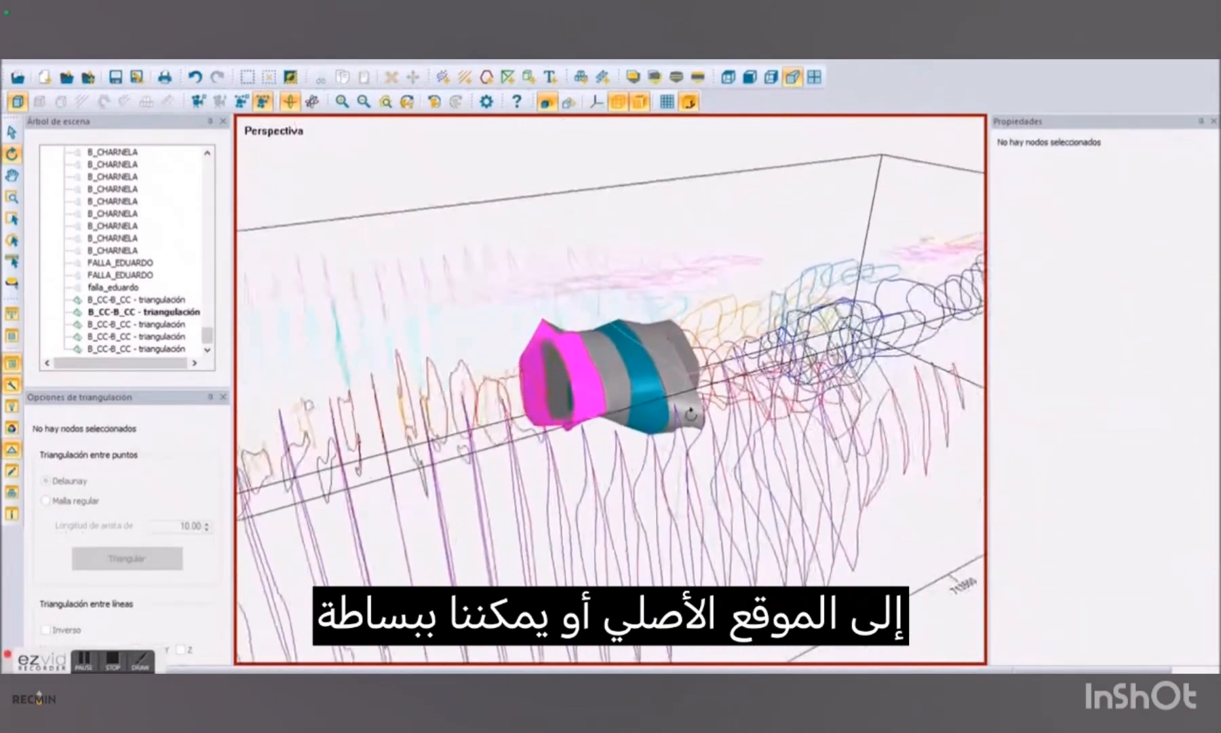
{"action": "left_click", "coordinate": [780, 441]}
{"action": "left_click_drag", "start_coordinate": [841, 502], "coordinate": [766, 485]}
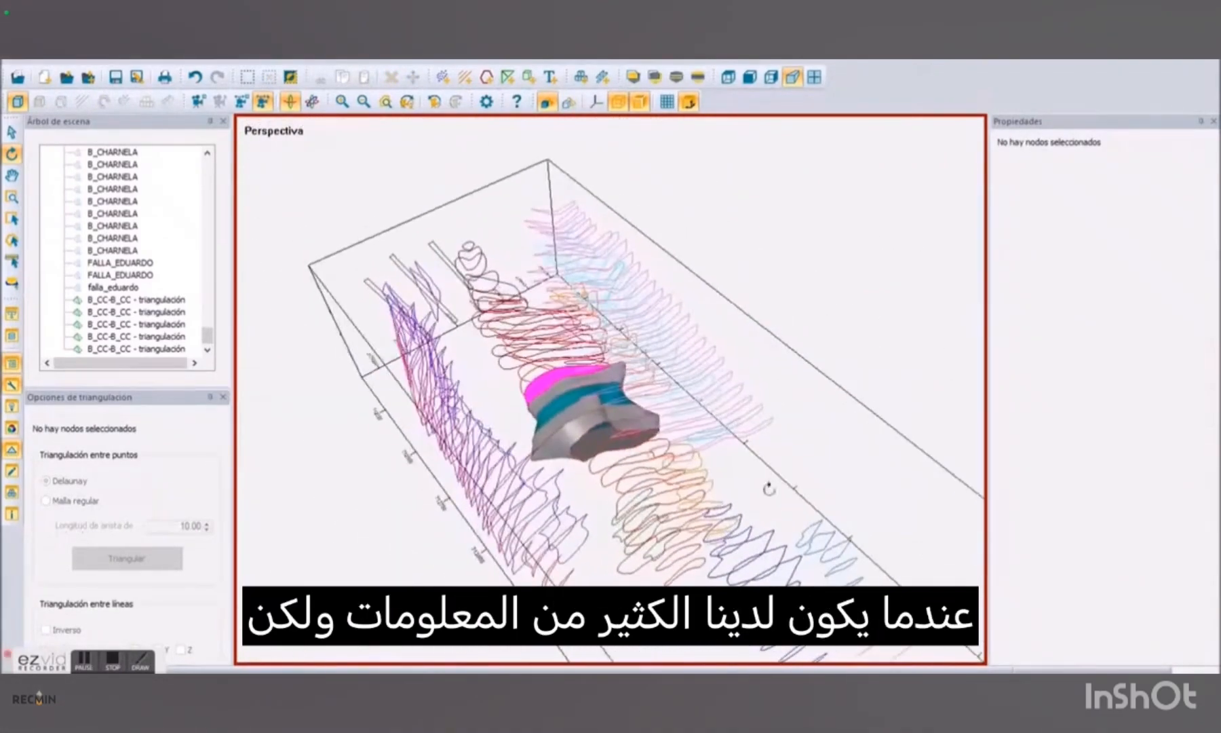
{"action": "scroll", "coordinate": [764, 451], "scroll_direction": "up", "scroll_amount": 7}
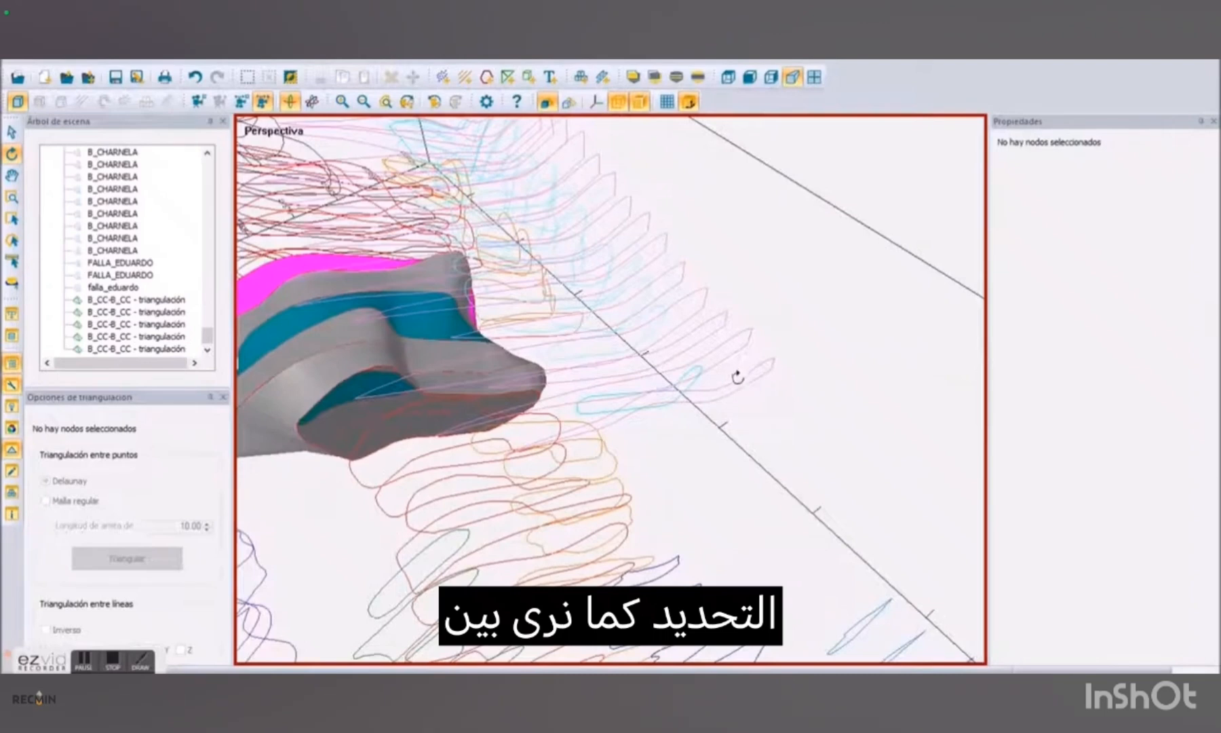
{"action": "left_click", "coordinate": [732, 352]}
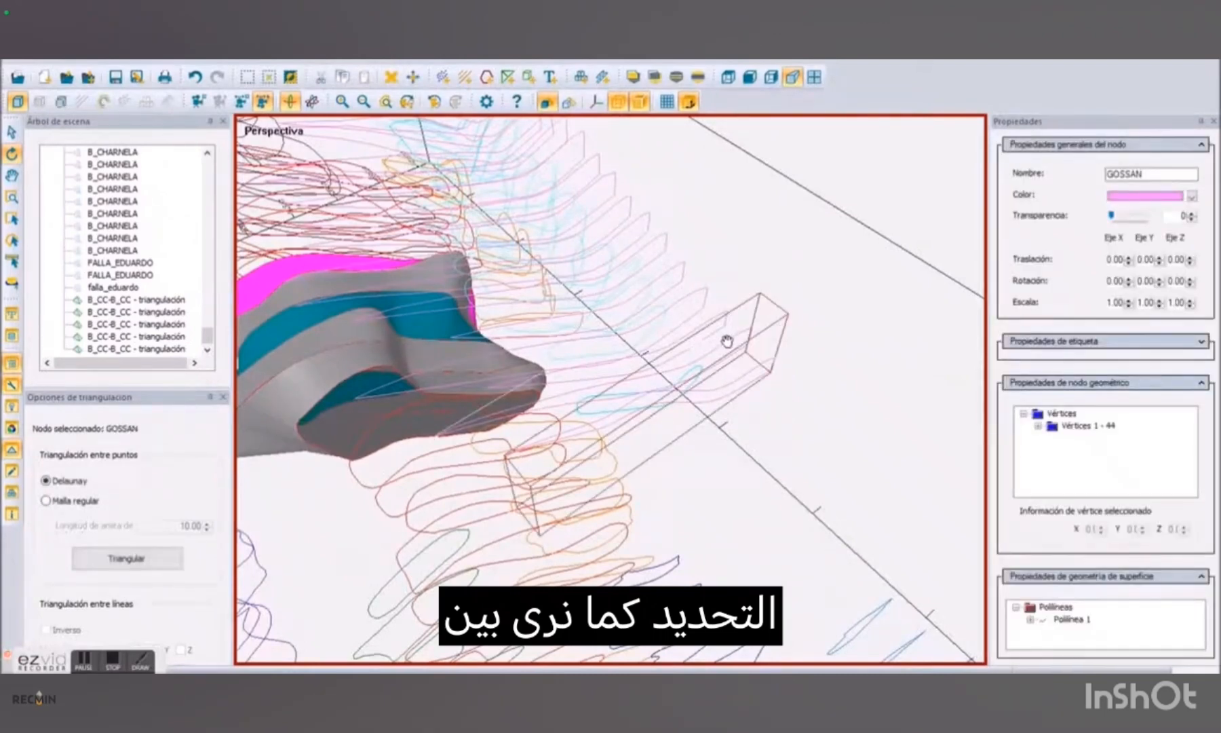
{"action": "left_click", "coordinate": [717, 313]}
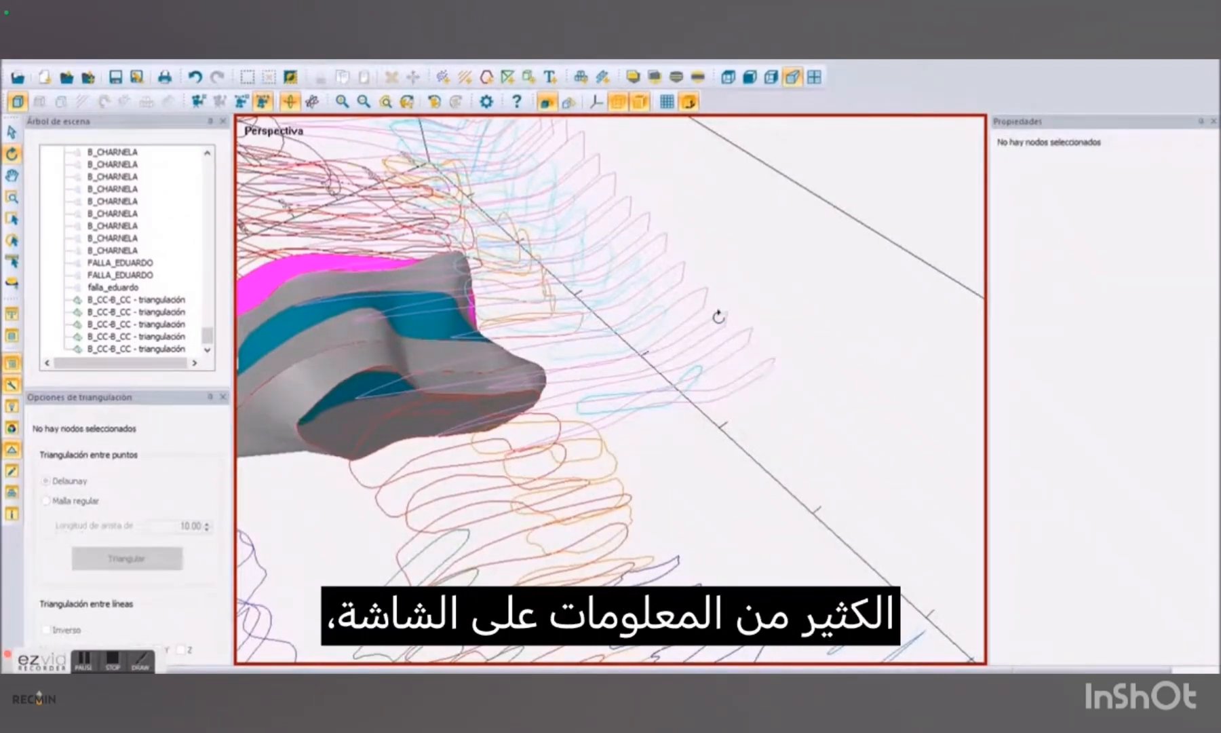
{"action": "left_click", "coordinate": [718, 313]}
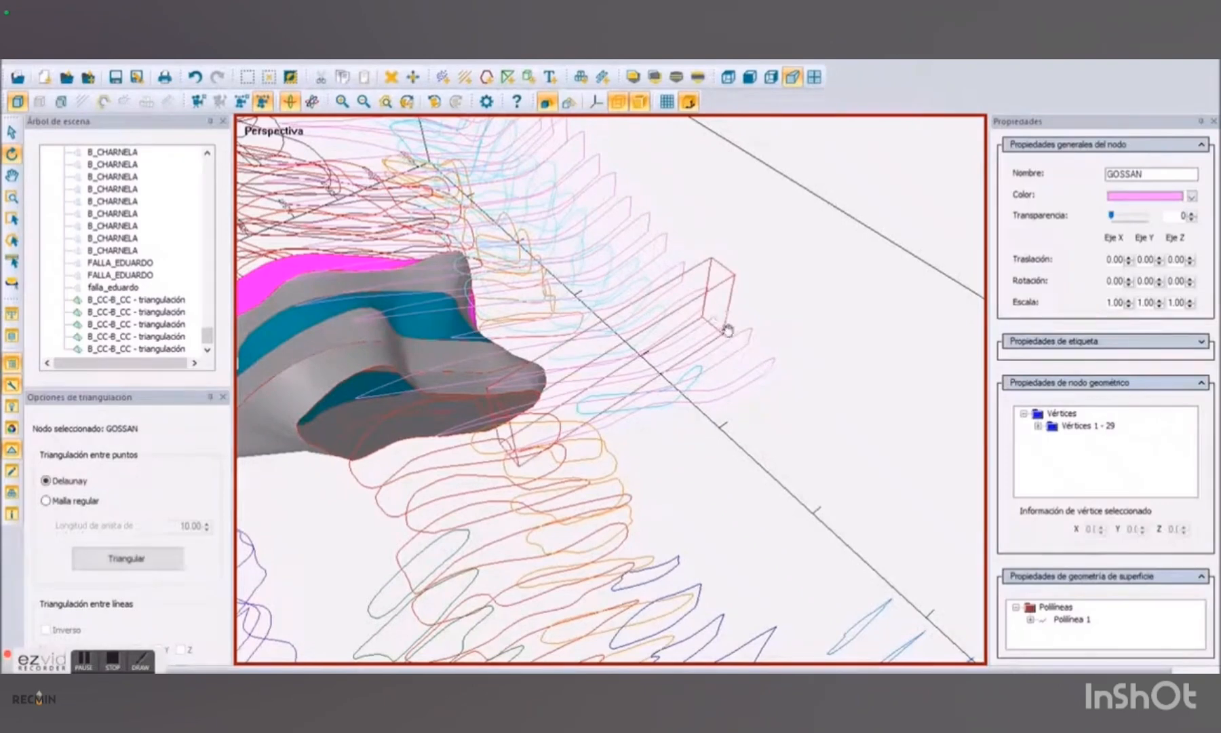
{"action": "left_click", "coordinate": [735, 337], "text": "ctrl"}
{"action": "right_click", "coordinate": [737, 339]}
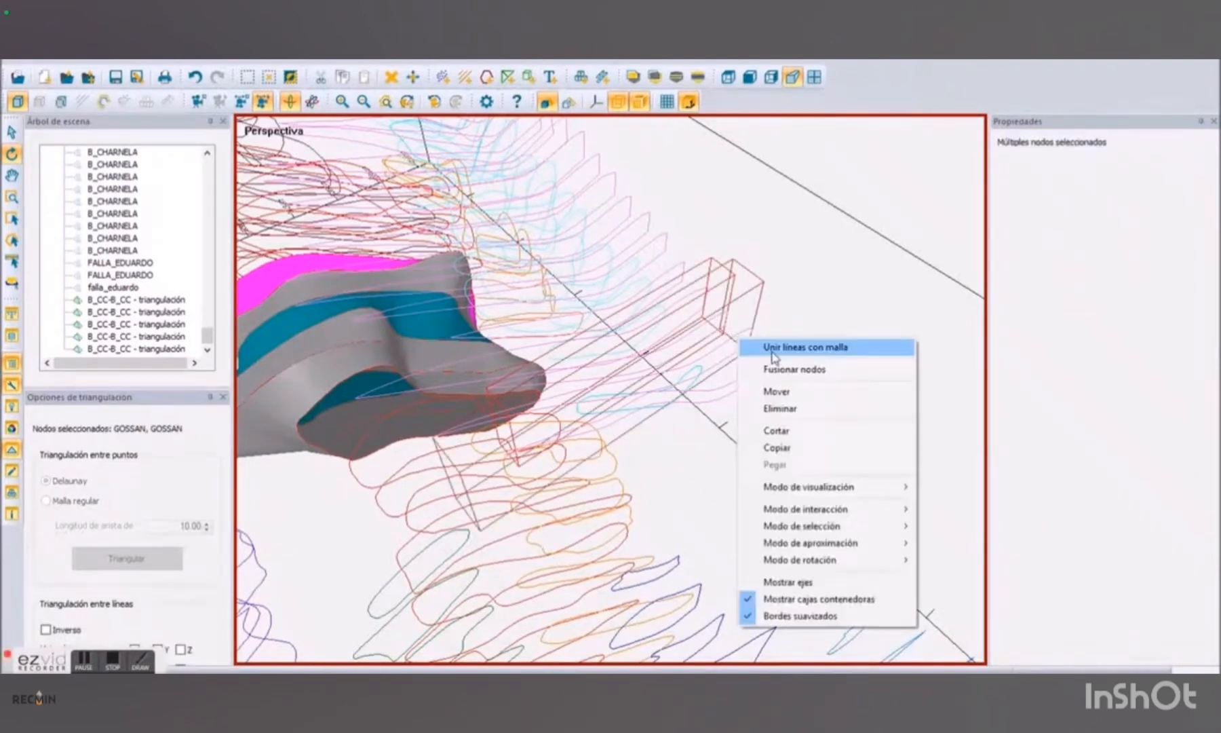
{"action": "left_click", "coordinate": [772, 347]}
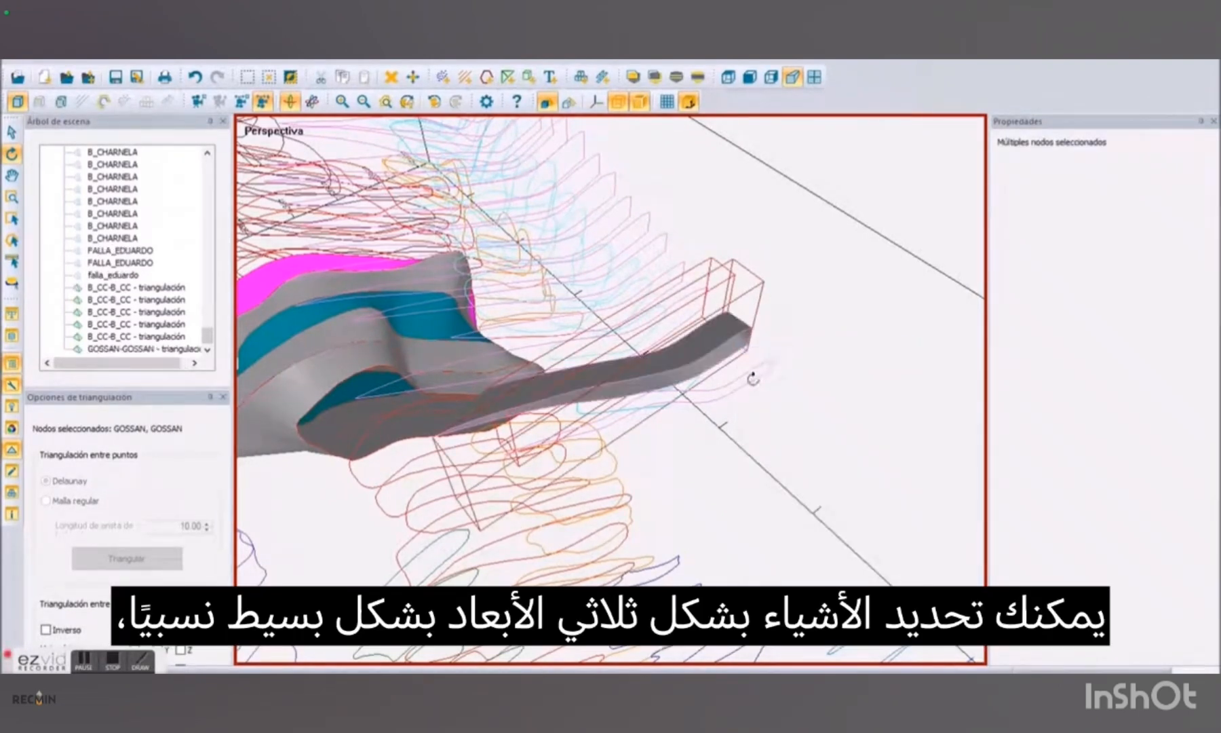
Extend the GOSSAN body by joining its outer section line to the next GOSSAN line with a mesh.
{"action": "left_click", "coordinate": [760, 364]}
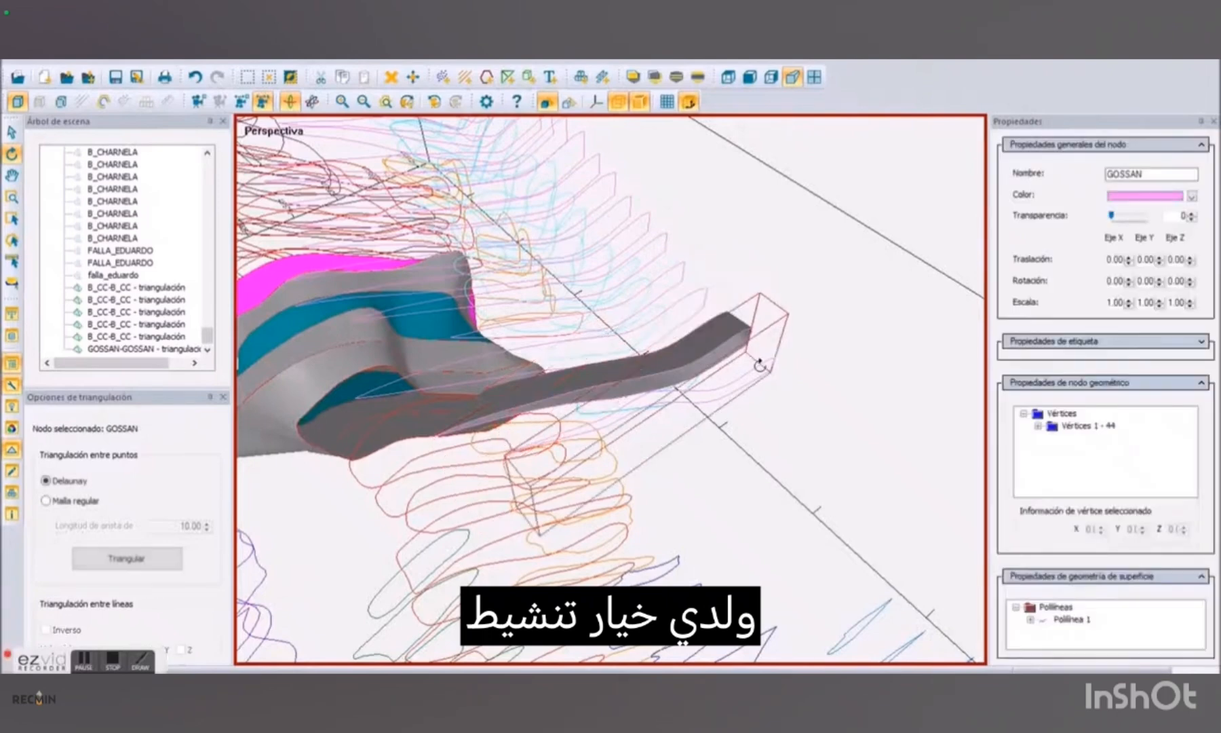
{"action": "left_click", "coordinate": [554, 397], "text": "ctrl"}
{"action": "right_click", "coordinate": [554, 397]}
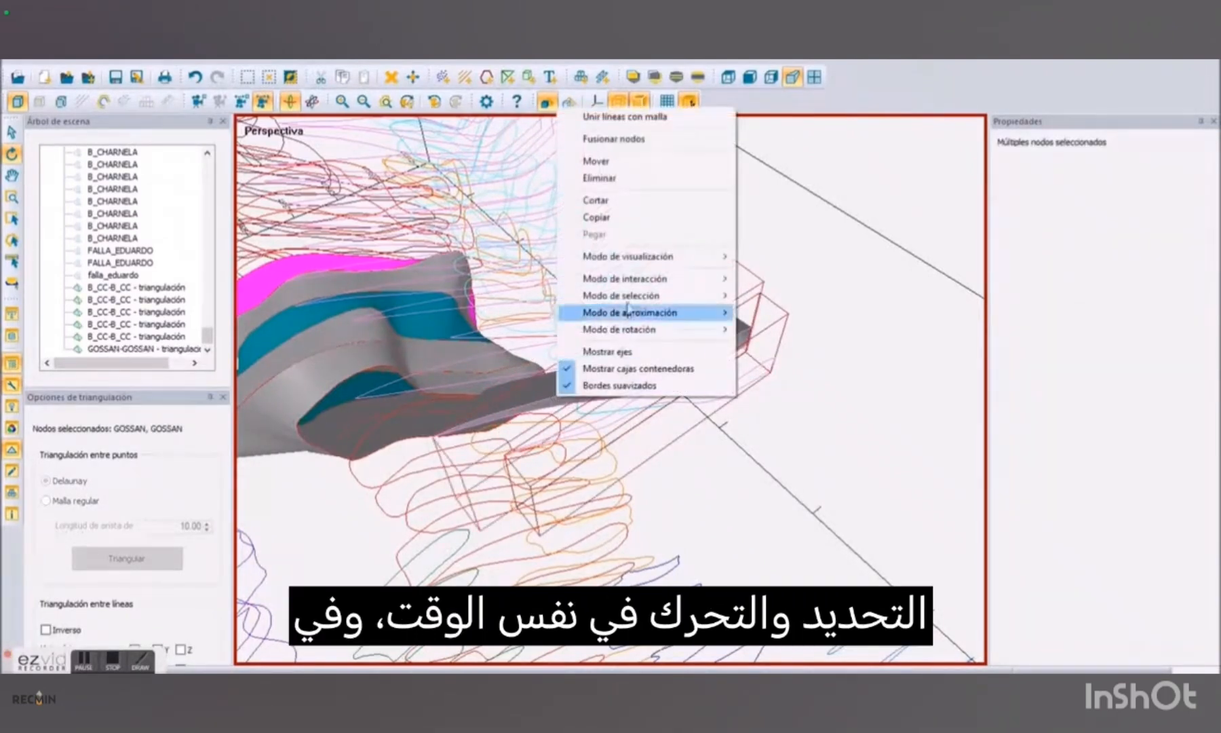
{"action": "left_click", "coordinate": [610, 116]}
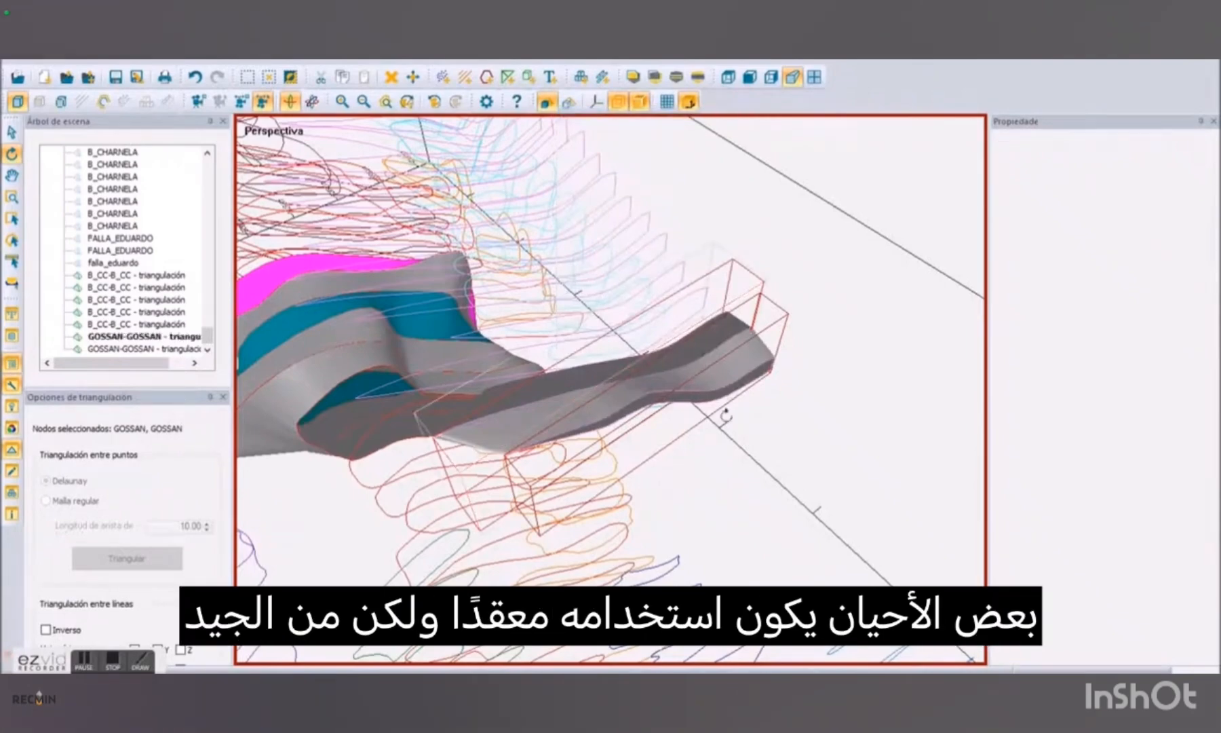
Invert the normals of the dark-shaded GOSSAN mesh strip.
{"action": "left_click_drag", "start_coordinate": [789, 468], "coordinate": [965, 487]}
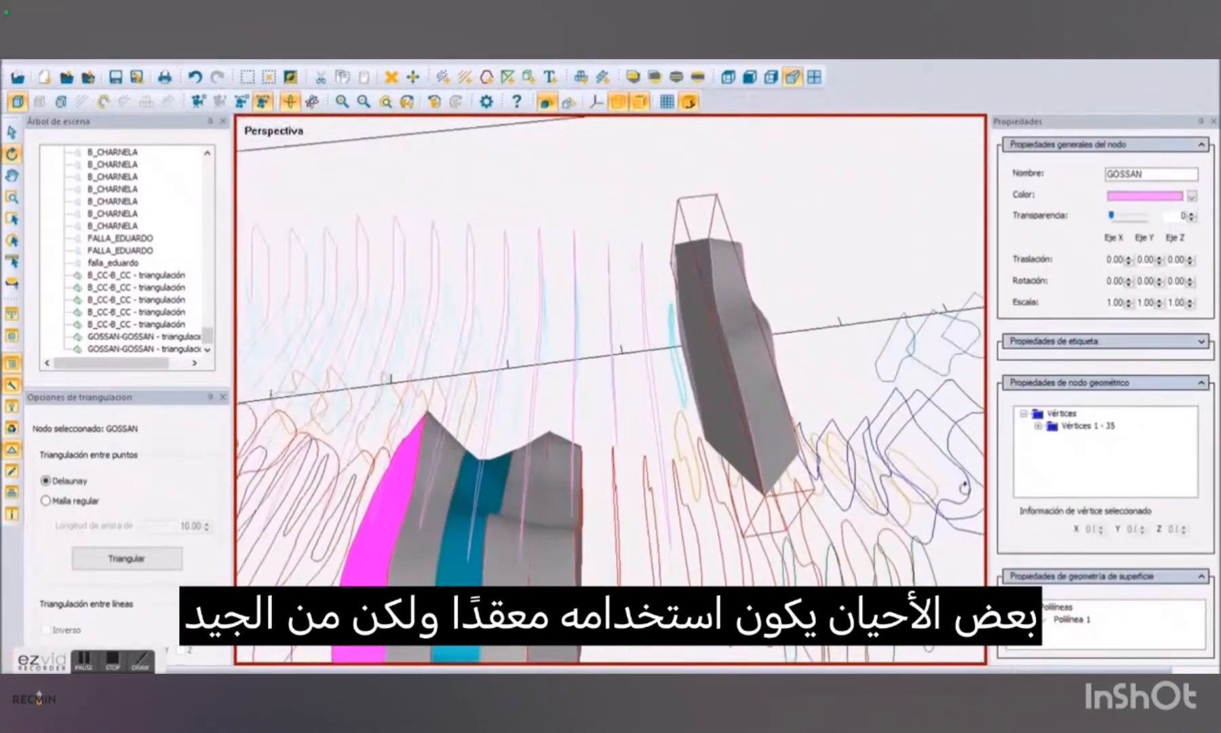
{"action": "left_click", "coordinate": [726, 405]}
{"action": "right_click", "coordinate": [726, 405]}
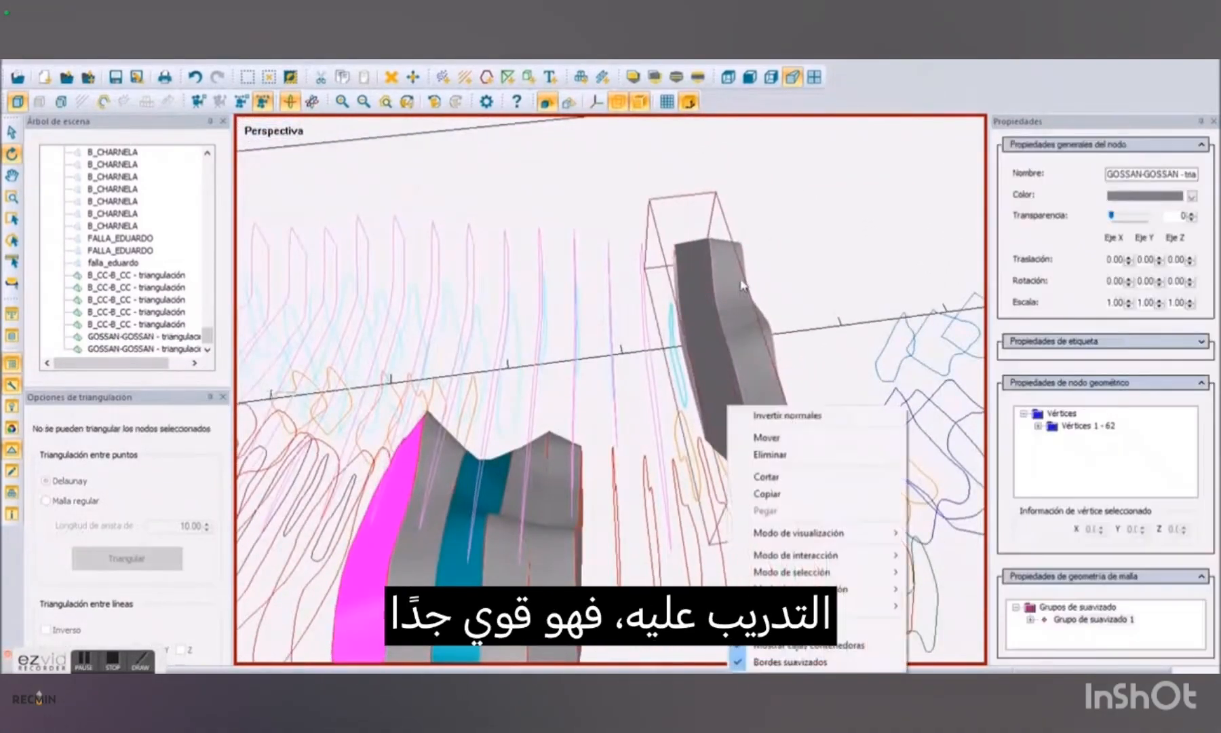
{"action": "left_click", "coordinate": [754, 419]}
{"action": "left_click_drag", "start_coordinate": [756, 422], "coordinate": [504, 572]}
{"action": "scroll", "coordinate": [570, 468], "scroll_direction": "down", "scroll_amount": 10}
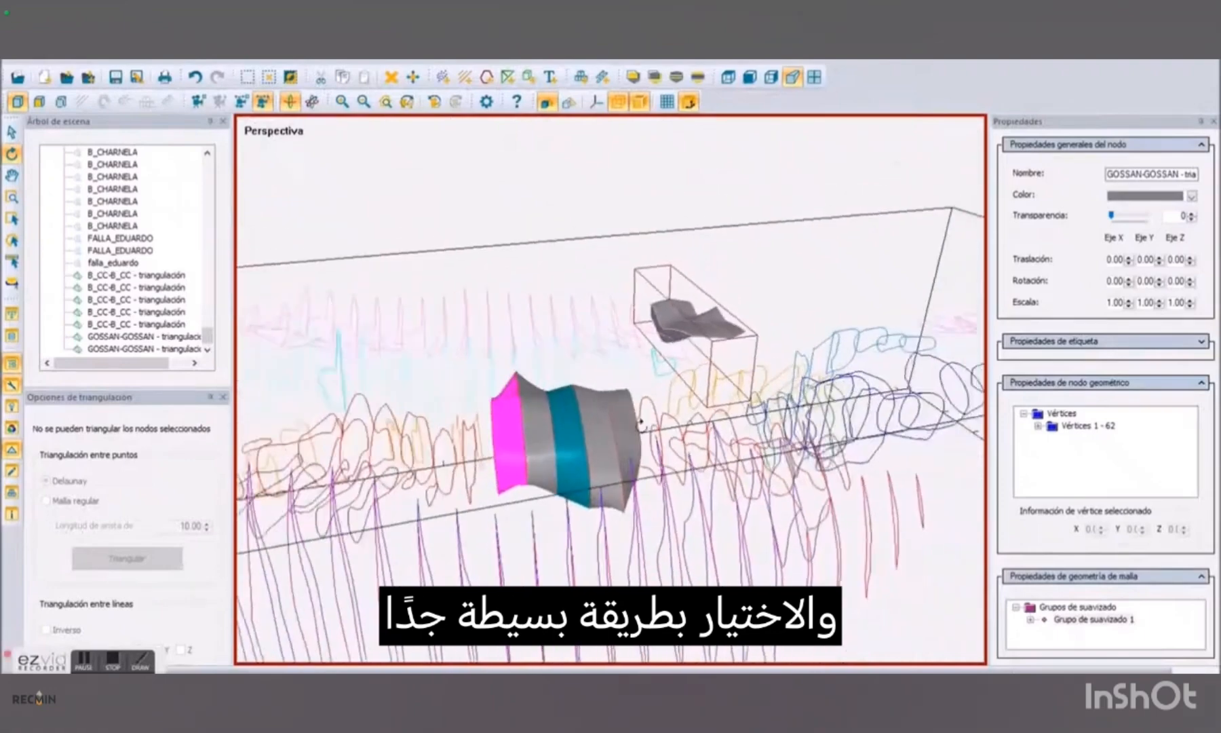
Undo the GOSSAN and B_CC meshing and recolouring until only the section lines remain in the scene.
{"action": "left_click", "coordinate": [702, 483]}
{"action": "left_click", "coordinate": [689, 563]}
{"action": "left_click_drag", "start_coordinate": [690, 563], "coordinate": [510, 140]}
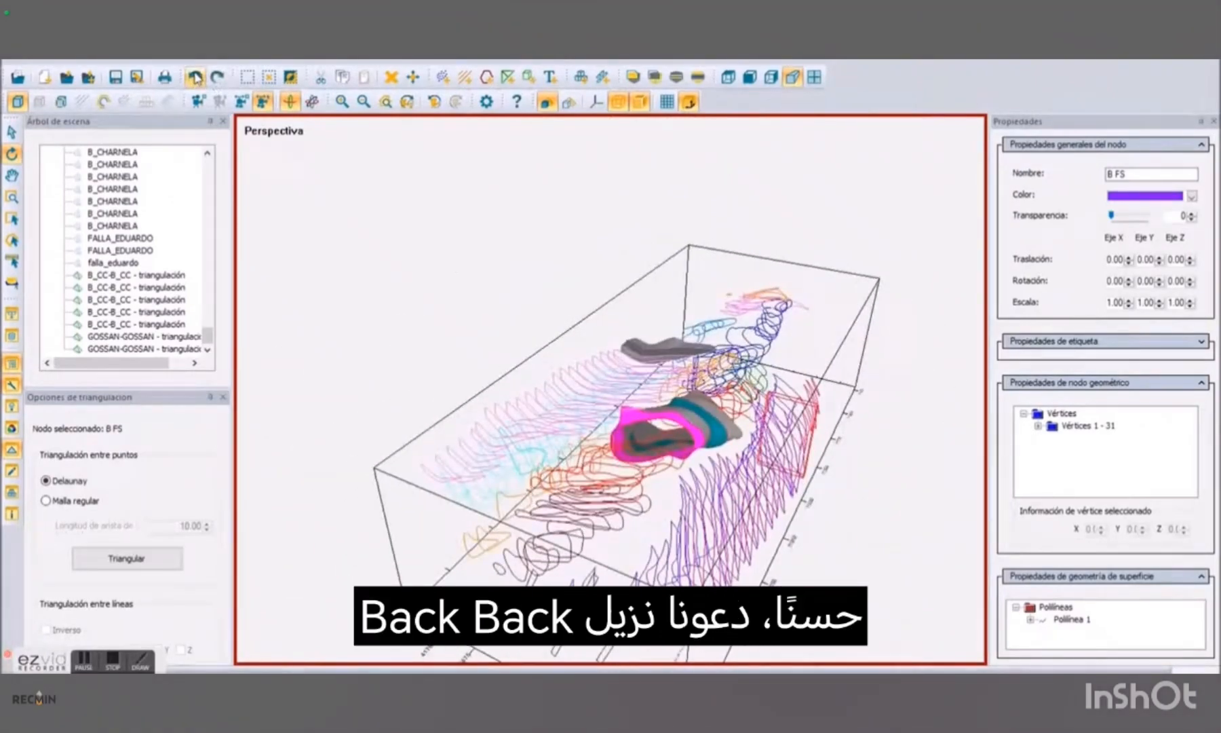
{"action": "left_click", "coordinate": [195, 77]}
{"action": "left_click", "coordinate": [194, 77]}
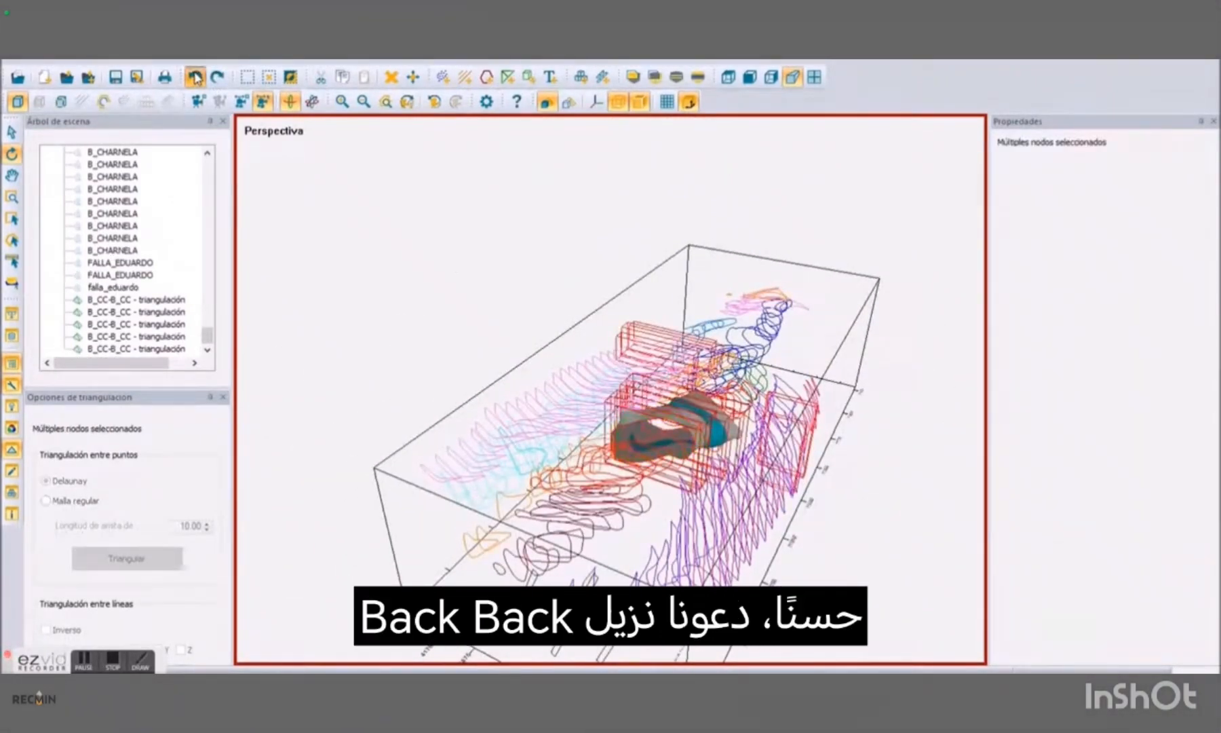
{"action": "left_click", "coordinate": [195, 77]}
{"action": "left_click", "coordinate": [194, 77]}
{"action": "left_click", "coordinate": [195, 76]}
{"action": "left_click", "coordinate": [195, 76]}
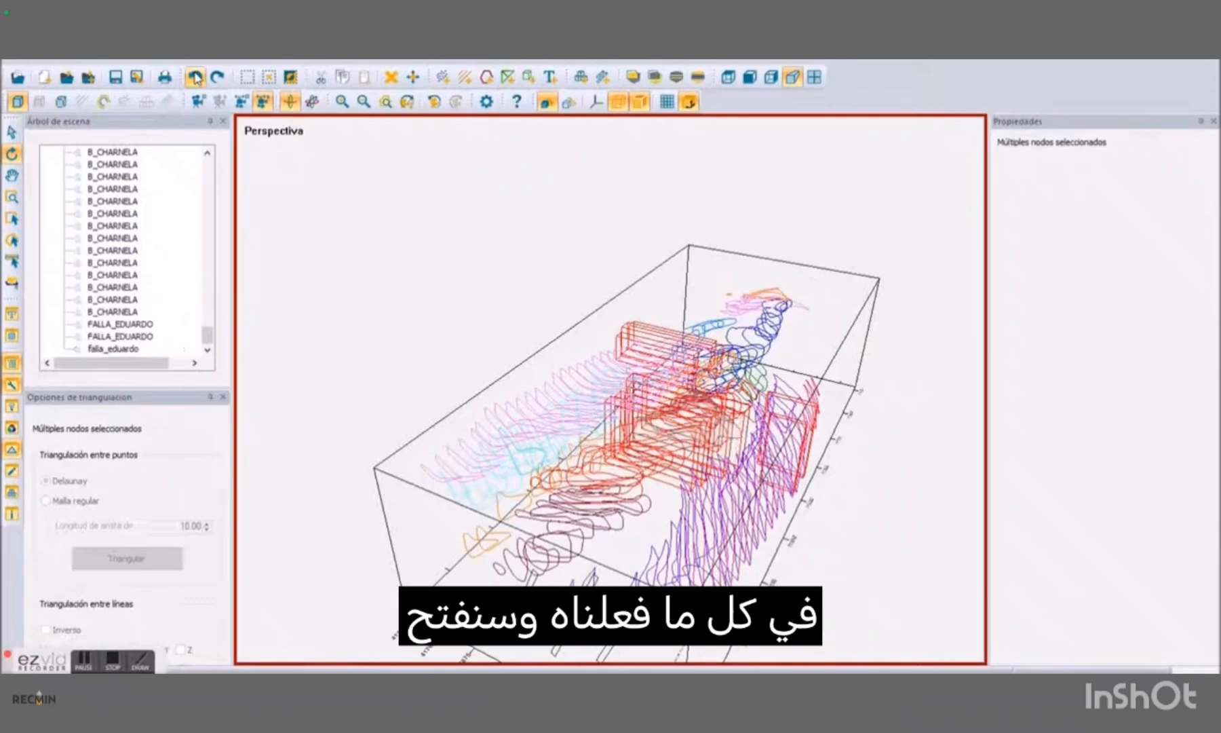
{"action": "left_click", "coordinate": [194, 77]}
Import the scene file A_cuerpos_etrs89.T3.rmrx from the RMRX folder under RIOTINTO into the current scene.
{"action": "left_click", "coordinate": [87, 78]}
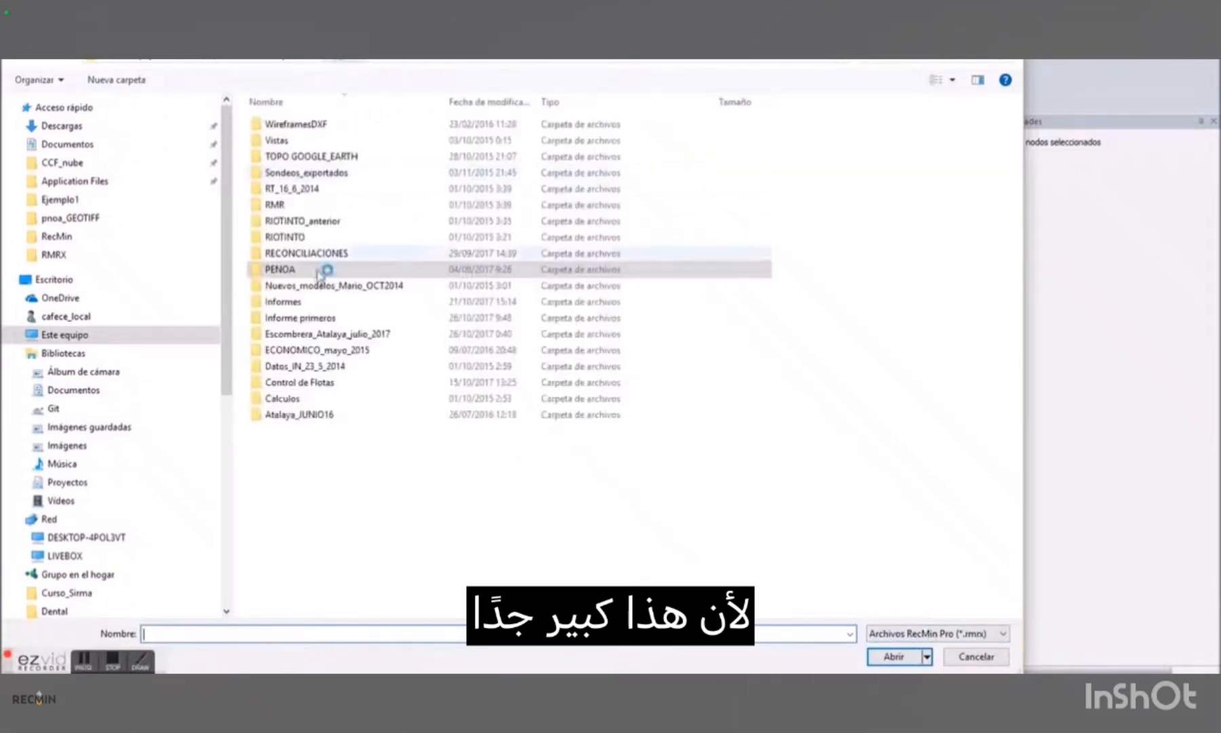
{"action": "double_click", "coordinate": [301, 238]}
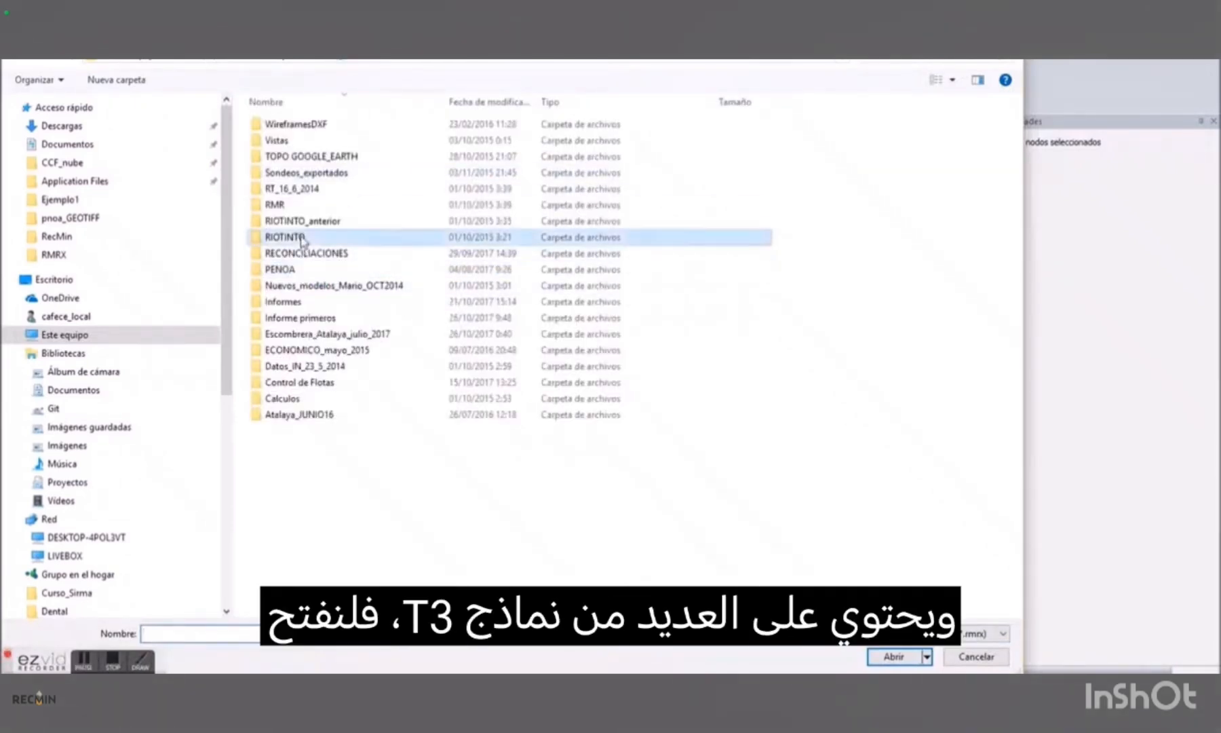
{"action": "left_click", "coordinate": [292, 175]}
{"action": "double_click", "coordinate": [292, 175]}
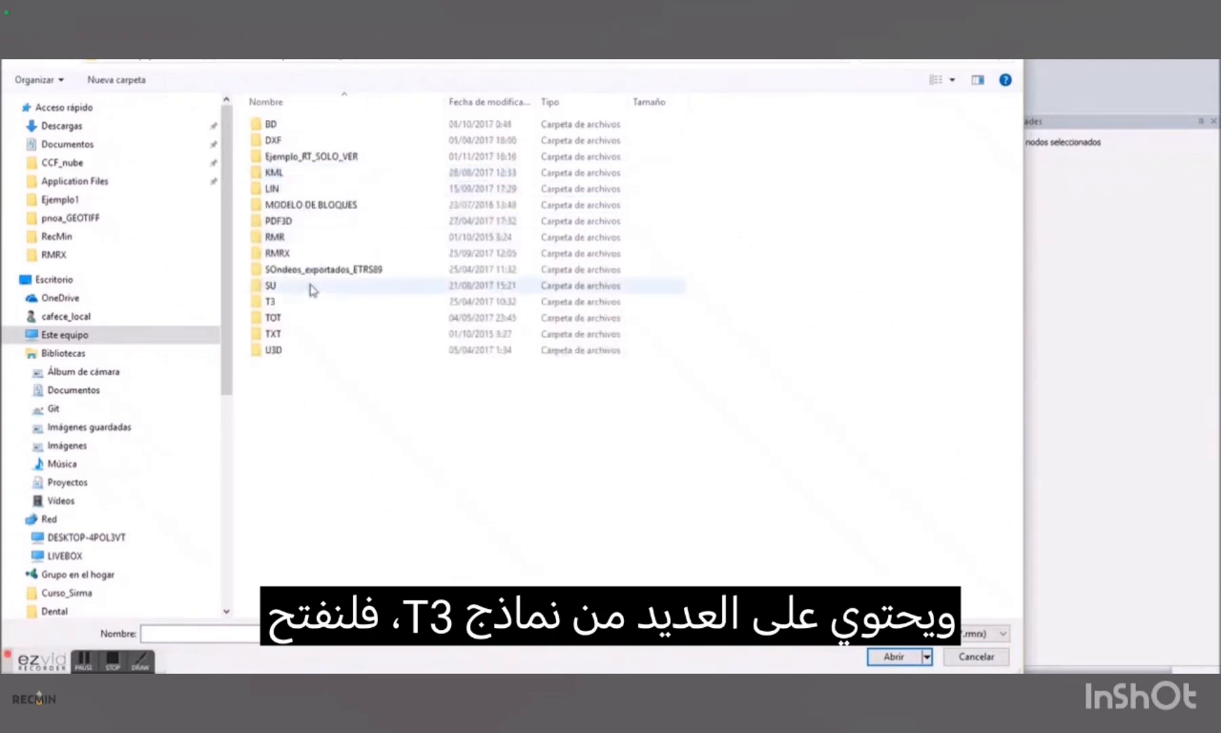
{"action": "double_click", "coordinate": [299, 255]}
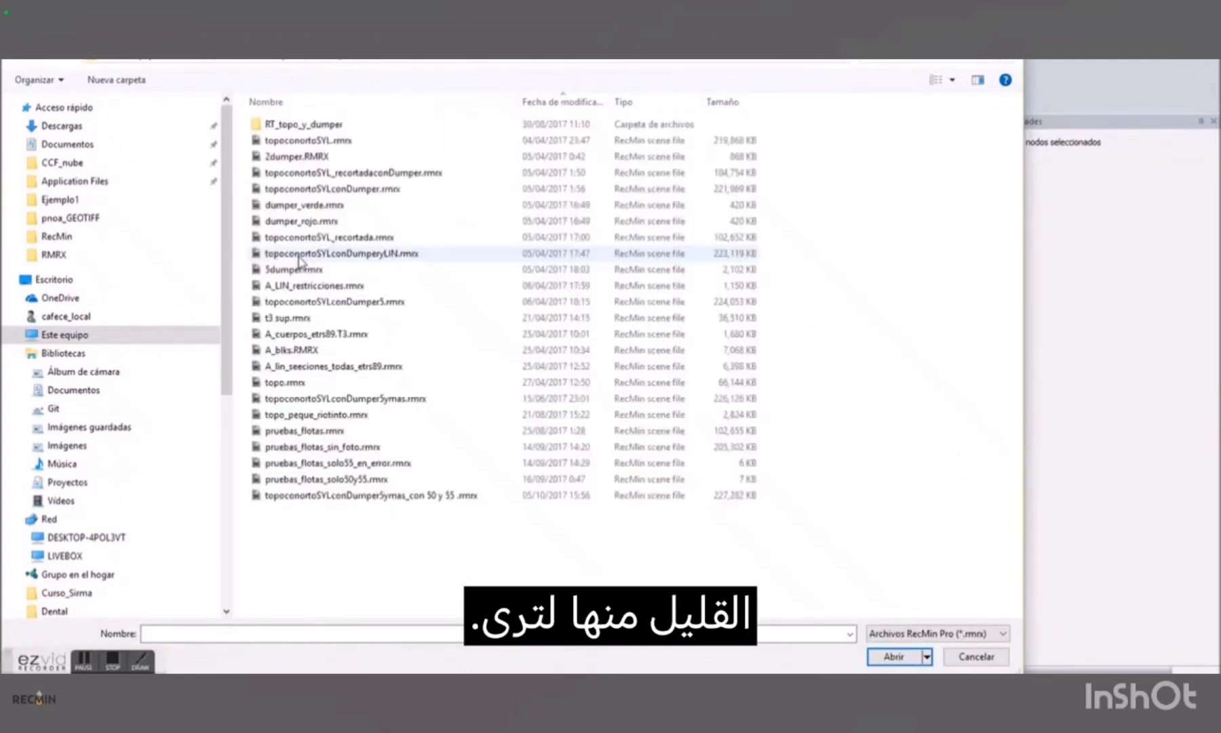
{"action": "left_click", "coordinate": [317, 335]}
{"action": "double_click", "coordinate": [318, 335]}
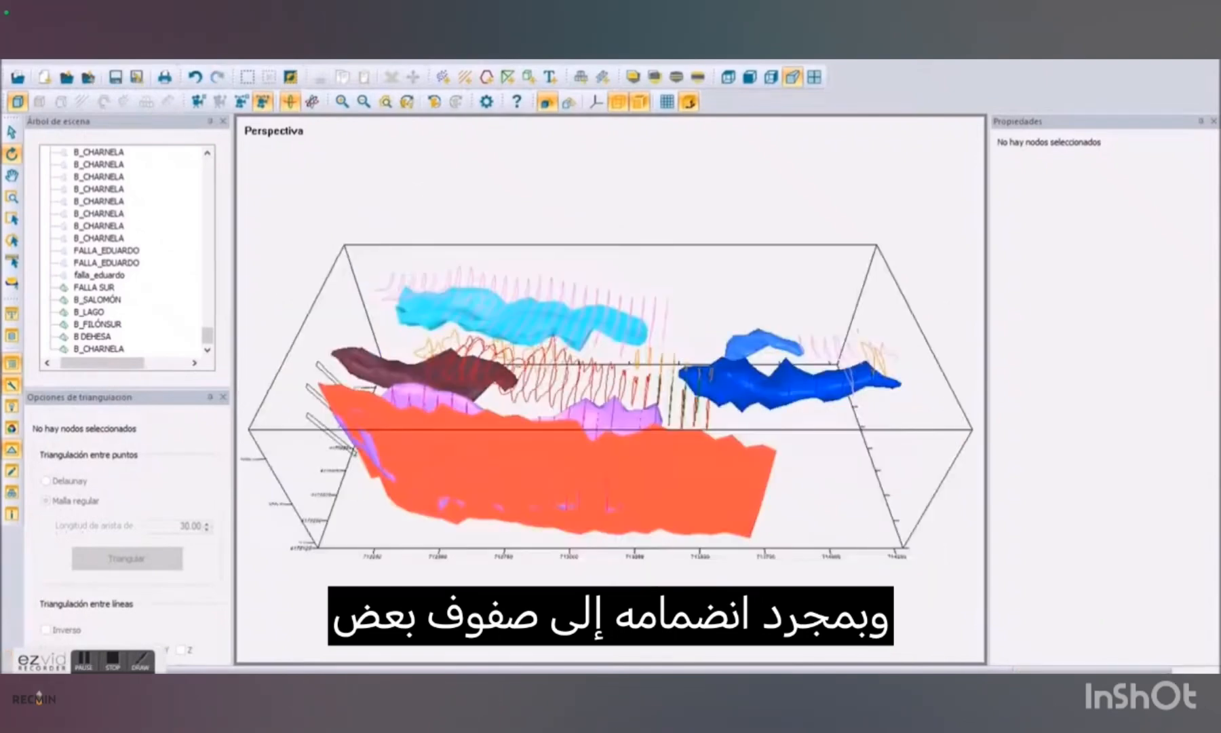
Recolour the cyan B DEHESA body grey.
{"action": "left_click_drag", "start_coordinate": [565, 590], "coordinate": [420, 610]}
{"action": "scroll", "coordinate": [554, 350], "scroll_direction": "up", "scroll_amount": 5}
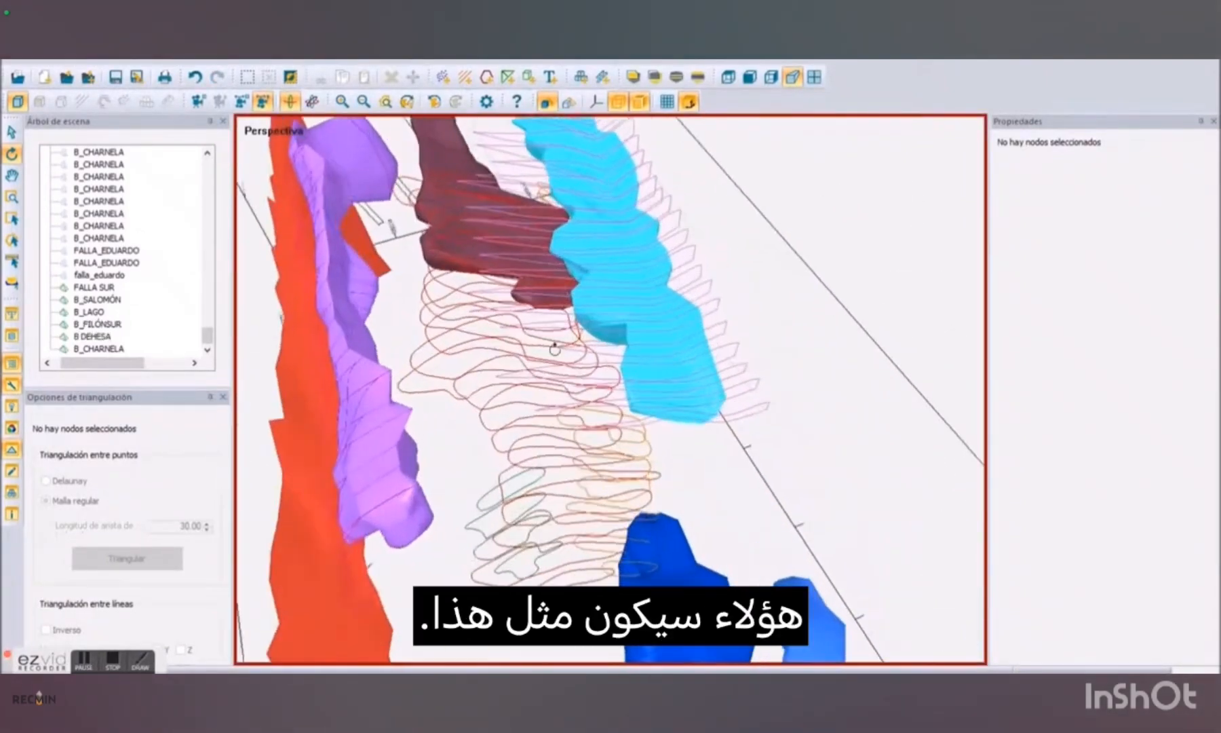
{"action": "left_click", "coordinate": [683, 370]}
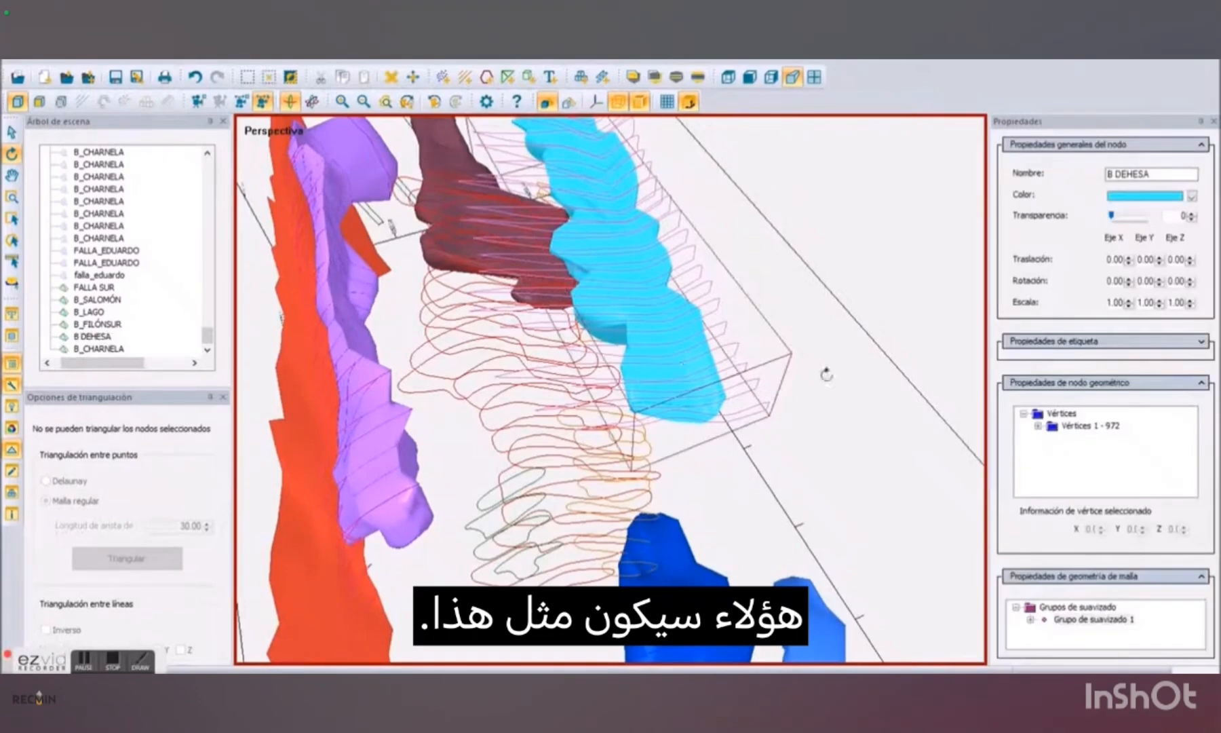
{"action": "left_click", "coordinate": [1192, 196]}
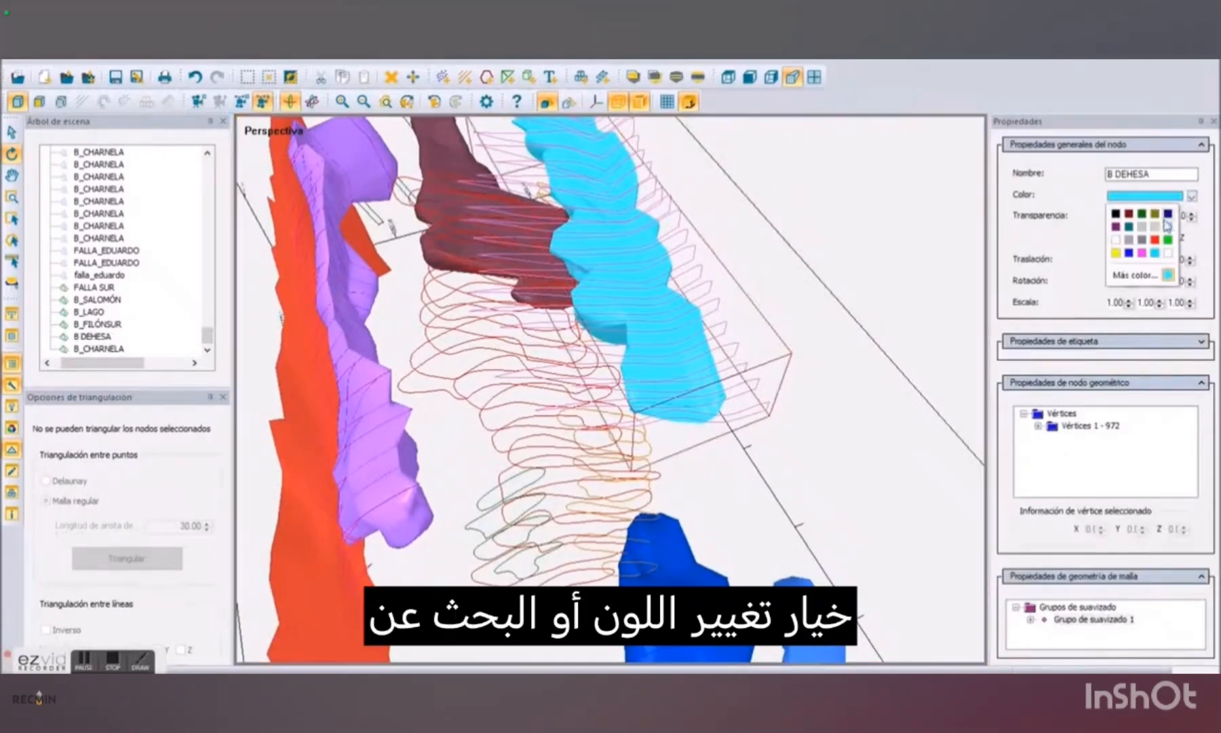
{"action": "left_click", "coordinate": [1133, 242]}
Triangulate the Recorte de 1 Isolineas cada 5 contour lines as a regular mesh with an edge length of 30.
{"action": "left_click_drag", "start_coordinate": [743, 474], "coordinate": [209, 166]}
{"action": "left_click", "coordinate": [679, 409]}
{"action": "left_click_drag", "start_coordinate": [679, 409], "coordinate": [711, 434]}
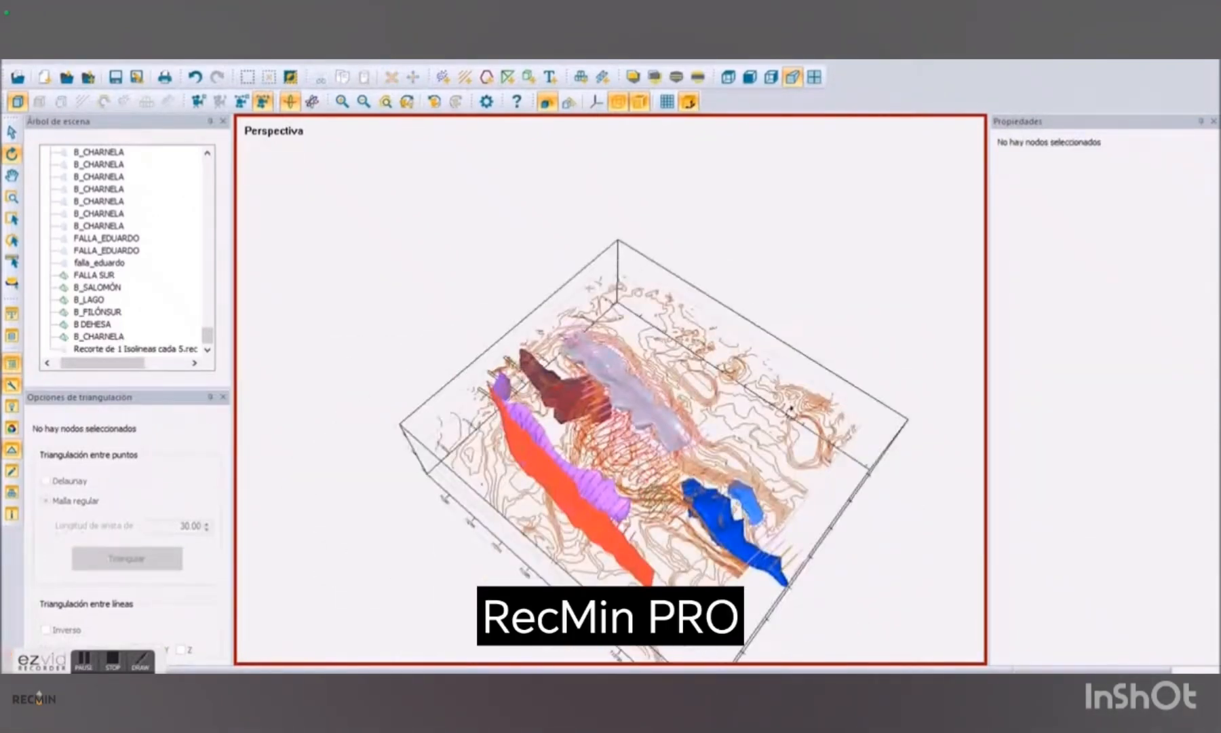
{"action": "left_click", "coordinate": [801, 396]}
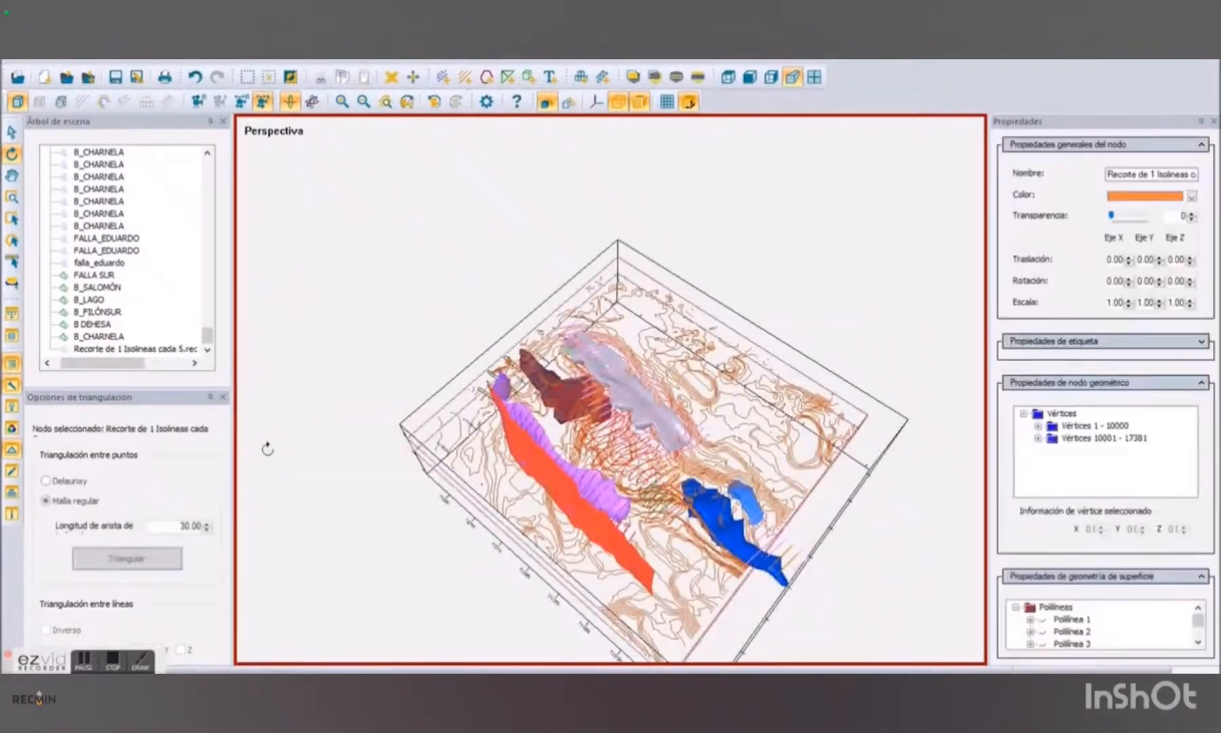
{"action": "left_click", "coordinate": [108, 559]}
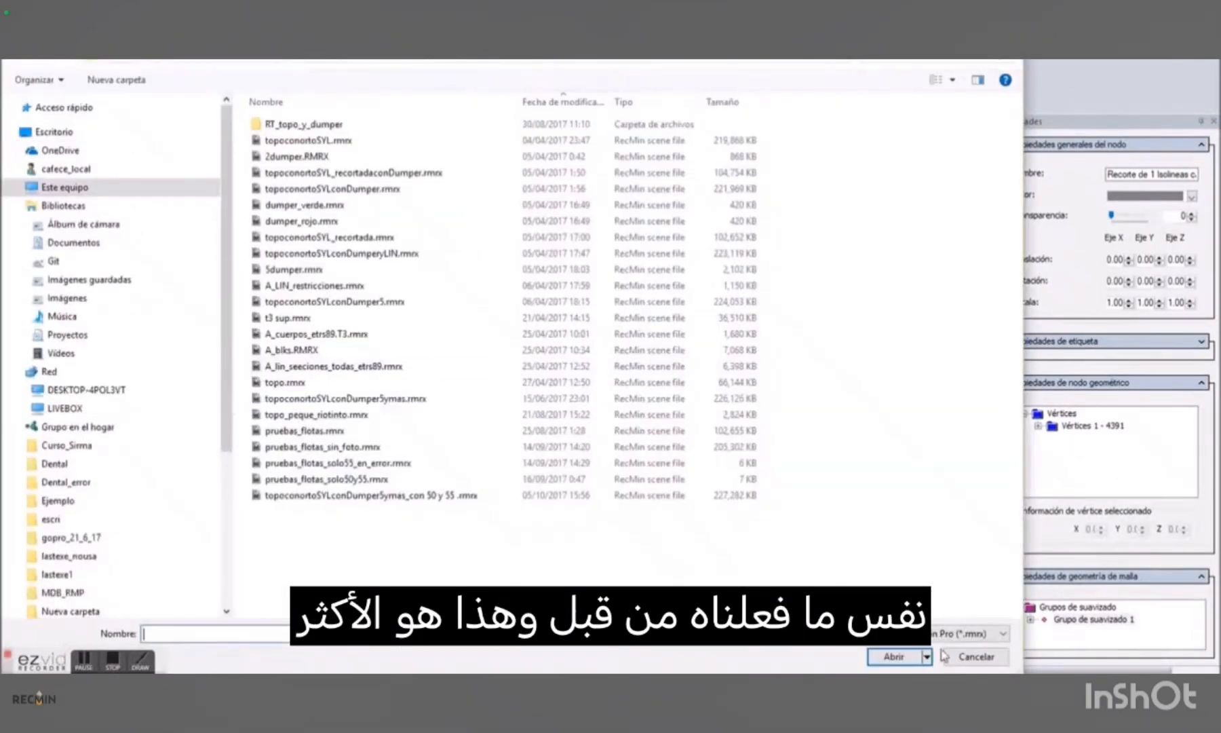
Import the raster image Riotinto_unionreferenciado.tif from the PENOA folder, using the raster data format filter.
{"action": "left_click", "coordinate": [937, 635]}
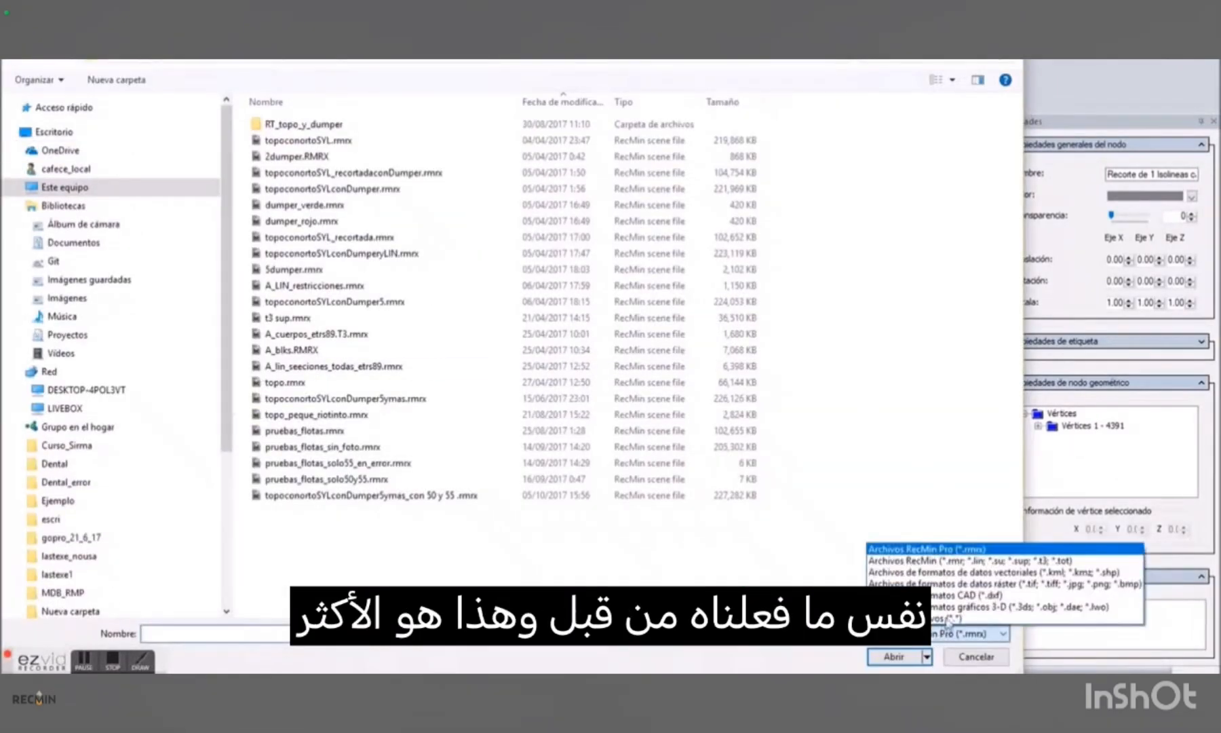
{"action": "left_click", "coordinate": [972, 584]}
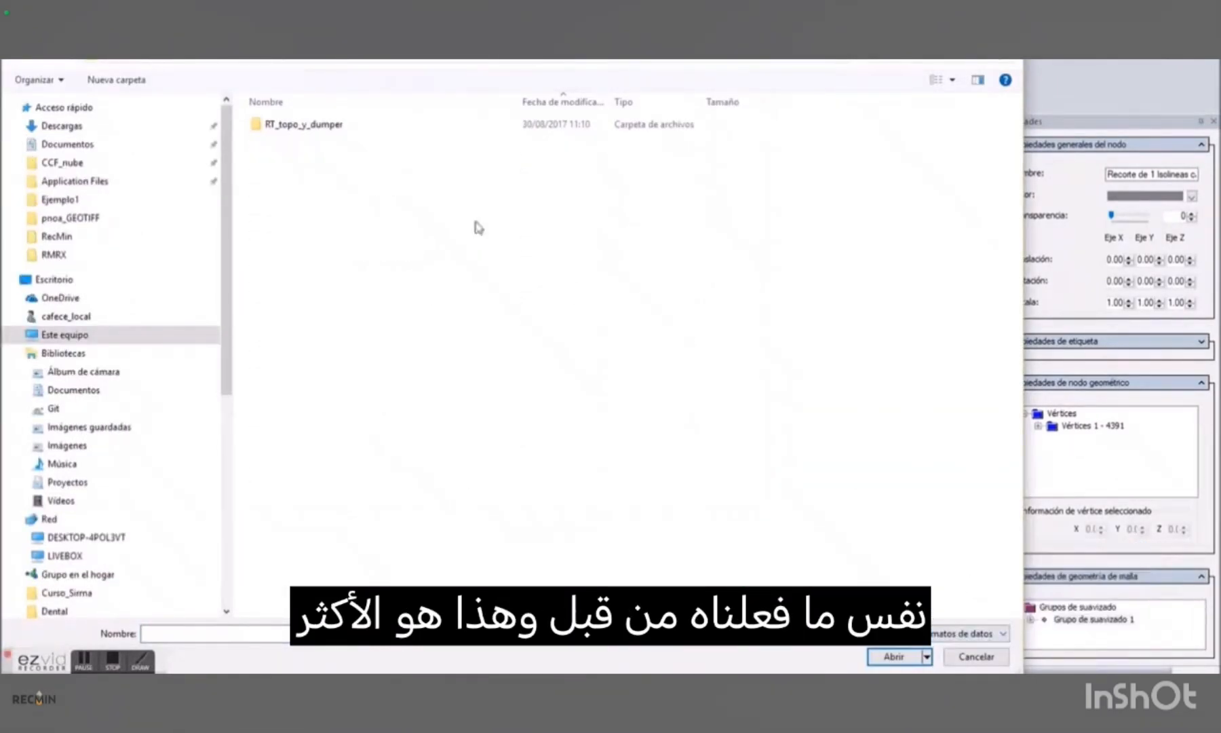
{"action": "left_click", "coordinate": [396, 58]}
{"action": "left_click", "coordinate": [352, 60]}
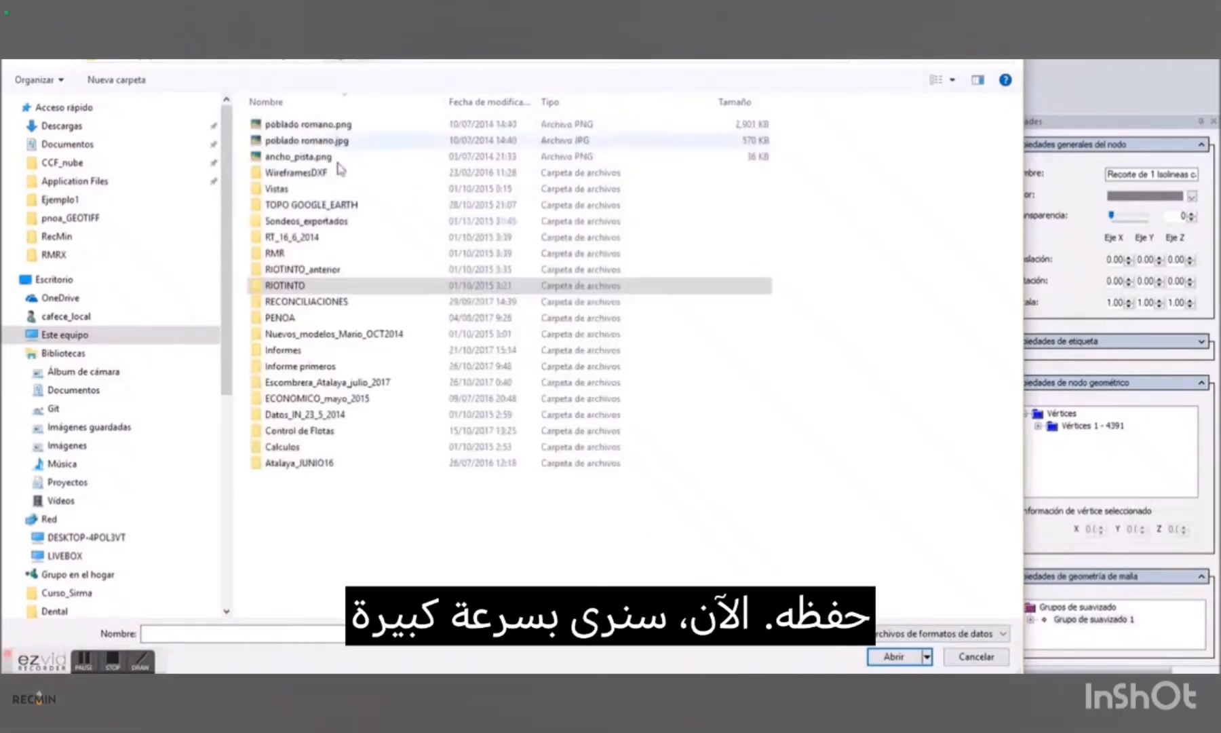
{"action": "left_click", "coordinate": [302, 324]}
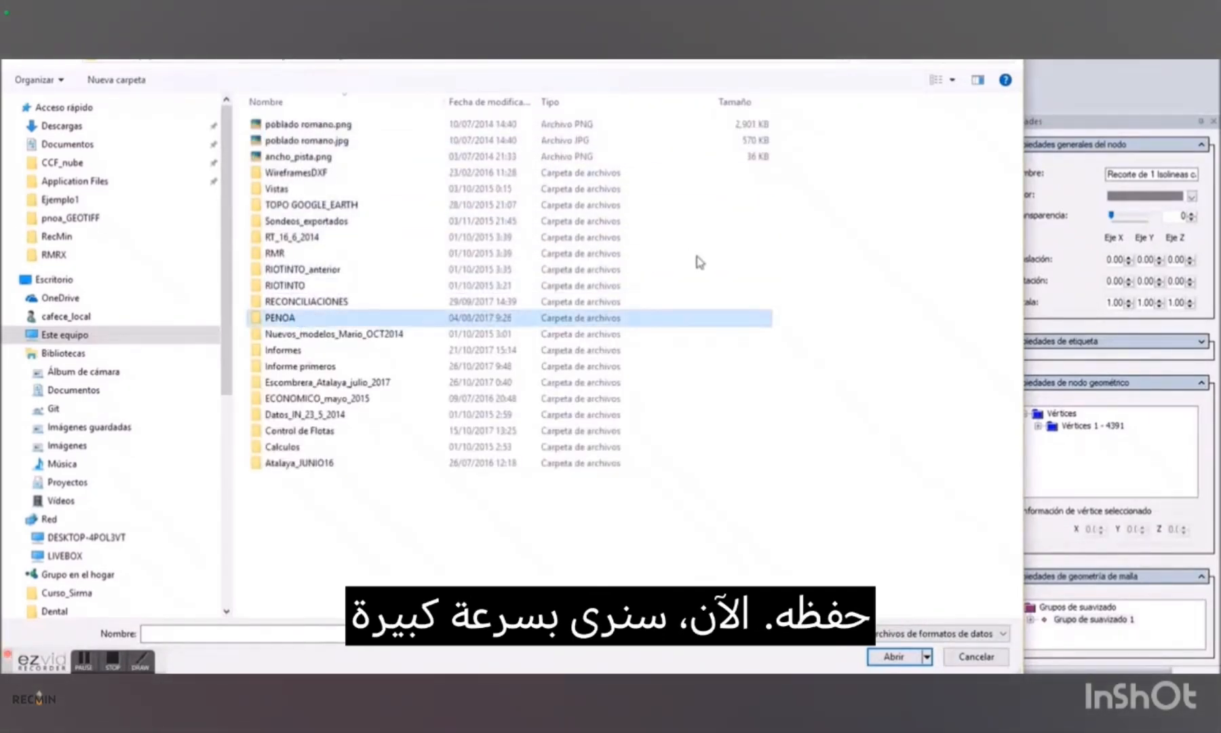
{"action": "double_click", "coordinate": [482, 318]}
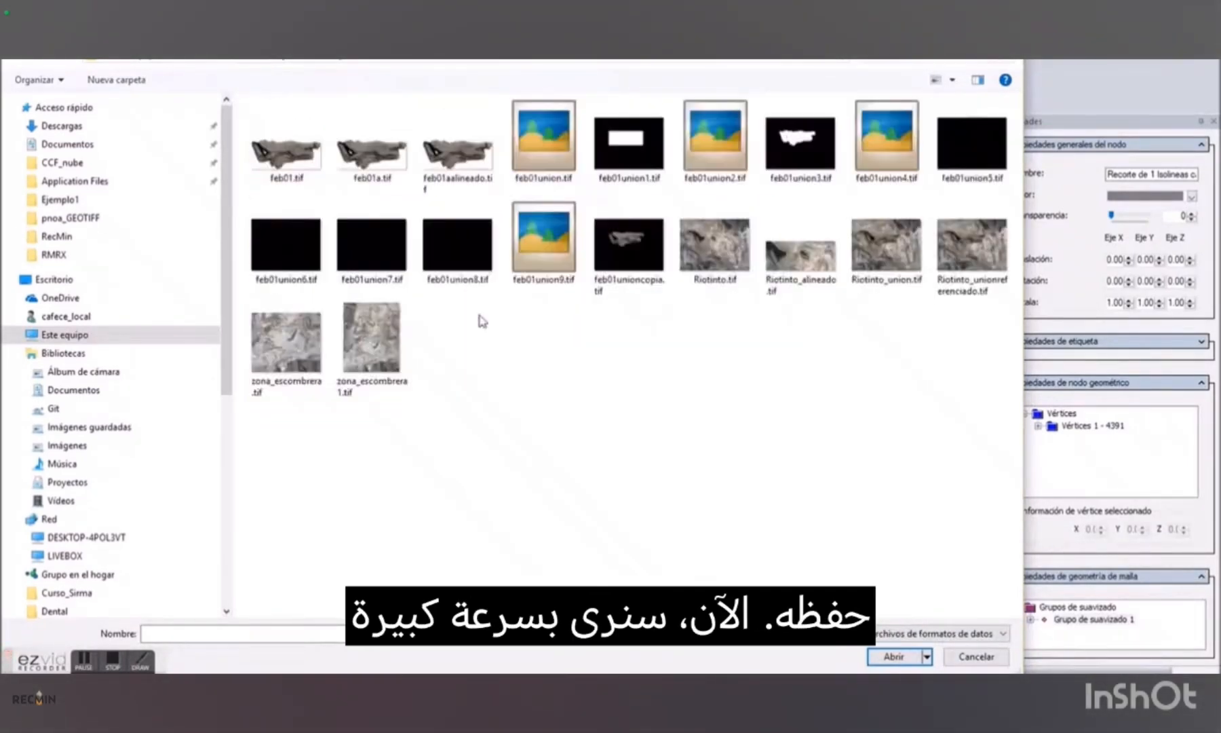
{"action": "double_click", "coordinate": [972, 251]}
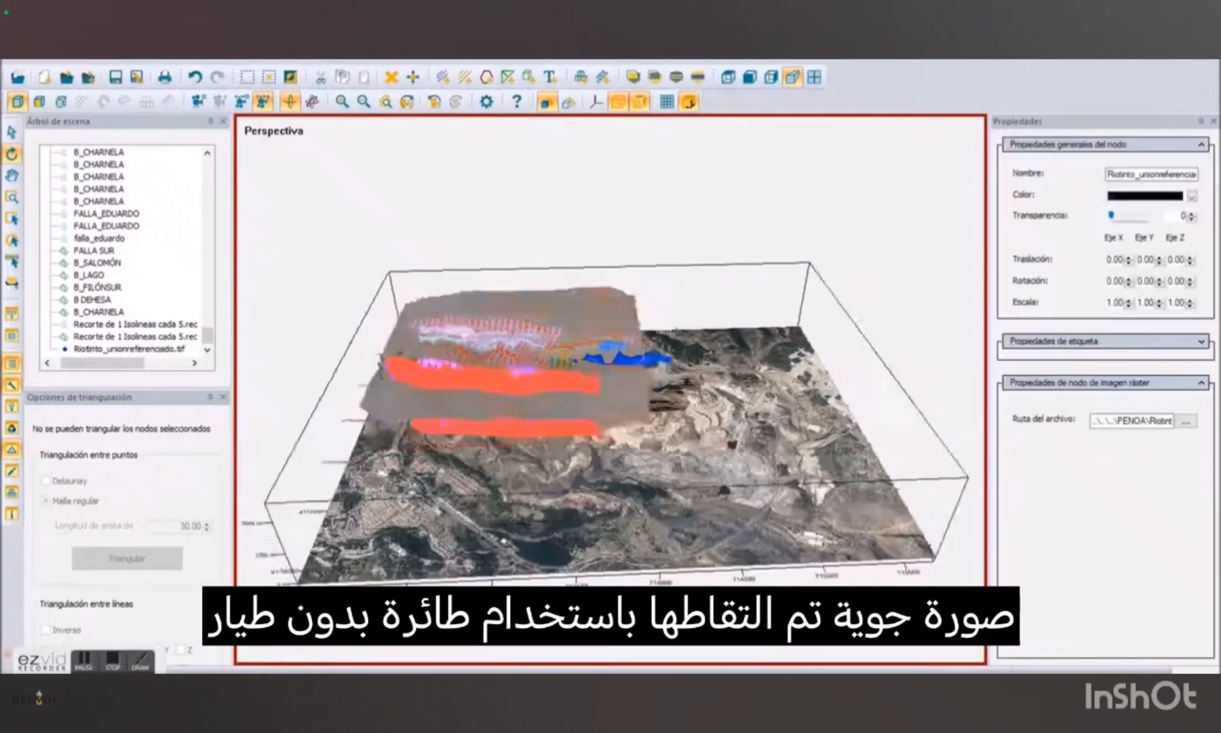
{"action": "left_click_drag", "start_coordinate": [727, 339], "coordinate": [610, 414]}
{"action": "scroll", "coordinate": [676, 434], "scroll_direction": "up", "scroll_amount": 3}
{"action": "scroll", "coordinate": [677, 434], "scroll_direction": "up", "scroll_amount": 2}
{"action": "scroll", "coordinate": [603, 483], "scroll_direction": "up", "scroll_amount": 4}
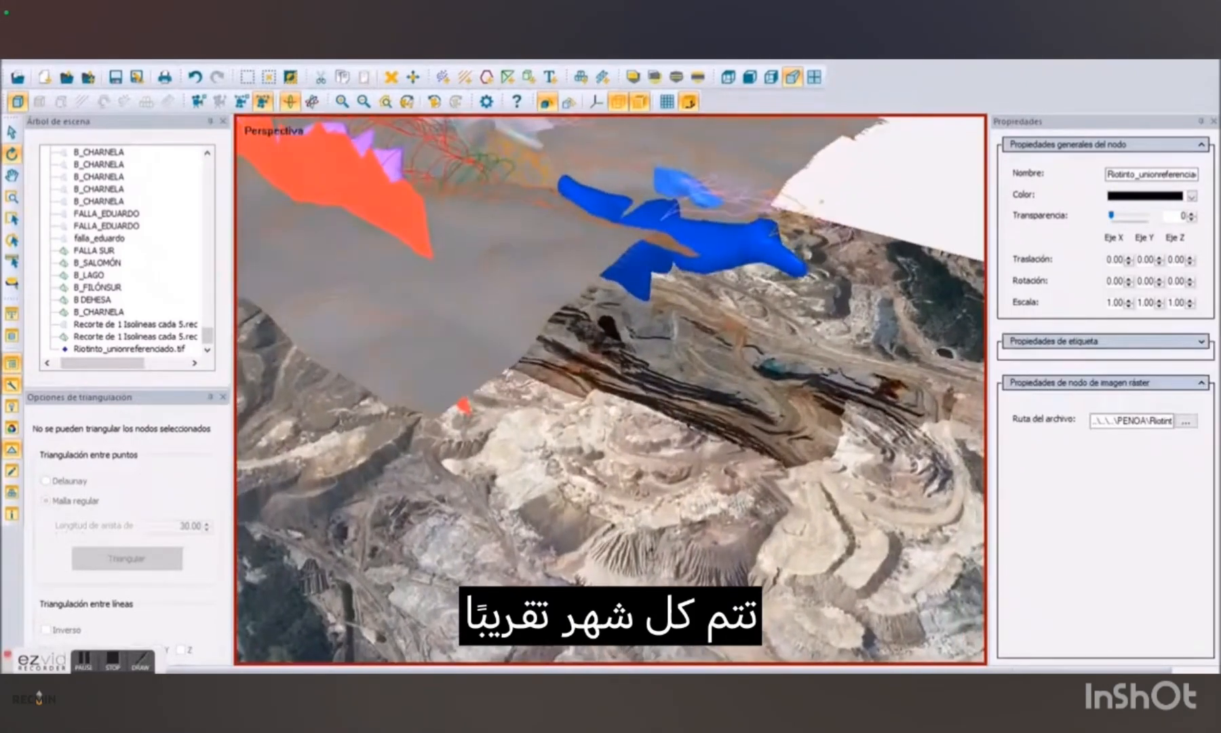
Drape the Riotinto_unionreferenciado.tif aerial image over the triangulated Recorte de 1 Isolineas cada 5 terrain mesh.
{"action": "right_click", "coordinate": [686, 567]}
{"action": "left_click", "coordinate": [766, 300]}
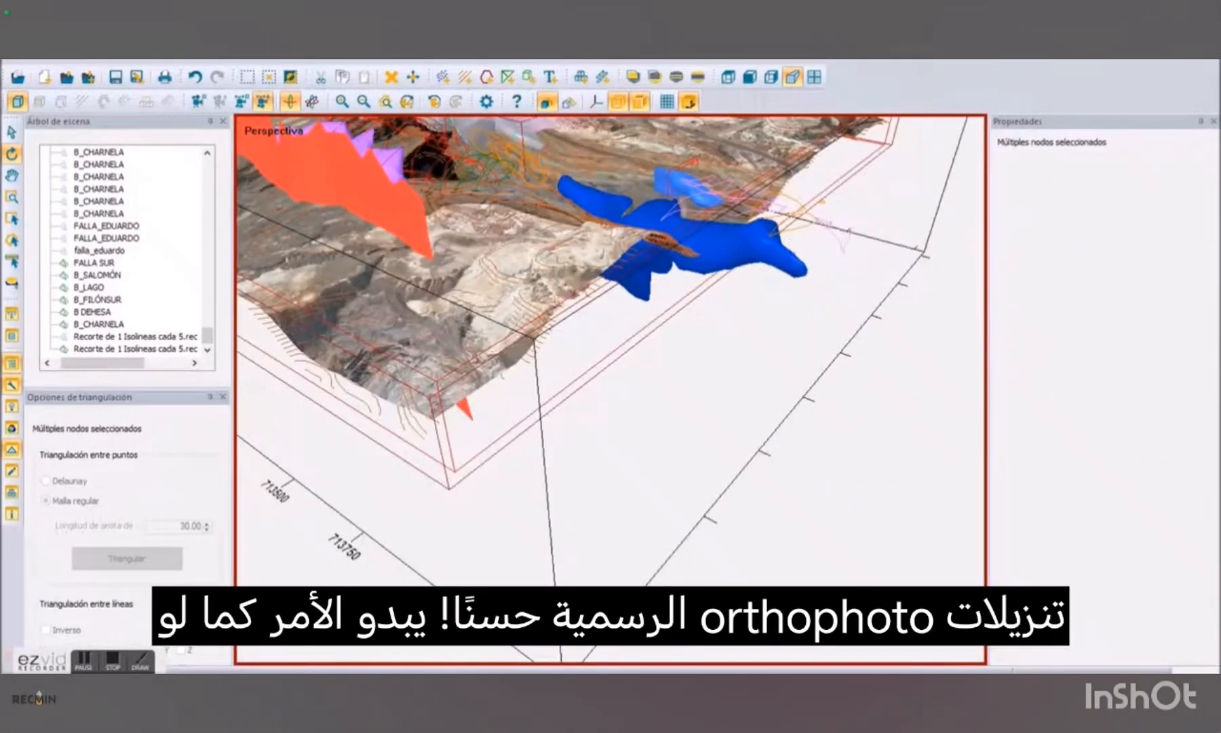
{"action": "left_click", "coordinate": [407, 105]}
{"action": "left_click_drag", "start_coordinate": [503, 359], "coordinate": [821, 326]}
{"action": "left_click_drag", "start_coordinate": [678, 366], "coordinate": [567, 320]}
{"action": "scroll", "coordinate": [665, 380], "scroll_direction": "up", "scroll_amount": 5}
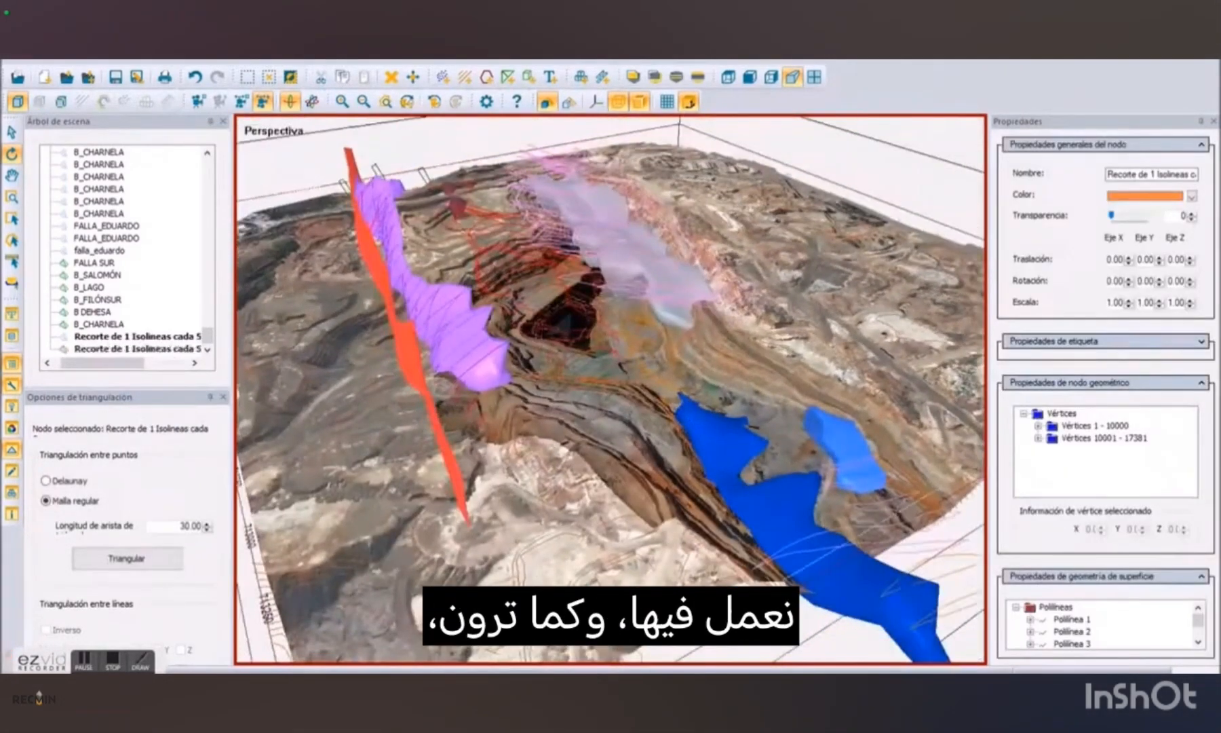
{"action": "scroll", "coordinate": [567, 320], "scroll_direction": "up", "scroll_amount": 3}
Hide all the section line nodes in the scene tree, from the first GOSSAN through falla_eduardo.
{"action": "scroll", "coordinate": [211, 334], "scroll_direction": "up", "scroll_amount": 10}
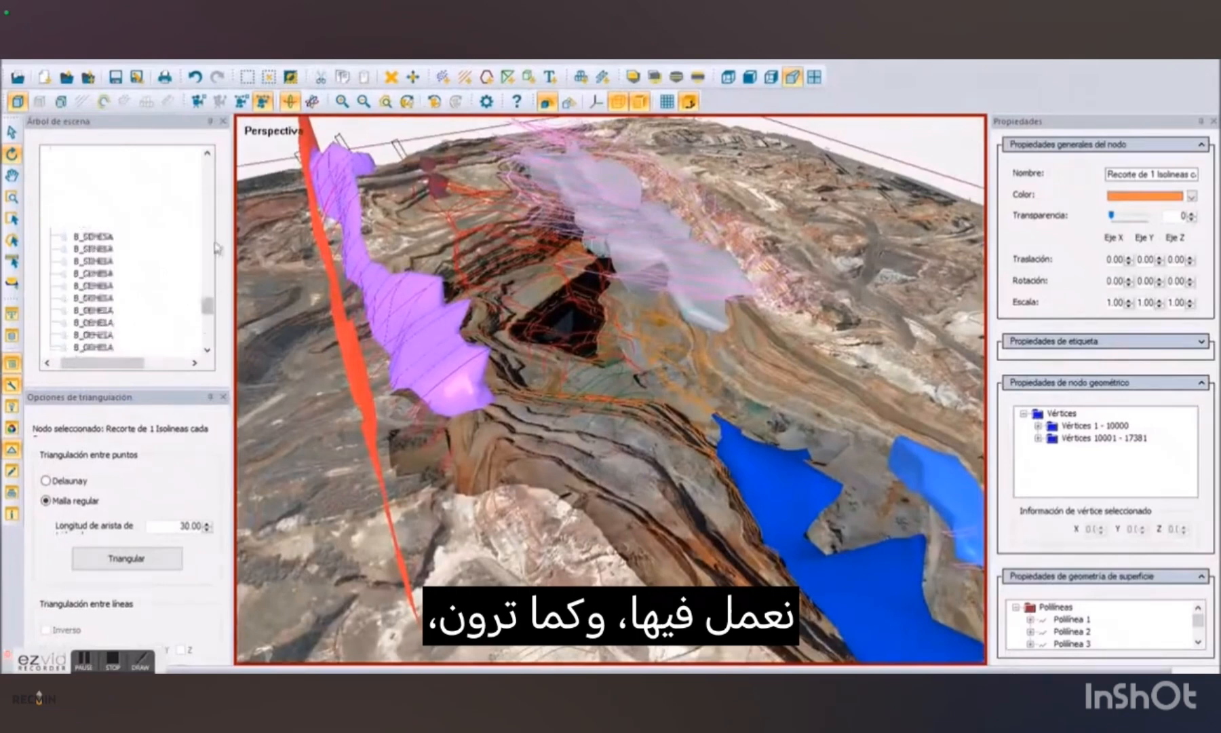
{"action": "left_click", "coordinate": [203, 250]}
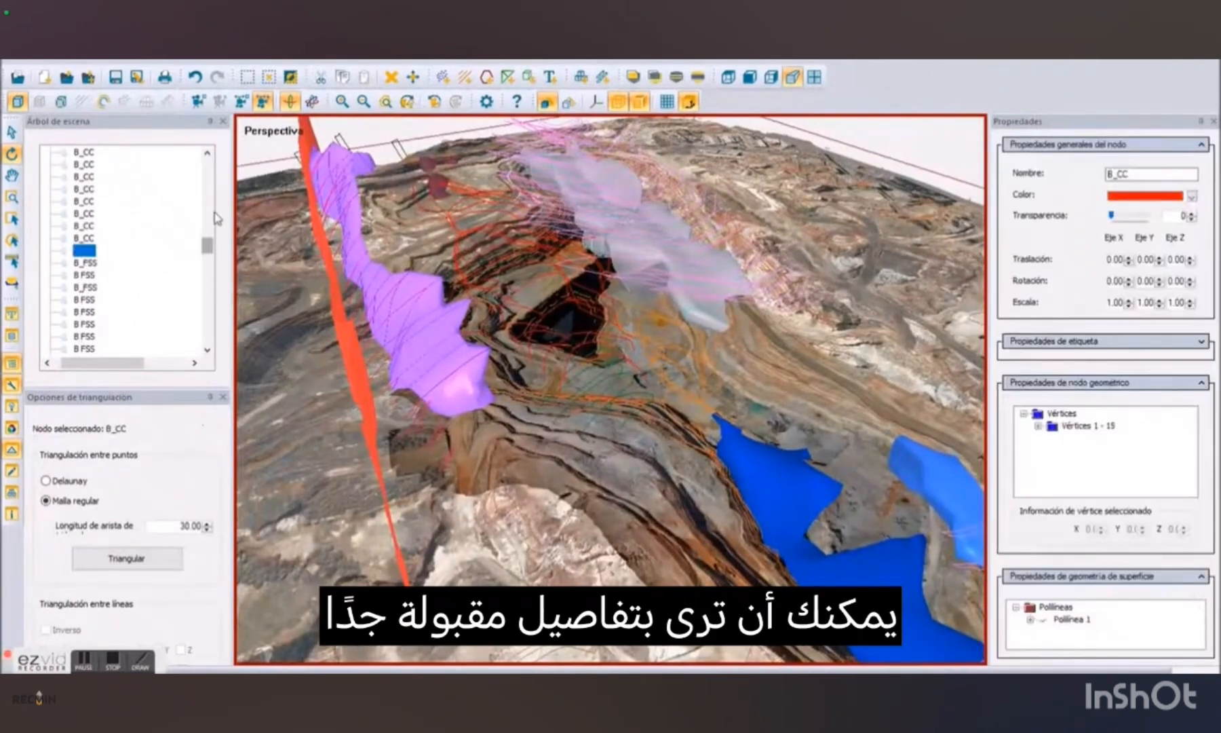
{"action": "left_click_drag", "start_coordinate": [208, 249], "coordinate": [234, 157]}
{"action": "left_click", "coordinate": [95, 164]}
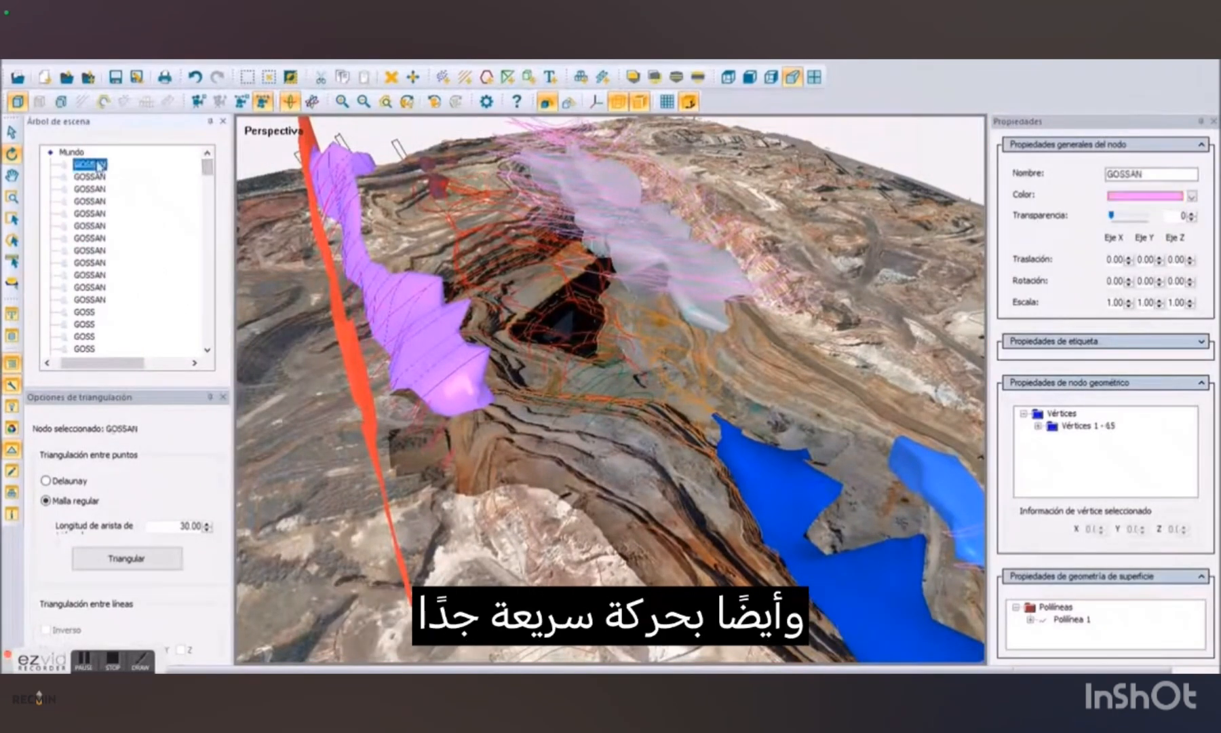
{"action": "left_click_drag", "start_coordinate": [206, 170], "coordinate": [212, 348]}
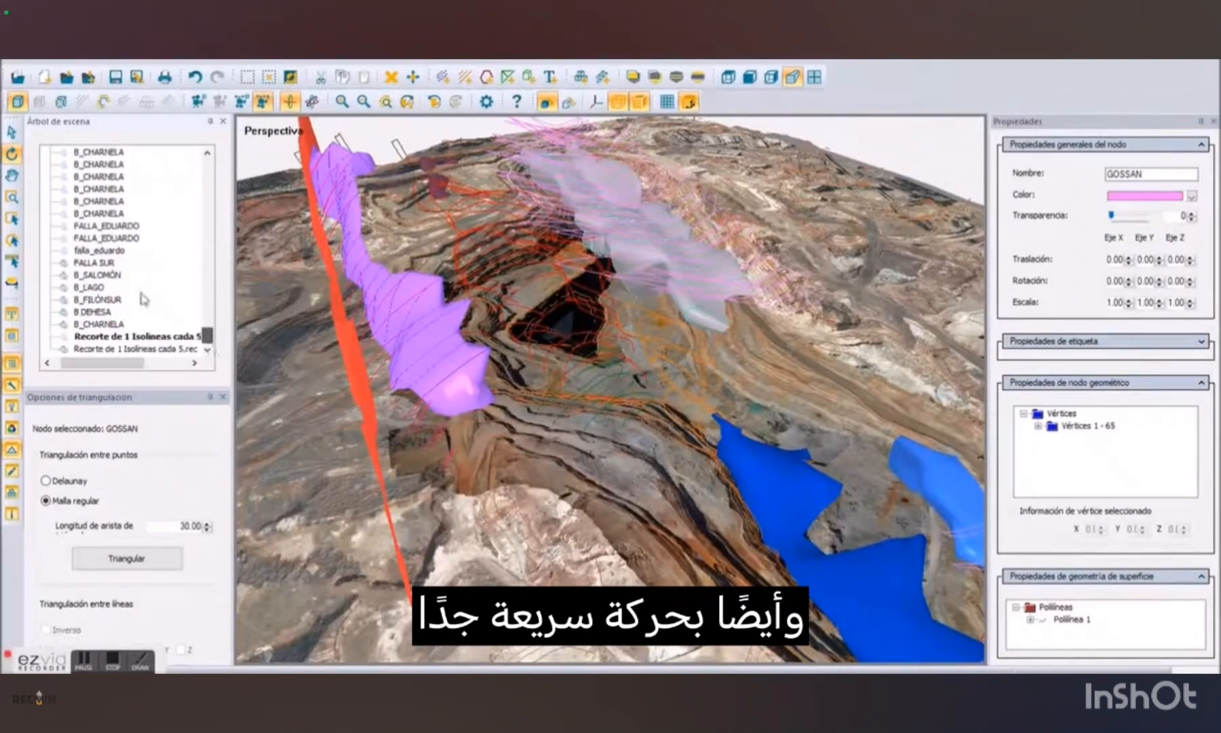
{"action": "left_click", "coordinate": [118, 252], "text": "shift"}
{"action": "right_click", "coordinate": [118, 252]}
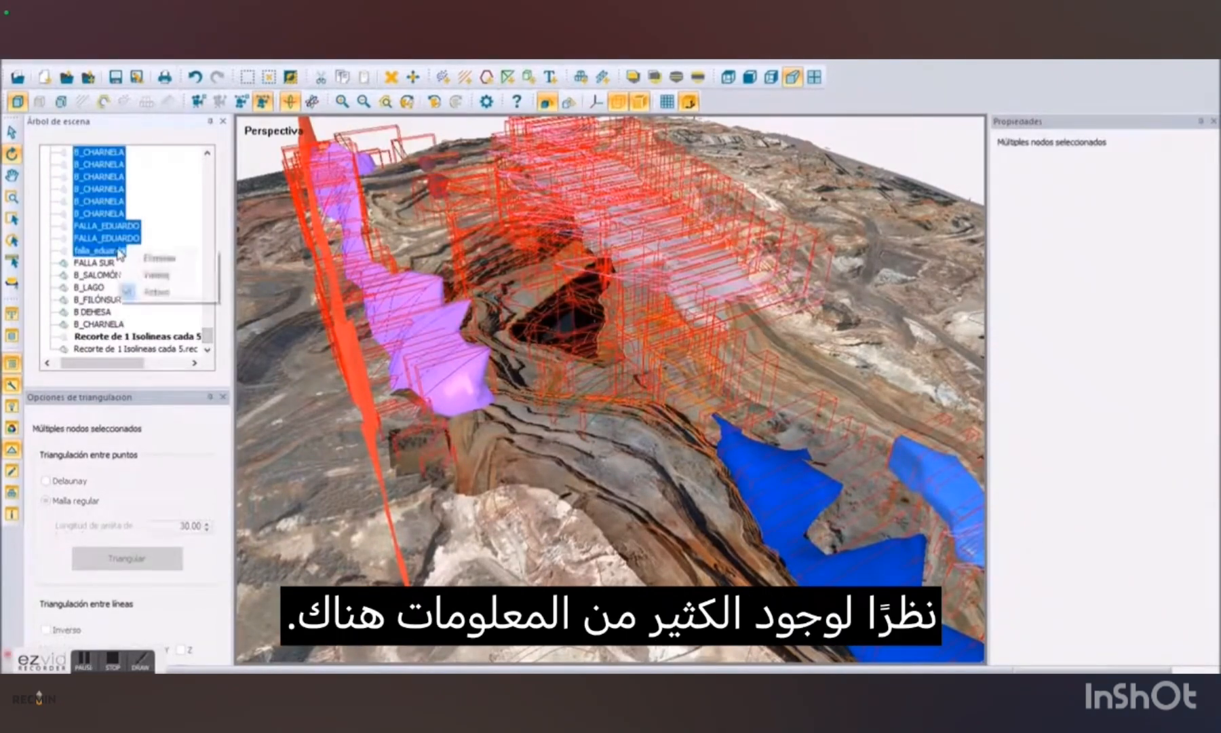
{"action": "left_click", "coordinate": [156, 275]}
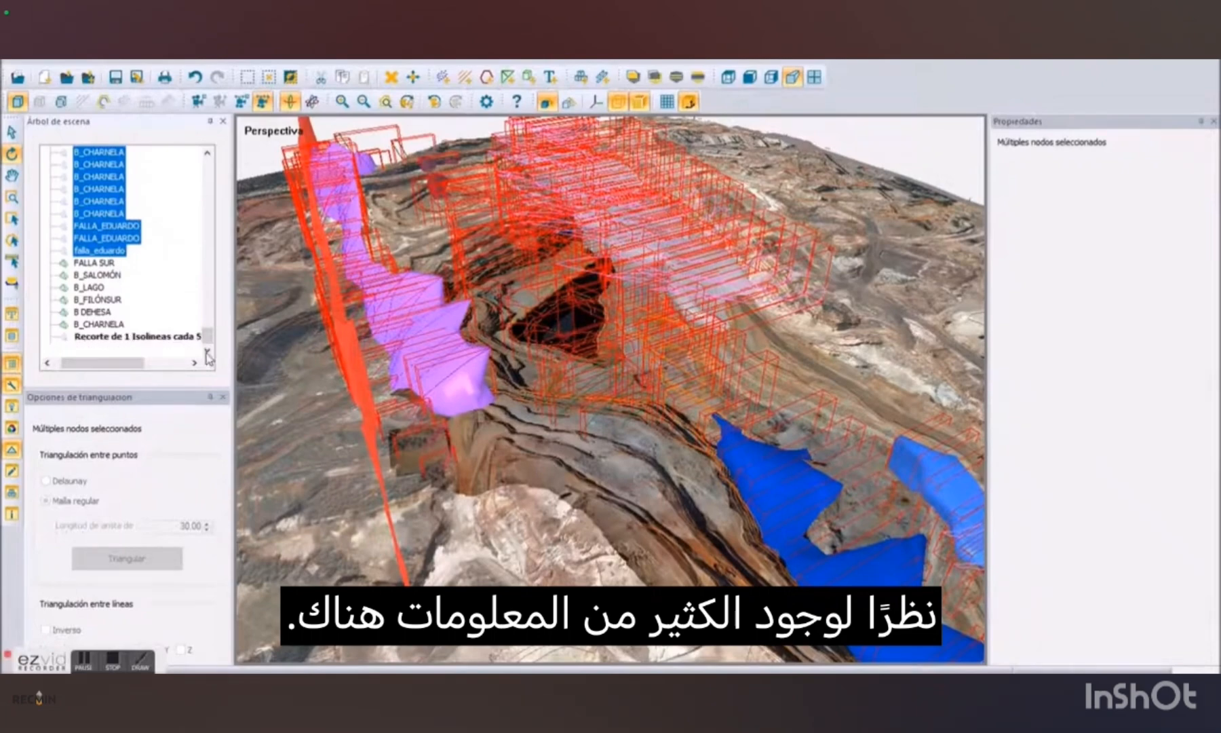
{"action": "right_click", "coordinate": [129, 242]}
{"action": "left_click", "coordinate": [165, 274]}
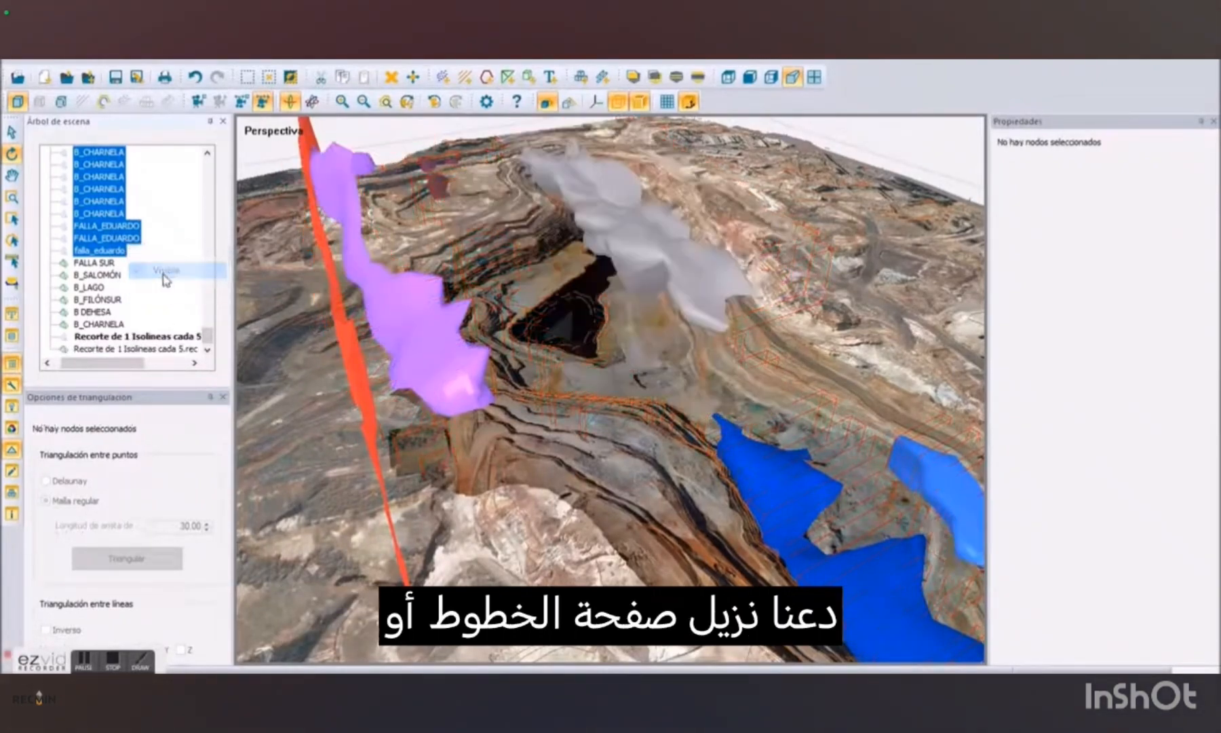
Try moving the grey B DEHESA body freehand across the pit and undo the move.
{"action": "left_click_drag", "start_coordinate": [542, 367], "coordinate": [445, 359]}
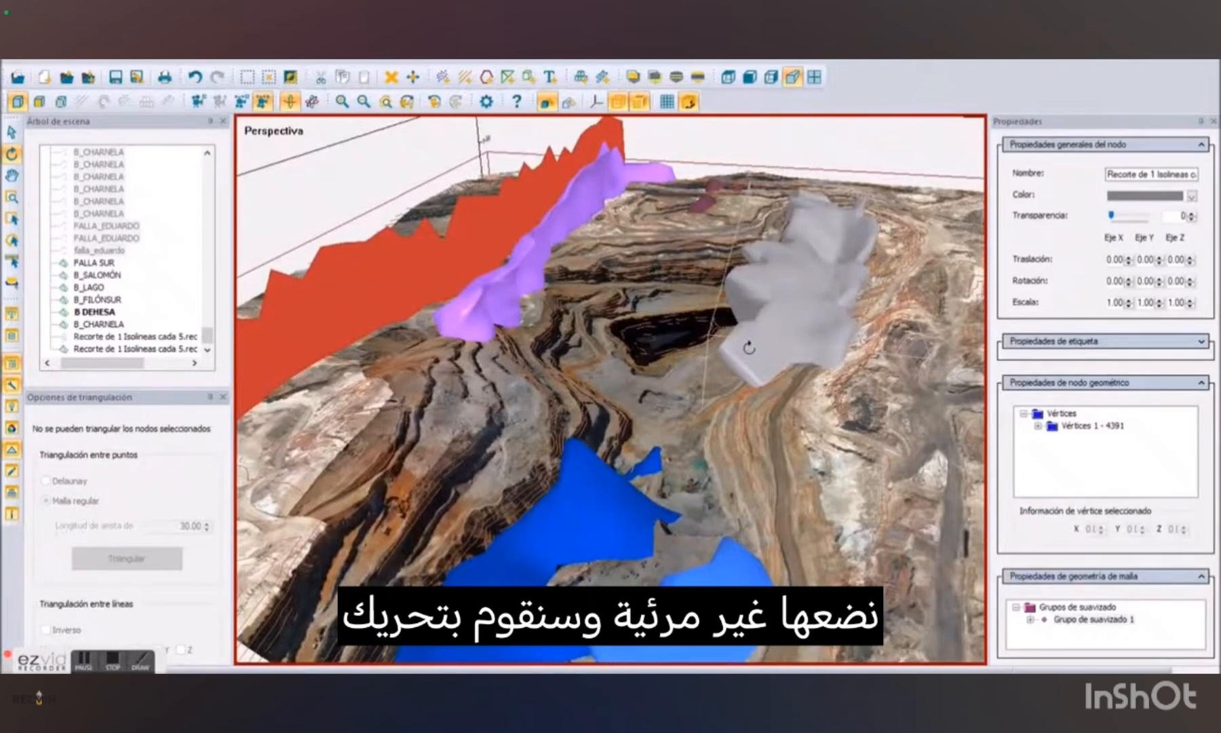
{"action": "left_click", "coordinate": [749, 348]}
{"action": "right_click", "coordinate": [748, 348]}
{"action": "left_click", "coordinate": [770, 378]}
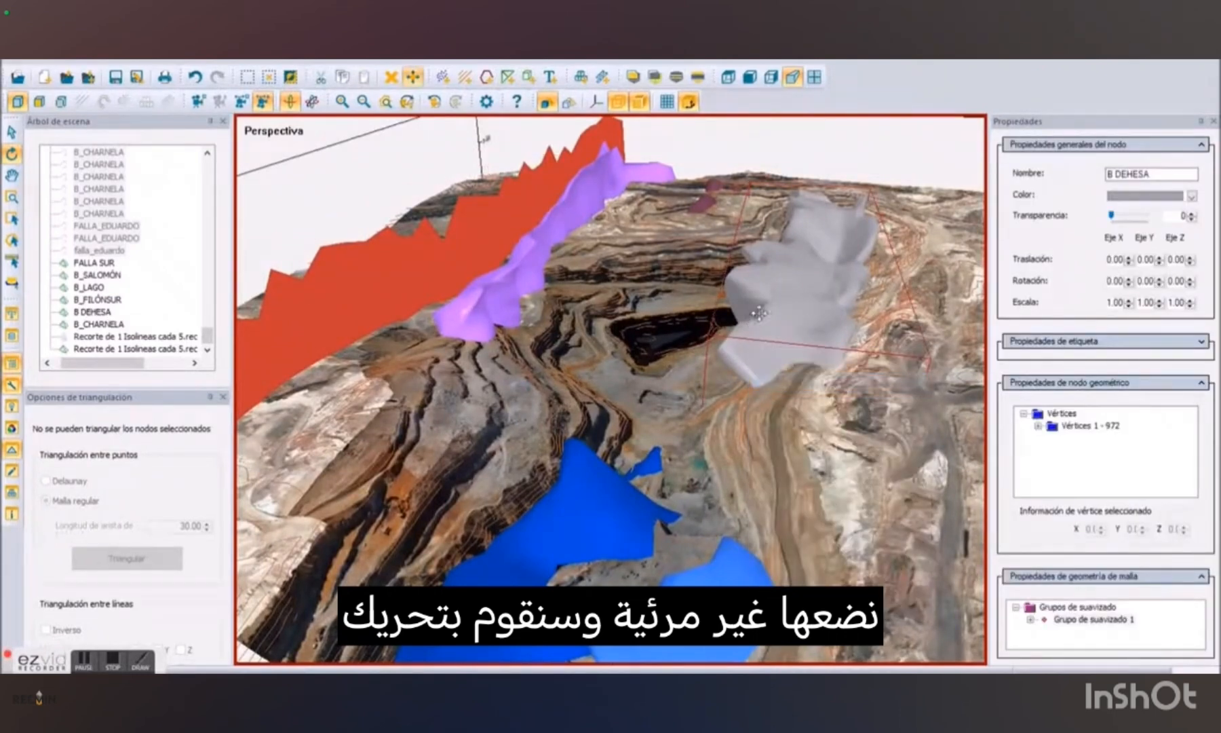
{"action": "left_click_drag", "start_coordinate": [758, 313], "coordinate": [751, 399]}
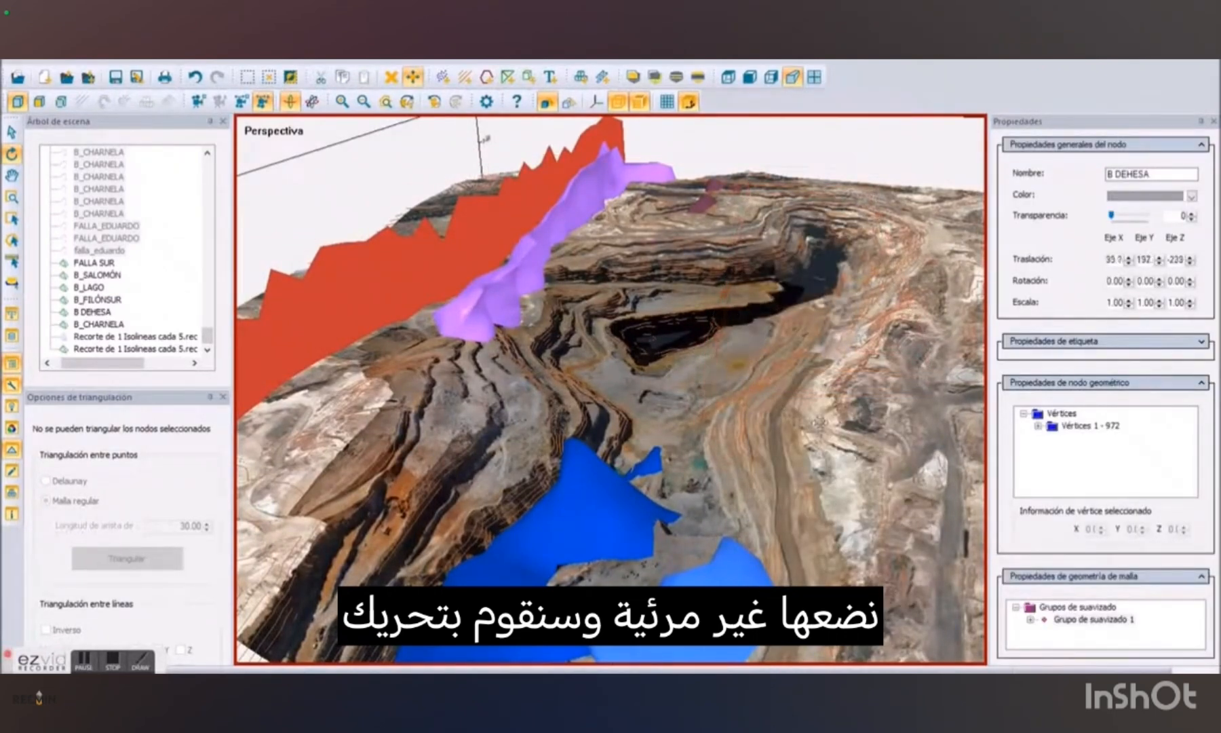
{"action": "left_click_drag", "start_coordinate": [819, 422], "coordinate": [562, 298]}
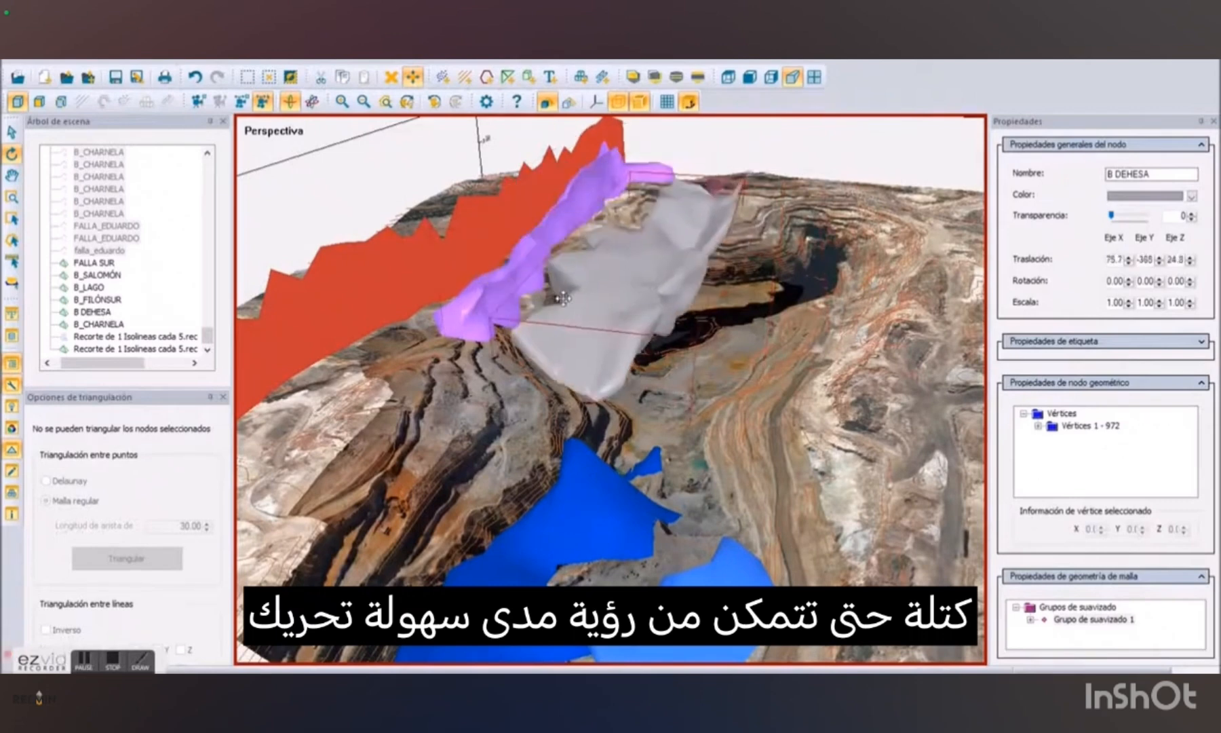
{"action": "left_click", "coordinate": [196, 78]}
{"action": "left_click", "coordinate": [891, 161]}
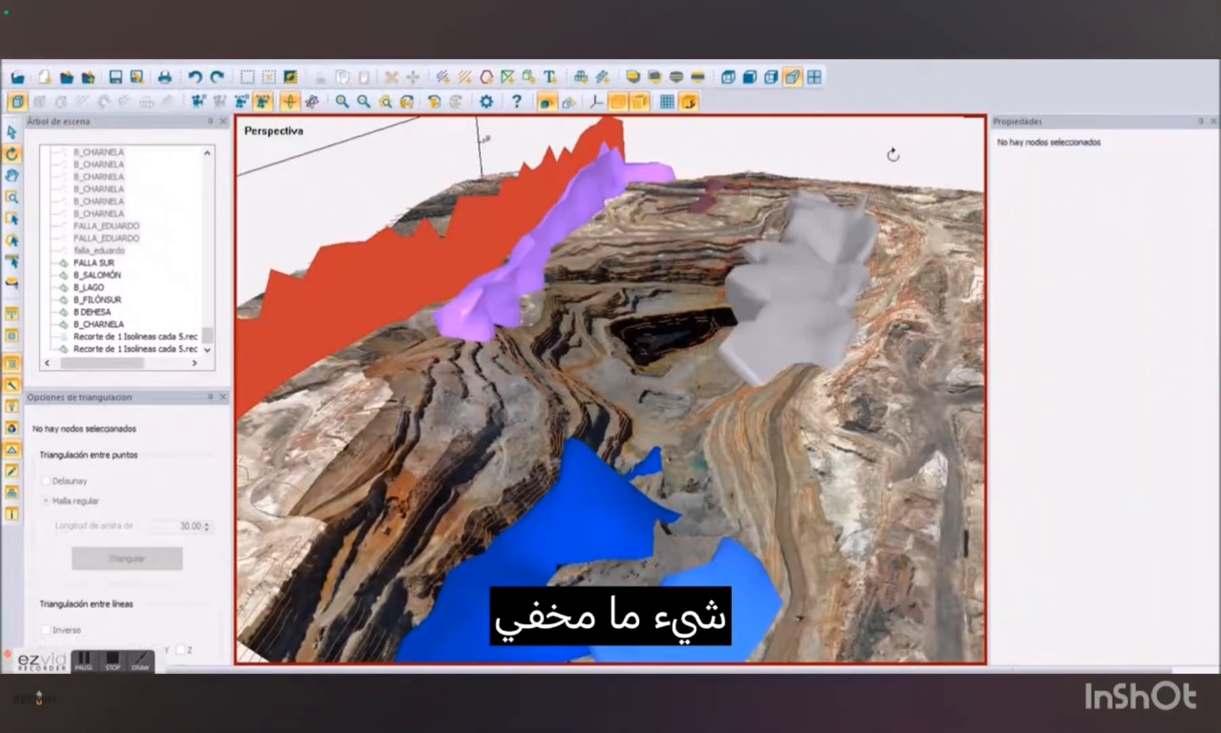
Examine the draped aerial image and the orebodies around the pit from several angles, both close up and from afar.
{"action": "left_click", "coordinate": [740, 385]}
{"action": "scroll", "coordinate": [740, 386], "scroll_direction": "down", "scroll_amount": 4}
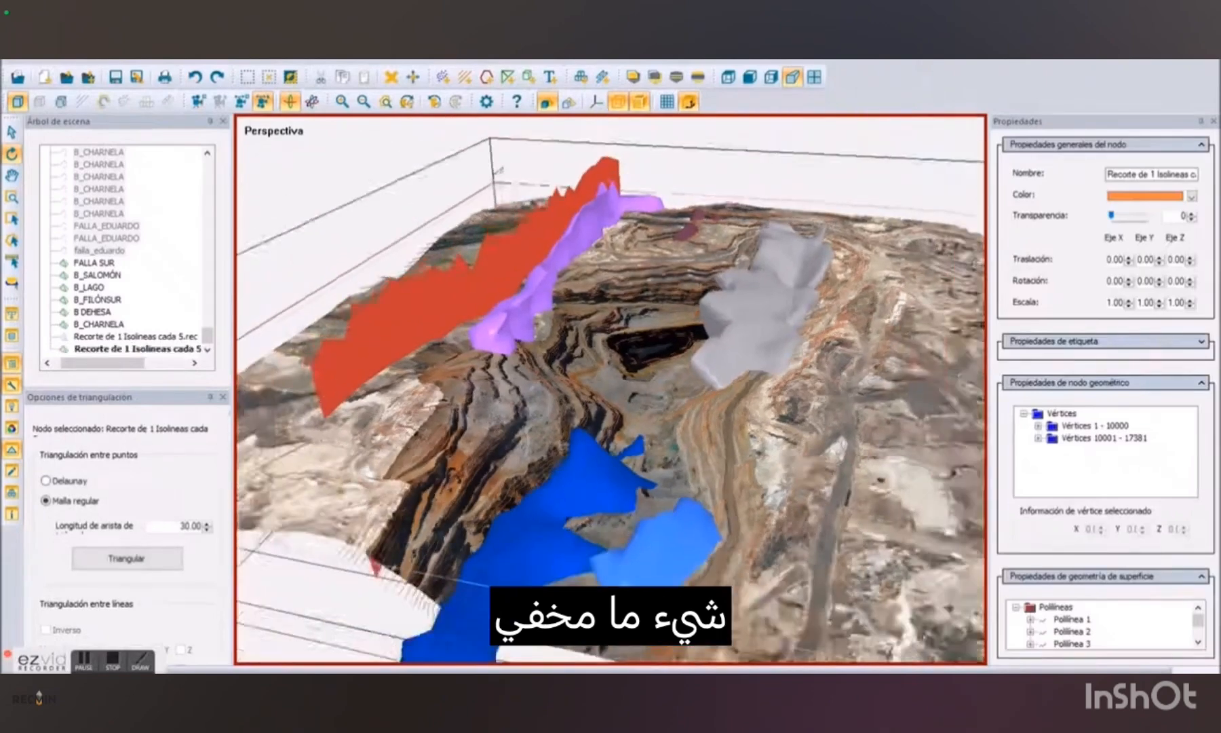
{"action": "left_click_drag", "start_coordinate": [741, 385], "coordinate": [750, 434]}
{"action": "left_click_drag", "start_coordinate": [678, 353], "coordinate": [760, 461]}
{"action": "left_click_drag", "start_coordinate": [759, 610], "coordinate": [1045, 522]}
{"action": "scroll", "coordinate": [639, 417], "scroll_direction": "up", "scroll_amount": 10}
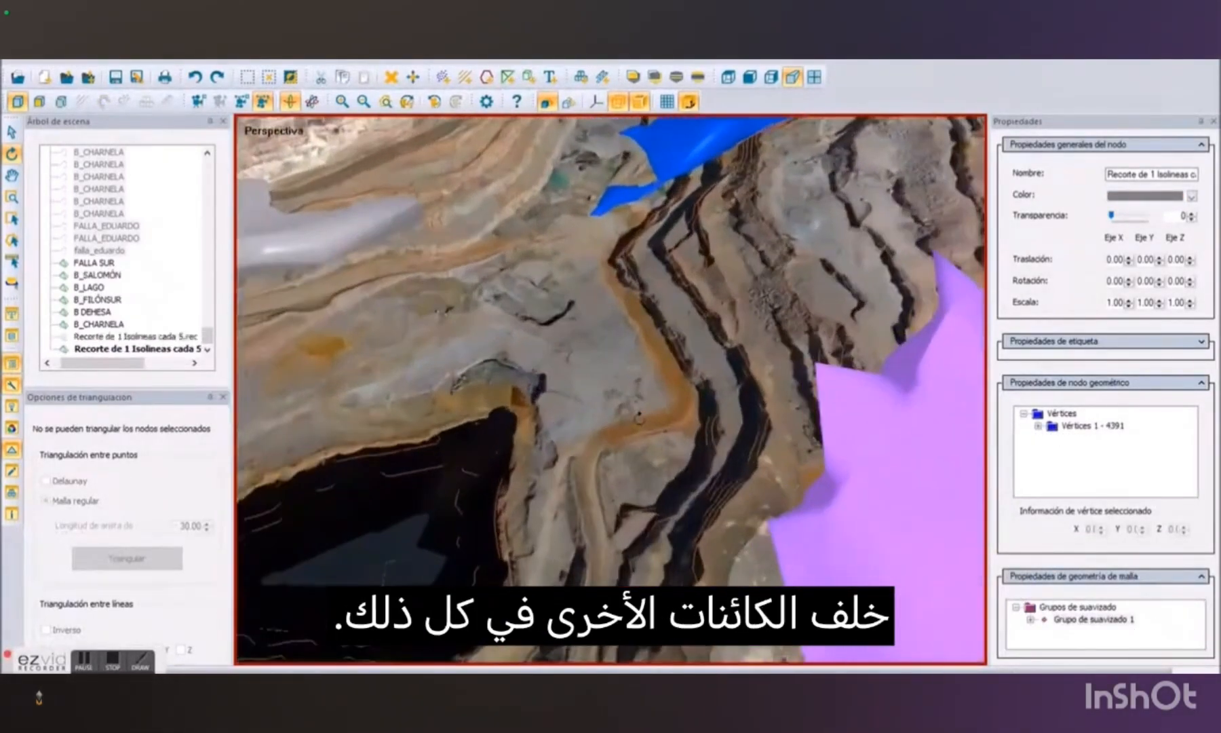
{"action": "left_click_drag", "start_coordinate": [639, 416], "coordinate": [801, 325]}
{"action": "left_click_drag", "start_coordinate": [780, 379], "coordinate": [574, 475]}
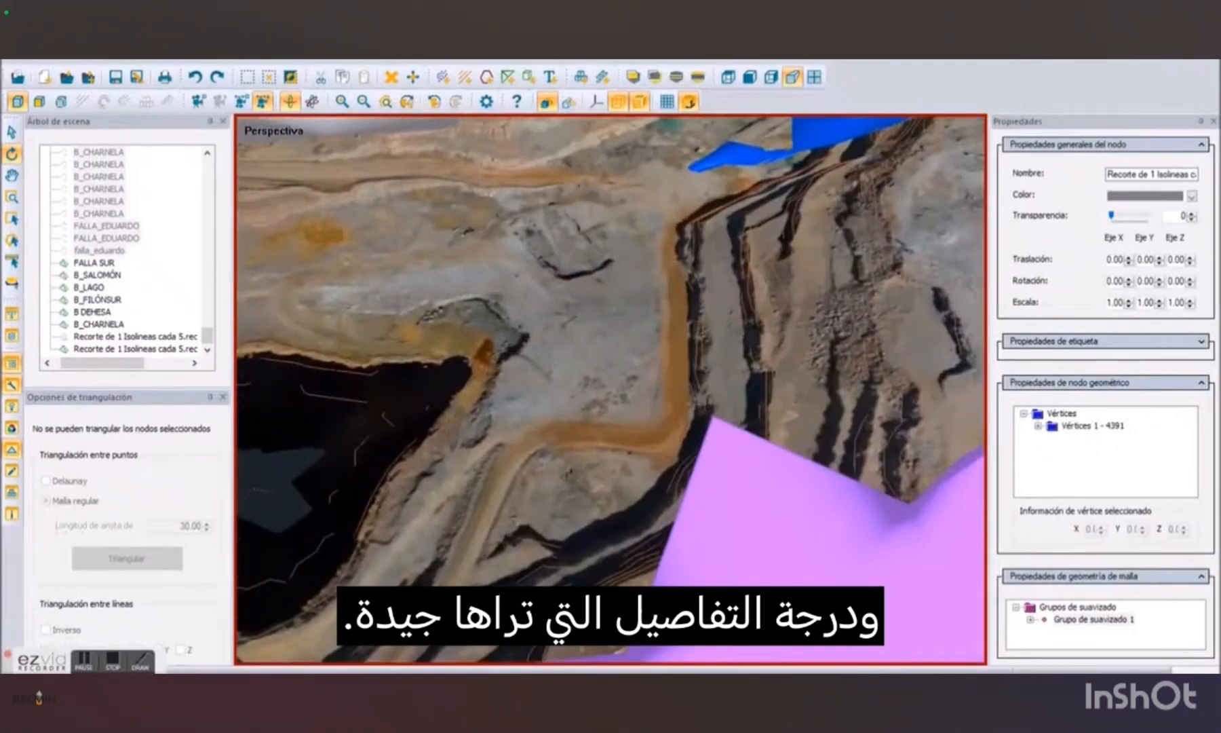
{"action": "scroll", "coordinate": [575, 475], "scroll_direction": "down", "scroll_amount": 5}
{"action": "scroll", "coordinate": [575, 473], "scroll_direction": "down", "scroll_amount": 3}
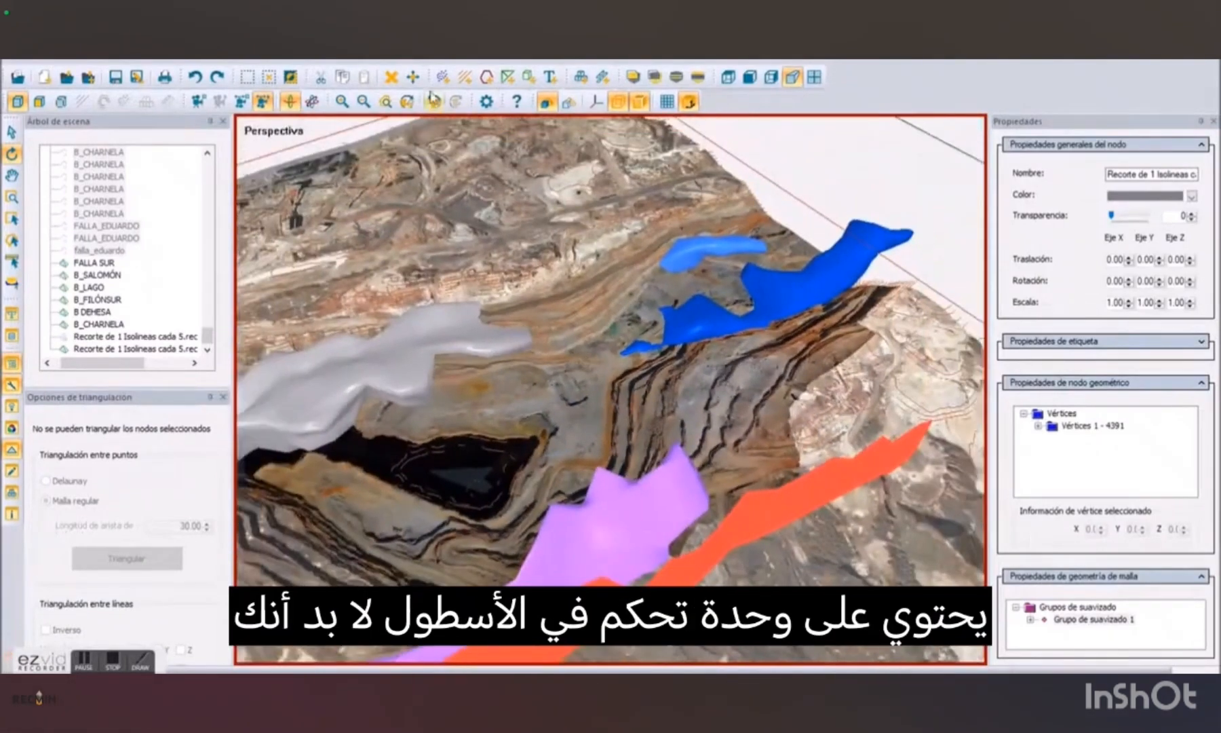
{"action": "left_click_drag", "start_coordinate": [484, 348], "coordinate": [412, 179]}
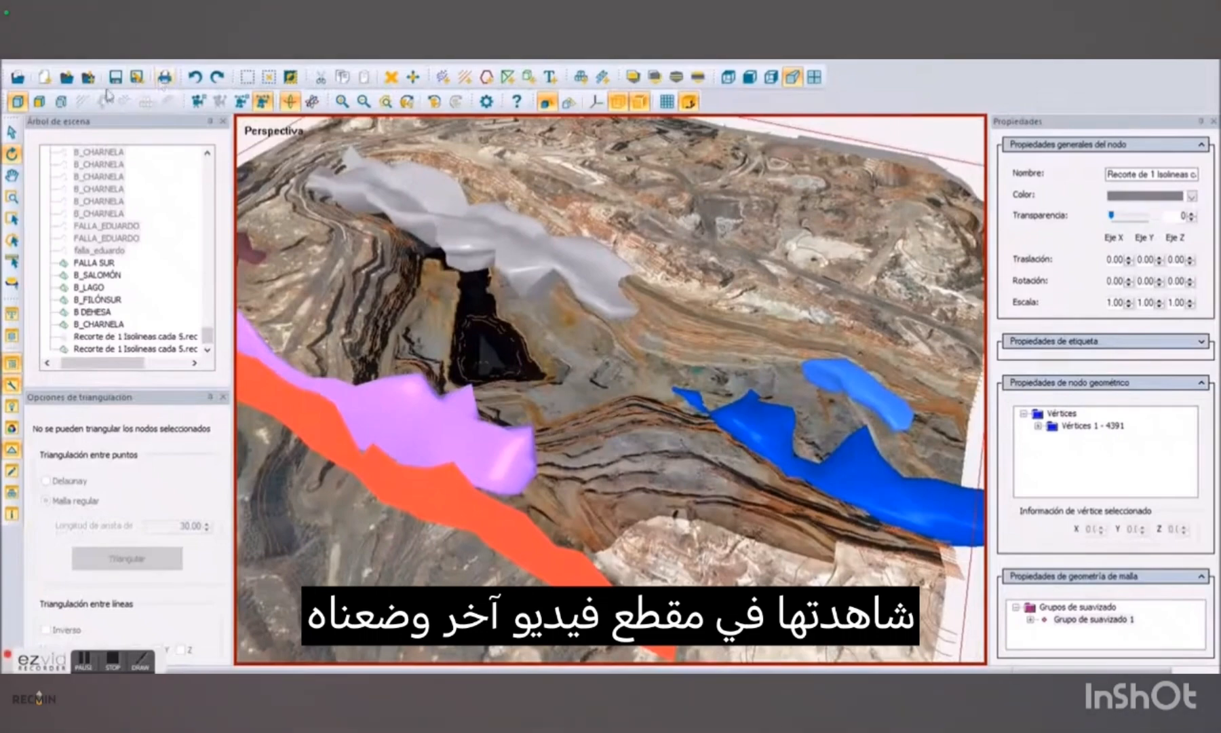
Add a file-based drillhole model with all available drillholes, loading the cu samples coloured by the Imported_Cu_1 legend.
{"action": "left_click", "coordinate": [621, 103]}
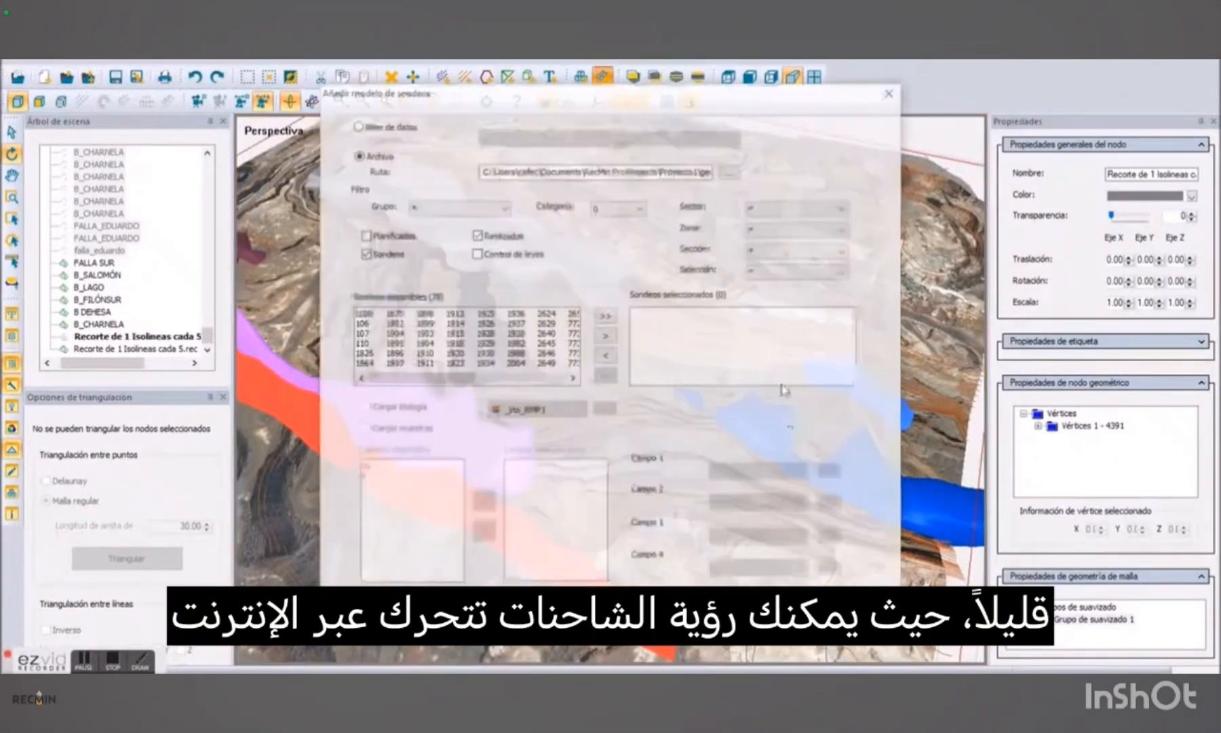
{"action": "left_click", "coordinate": [606, 317]}
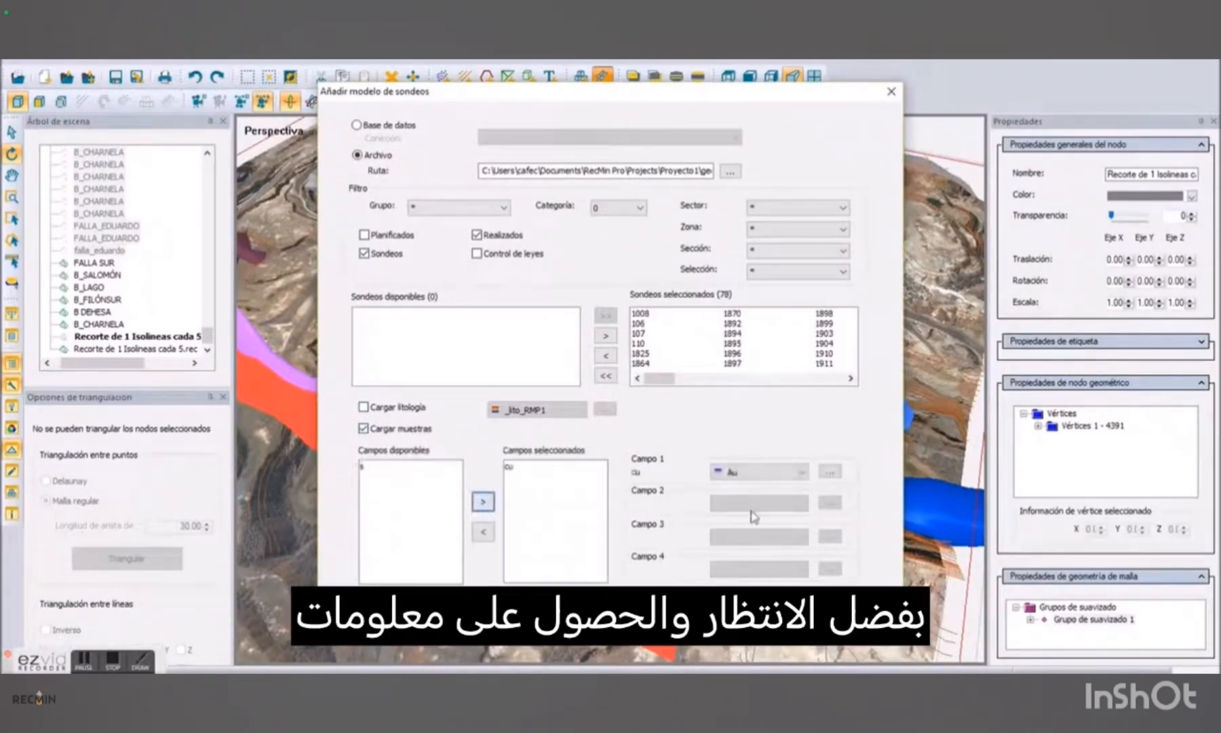
{"action": "left_click", "coordinate": [829, 471]}
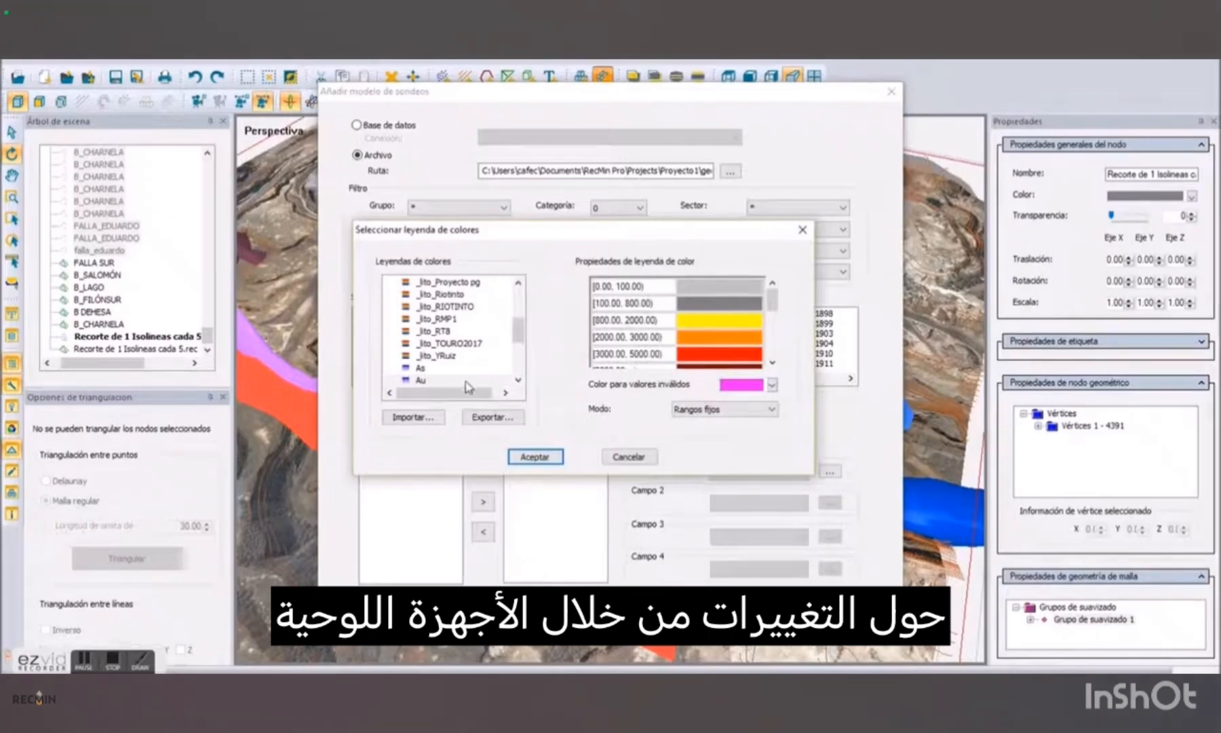
{"action": "left_click", "coordinate": [517, 362]}
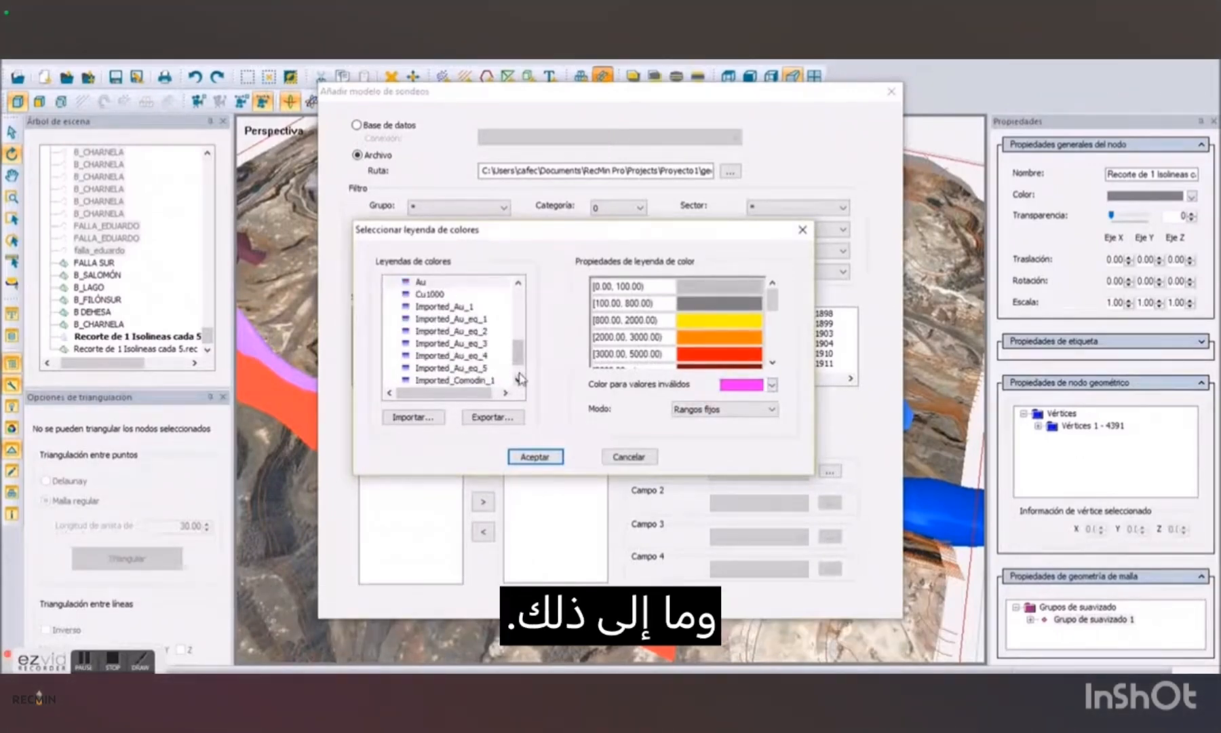
{"action": "scroll", "coordinate": [520, 378], "scroll_direction": "down", "scroll_amount": 1}
{"action": "left_click", "coordinate": [475, 356]}
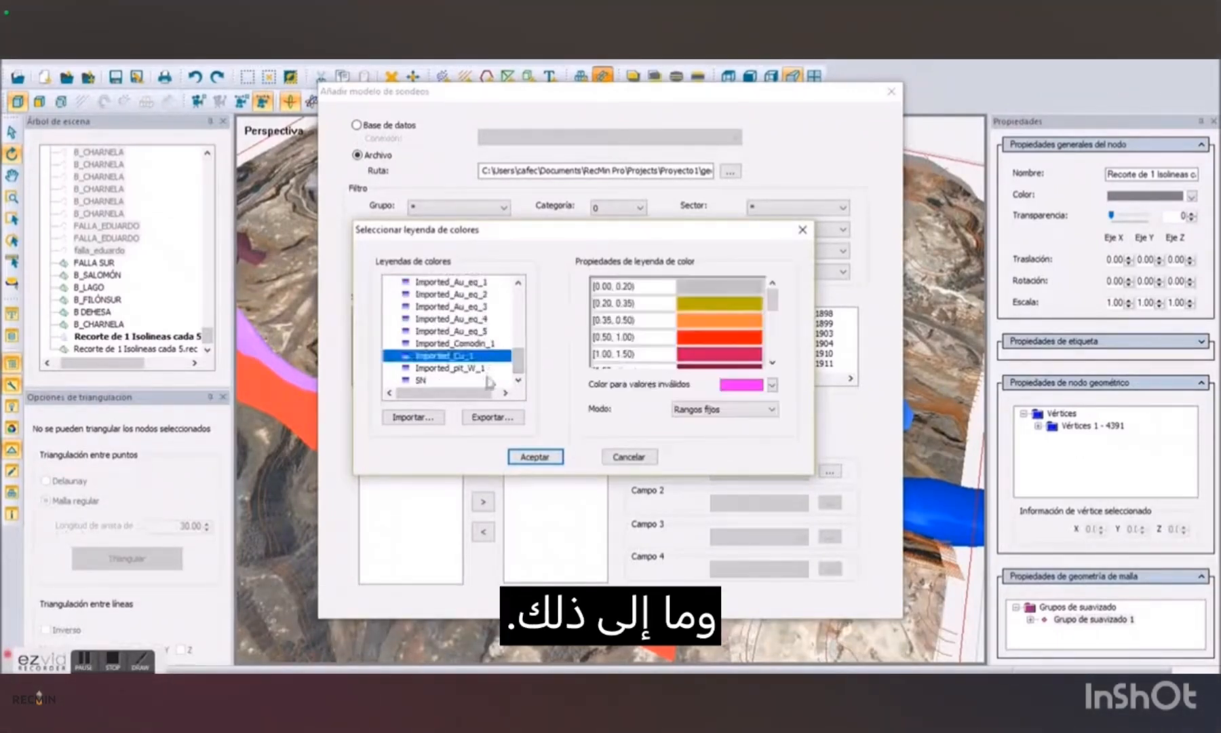
{"action": "left_click", "coordinate": [538, 456]}
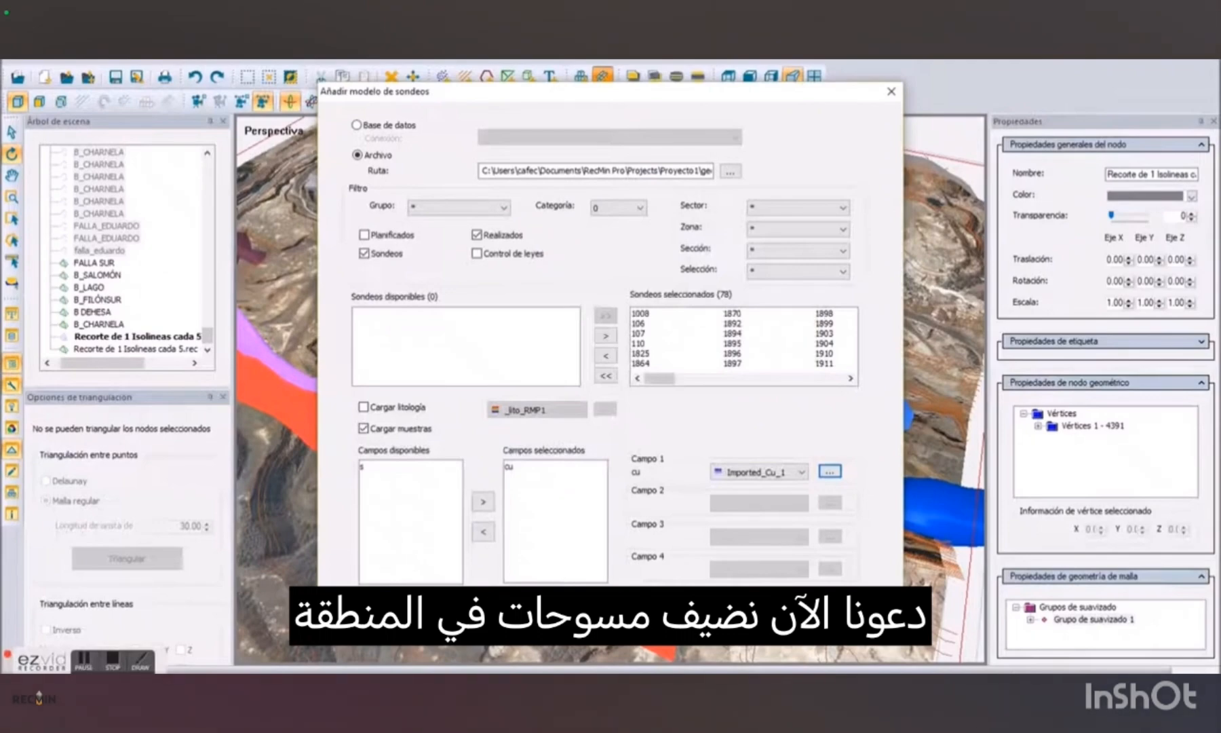
{"action": "left_click", "coordinate": [544, 615]}
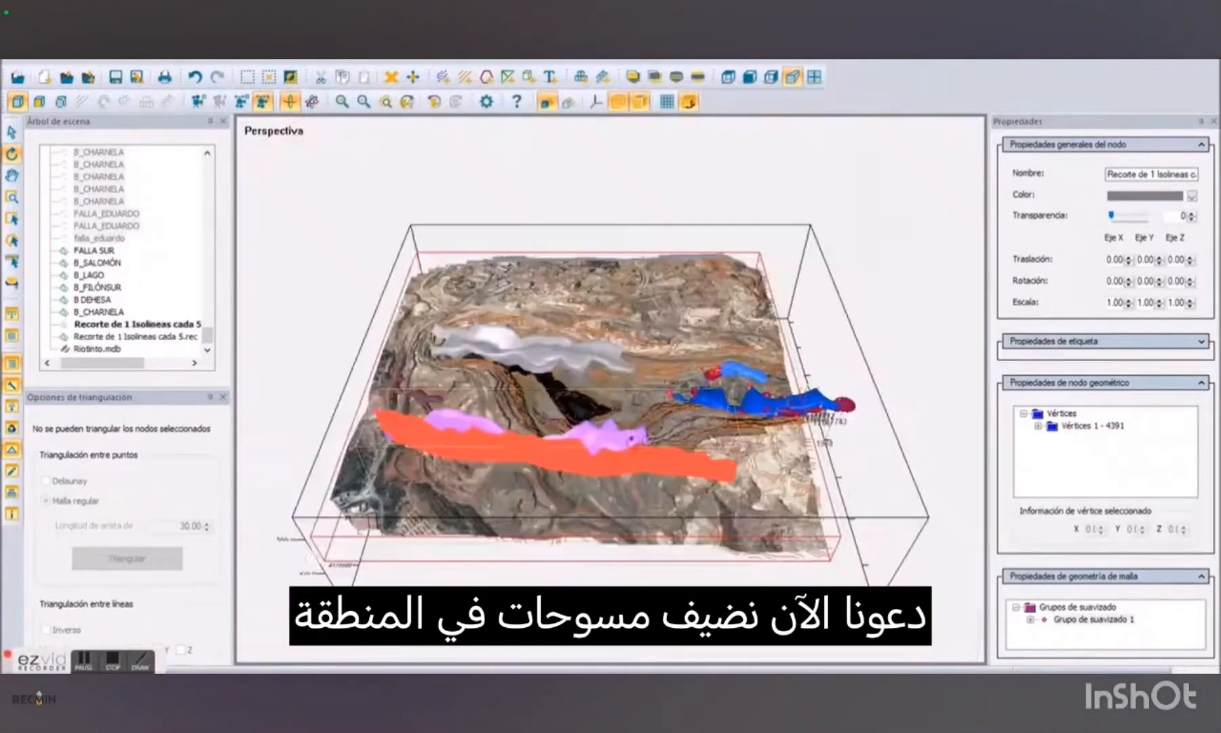
Set the sample scale factor of the Riotinto.mdb drillholes to 0.40.
{"action": "scroll", "coordinate": [803, 402], "scroll_direction": "up", "scroll_amount": 7}
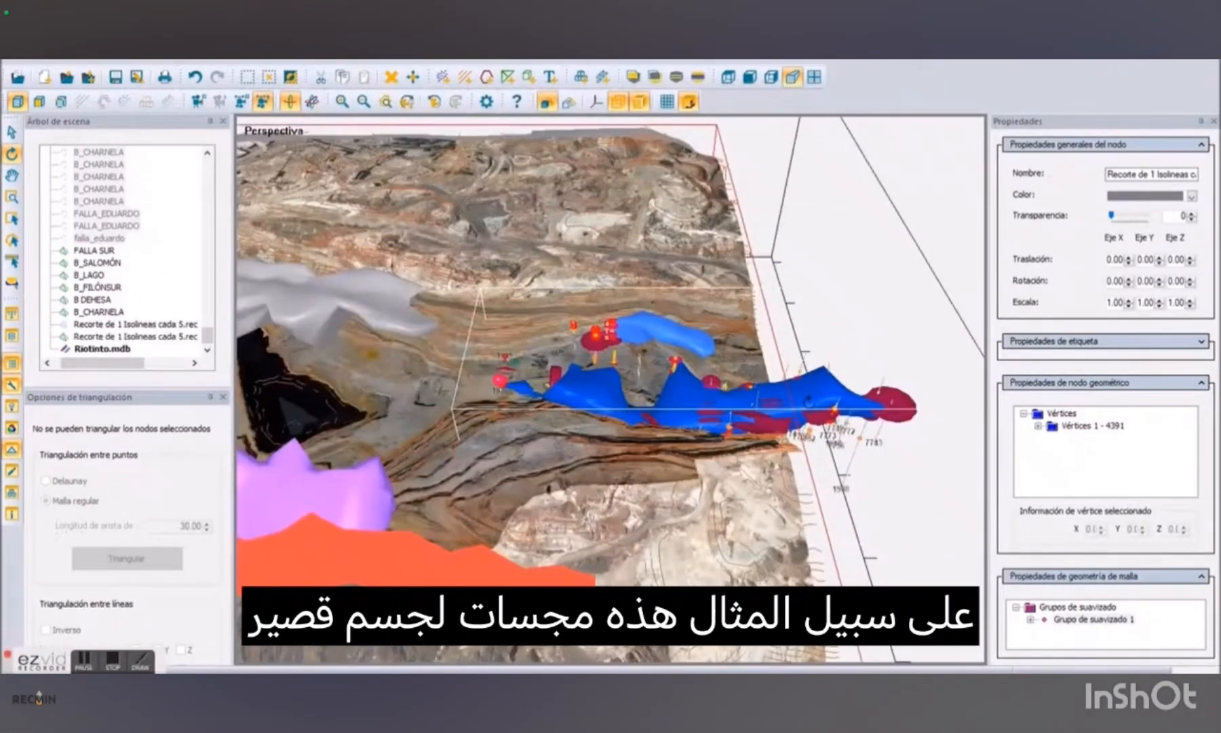
{"action": "left_click_drag", "start_coordinate": [803, 401], "coordinate": [771, 383]}
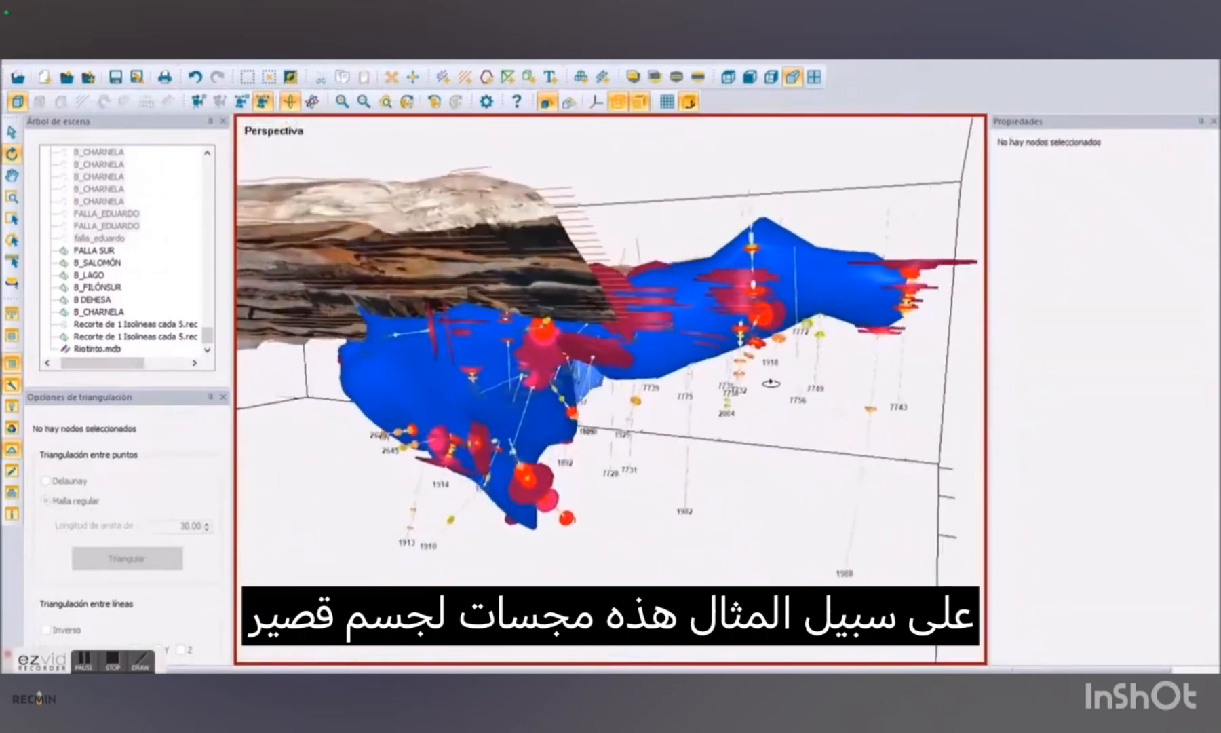
{"action": "left_click", "coordinate": [105, 353]}
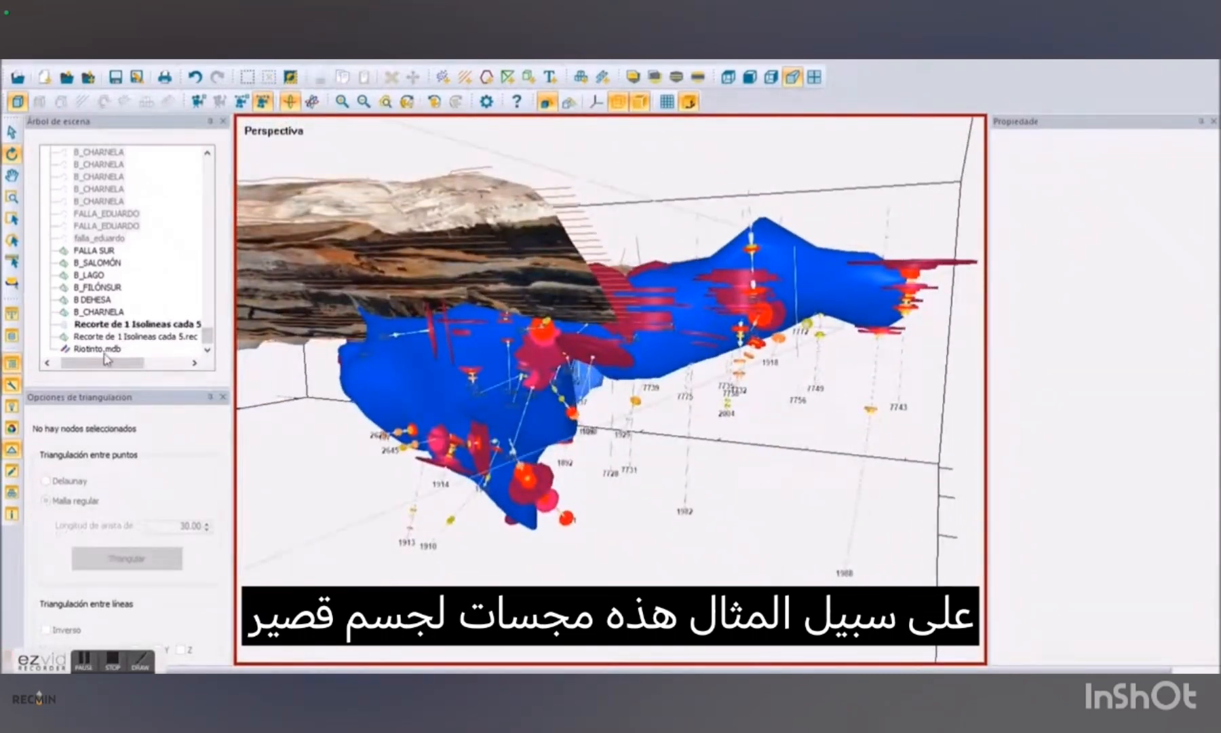
{"action": "left_click", "coordinate": [106, 349]}
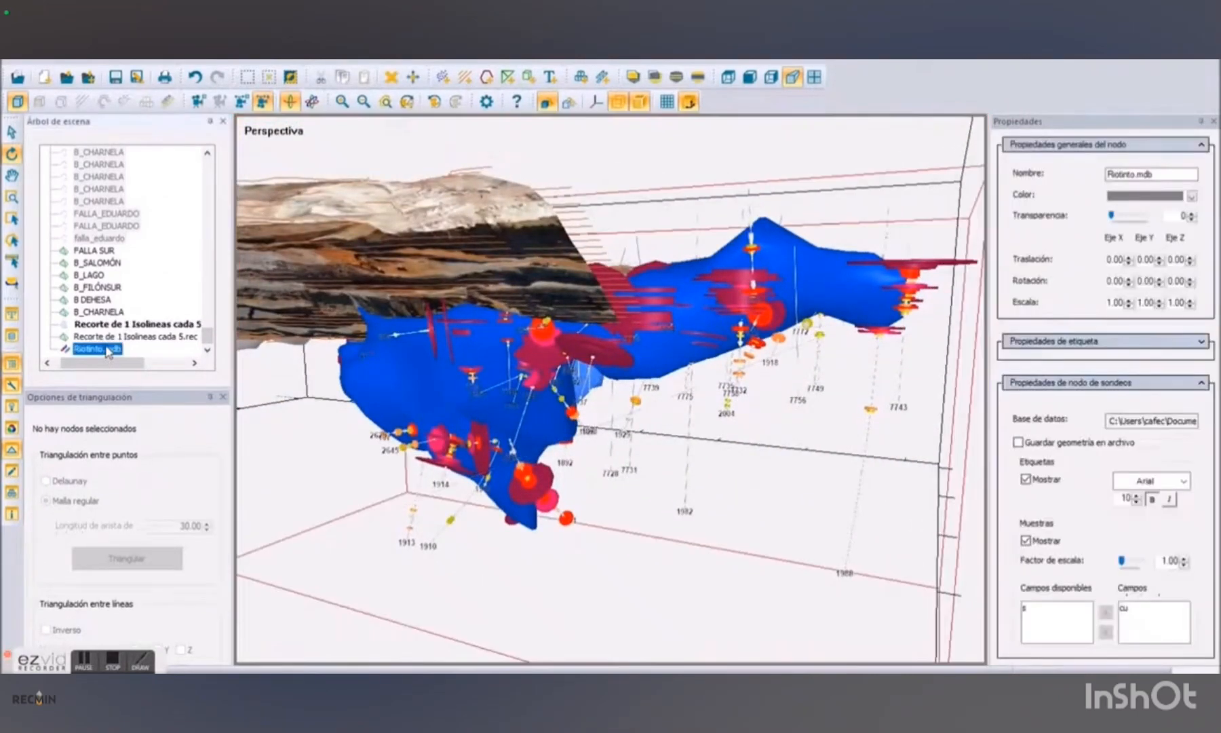
{"action": "left_click", "coordinate": [1184, 565]}
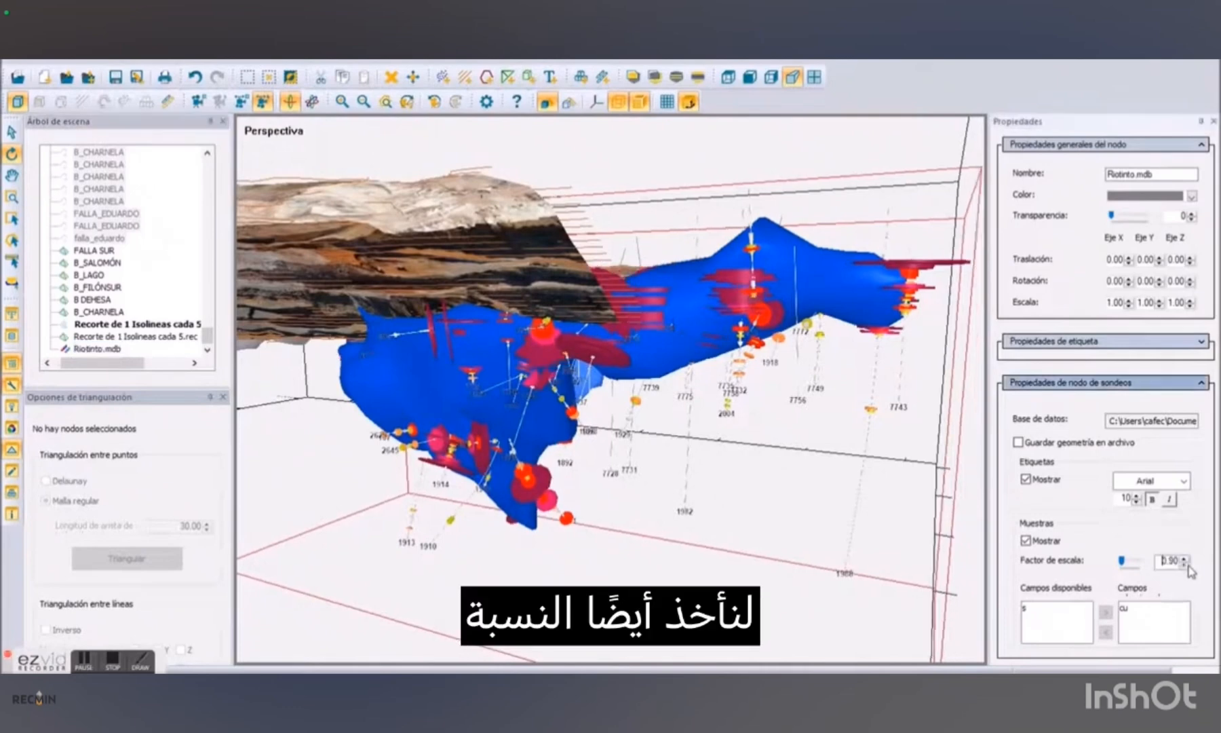
{"action": "left_click", "coordinate": [1185, 564]}
{"action": "left_click", "coordinate": [1184, 564]}
{"action": "left_click", "coordinate": [1184, 564]}
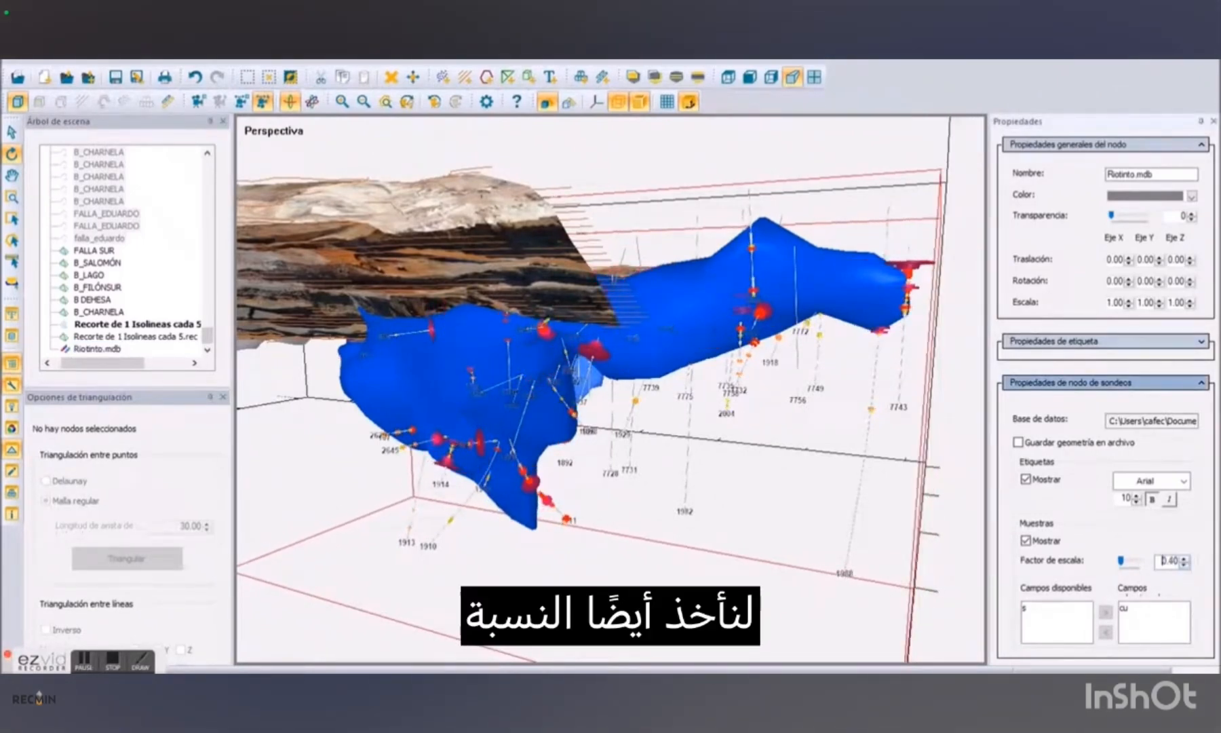
Set the transparency of the blue B_SALOMÓN body to 60.
{"action": "scroll", "coordinate": [586, 328], "scroll_direction": "up", "scroll_amount": 5}
{"action": "left_click", "coordinate": [759, 395]}
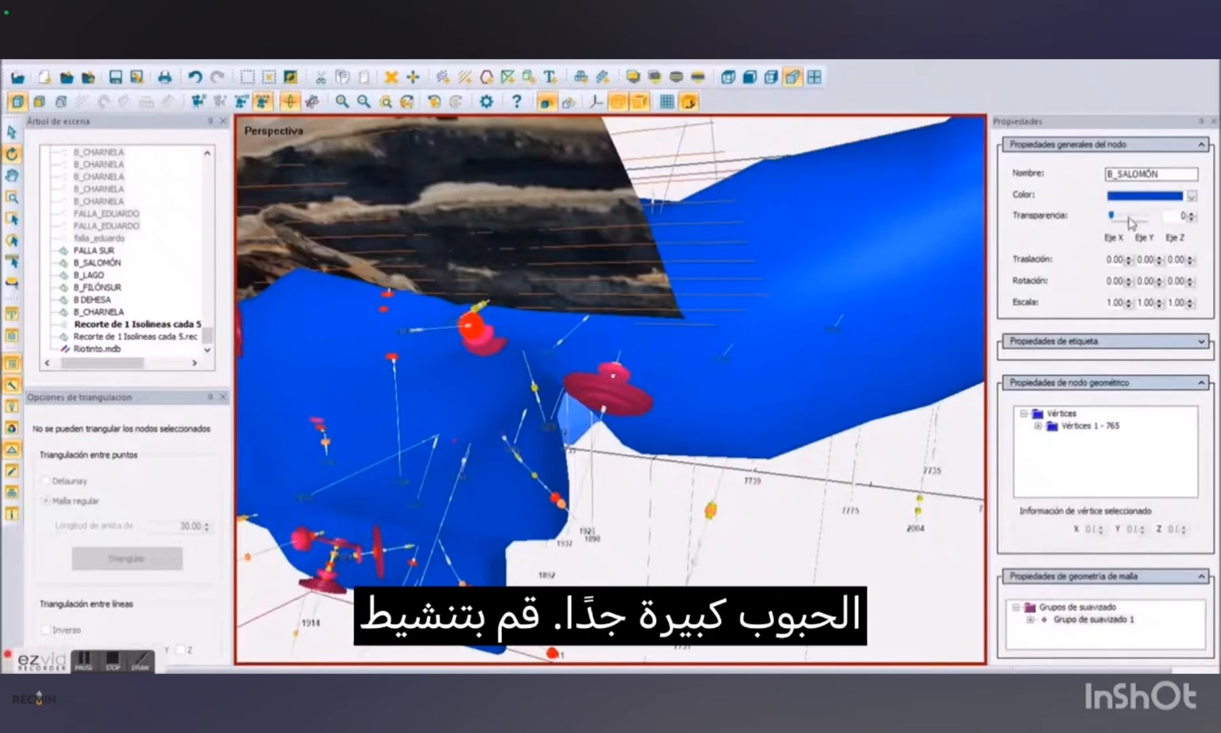
{"action": "left_click_drag", "start_coordinate": [1130, 222], "coordinate": [1133, 218]}
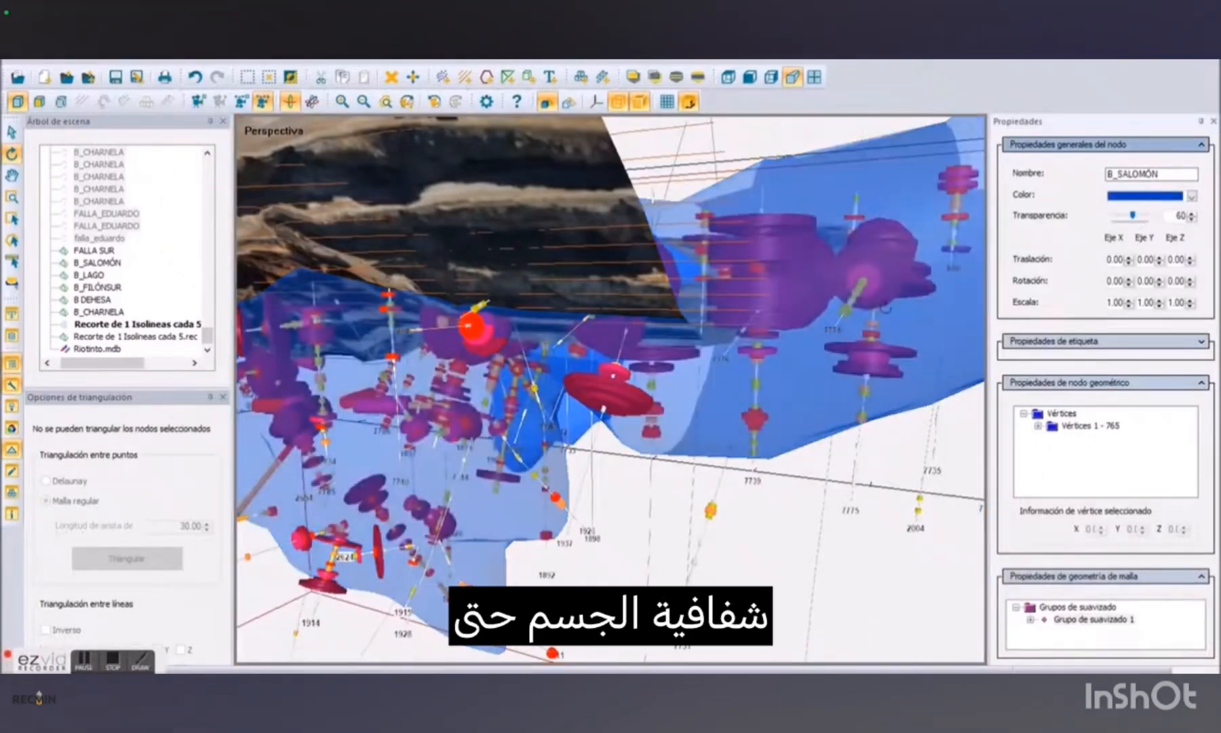
{"action": "scroll", "coordinate": [759, 313], "scroll_direction": "up", "scroll_amount": 5}
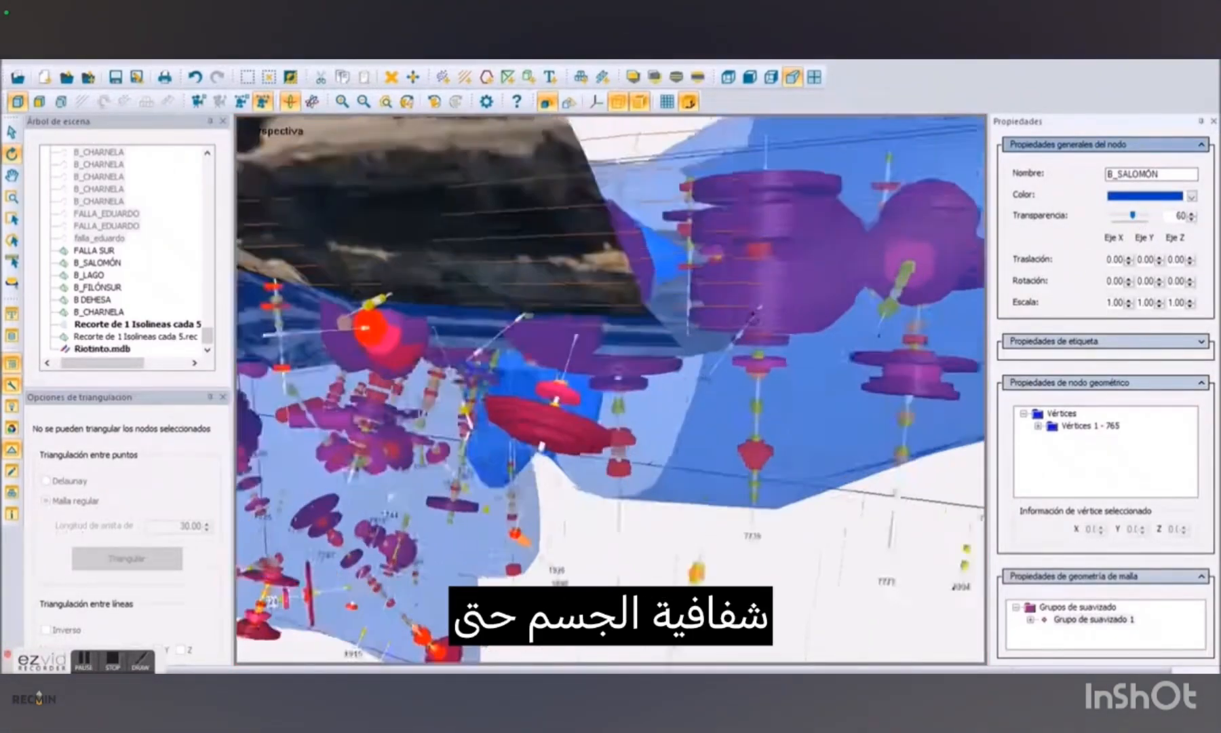
Examine the drillhole samples inside the semi-transparent B_SALOMÓN body from close up and from afar around the pit.
{"action": "scroll", "coordinate": [758, 313], "scroll_direction": "down", "scroll_amount": 4}
{"action": "left_click", "coordinate": [759, 312]}
{"action": "left_click_drag", "start_coordinate": [759, 313], "coordinate": [688, 364]}
{"action": "scroll", "coordinate": [689, 369], "scroll_direction": "down", "scroll_amount": 3}
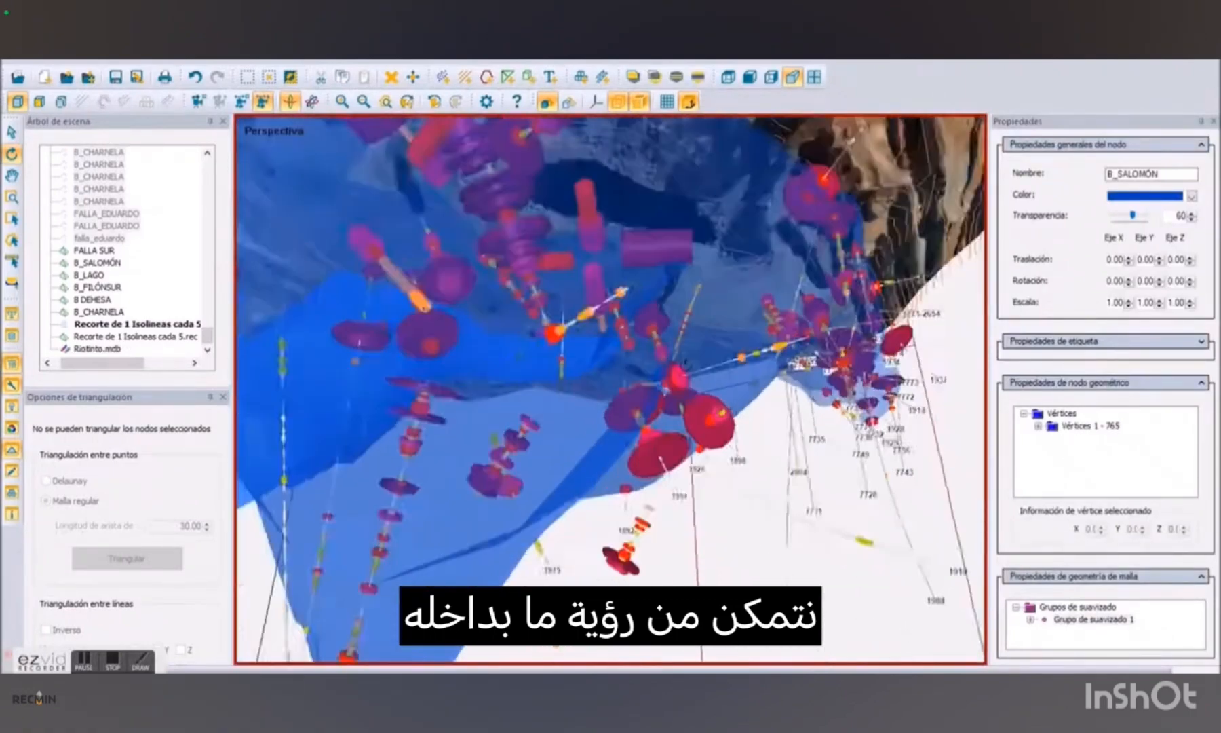
{"action": "scroll", "coordinate": [690, 372], "scroll_direction": "down", "scroll_amount": 2}
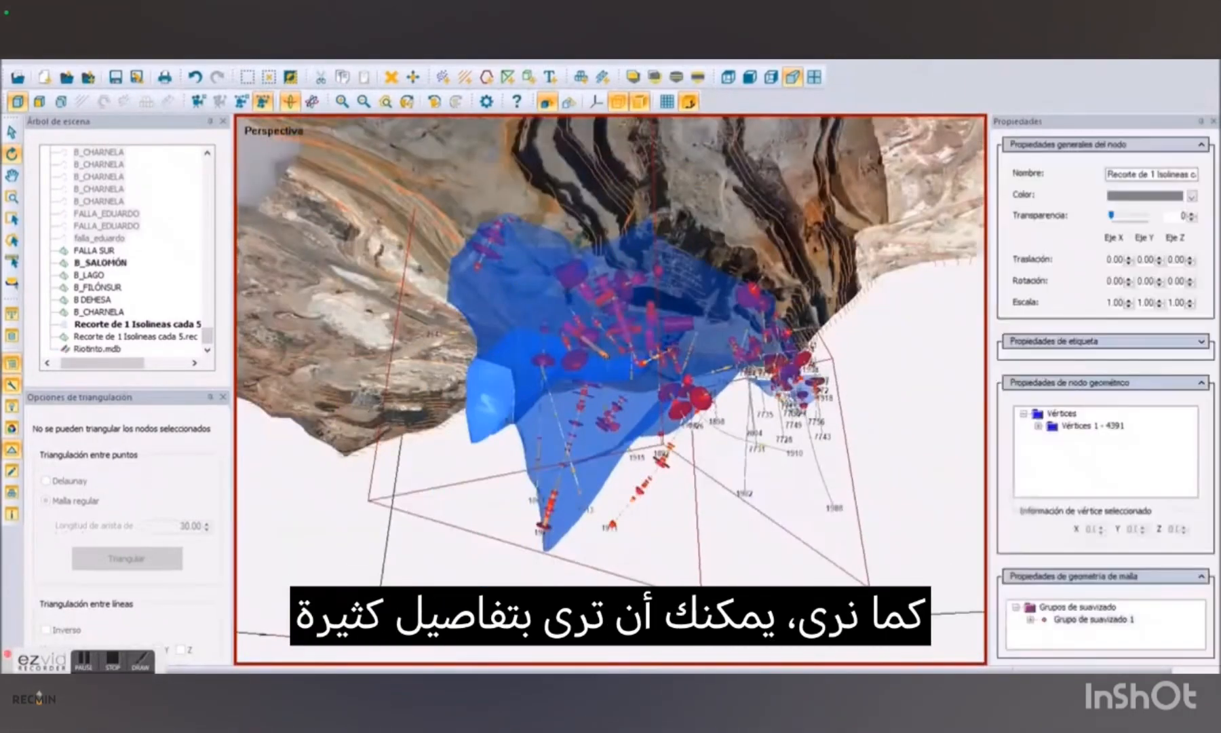
{"action": "left_click_drag", "start_coordinate": [690, 371], "coordinate": [314, 523]}
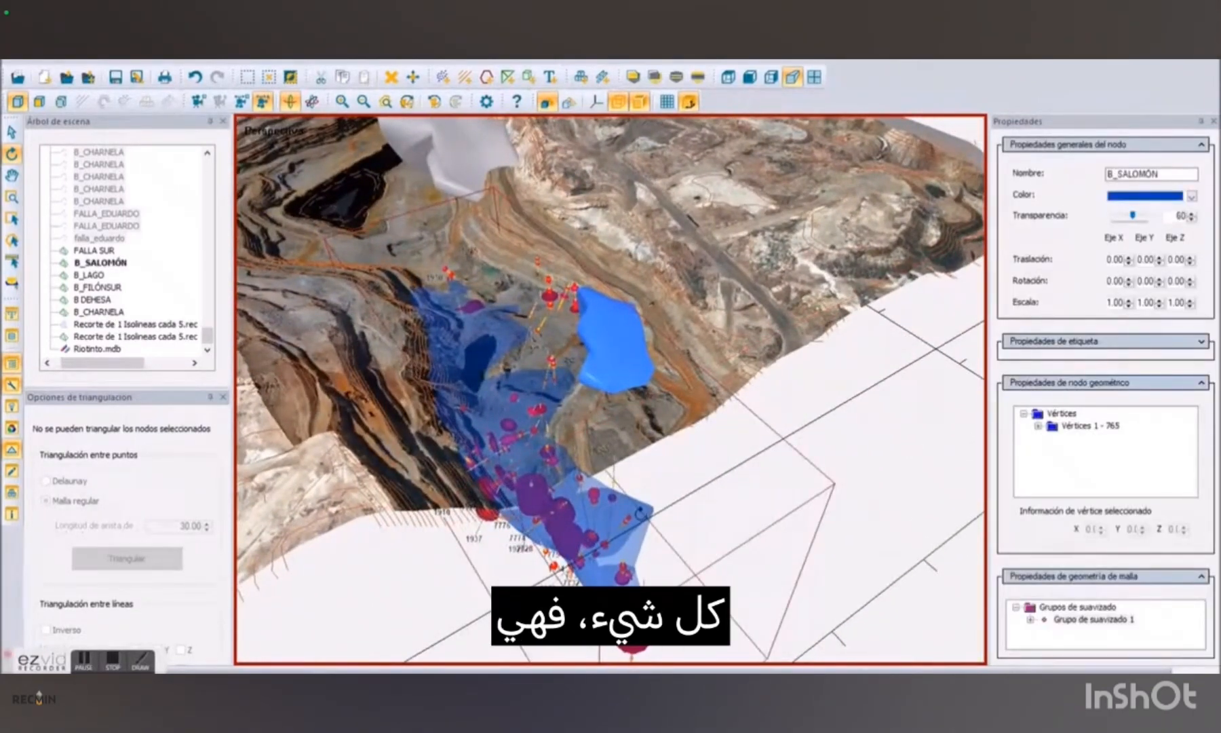
{"action": "left_click_drag", "start_coordinate": [640, 513], "coordinate": [678, 527]}
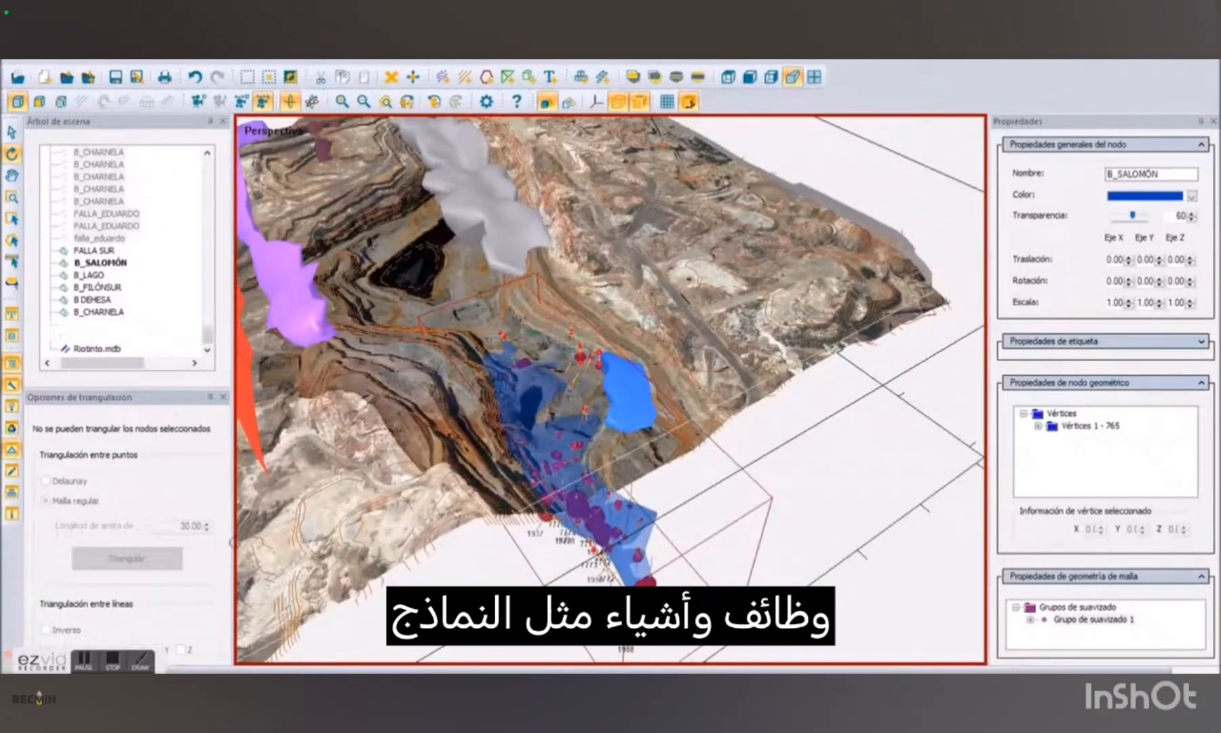
Create a block model of the B_SALOMÓN body, filled along the Z axis with a block size of 15 × 15 × 15.
{"action": "left_click", "coordinate": [12, 492]}
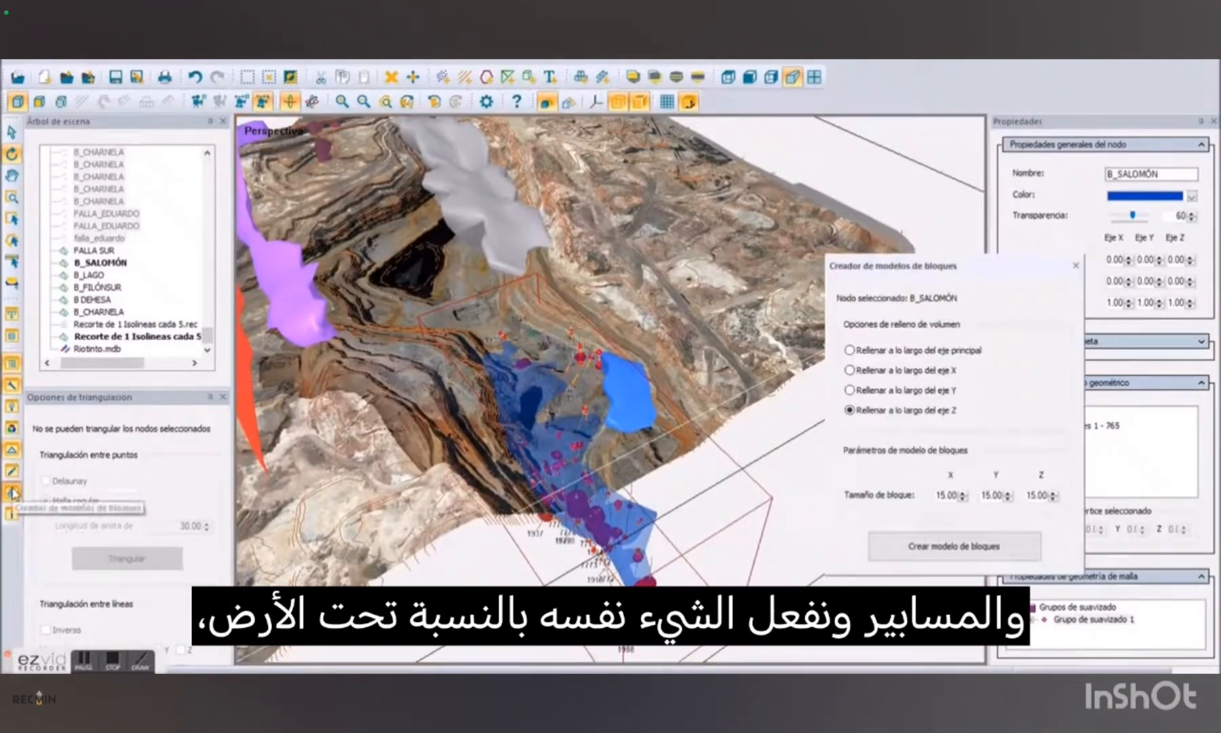
{"action": "left_click", "coordinate": [947, 550]}
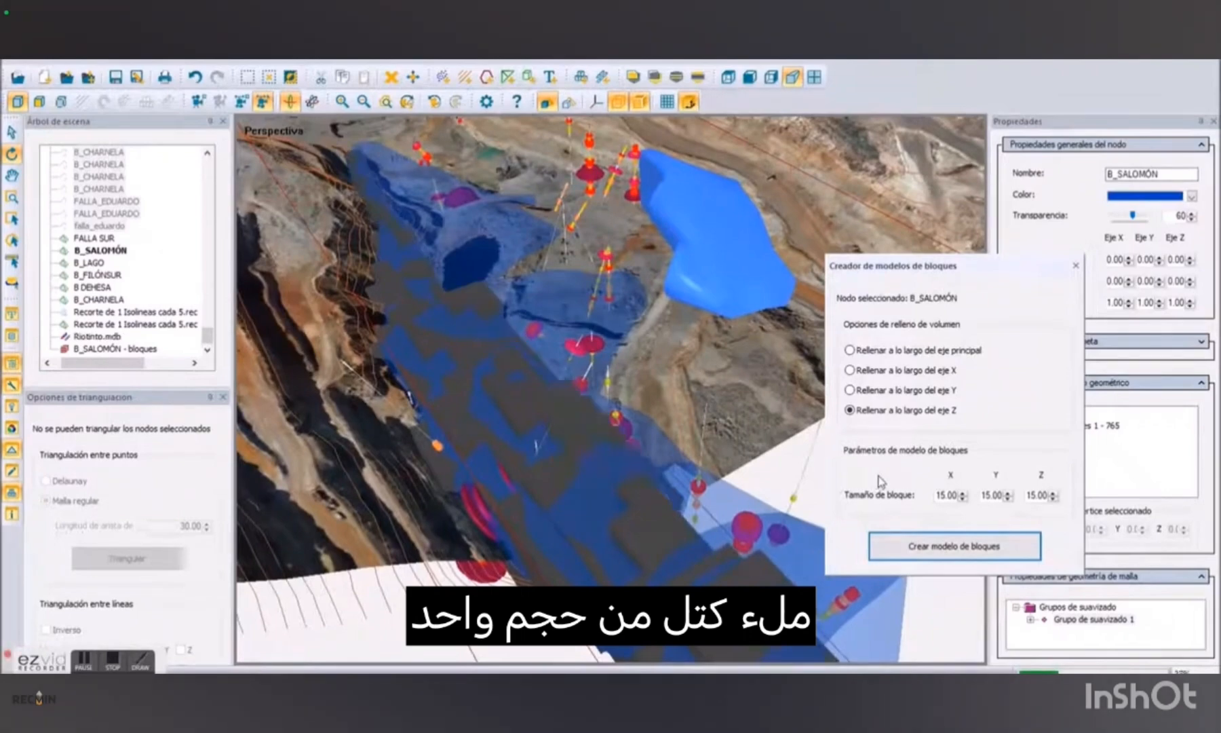
{"action": "left_click_drag", "start_coordinate": [463, 581], "coordinate": [516, 537]}
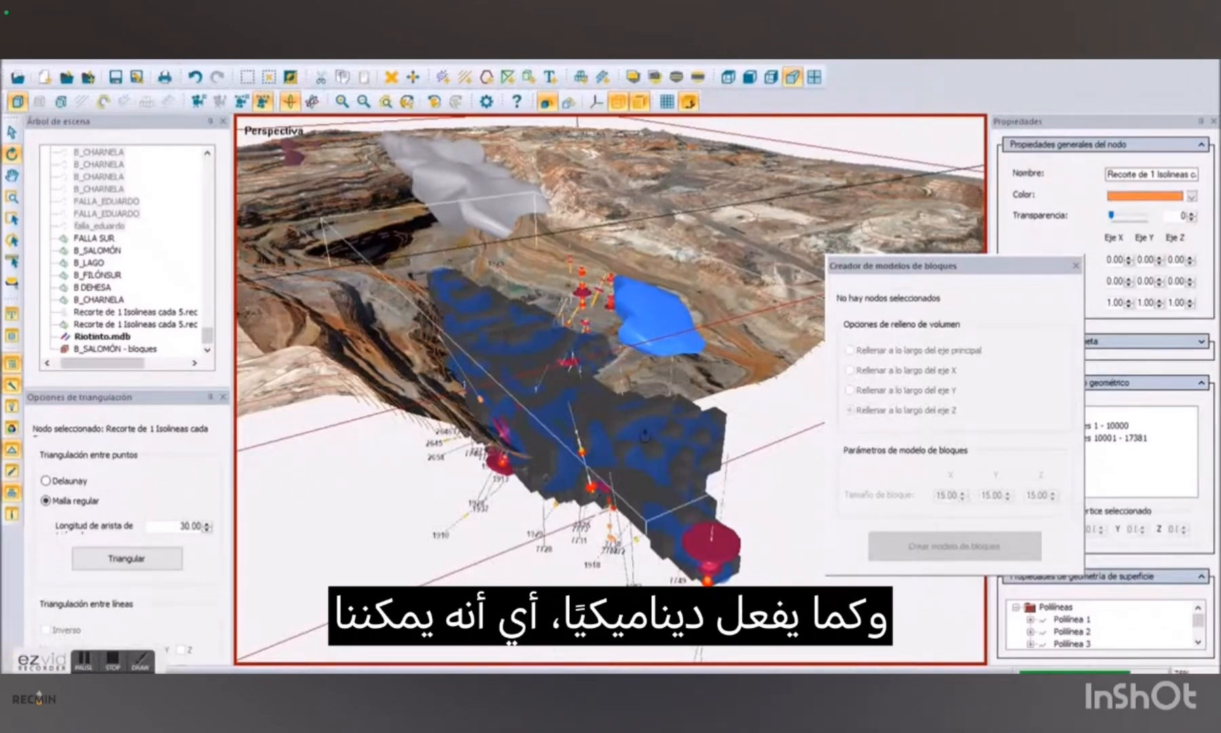
{"action": "left_click", "coordinate": [631, 412]}
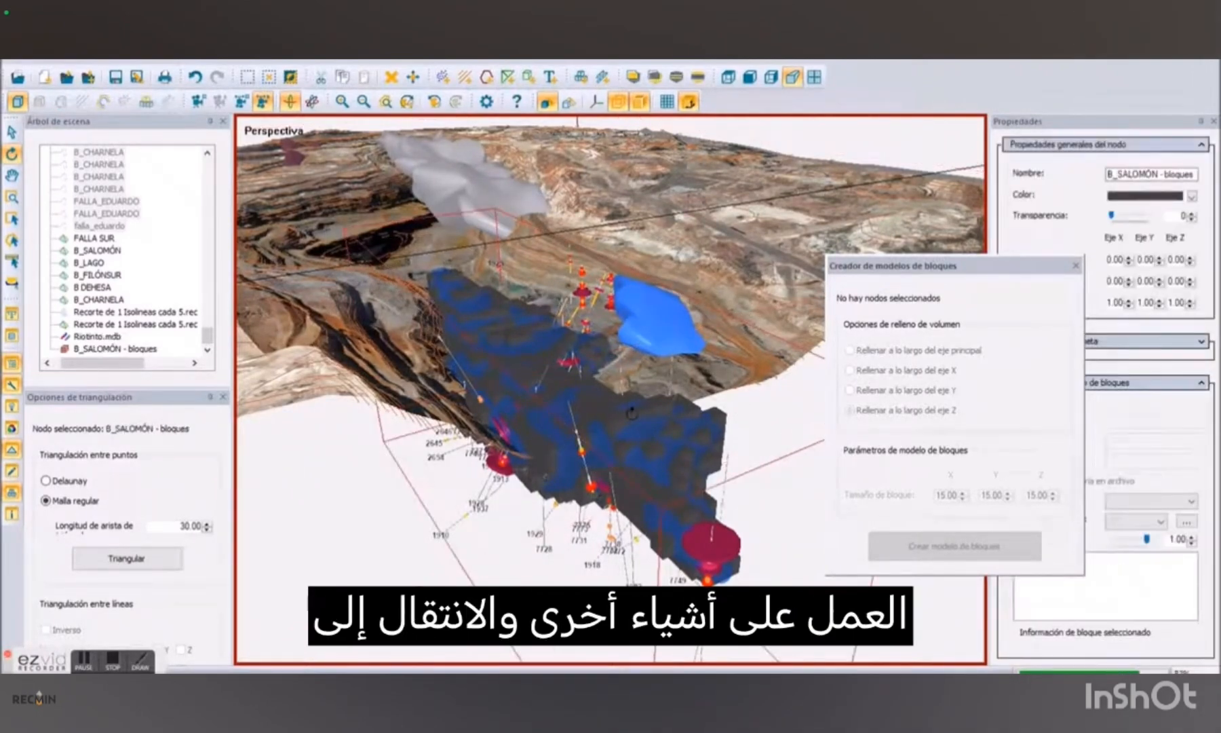
{"action": "left_click", "coordinate": [1075, 266]}
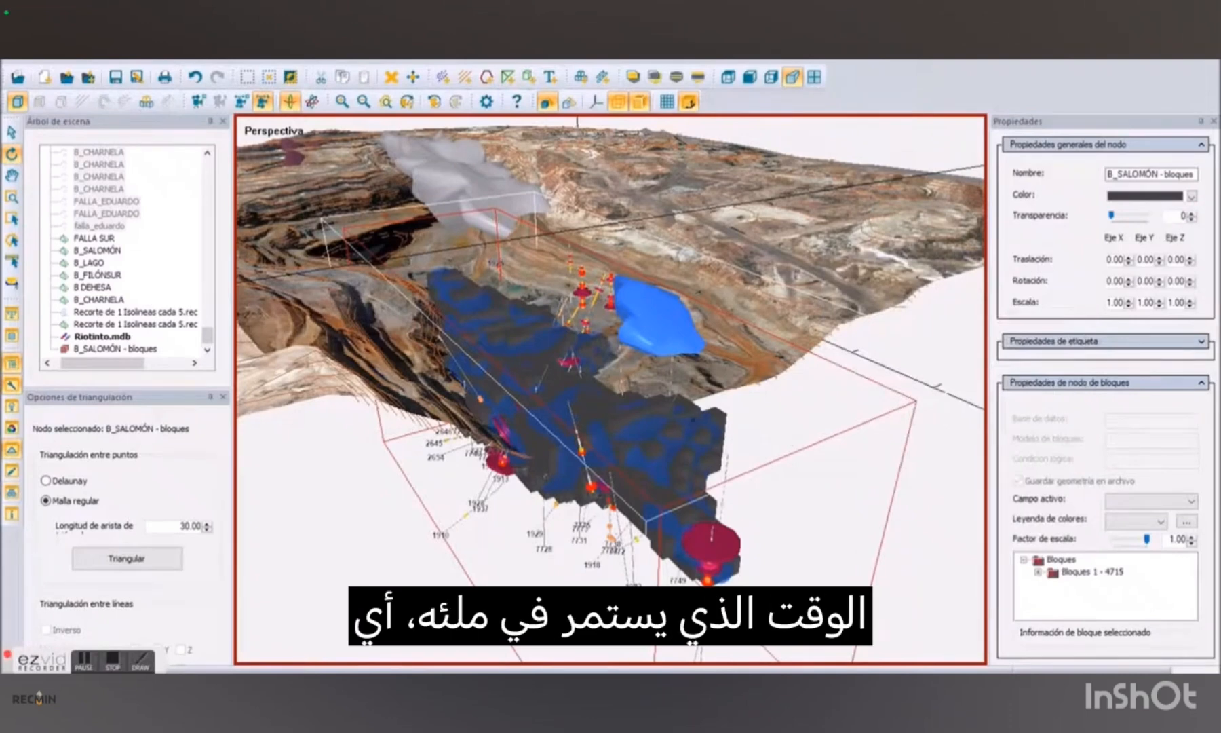
Move the B_SALOMÓN block model up and away from the orebody, over the pit terrain.
{"action": "right_click", "coordinate": [654, 409]}
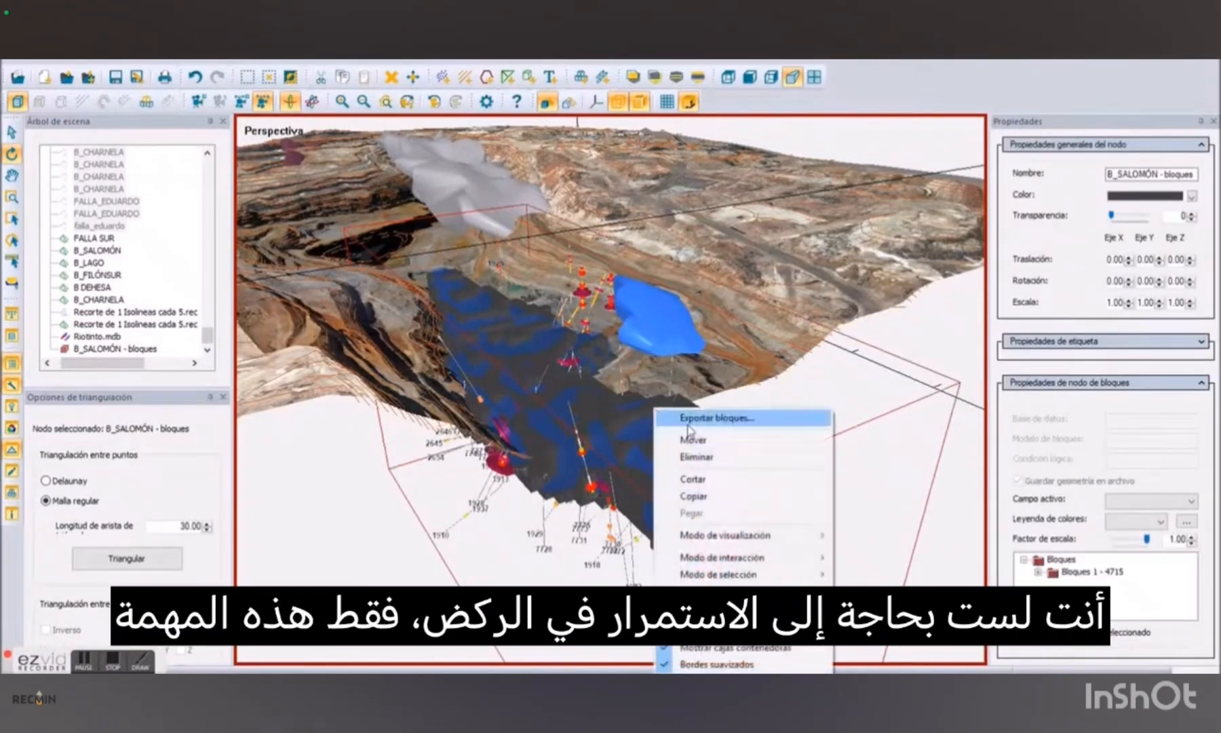
{"action": "left_click", "coordinate": [693, 439]}
{"action": "mouse_move", "coordinate": [692, 436]}
{"action": "left_mouse_down"}
{"action": "mouse_move", "coordinate": [720, 370]}
{"action": "mouse_move", "coordinate": [769, 327]}
{"action": "mouse_move", "coordinate": [820, 317]}
{"action": "left_mouse_up"}
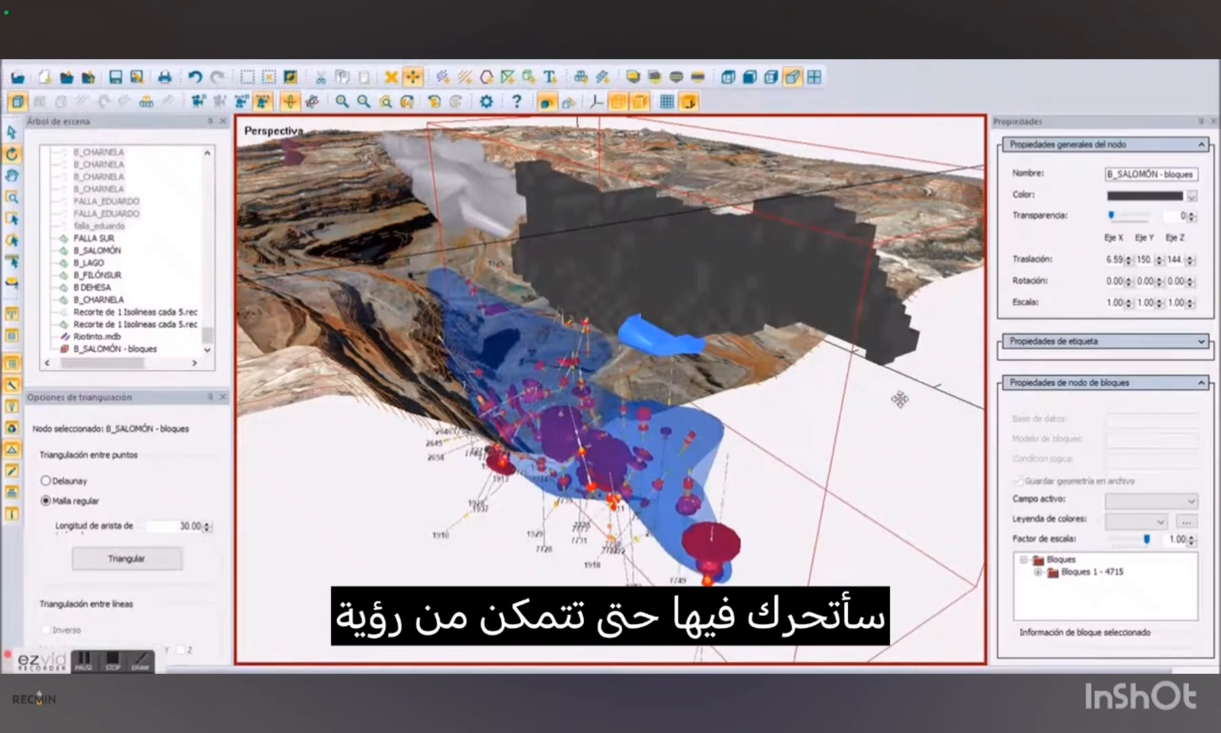
{"action": "left_click", "coordinate": [479, 561]}
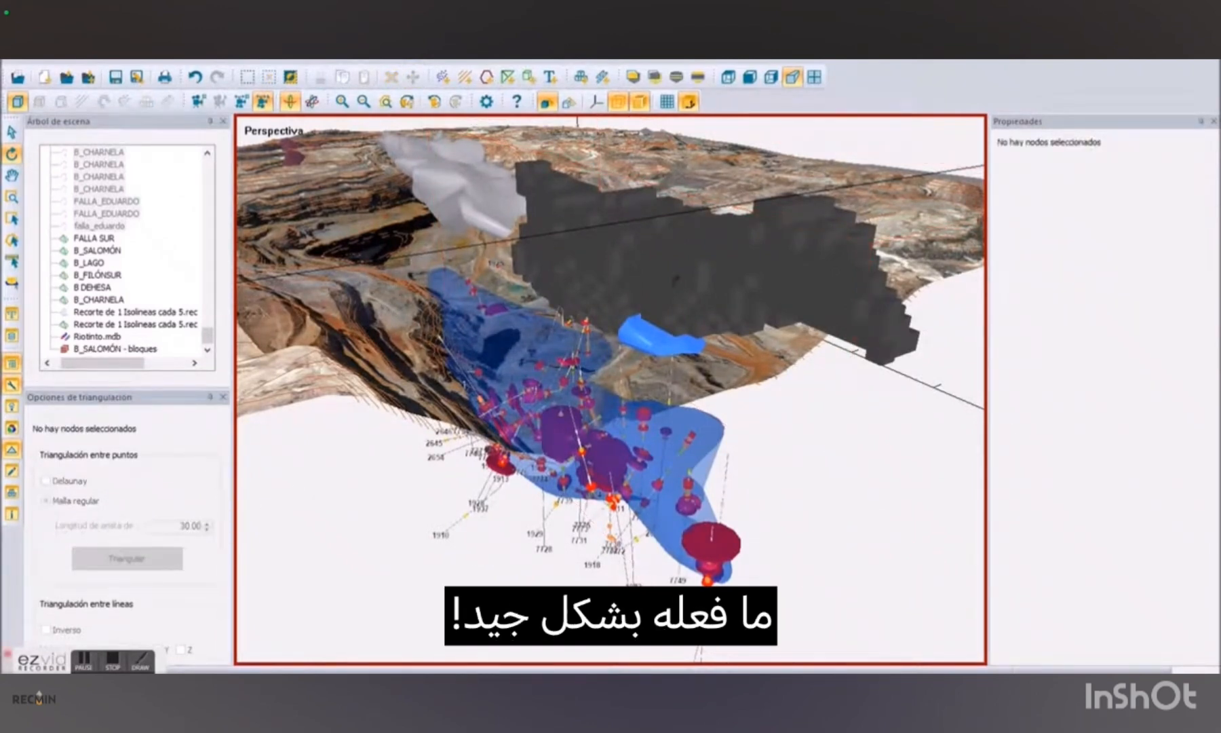
Set the scale factor of the B_SALOMÓN block model to 0.85 and its colour to purple.
{"action": "left_click", "coordinate": [726, 260]}
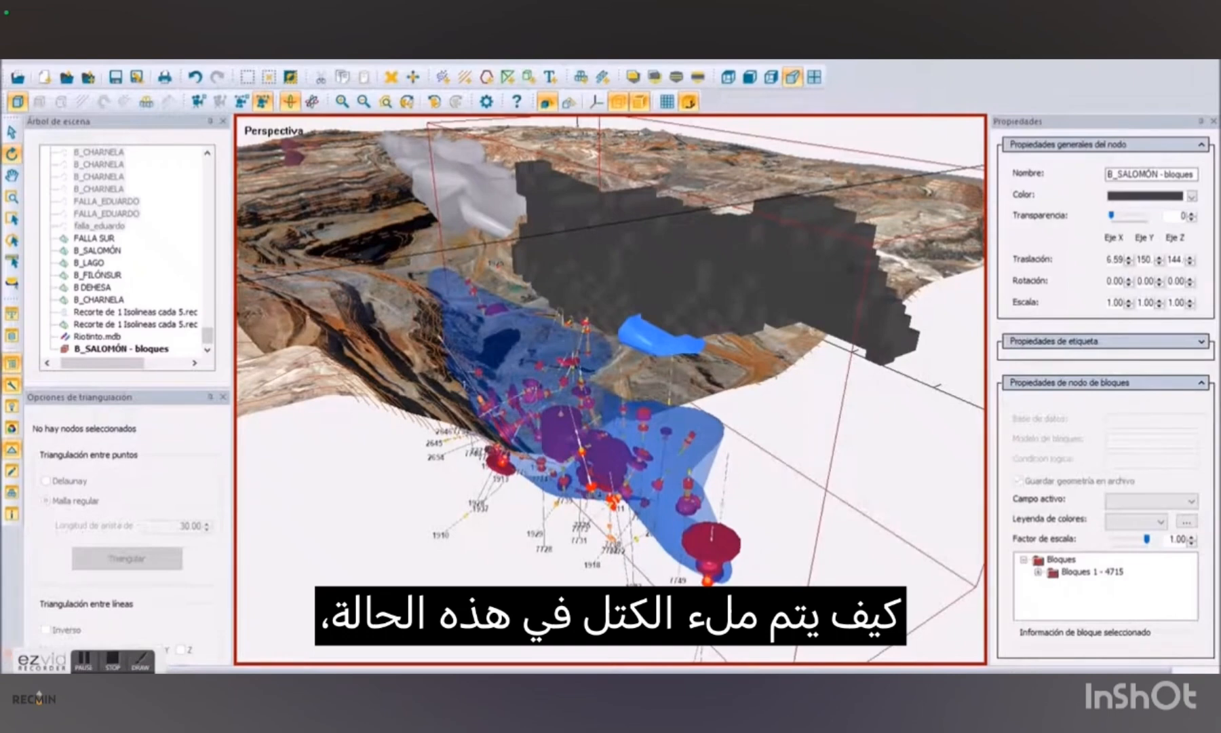
{"action": "left_click", "coordinate": [1192, 543]}
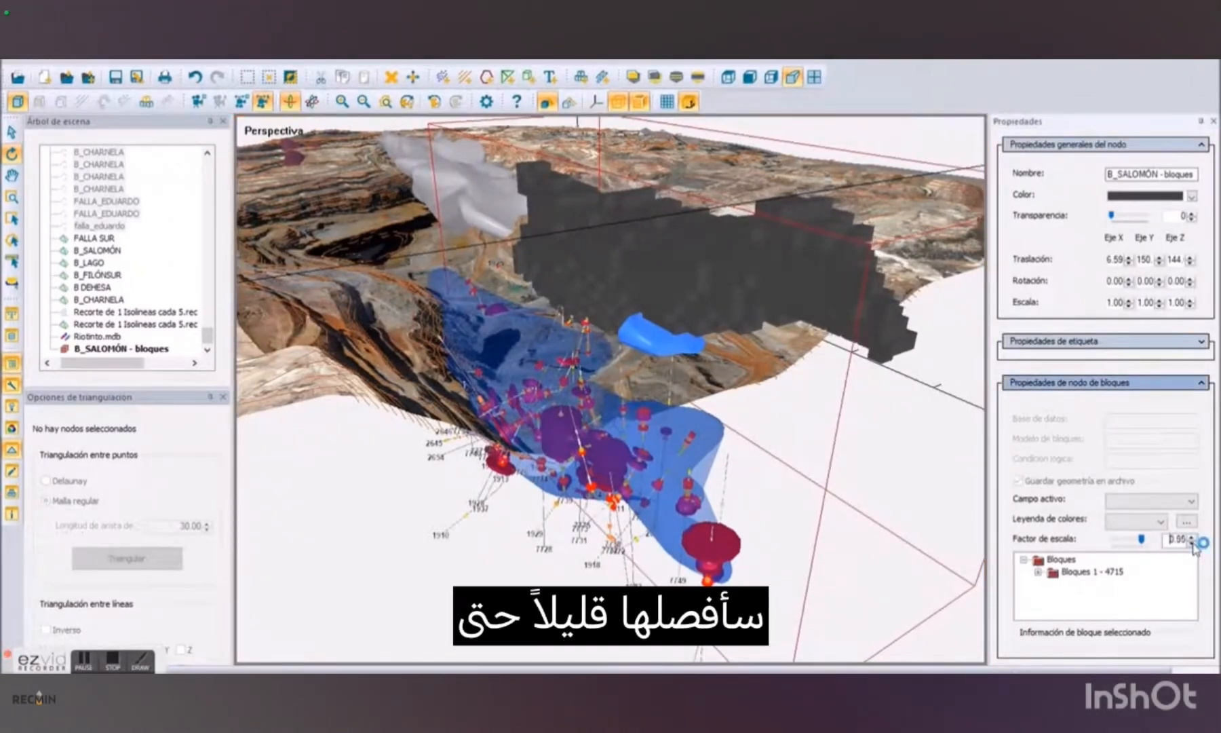
{"action": "left_click", "coordinate": [1192, 197]}
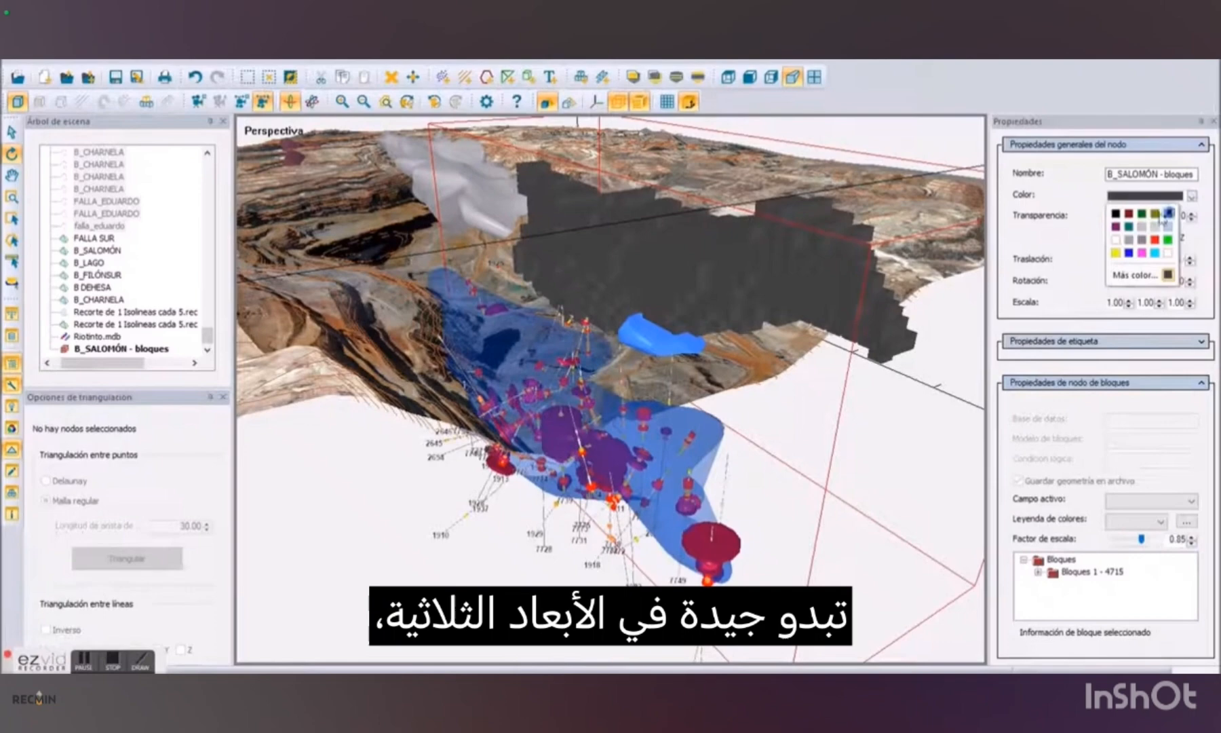
{"action": "left_click", "coordinate": [1117, 228]}
{"action": "left_click_drag", "start_coordinate": [699, 312], "coordinate": [475, 325]}
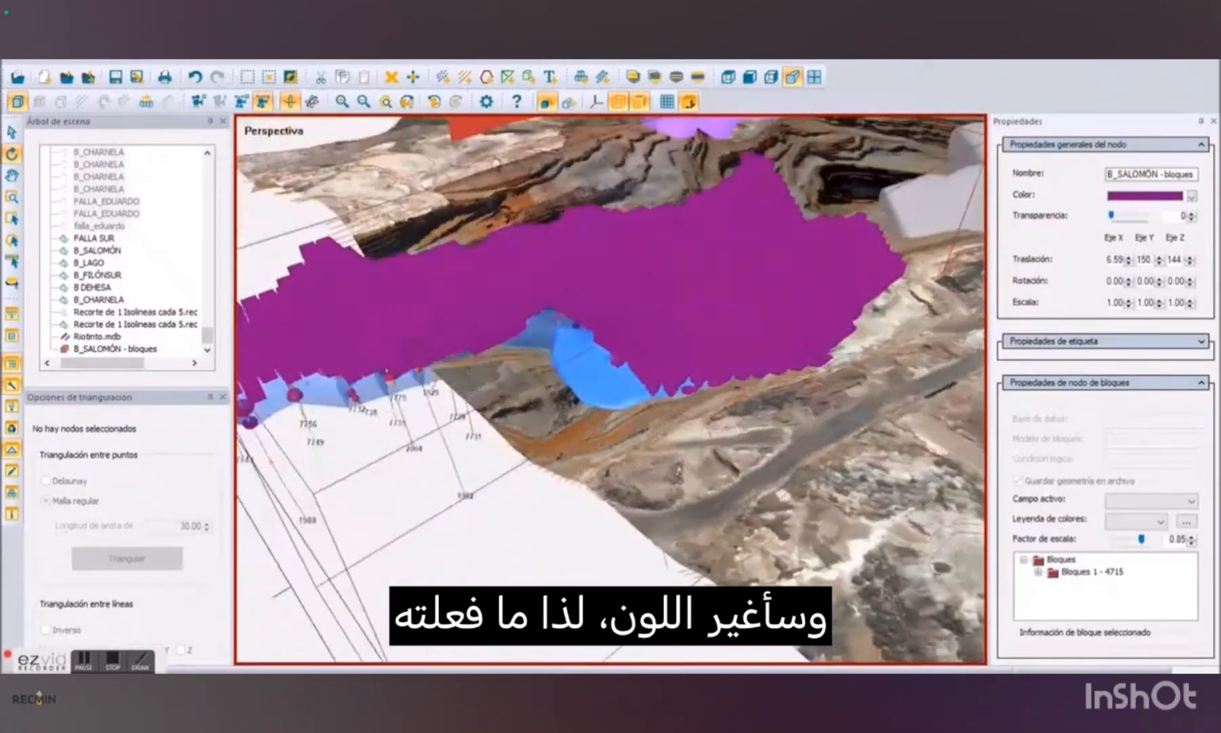
{"action": "left_click_drag", "start_coordinate": [468, 394], "coordinate": [637, 183]}
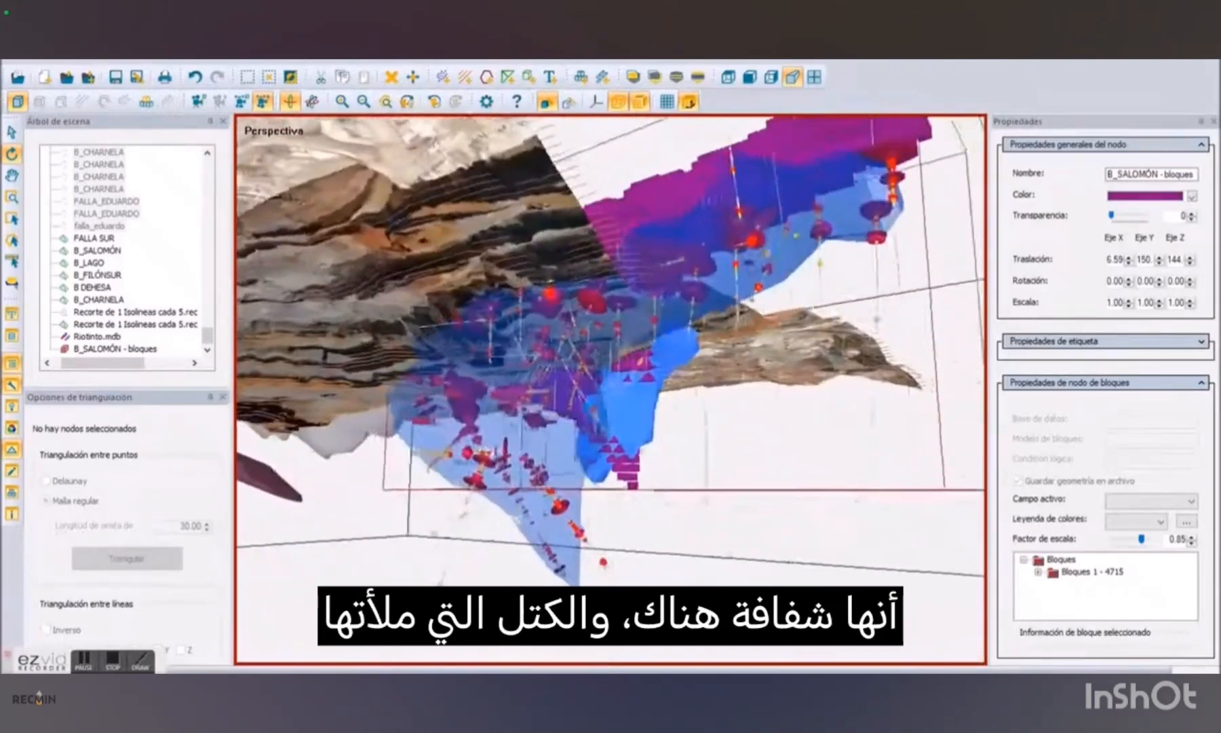
{"action": "left_click_drag", "start_coordinate": [672, 261], "coordinate": [1093, 214]}
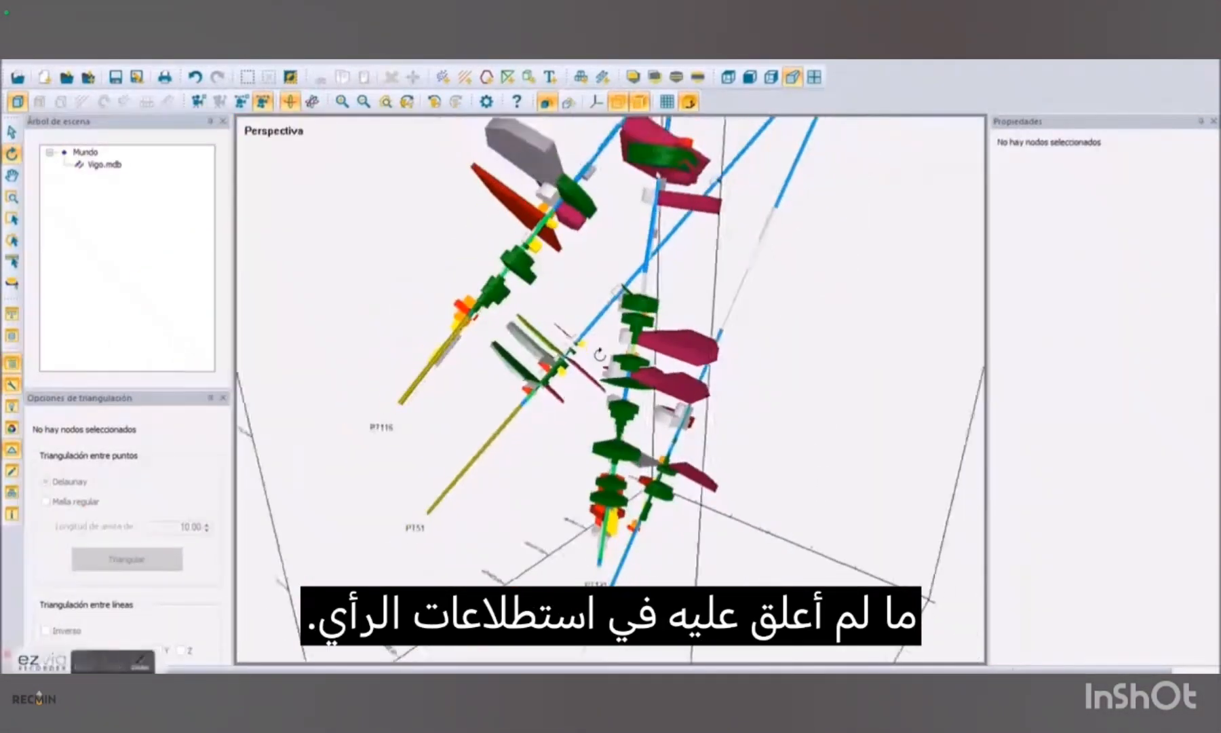
Raise the lithology scale factor of the Vigo.mdb drillholes to 1.70.
{"action": "left_click_drag", "start_coordinate": [746, 224], "coordinate": [601, 441]}
{"action": "scroll", "coordinate": [598, 419], "scroll_direction": "down", "scroll_amount": 4}
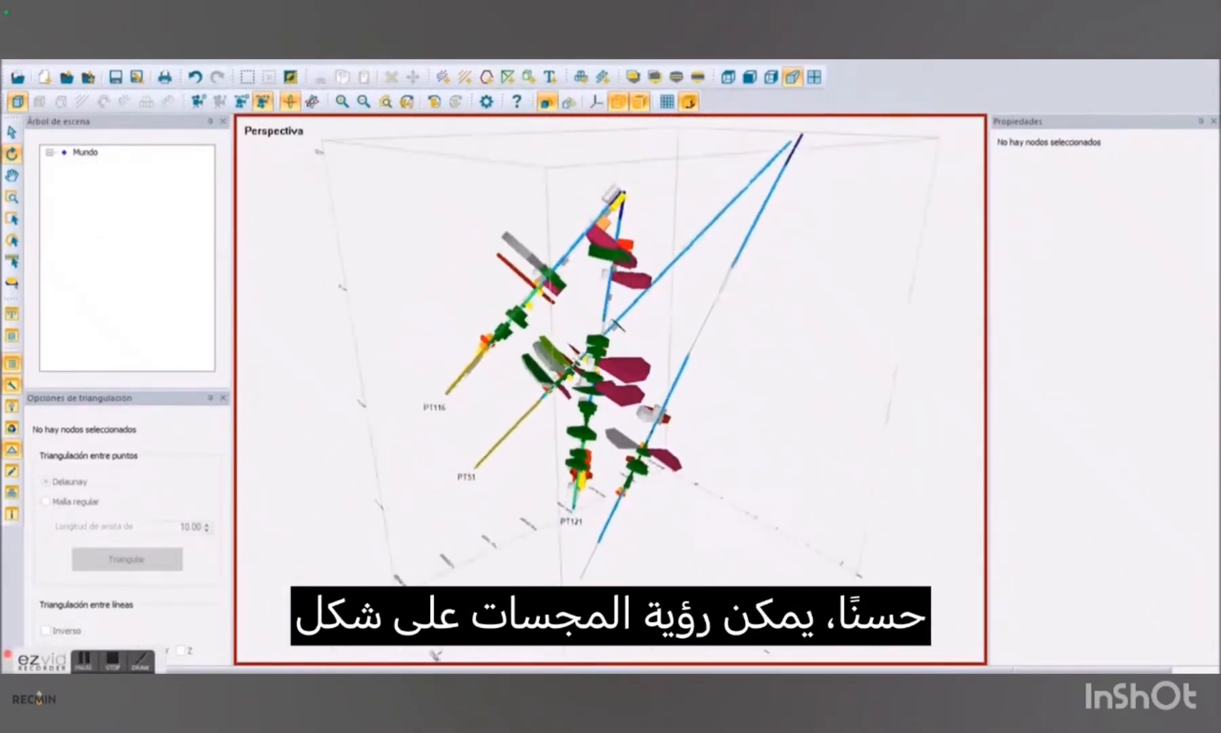
{"action": "scroll", "coordinate": [598, 420], "scroll_direction": "up", "scroll_amount": 2}
{"action": "scroll", "coordinate": [598, 419], "scroll_direction": "up", "scroll_amount": 2}
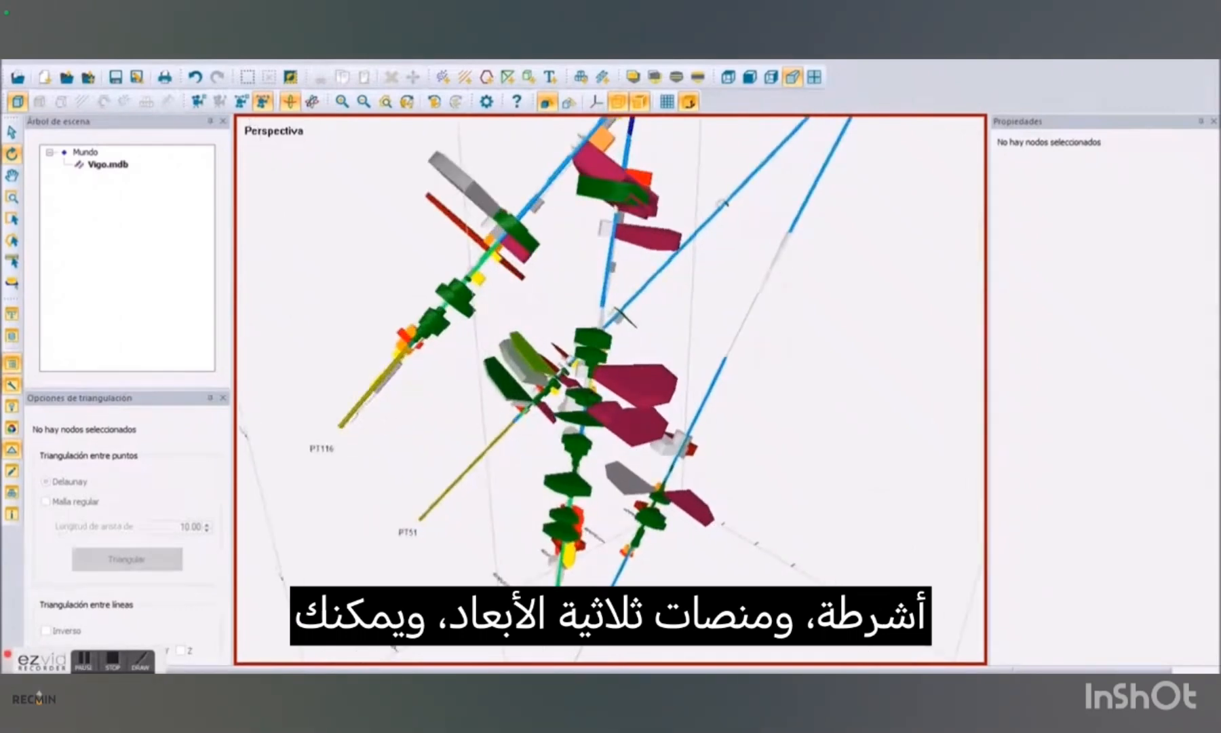
{"action": "left_click", "coordinate": [112, 166]}
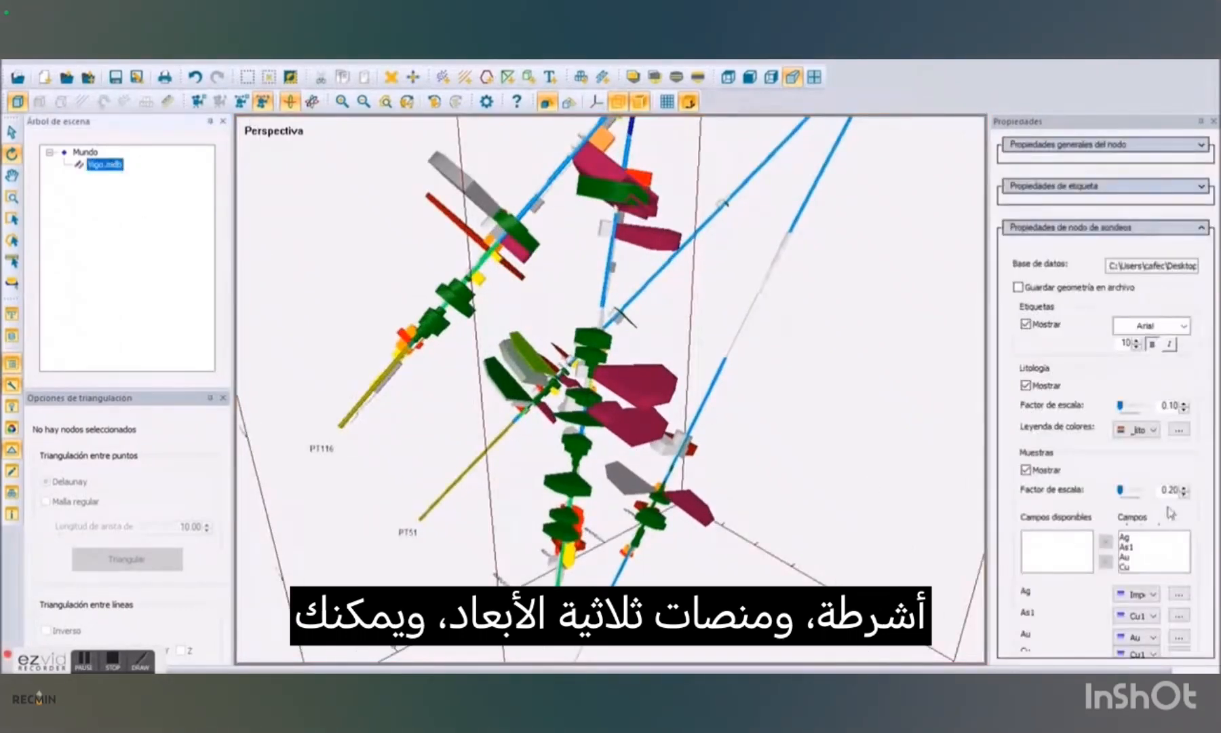
{"action": "left_click", "coordinate": [1185, 403]}
{"action": "left_click", "coordinate": [1184, 403]}
{"action": "left_click", "coordinate": [1184, 403]}
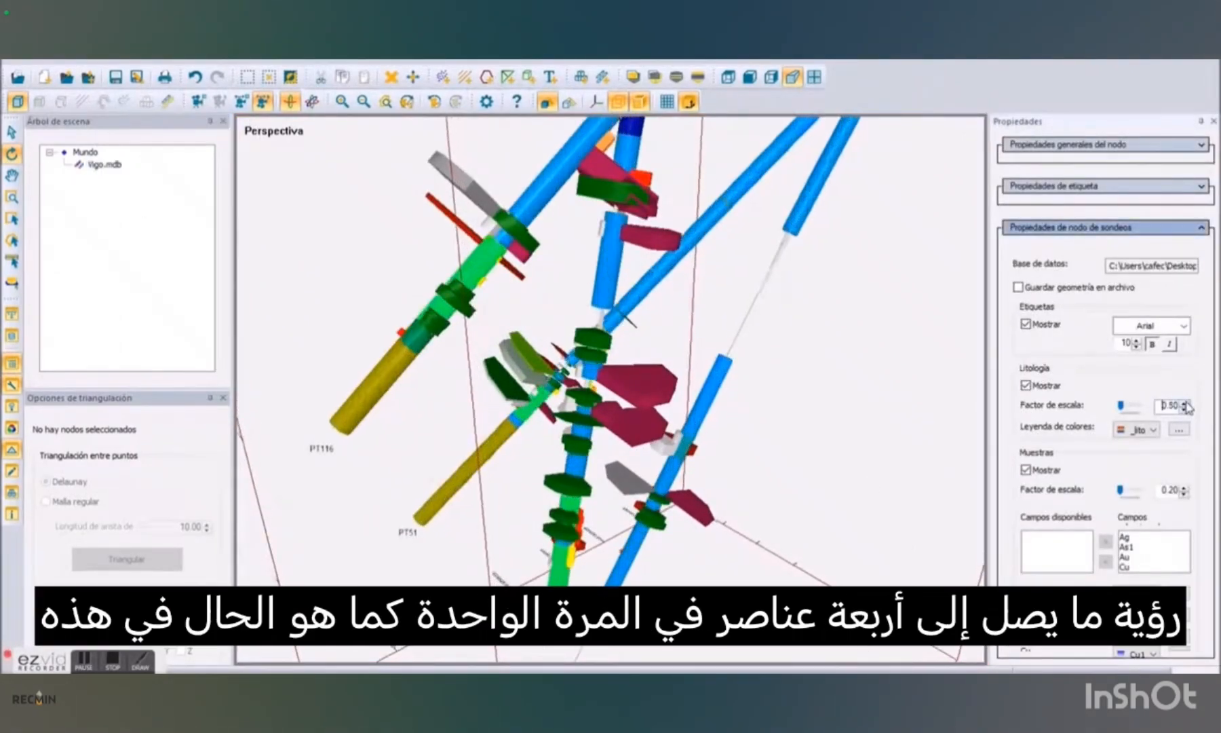
{"action": "left_click", "coordinate": [1184, 403]}
{"action": "left_click", "coordinate": [1185, 403]}
{"action": "left_click", "coordinate": [1184, 403]}
{"action": "left_click", "coordinate": [1184, 403]}
{"action": "left_click", "coordinate": [1185, 403]}
{"action": "left_click", "coordinate": [1184, 403]}
{"action": "left_click", "coordinate": [1185, 403]}
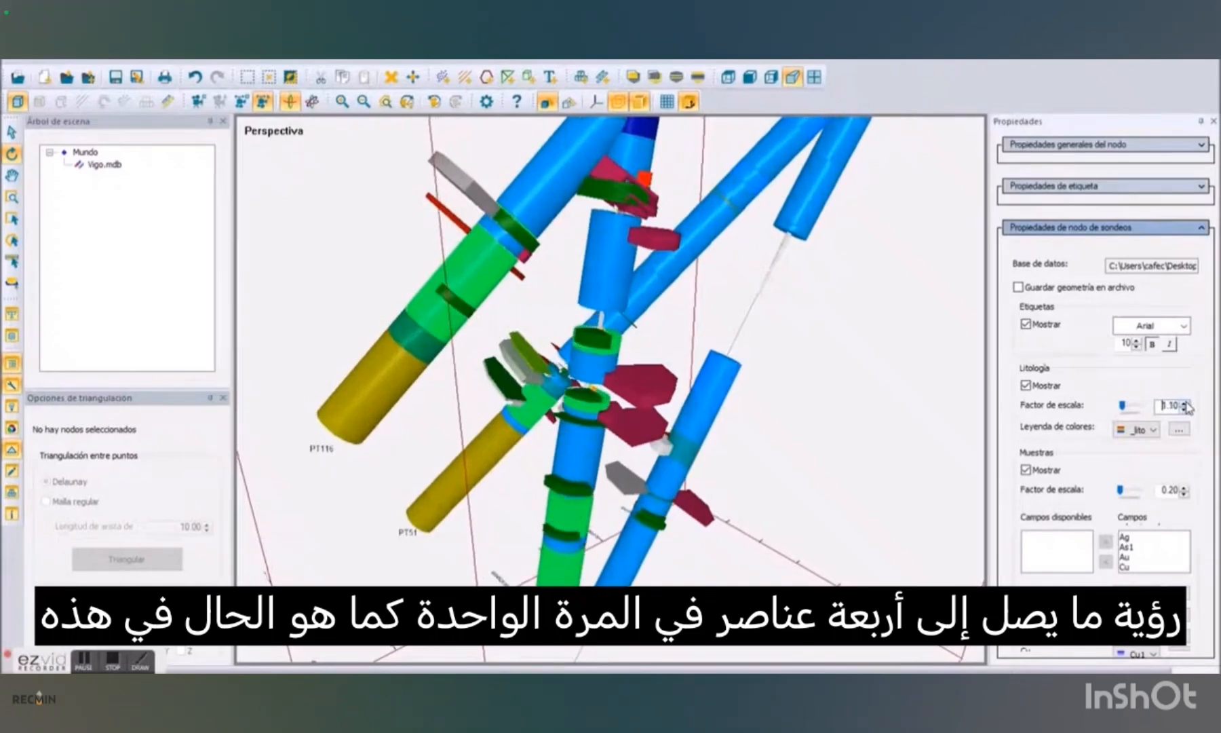
{"action": "left_click", "coordinate": [1184, 403]}
{"action": "left_click", "coordinate": [1184, 403]}
{"action": "left_click", "coordinate": [1184, 403]}
{"action": "left_click_drag", "start_coordinate": [792, 408], "coordinate": [493, 339]}
{"action": "left_click", "coordinate": [473, 332]}
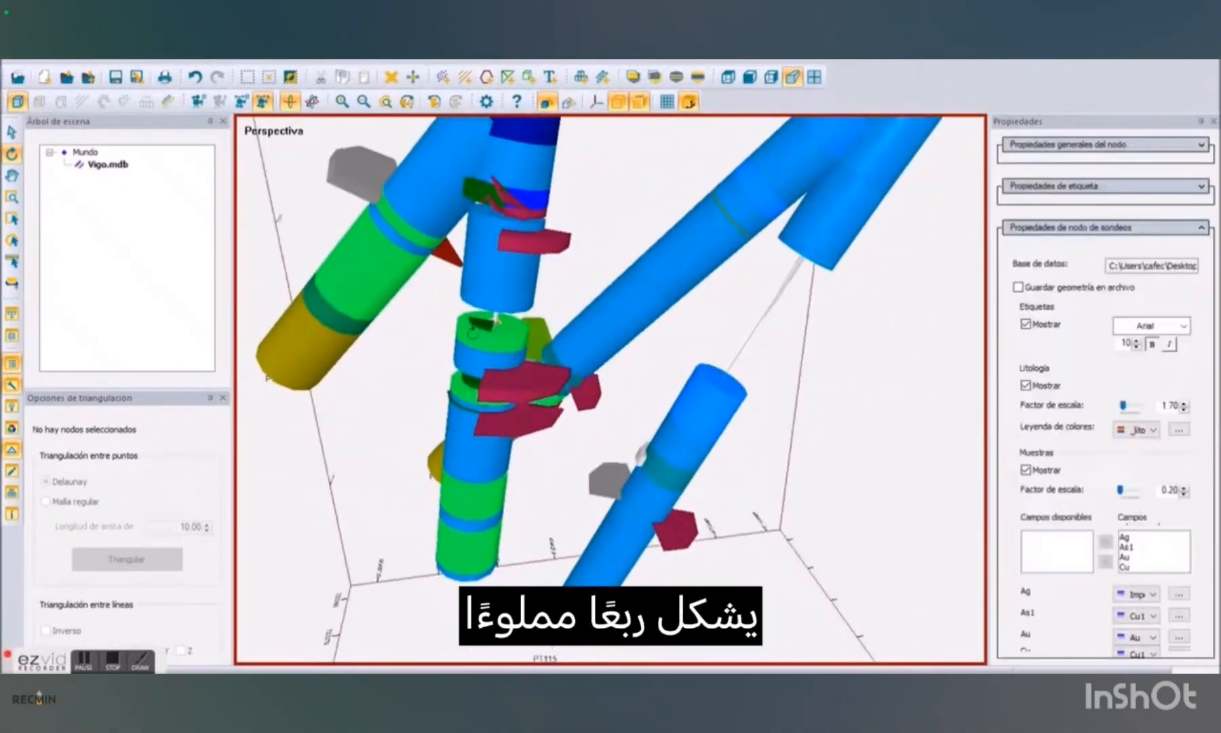
Reduce the lithology scale factor of the Vigo.mdb drillholes to 0.10.
{"action": "left_click", "coordinate": [1184, 409]}
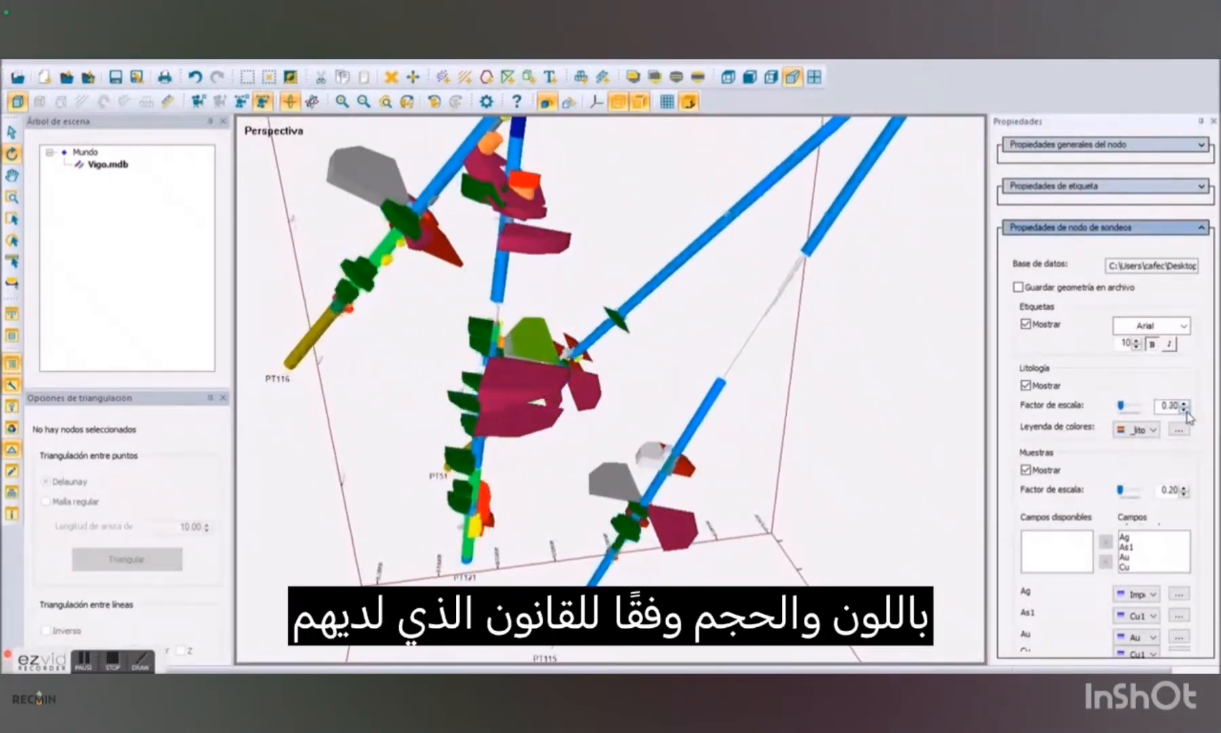
{"action": "left_click_drag", "start_coordinate": [535, 450], "coordinate": [600, 444]}
{"action": "left_click", "coordinate": [597, 378]}
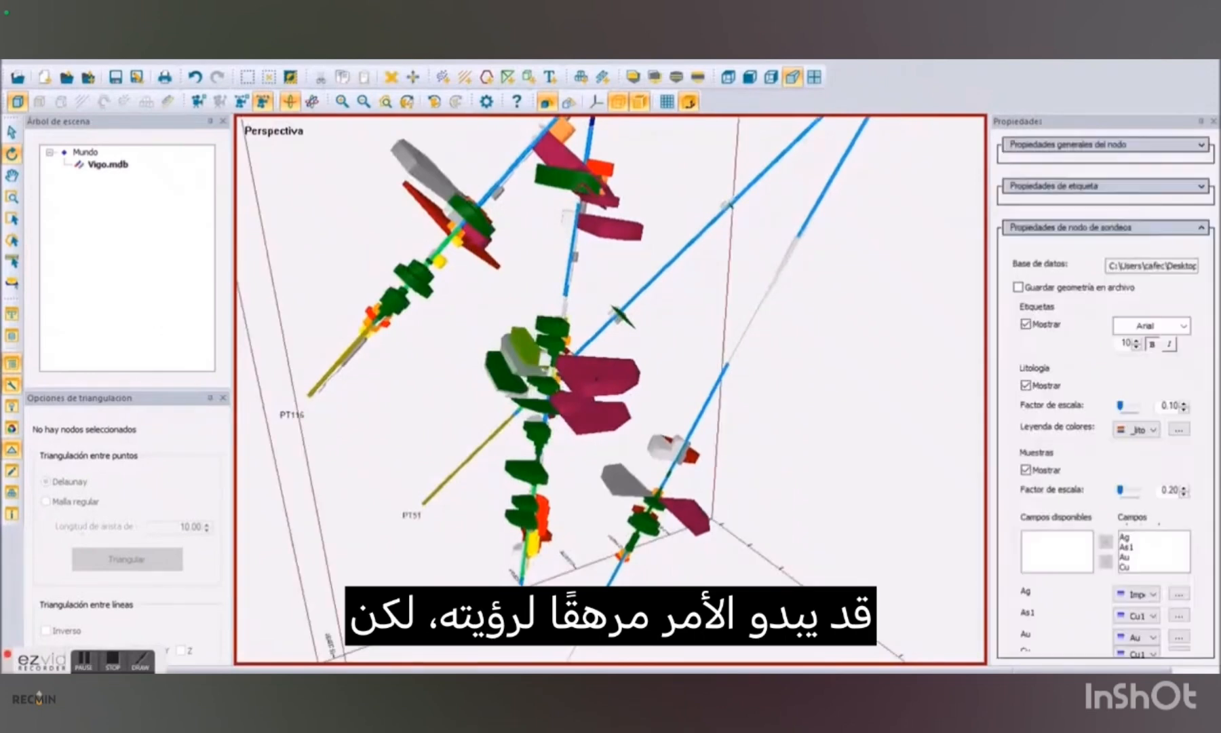
Try a sample scale factor of 0.40 on the Vigo.mdb drillholes and return it to 0.20.
{"action": "left_click", "coordinate": [1185, 487]}
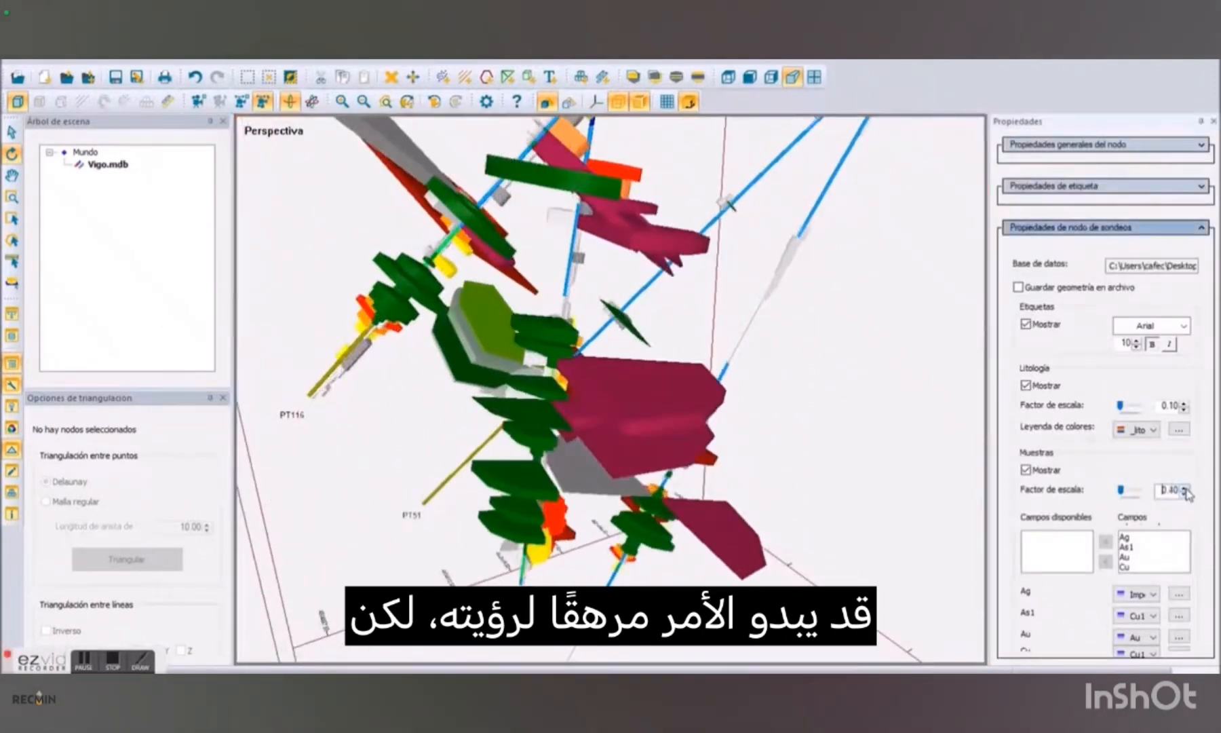
{"action": "left_click", "coordinate": [1184, 493]}
{"action": "left_click", "coordinate": [1184, 493]}
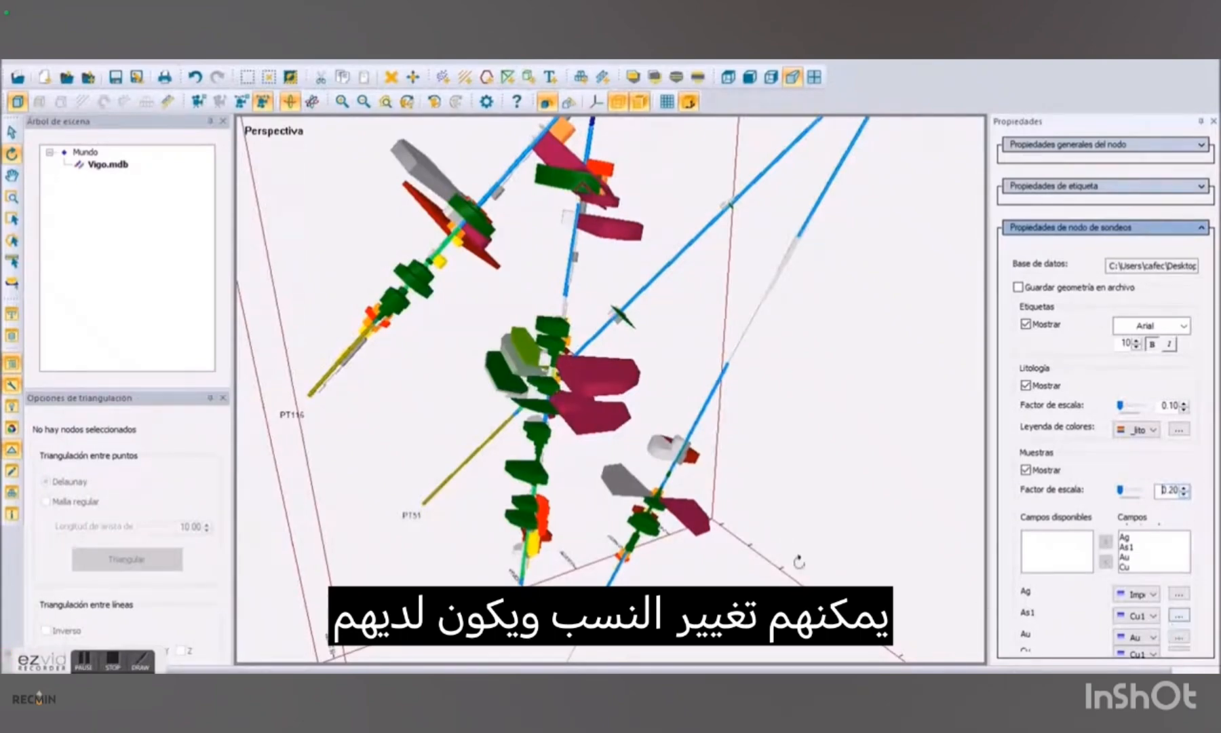
Remove As1 from the sample fields displayed on the Vigo.mdb drillholes.
{"action": "left_click_drag", "start_coordinate": [799, 561], "coordinate": [845, 531]}
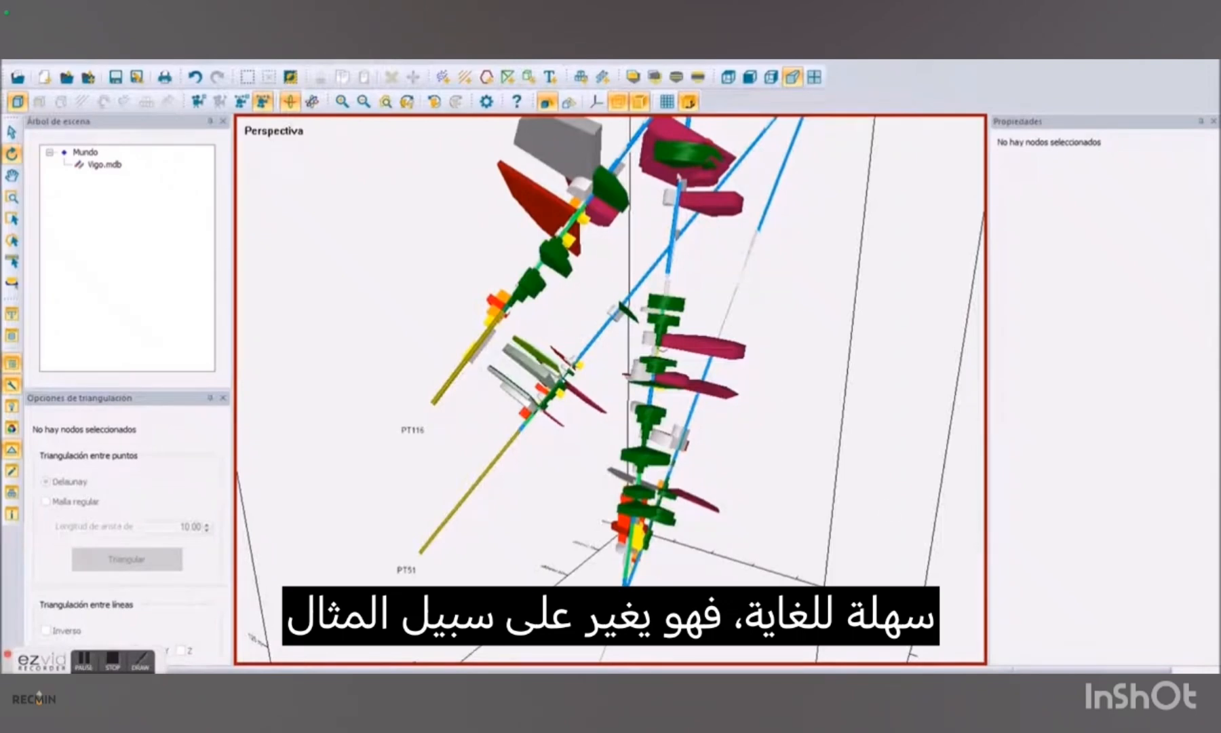
{"action": "left_click", "coordinate": [658, 347]}
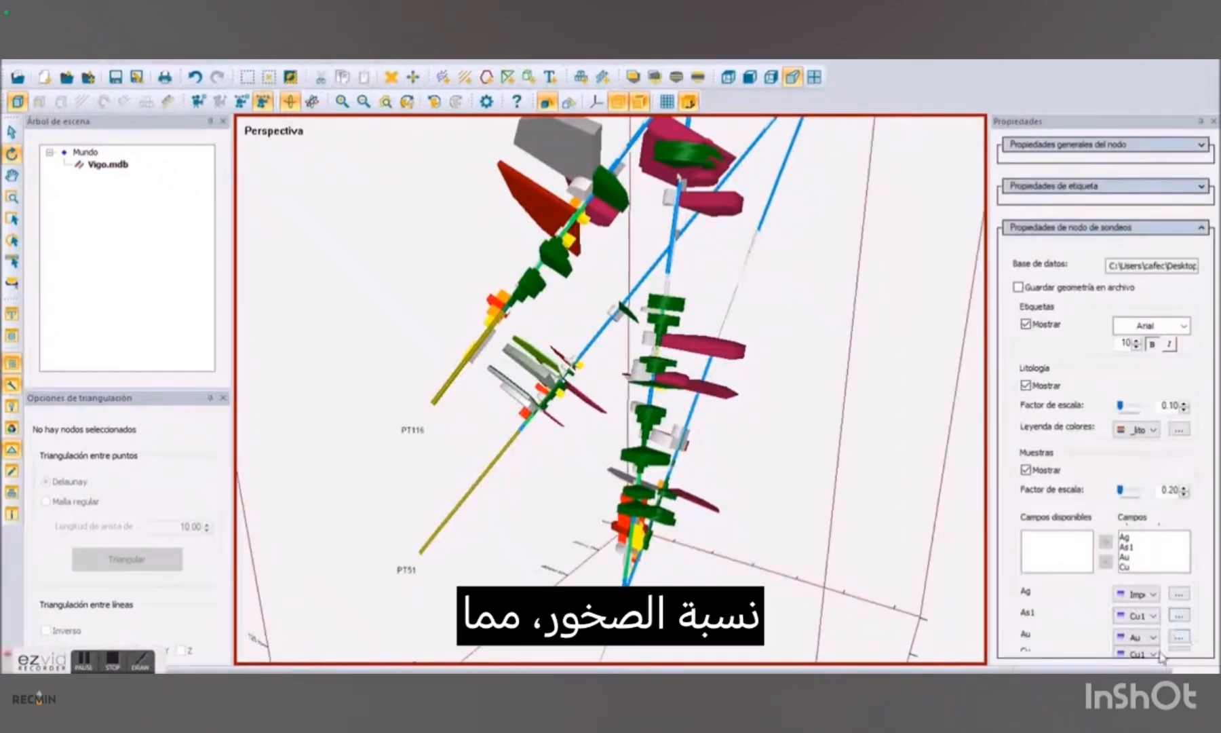
{"action": "left_click", "coordinate": [1126, 550]}
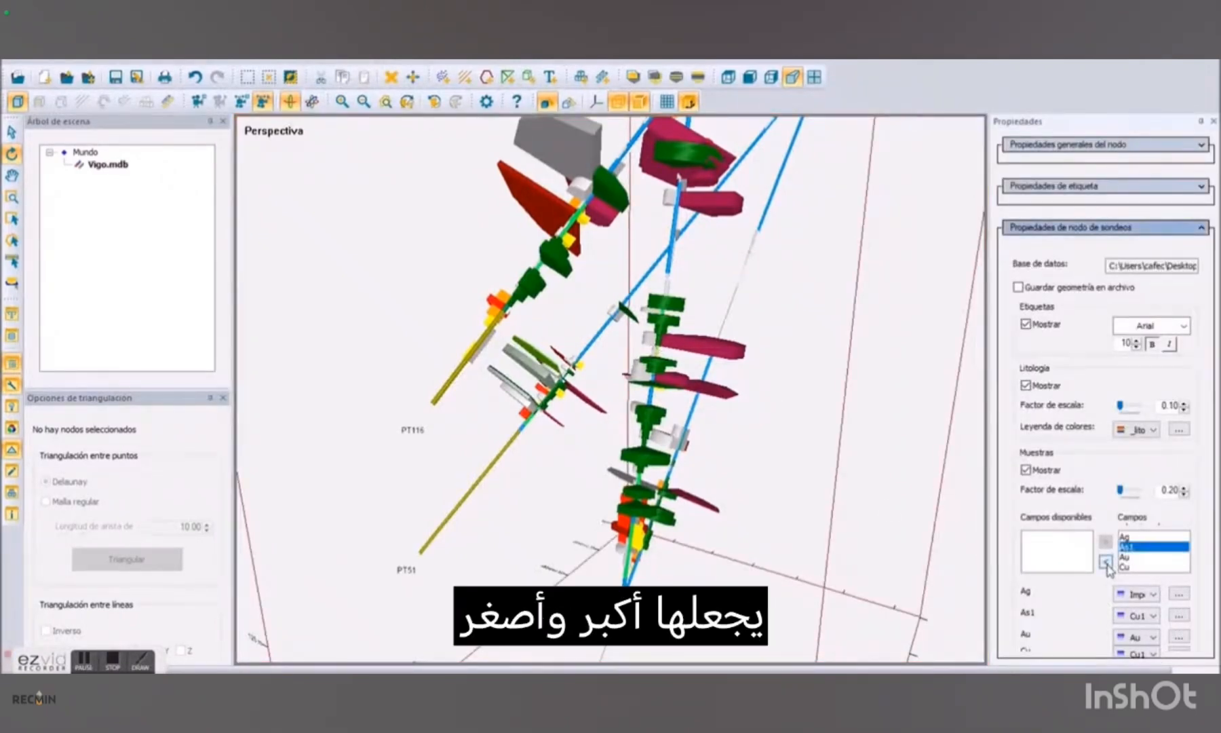
{"action": "left_click", "coordinate": [1106, 561]}
{"action": "left_click_drag", "start_coordinate": [838, 513], "coordinate": [800, 493]}
{"action": "left_click", "coordinate": [614, 439]}
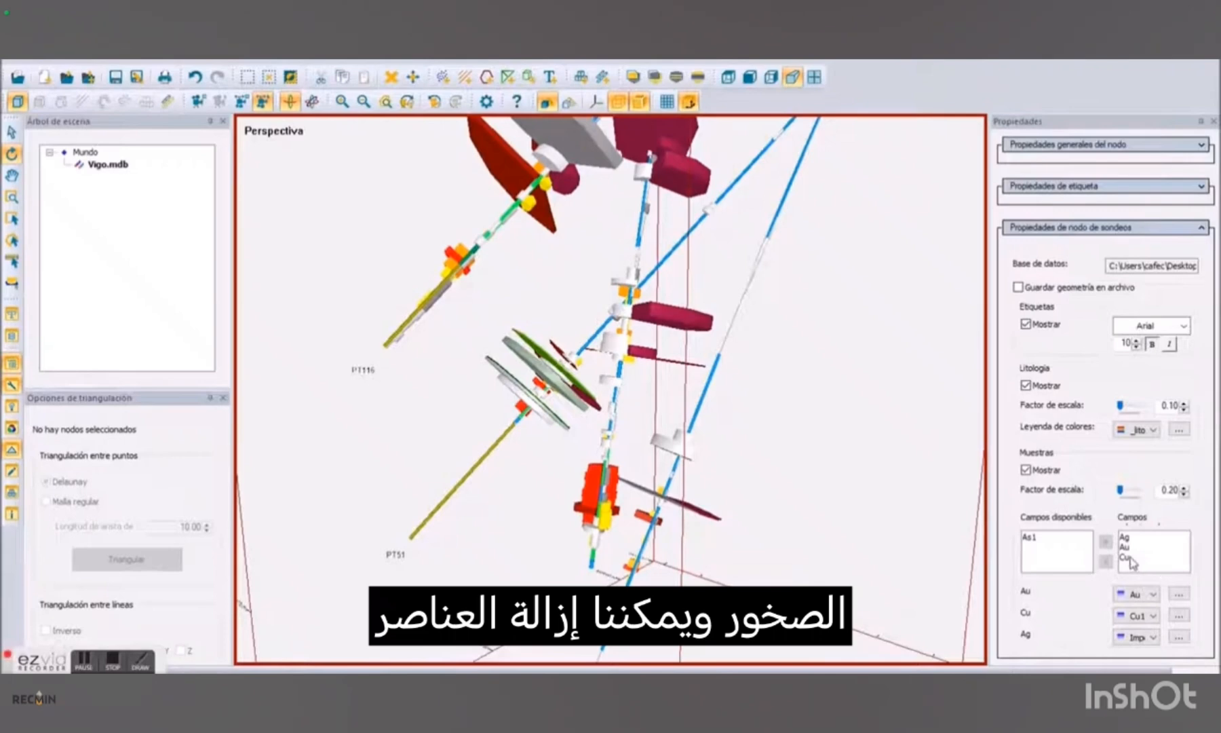
Remove Ag from the displayed sample fields of the Vigo.mdb drillholes, keeping Au and Cu.
{"action": "left_click", "coordinate": [1126, 537]}
{"action": "left_click", "coordinate": [1105, 563]}
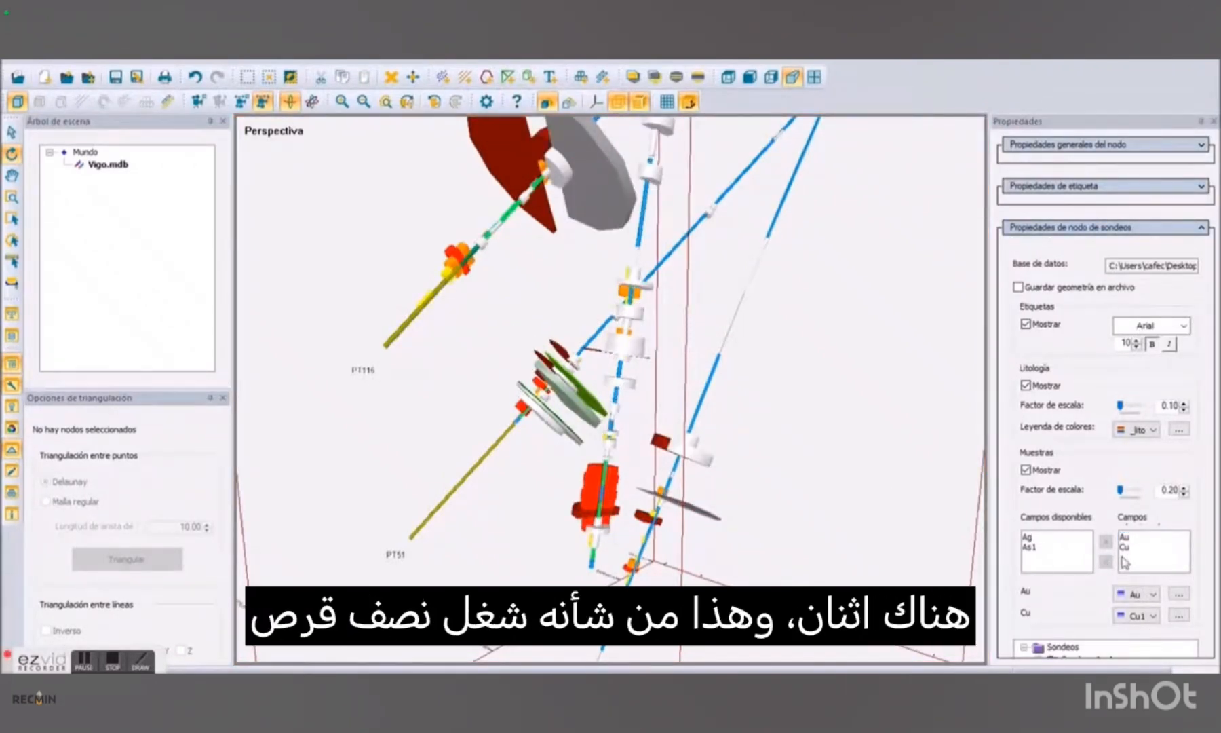
{"action": "left_click_drag", "start_coordinate": [830, 449], "coordinate": [693, 449]}
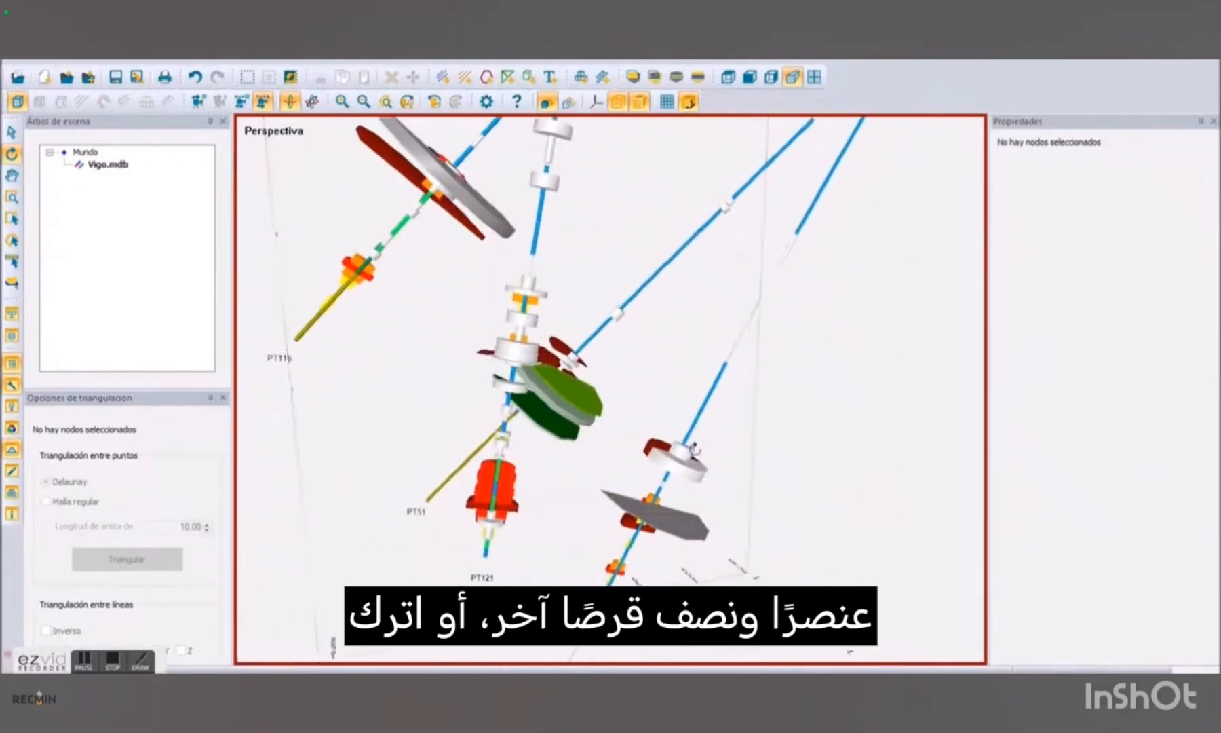
{"action": "left_click", "coordinate": [681, 440]}
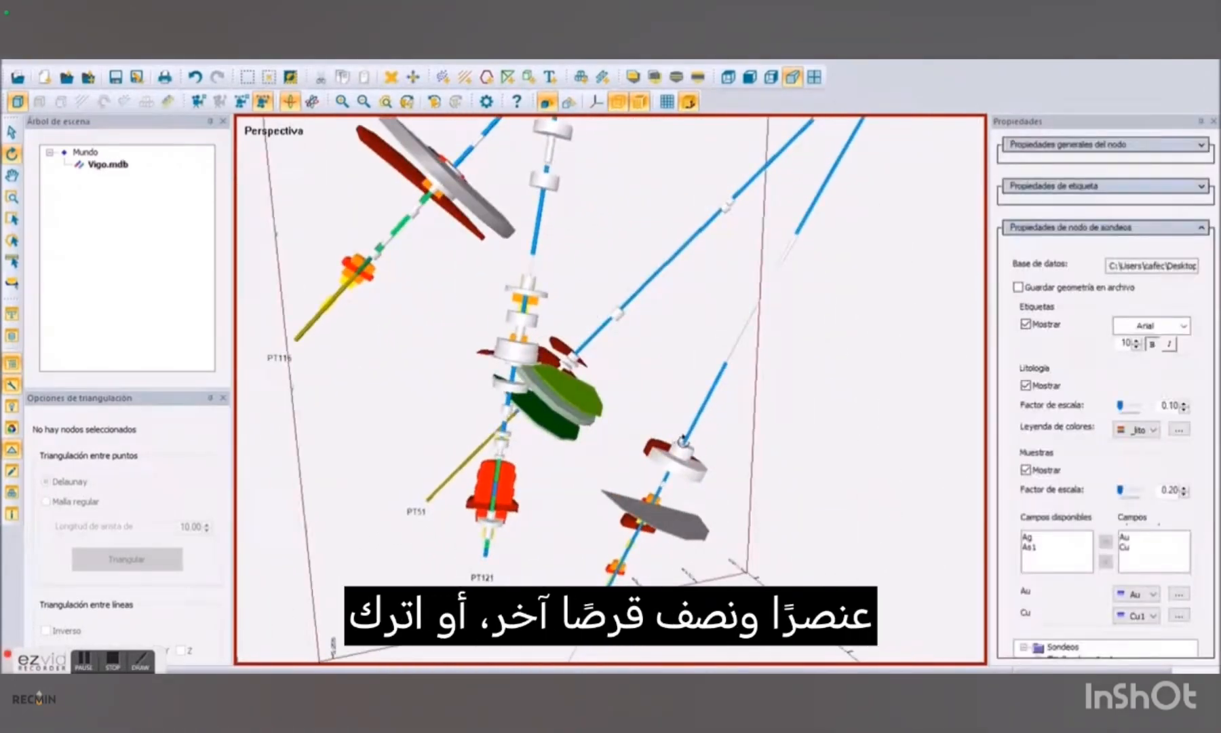
Remove Cu from the displayed sample fields of the Vigo.mdb drillholes, keeping only Au.
{"action": "left_click", "coordinate": [1126, 547]}
{"action": "left_click", "coordinate": [1105, 563]}
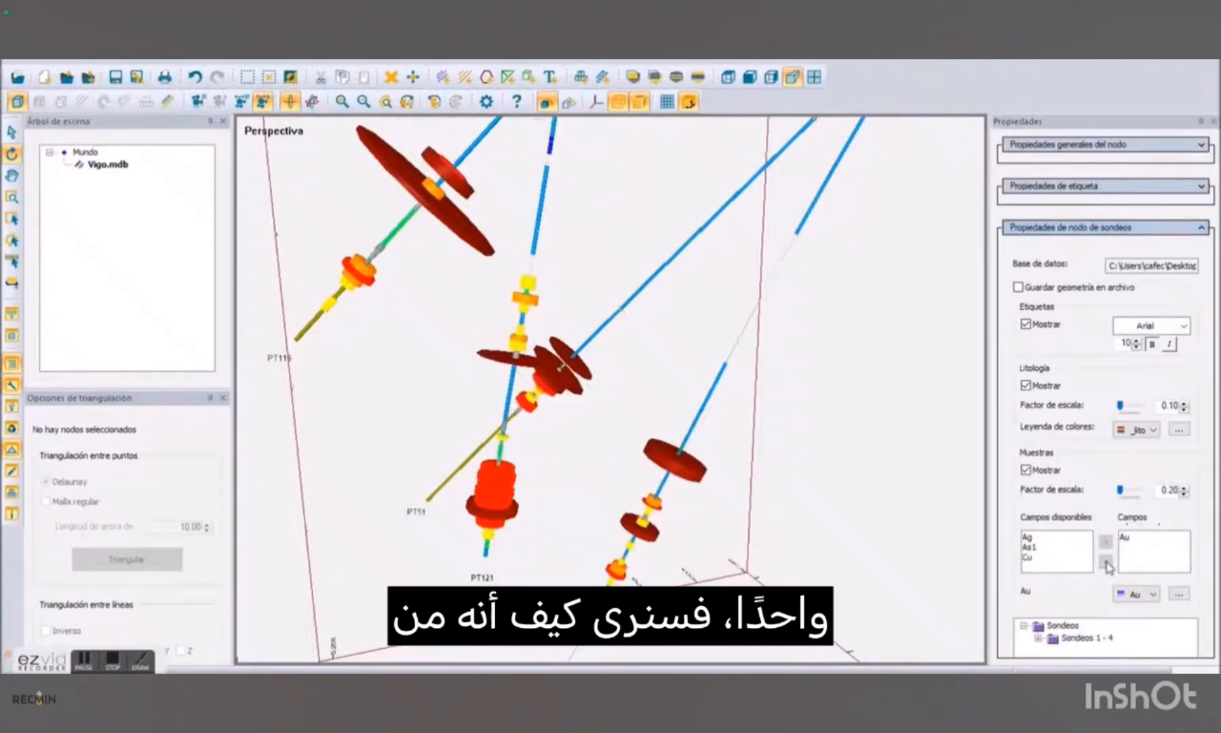
{"action": "left_click_drag", "start_coordinate": [673, 408], "coordinate": [807, 366]}
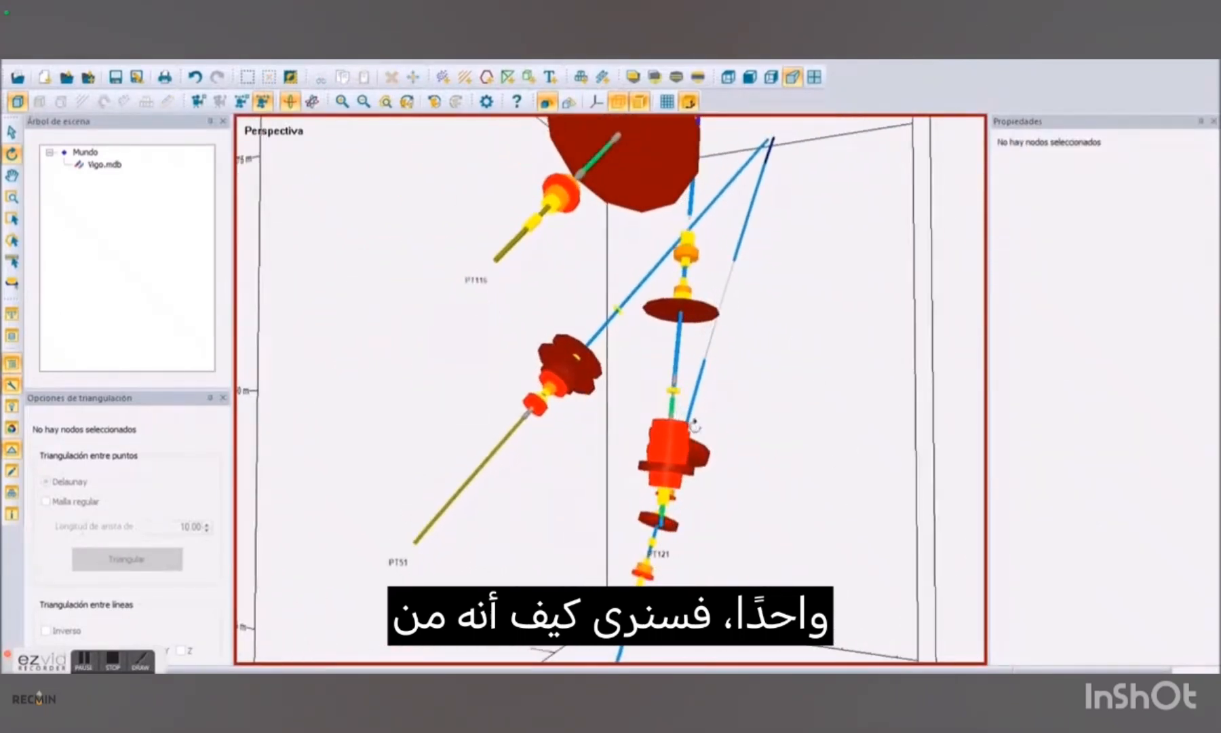
{"action": "scroll", "coordinate": [692, 433], "scroll_direction": "up", "scroll_amount": 4}
{"action": "scroll", "coordinate": [690, 432], "scroll_direction": "down", "scroll_amount": 4}
{"action": "left_click_drag", "start_coordinate": [605, 373], "coordinate": [1159, 428]}
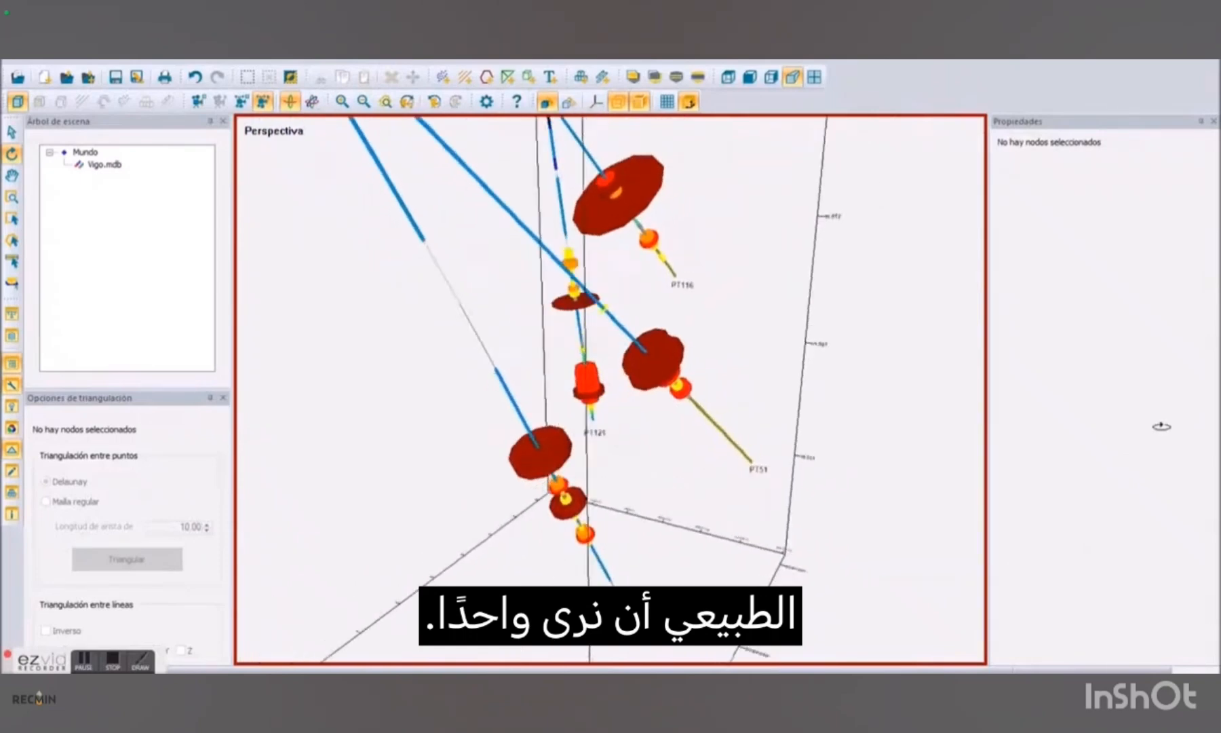
{"action": "scroll", "coordinate": [558, 392], "scroll_direction": "down", "scroll_amount": 4}
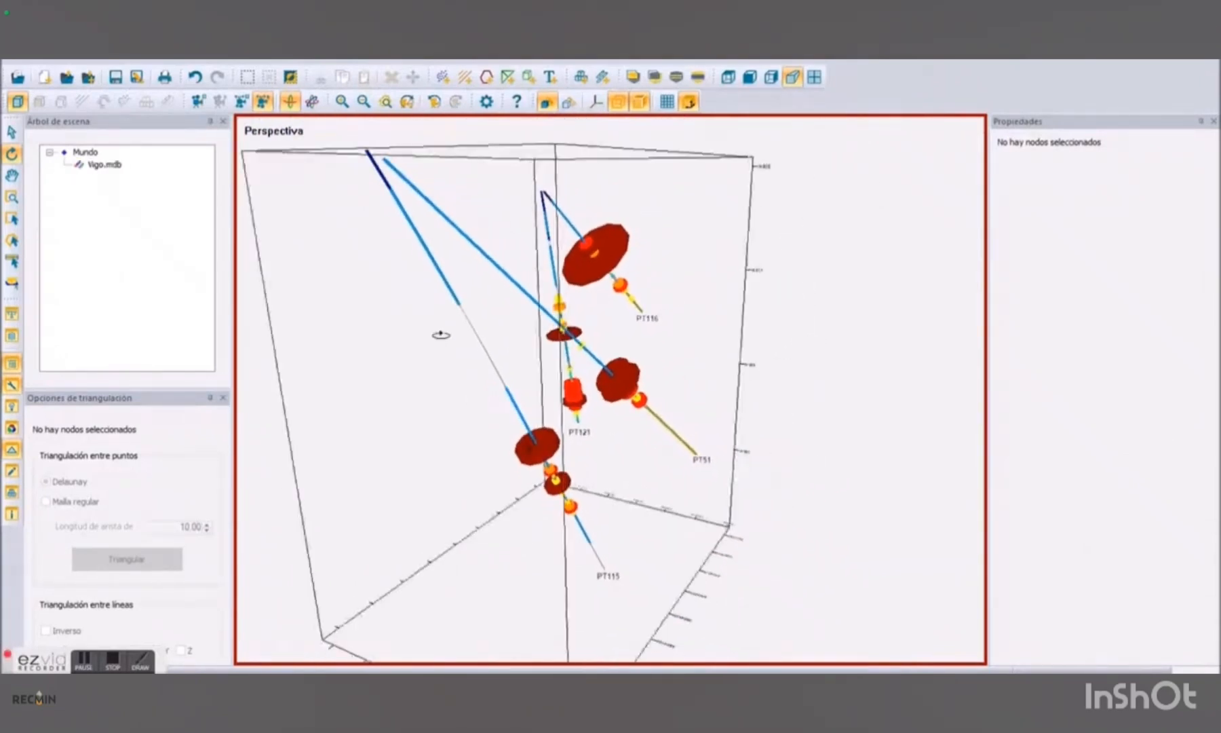
{"action": "left_click_drag", "start_coordinate": [438, 335], "coordinate": [824, 263]}
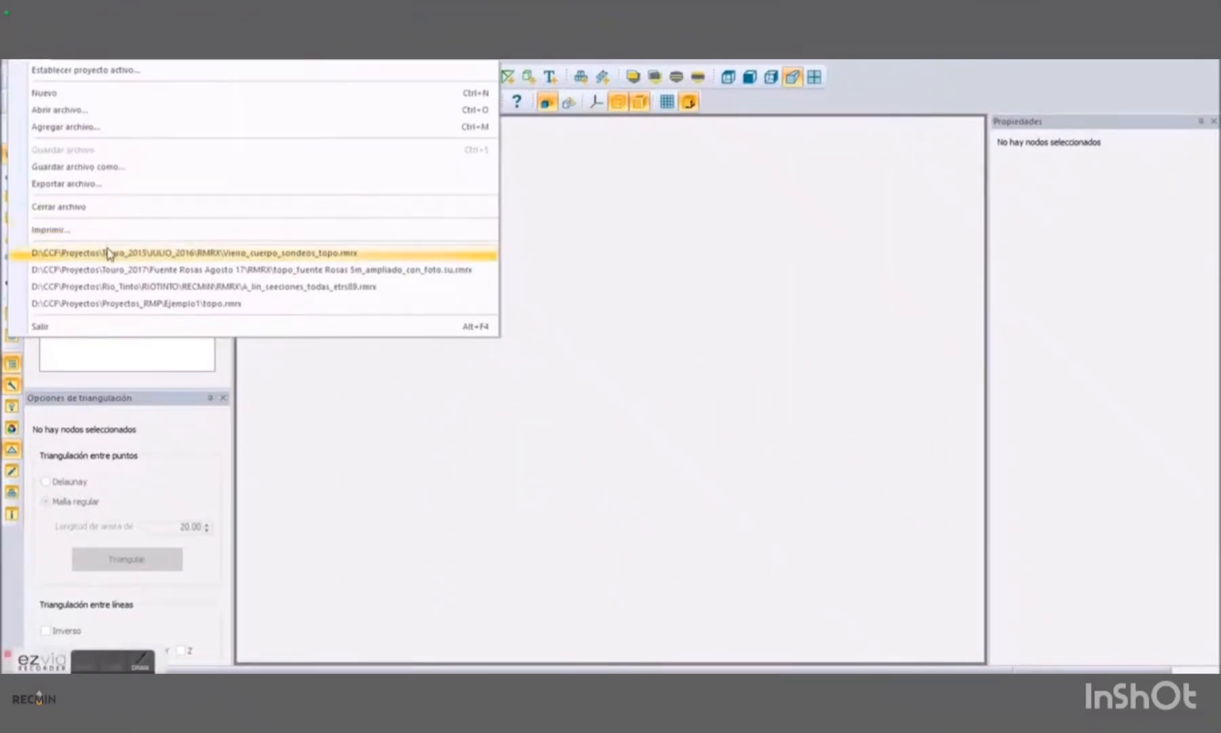
Open the recent Vieiro_cuerpo_sondeos_topo.rmrx project and examine its orebody and drillholes beneath the image-draped topography.
{"action": "left_click", "coordinate": [108, 250]}
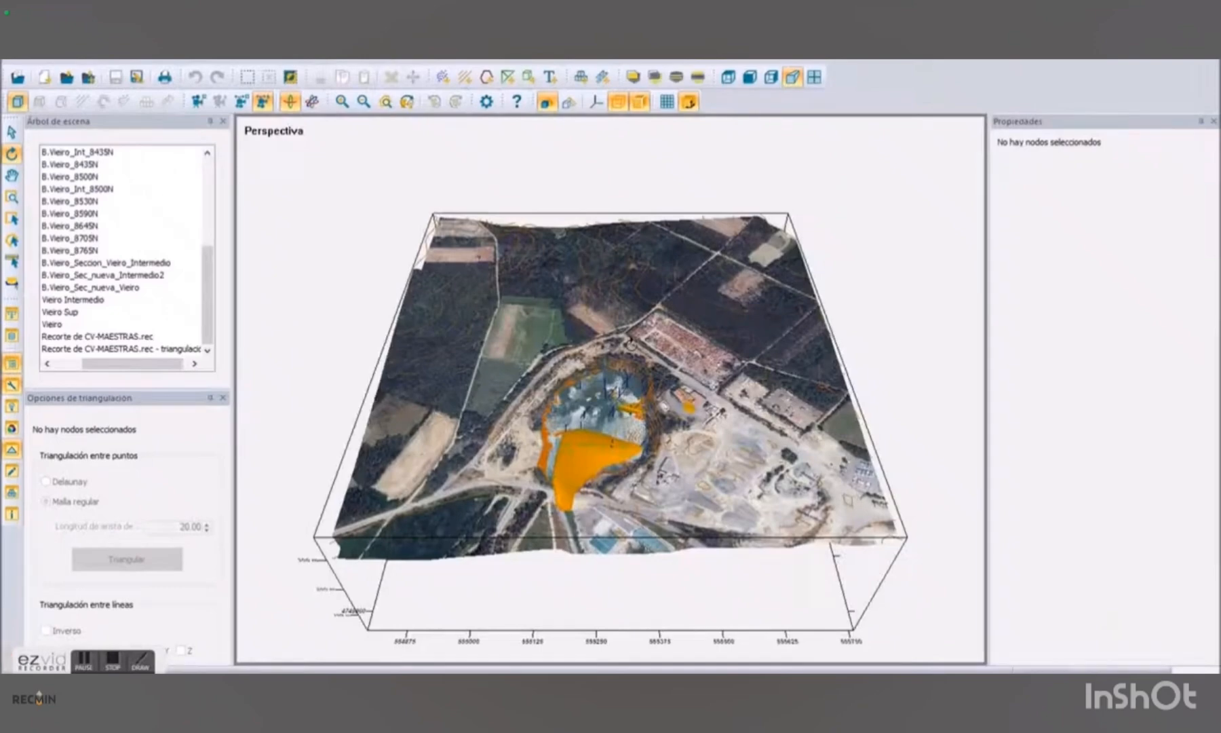
{"action": "left_click", "coordinate": [572, 371]}
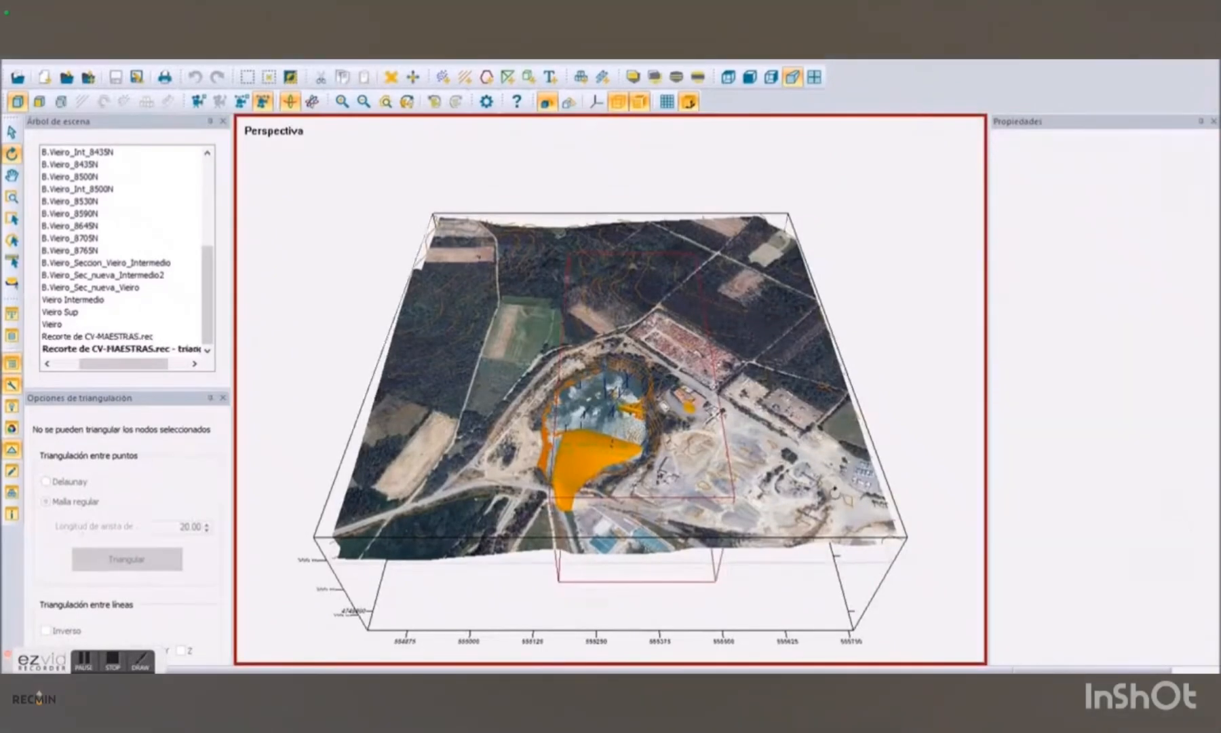
{"action": "left_click_drag", "start_coordinate": [781, 461], "coordinate": [452, 251]}
{"action": "scroll", "coordinate": [615, 386], "scroll_direction": "up", "scroll_amount": 6}
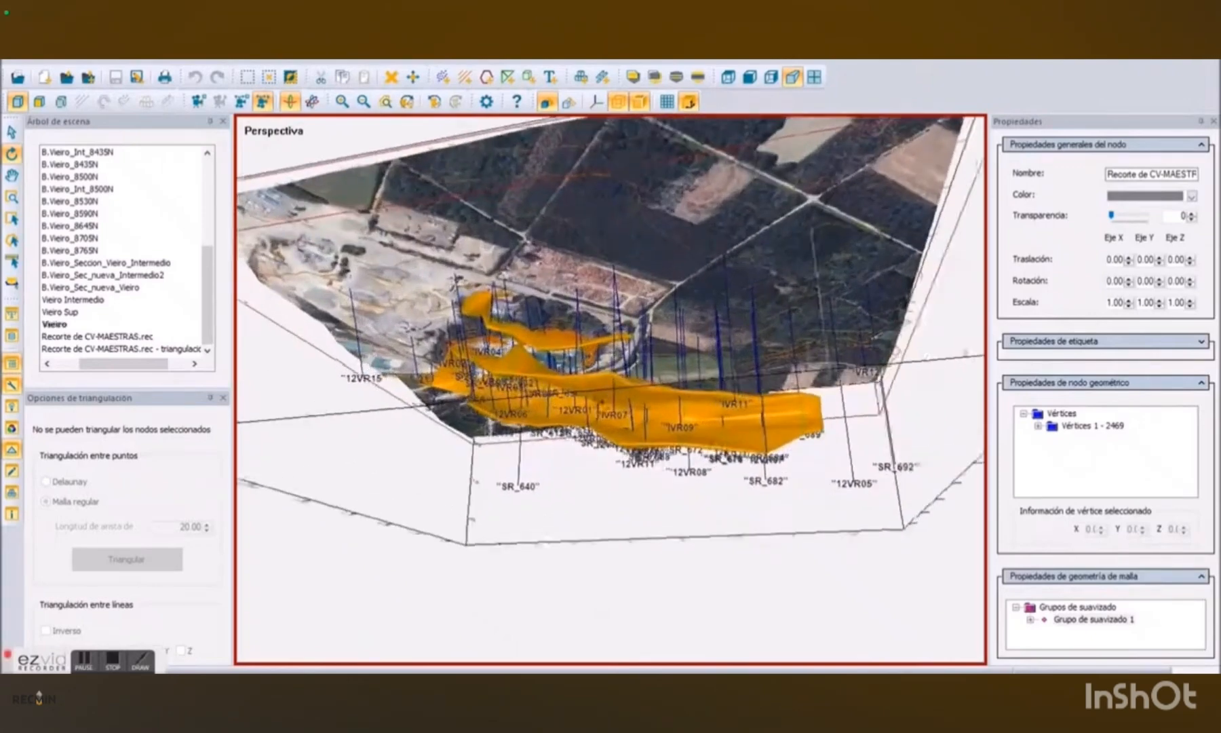
{"action": "scroll", "coordinate": [615, 386], "scroll_direction": "up", "scroll_amount": 2}
{"action": "left_click_drag", "start_coordinate": [516, 427], "coordinate": [941, 458]}
{"action": "left_click_drag", "start_coordinate": [664, 448], "coordinate": [390, 375]}
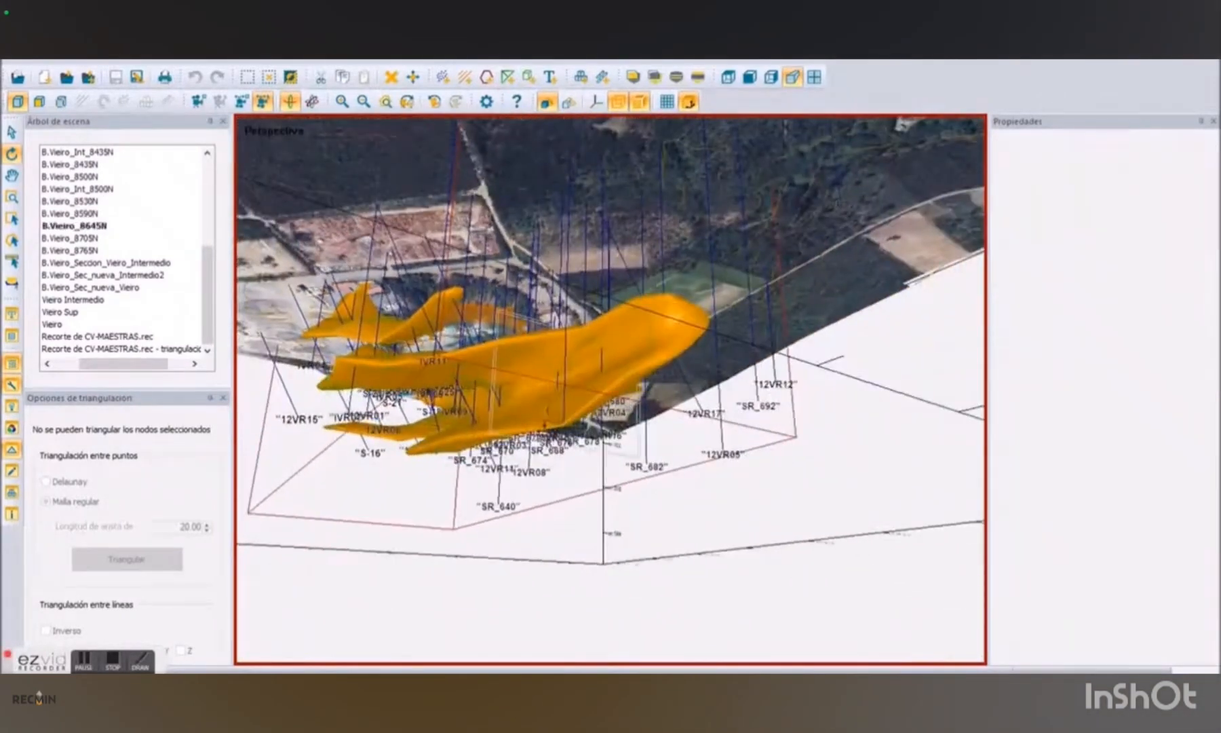
{"action": "left_click_drag", "start_coordinate": [570, 401], "coordinate": [802, 488]}
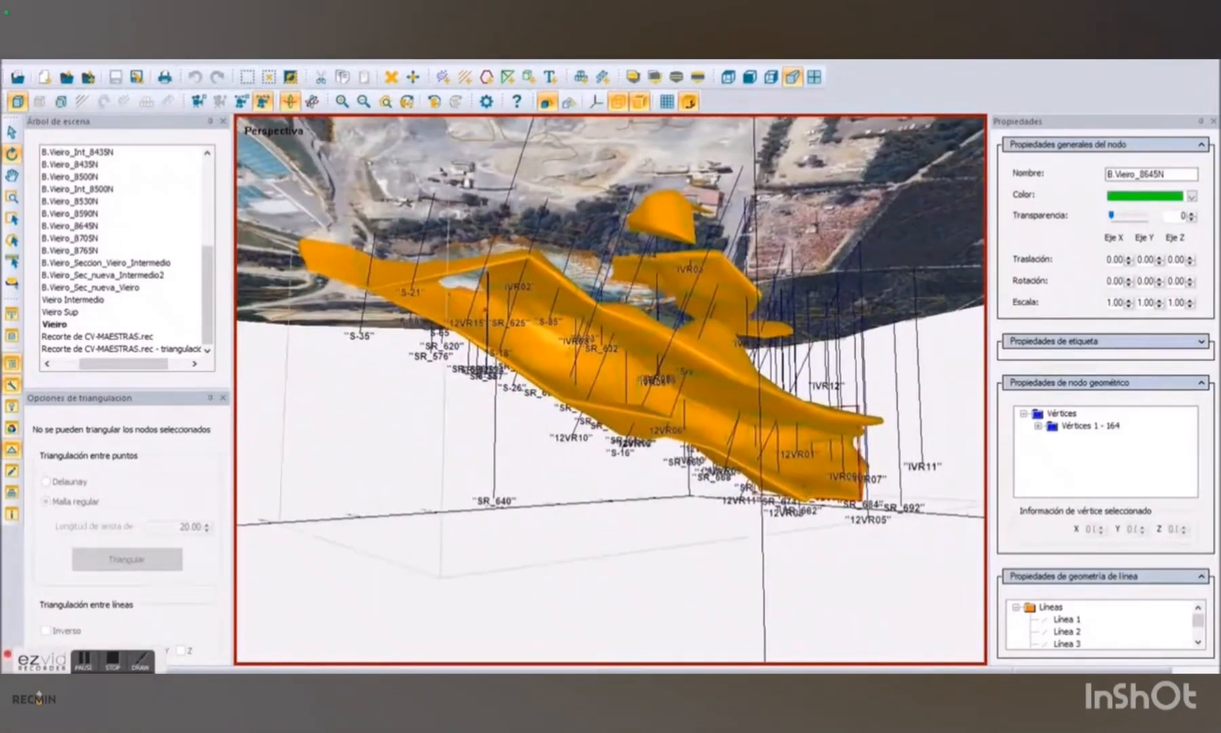
Export the scene as a 3D PDF named PDF3da.pdf in the Touro_2015 folder.
{"action": "left_click", "coordinate": [36, 64]}
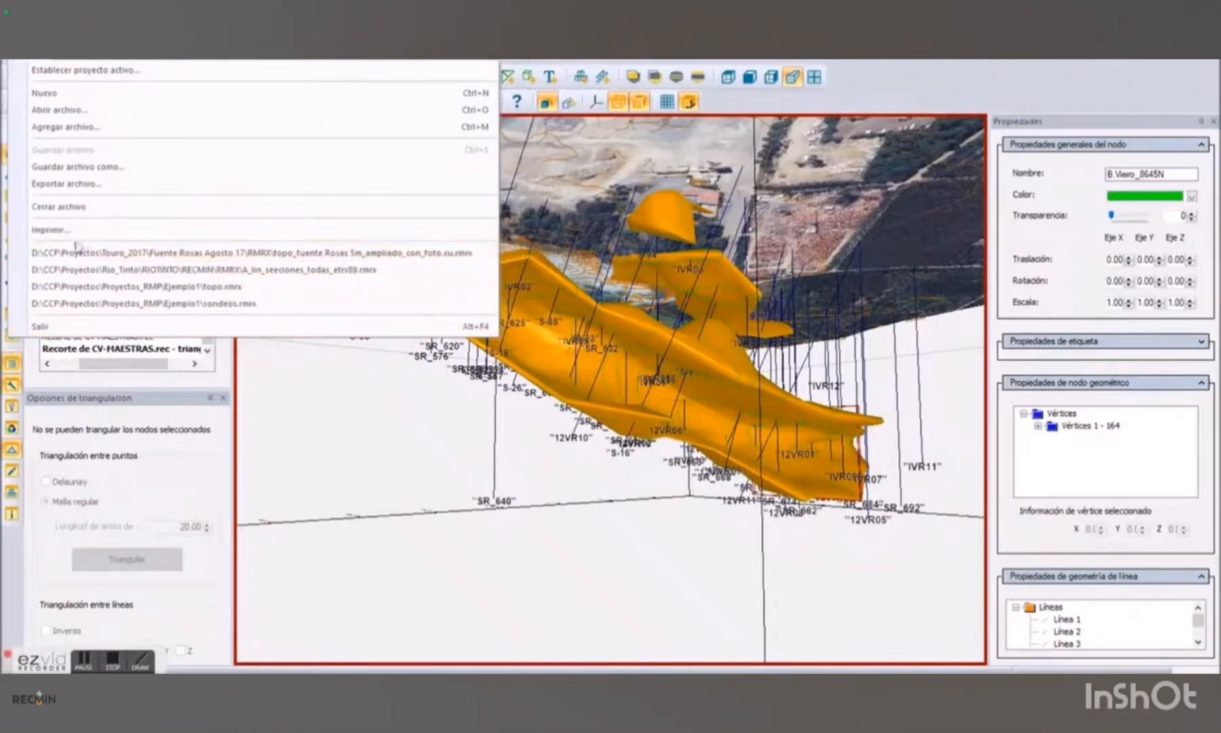
{"action": "left_click", "coordinate": [78, 186]}
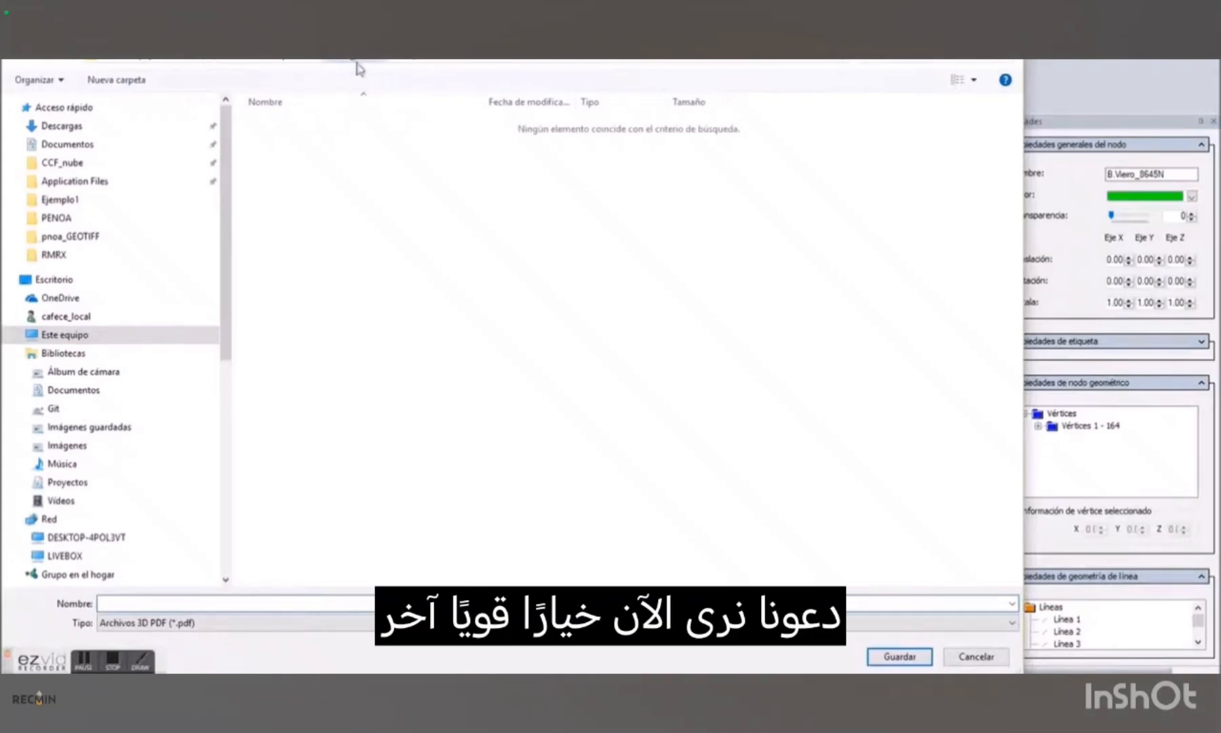
{"action": "left_click", "coordinate": [289, 530]}
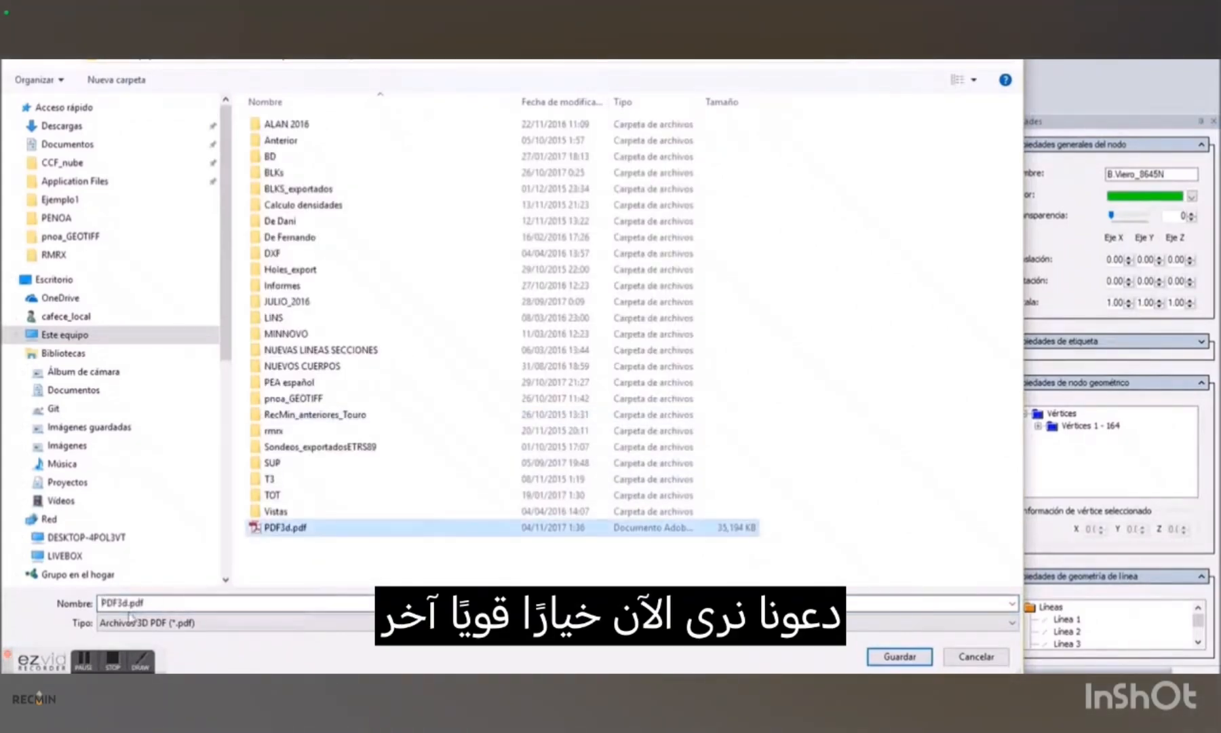
{"action": "left_click", "coordinate": [127, 603]}
{"action": "left_click", "coordinate": [128, 604]}
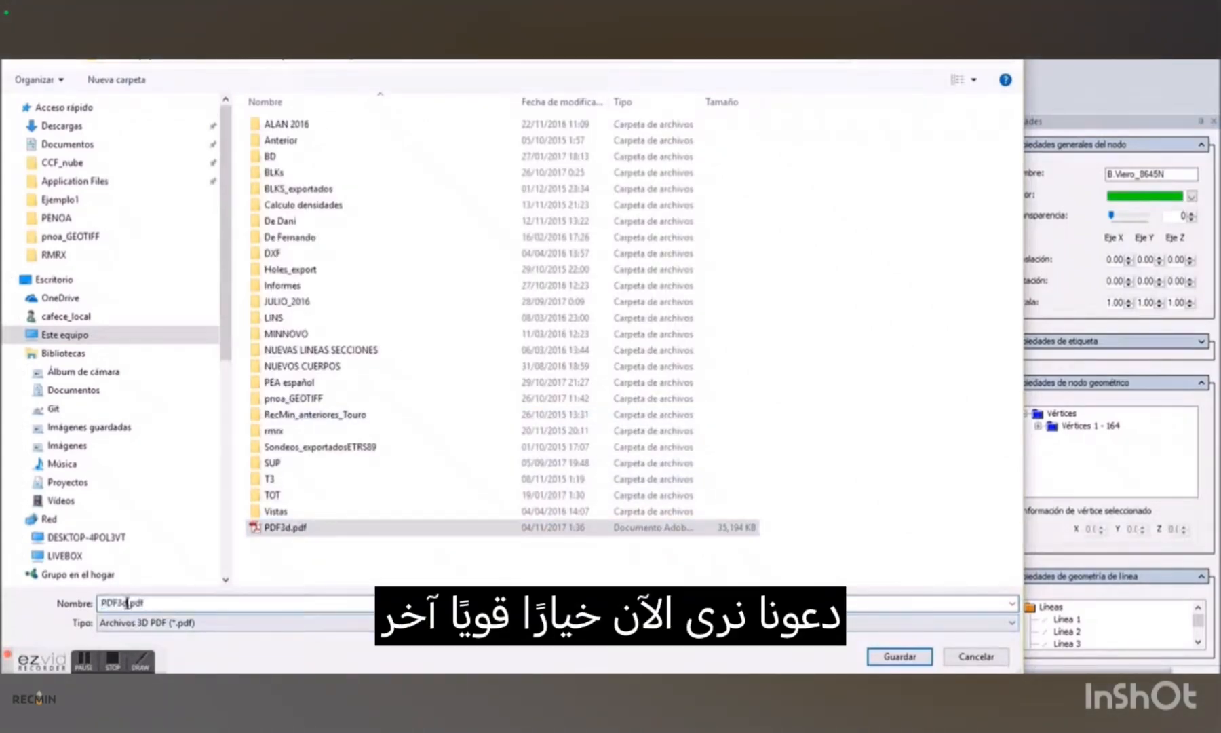
{"action": "type", "text": "a"}
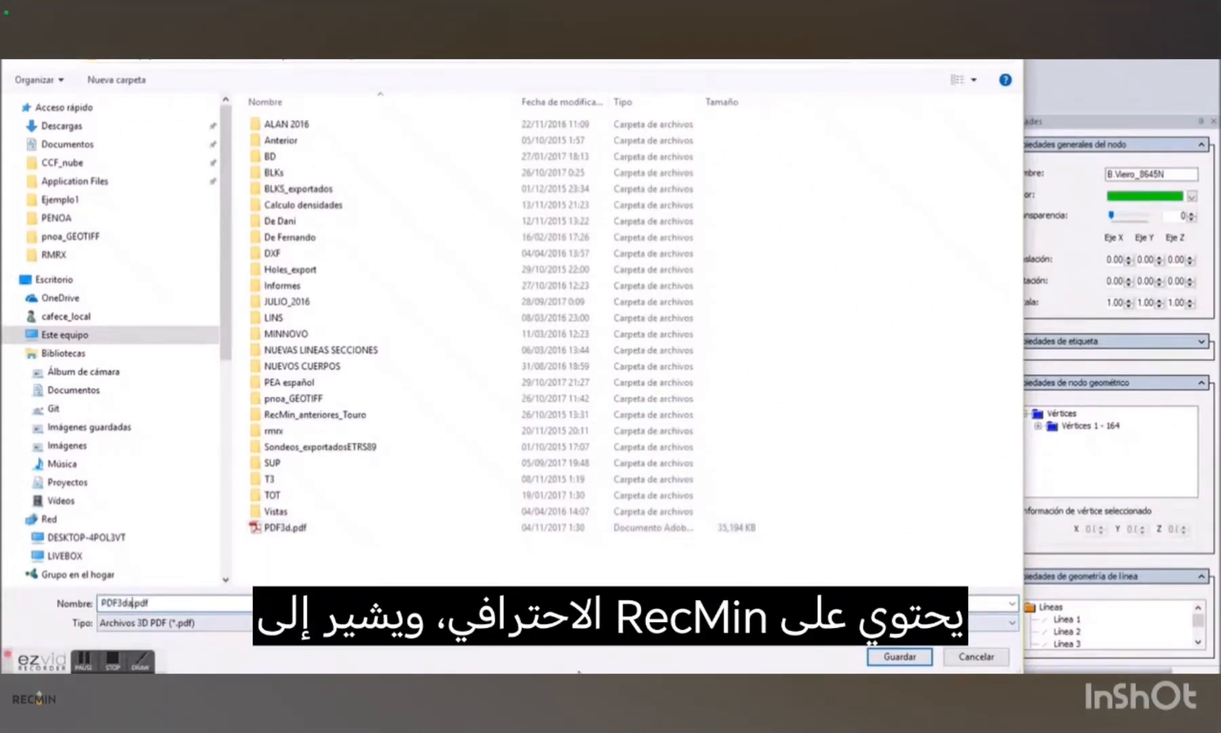
{"action": "left_click", "coordinate": [897, 654]}
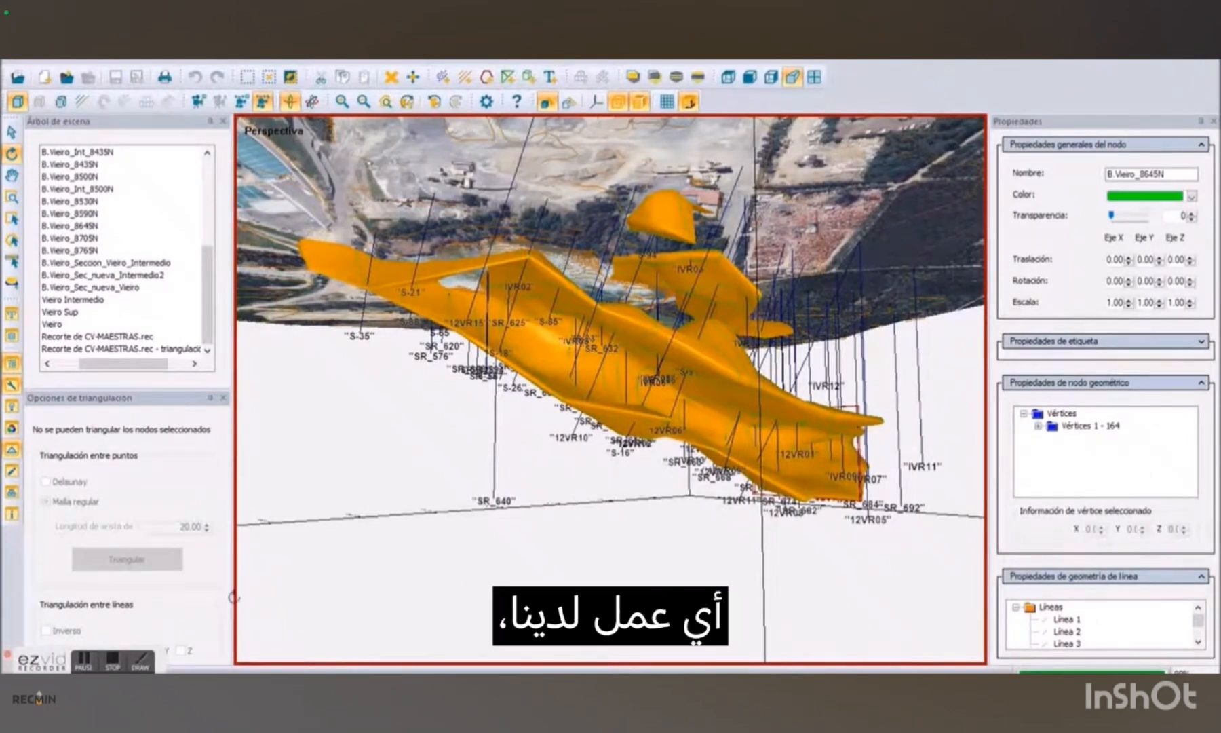
Switch to the Touro_2015 folder in File Explorer and open PDF3da.pdf with Adobe Acrobat.
{"action": "mouse_move", "coordinate": [122, 685]}
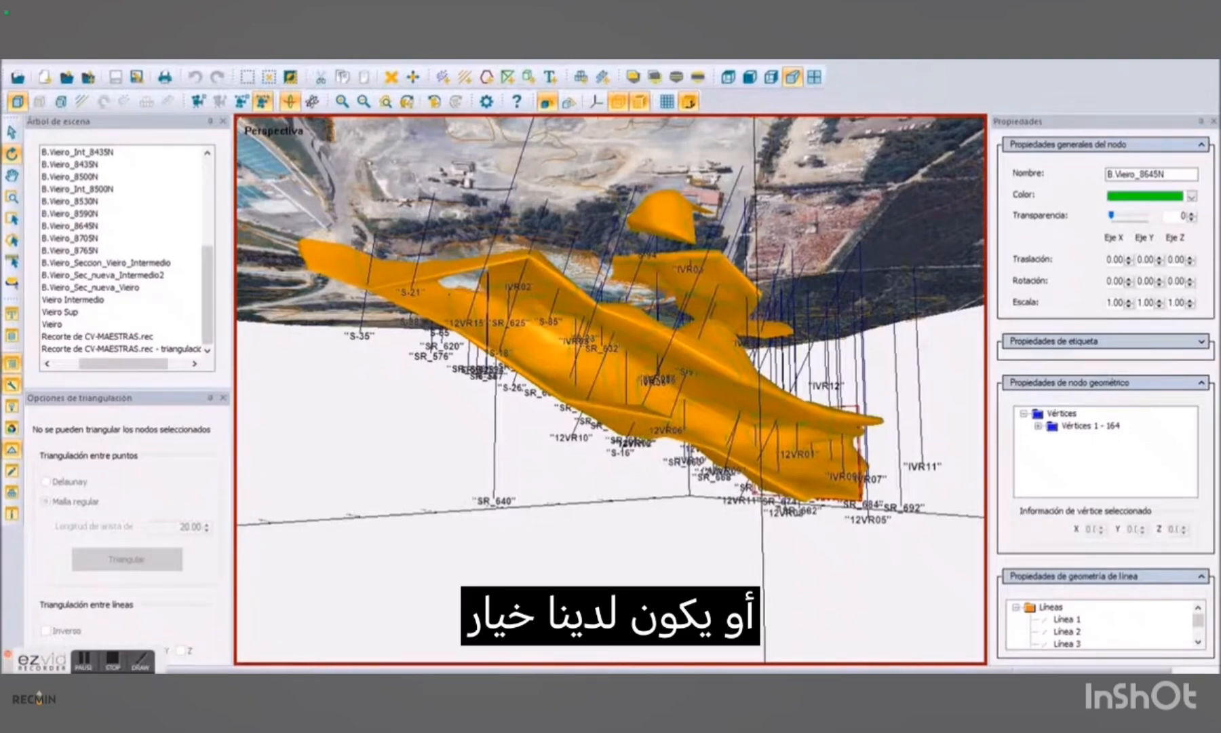
{"action": "mouse_move", "coordinate": [163, 685]}
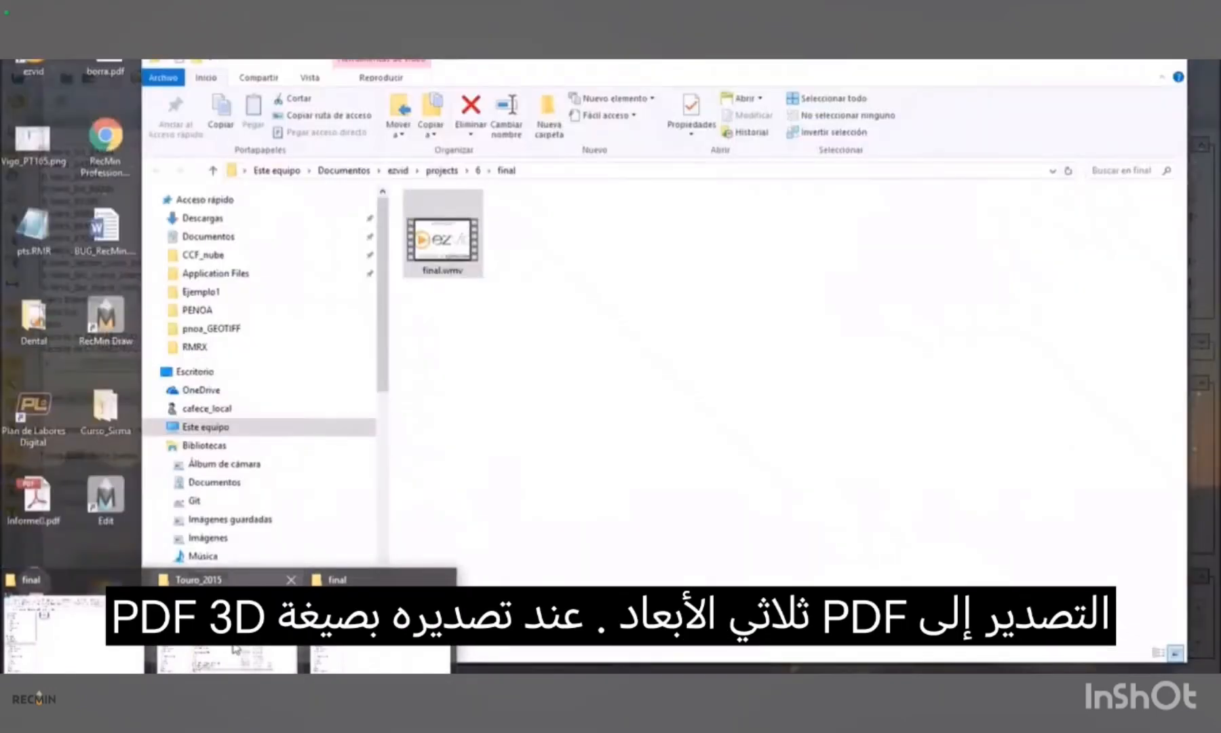
{"action": "left_click", "coordinate": [235, 647]}
{"action": "scroll", "coordinate": [475, 556], "scroll_direction": "down", "scroll_amount": 1}
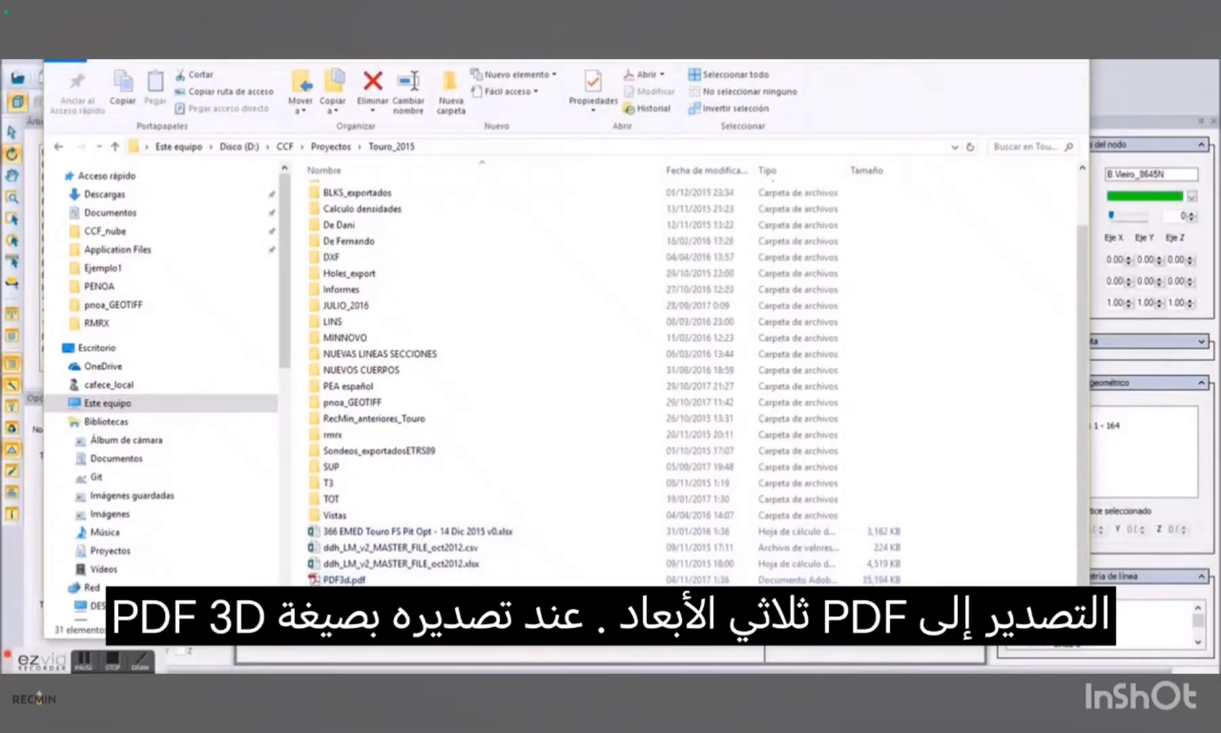
{"action": "right_click", "coordinate": [347, 594]}
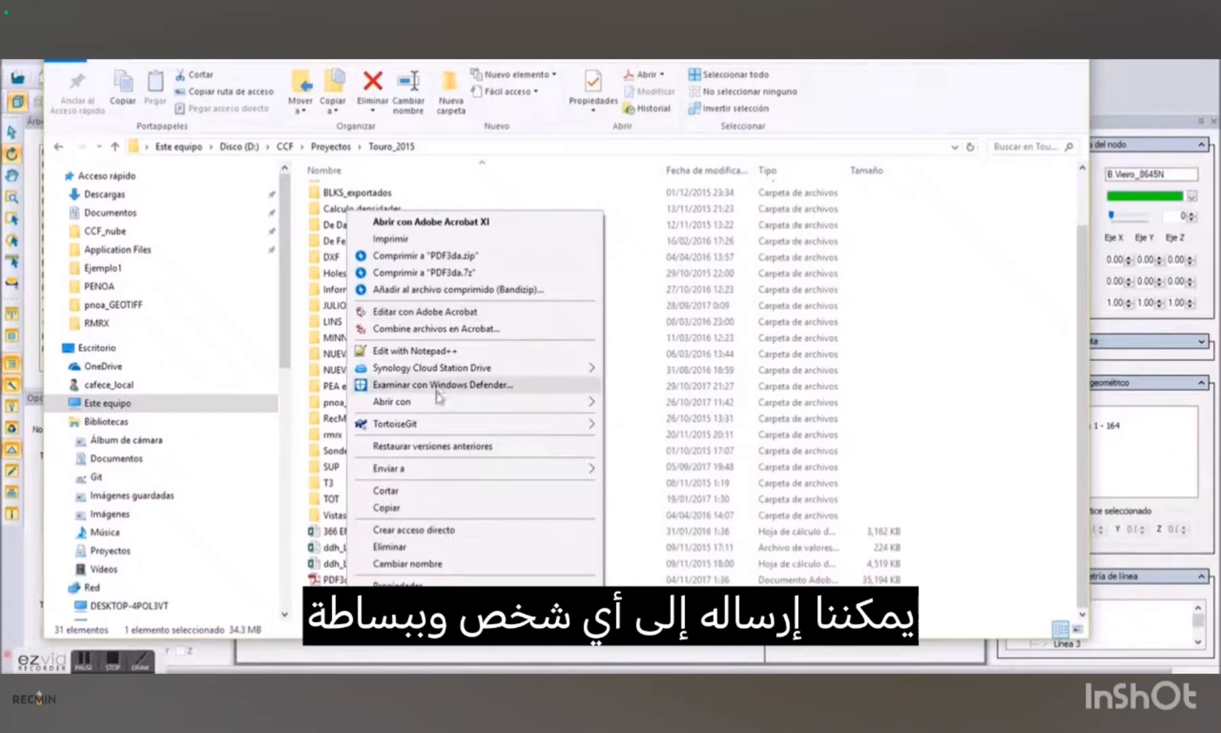
{"action": "mouse_move", "coordinate": [572, 401]}
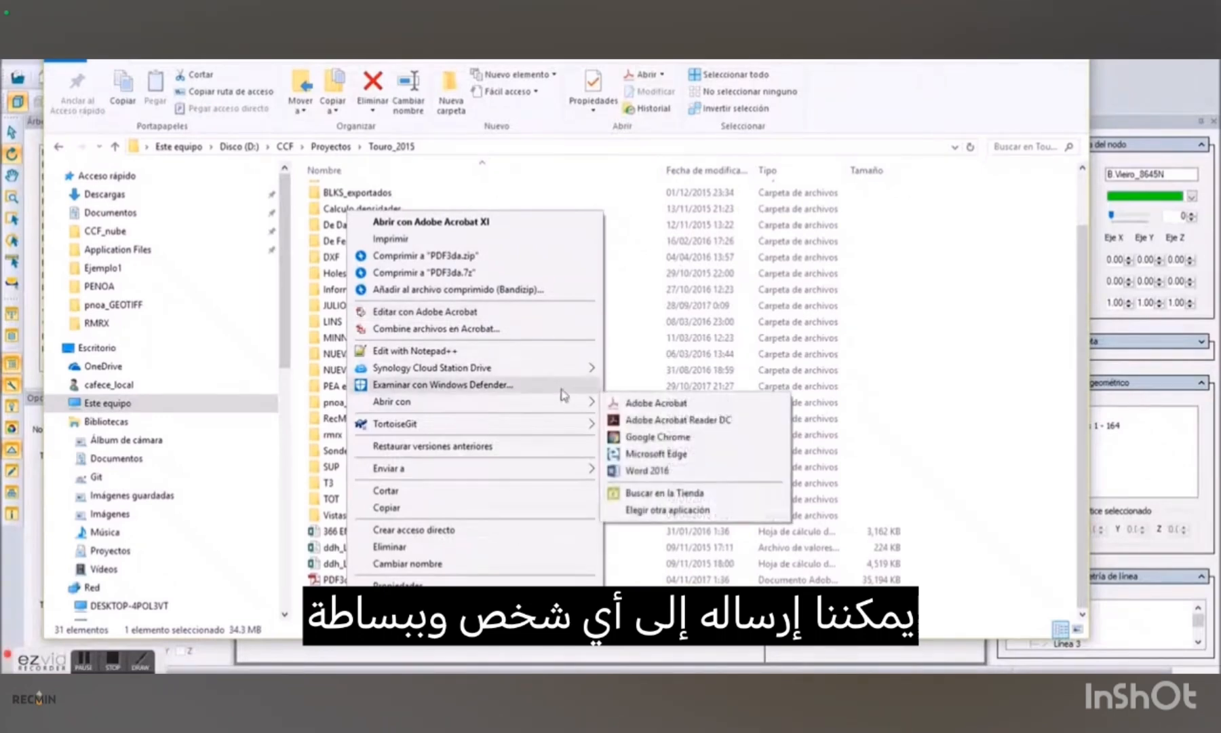
{"action": "left_click", "coordinate": [653, 404]}
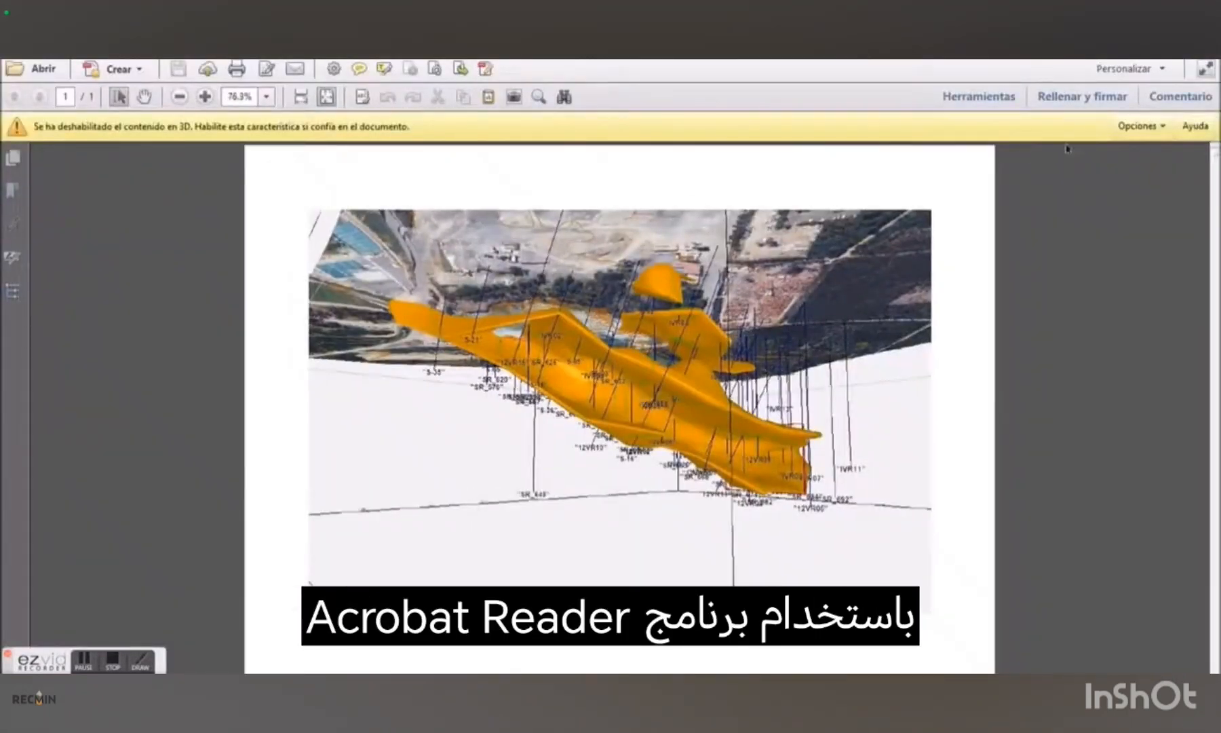
Enable the 3D content of the PDF and examine the orebody and drillholes from below the topography.
{"action": "left_click", "coordinate": [1159, 129]}
{"action": "left_click", "coordinate": [1125, 169]}
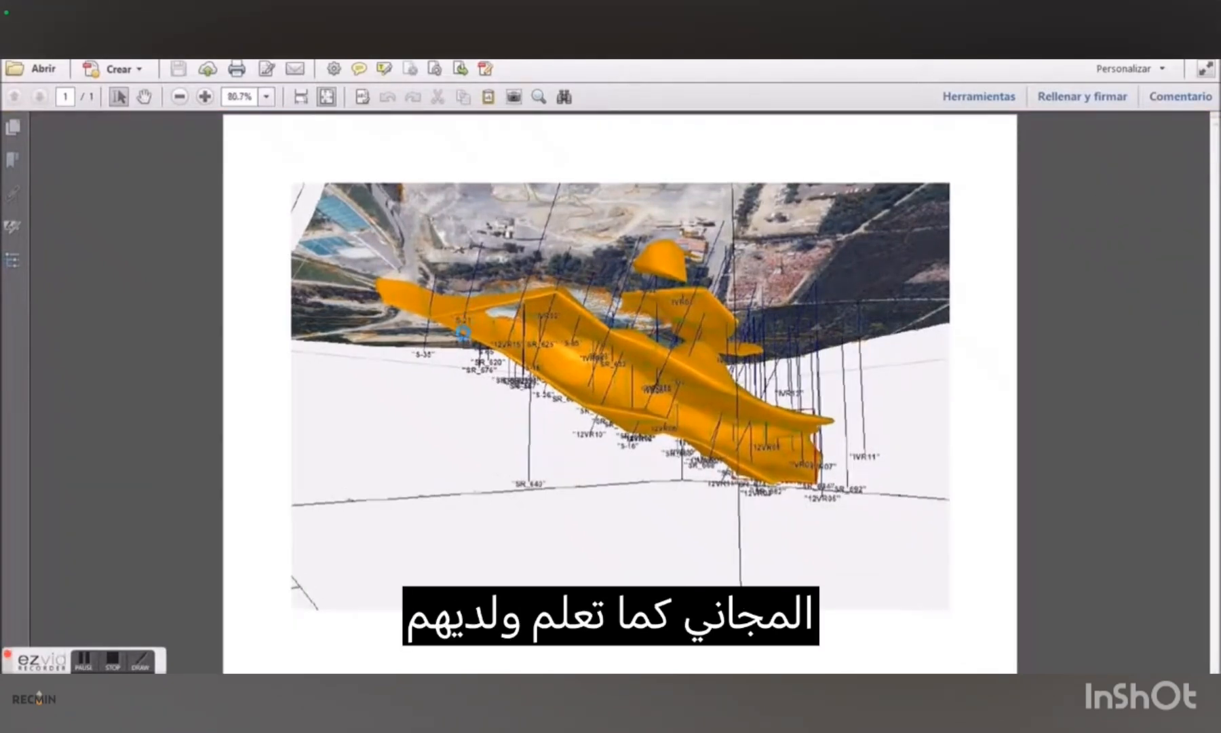
{"action": "left_click", "coordinate": [352, 184]}
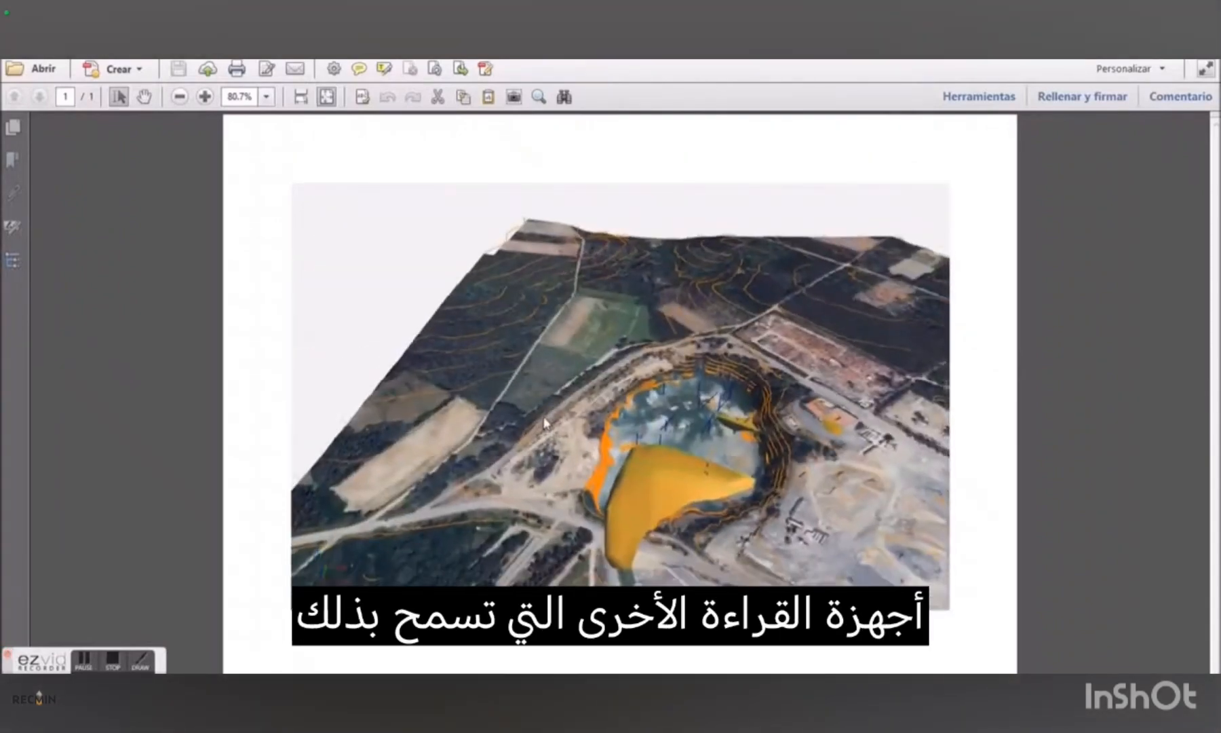
{"action": "left_click_drag", "start_coordinate": [544, 417], "coordinate": [511, 353]}
{"action": "scroll", "coordinate": [597, 373], "scroll_direction": "up", "scroll_amount": 5}
{"action": "scroll", "coordinate": [634, 378], "scroll_direction": "down", "scroll_amount": 5}
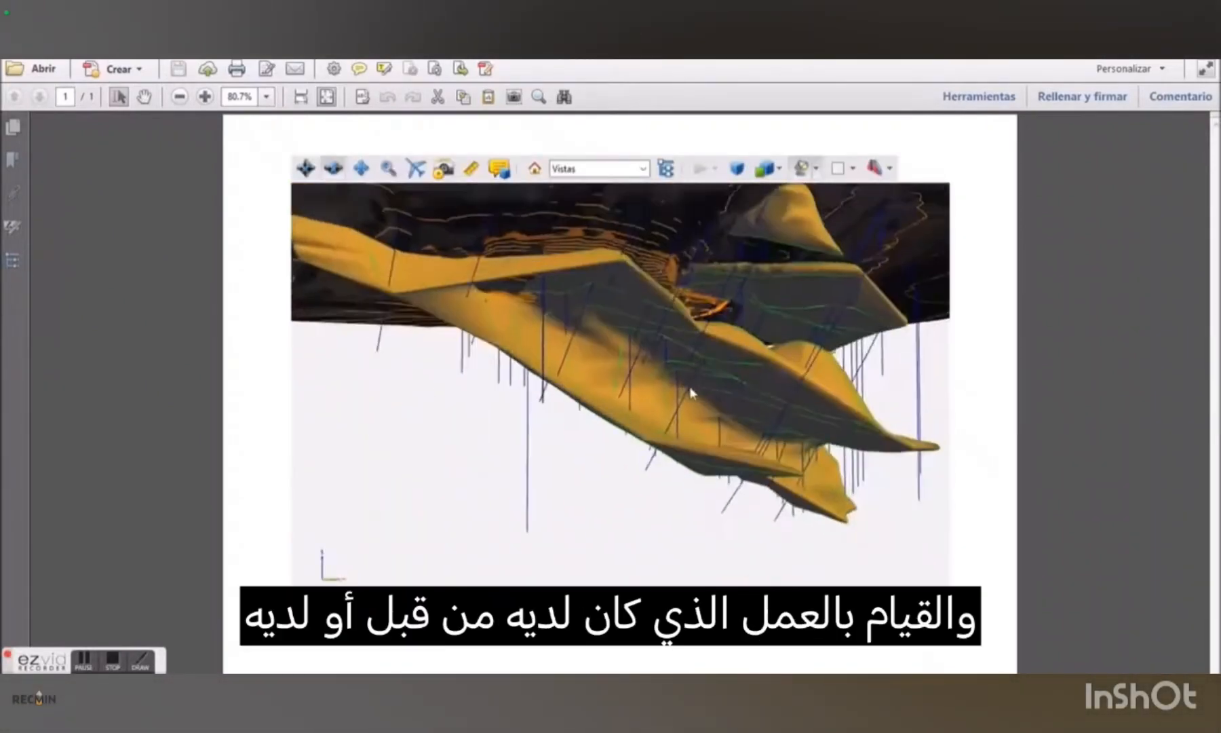
{"action": "left_click_drag", "start_coordinate": [689, 392], "coordinate": [649, 405]}
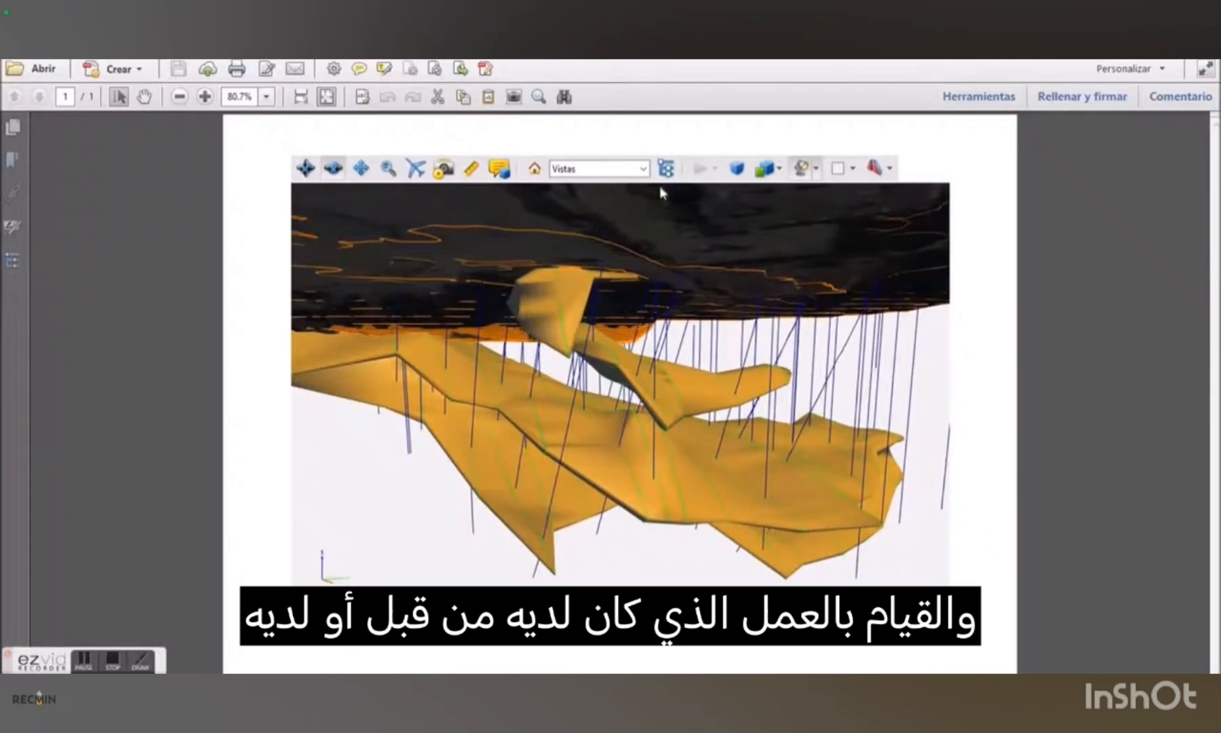
Show the 3D model tree and toggle the TouroETRS89 drillholes off and back on.
{"action": "left_click", "coordinate": [665, 169]}
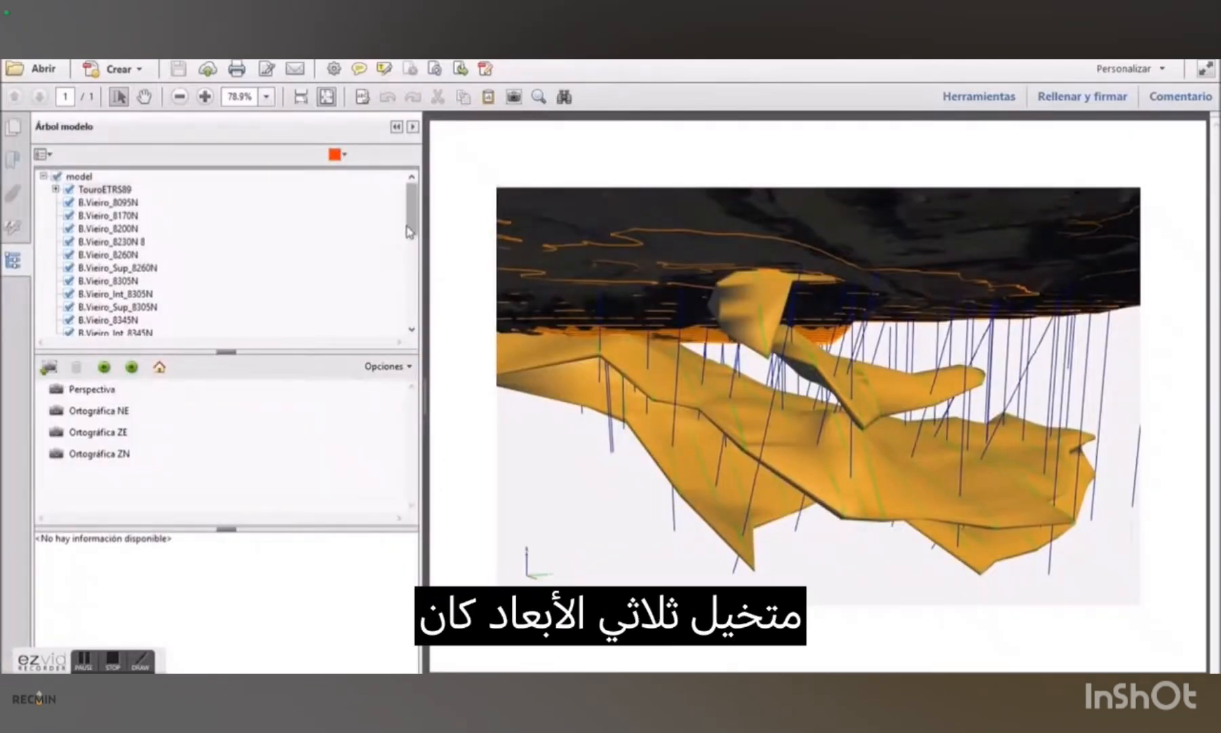
{"action": "left_click", "coordinate": [70, 190]}
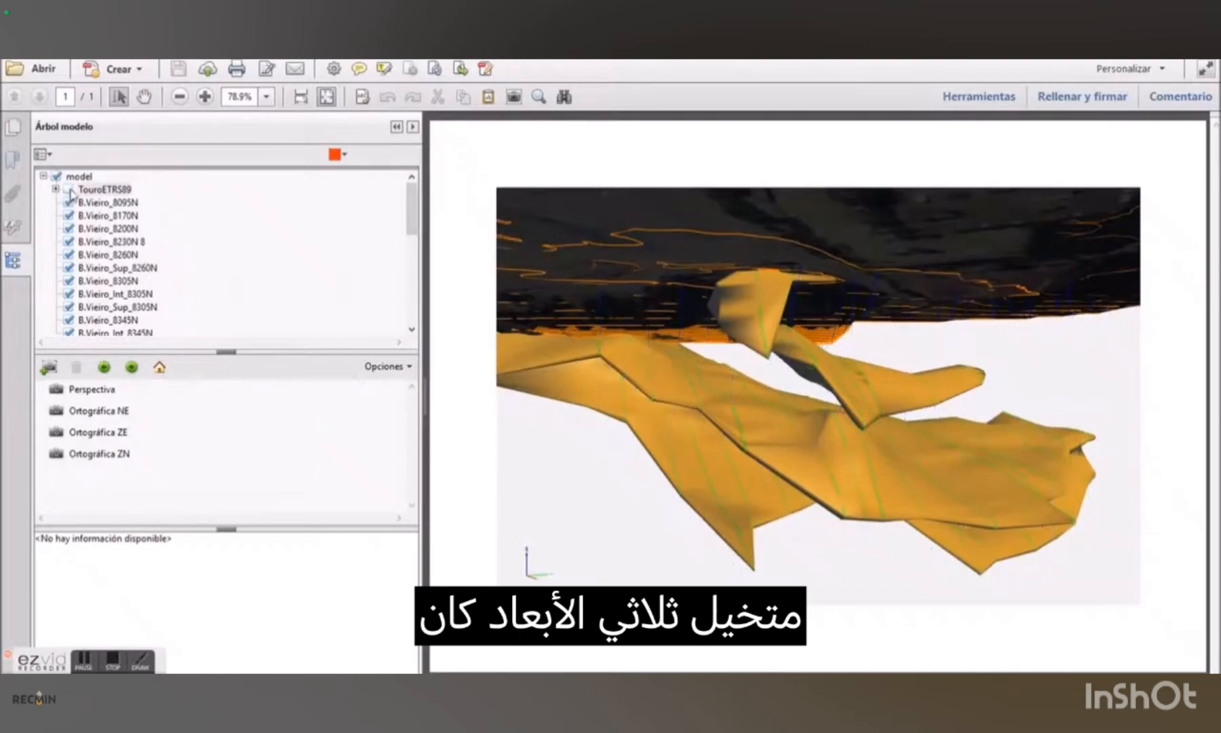
{"action": "left_click", "coordinate": [69, 190]}
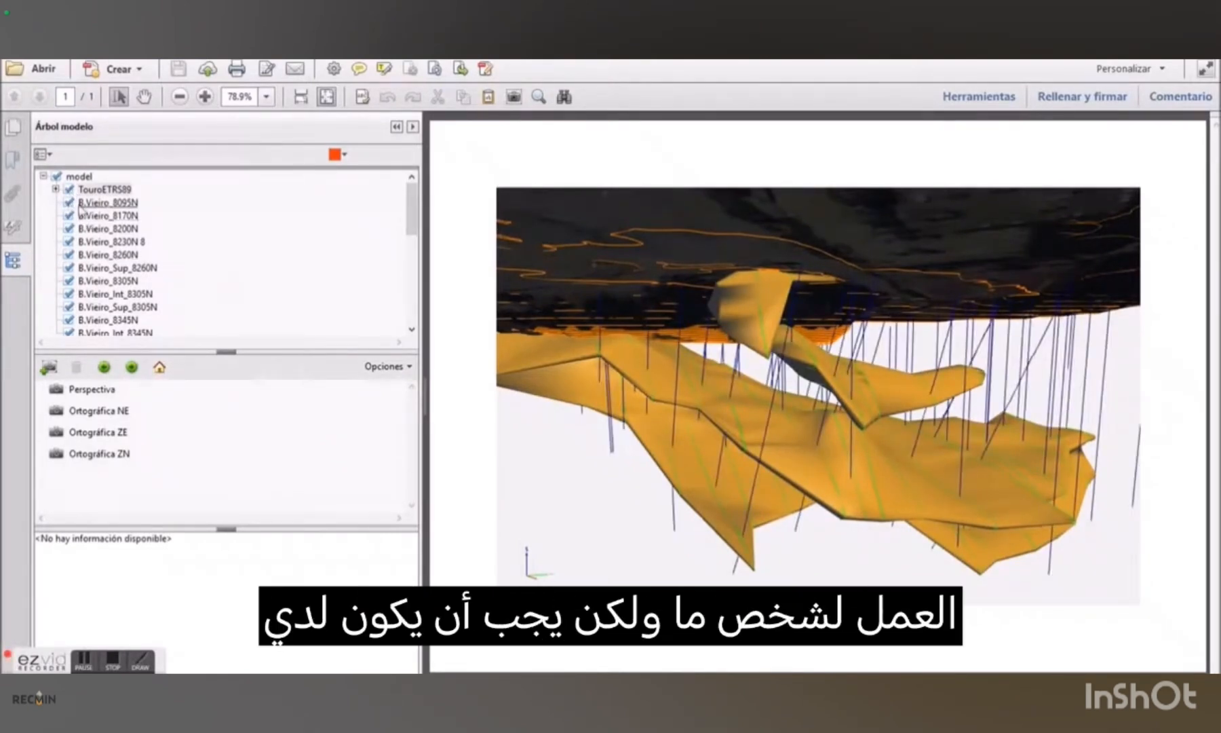
Hide the Recorte de CV-MAESTRAS.rec contours and their triangulation so only the orebodies, sections and drillholes are displayed.
{"action": "scroll", "coordinate": [407, 231], "scroll_direction": "down", "scroll_amount": 7}
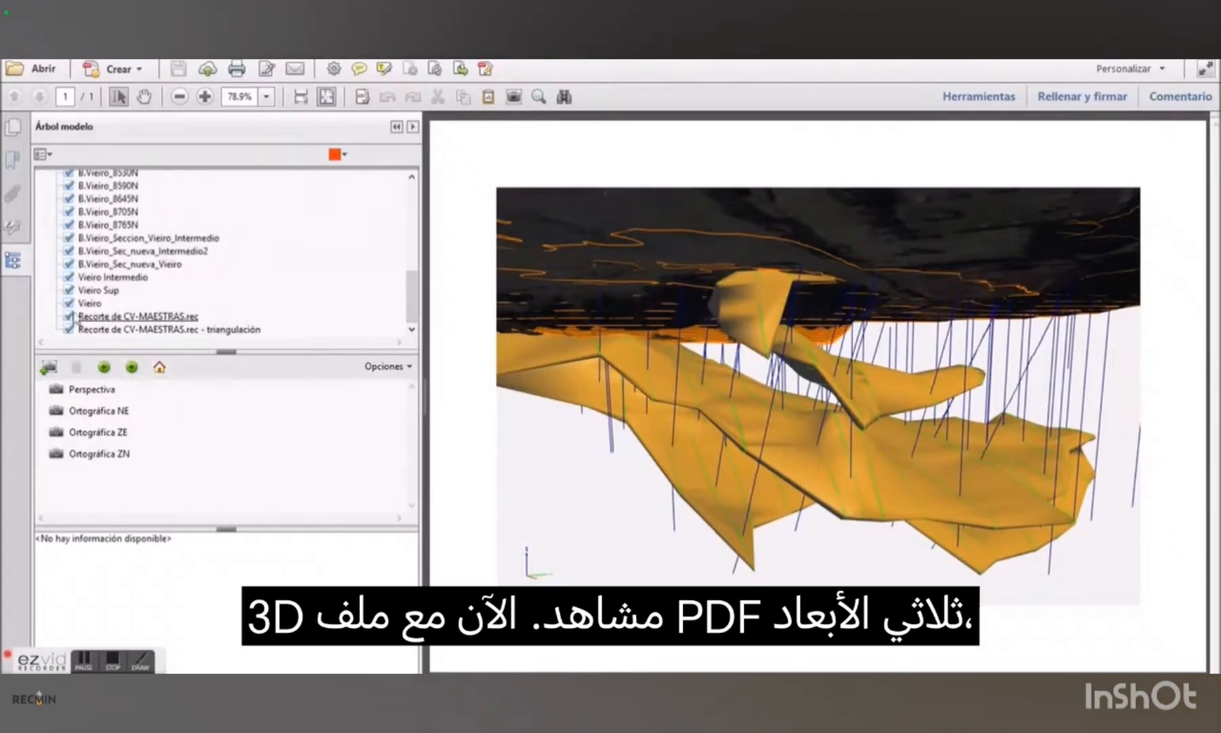
{"action": "left_click", "coordinate": [67, 316]}
{"action": "left_click", "coordinate": [69, 329]}
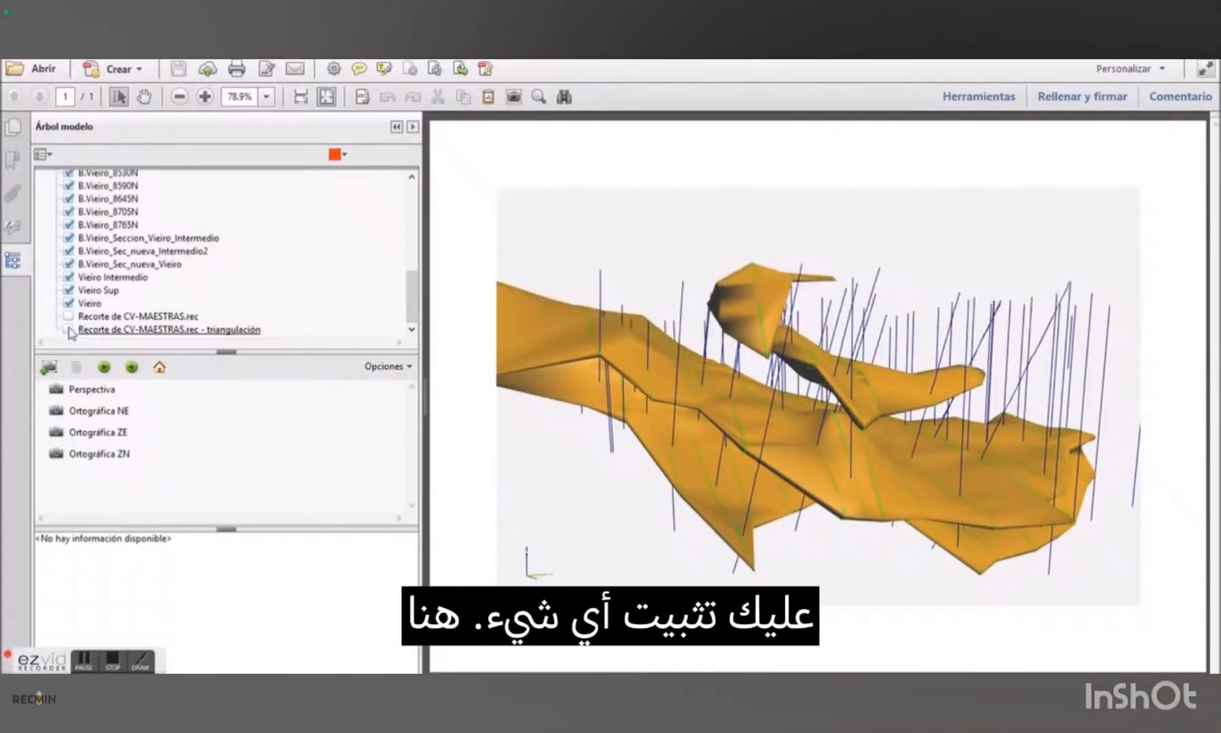
{"action": "left_click_drag", "start_coordinate": [493, 414], "coordinate": [720, 394]}
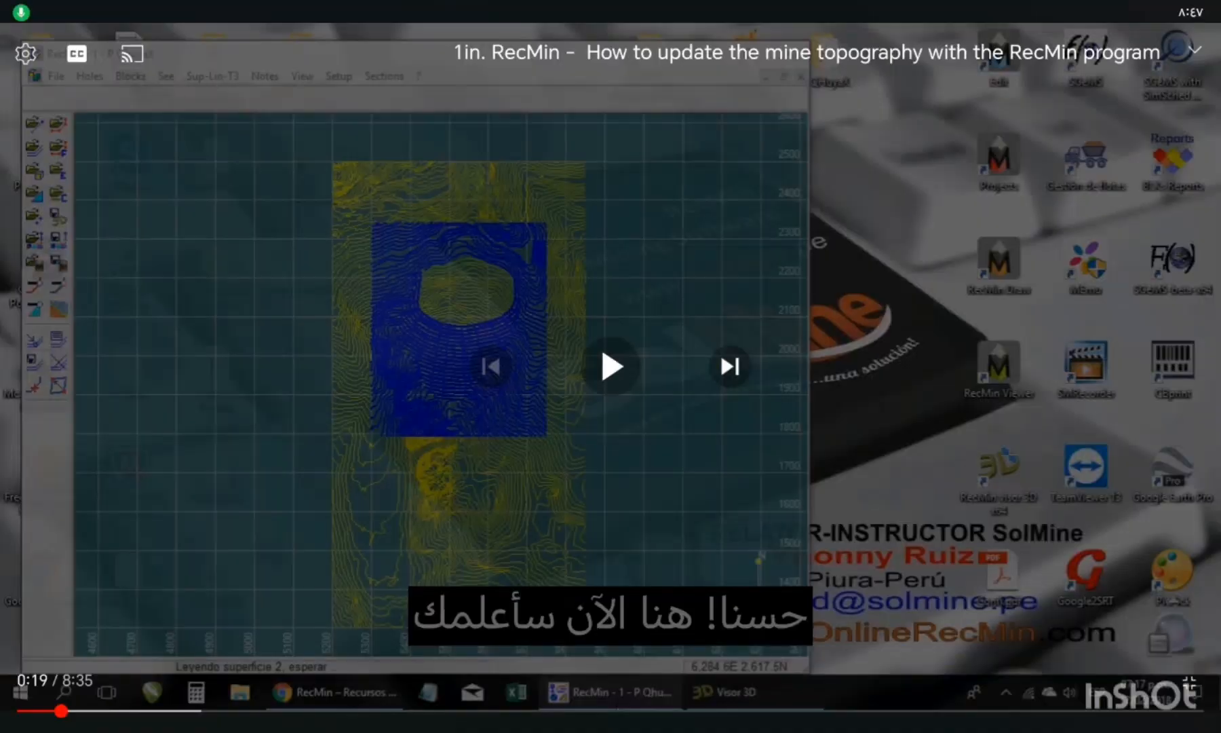
{"action": "left_click", "coordinate": [611, 366]}
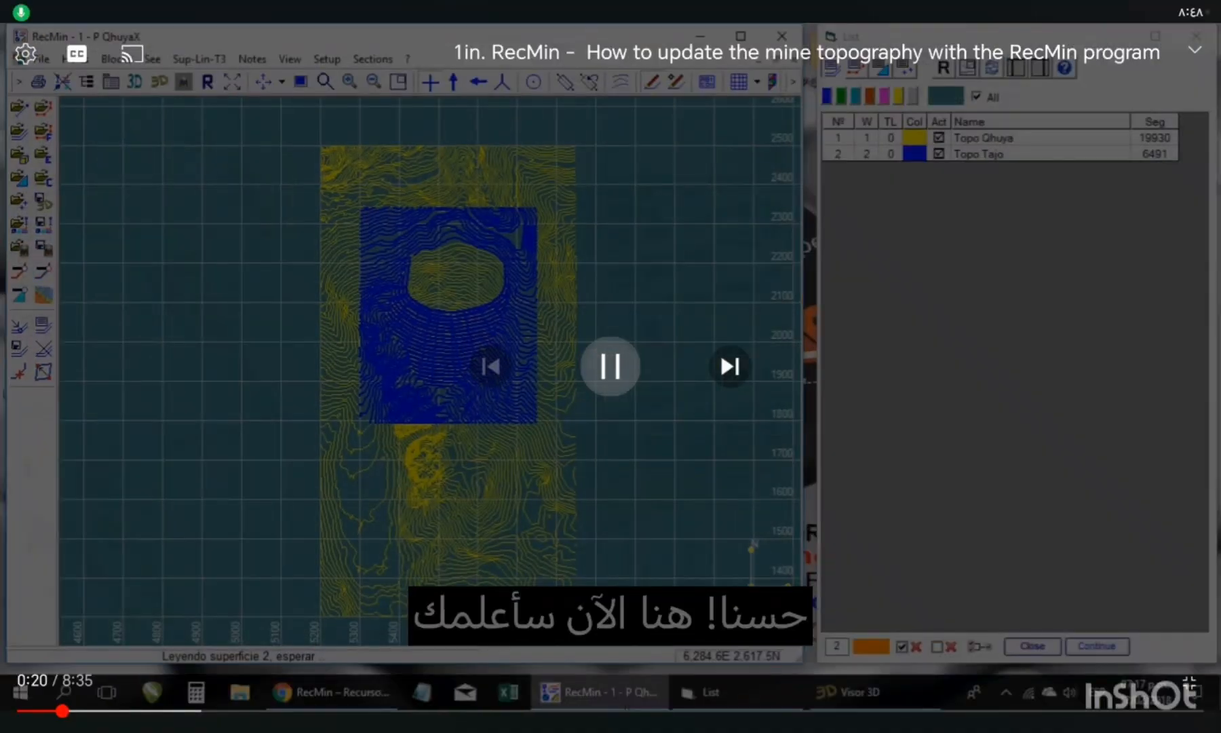
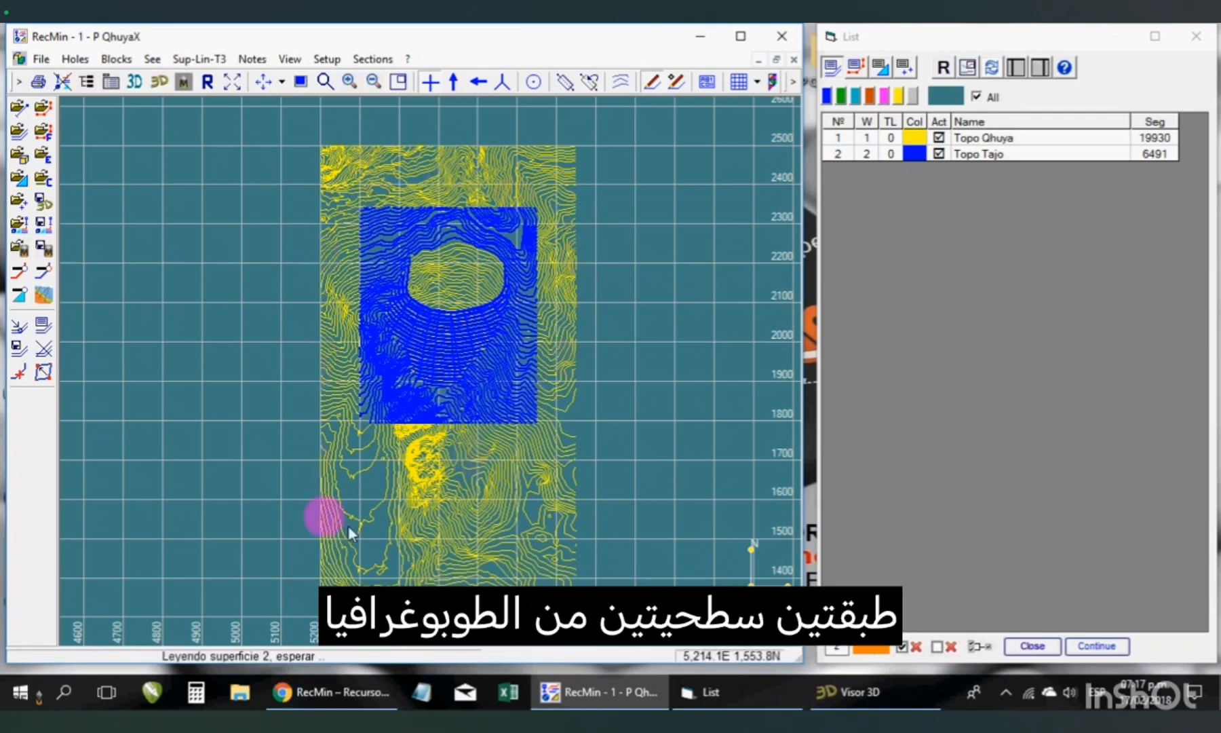
Examine Topo Qhuya alone and Topo Tajo alone, and show both surfaces together again.
{"action": "left_click", "coordinate": [938, 154]}
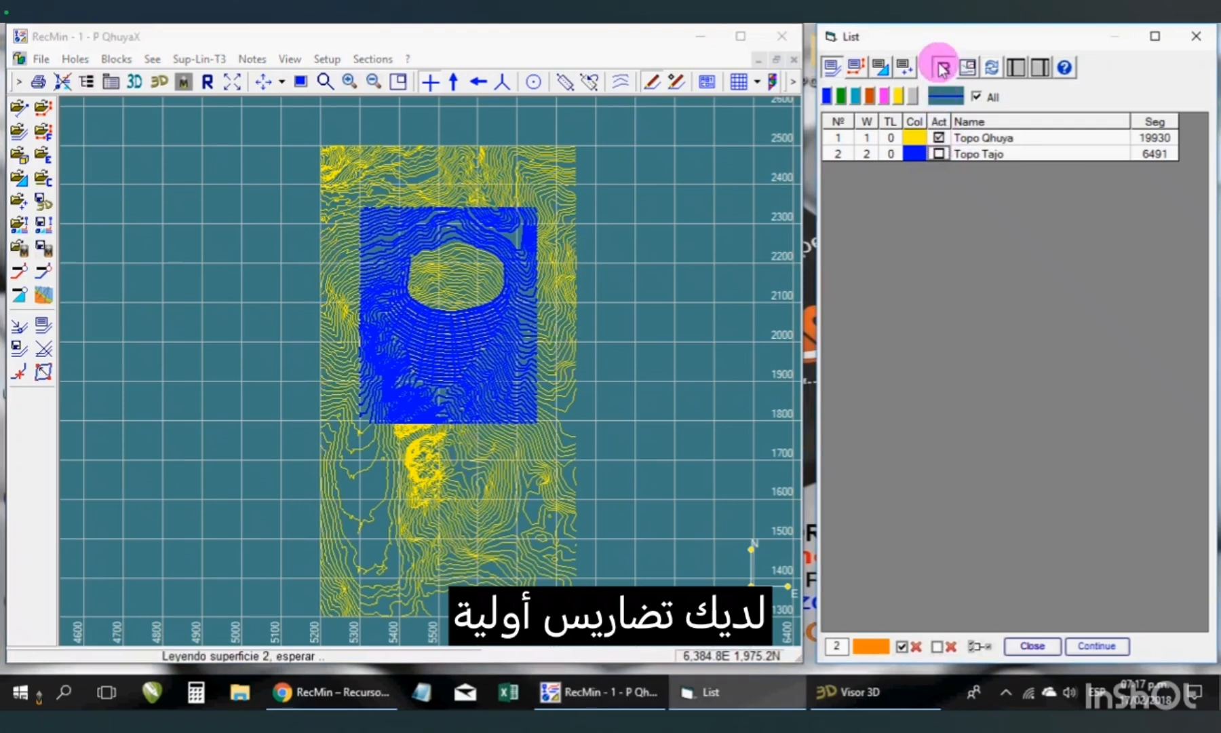
{"action": "left_click", "coordinate": [942, 69]}
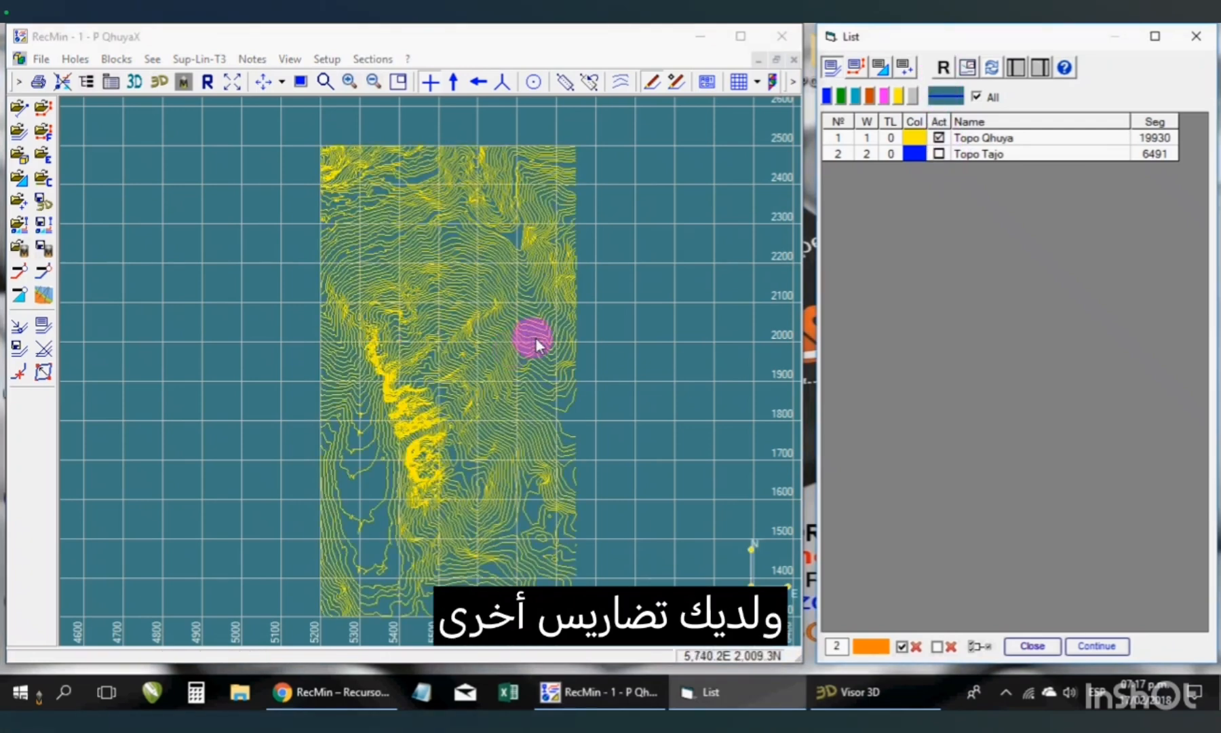
{"action": "left_click", "coordinate": [939, 154]}
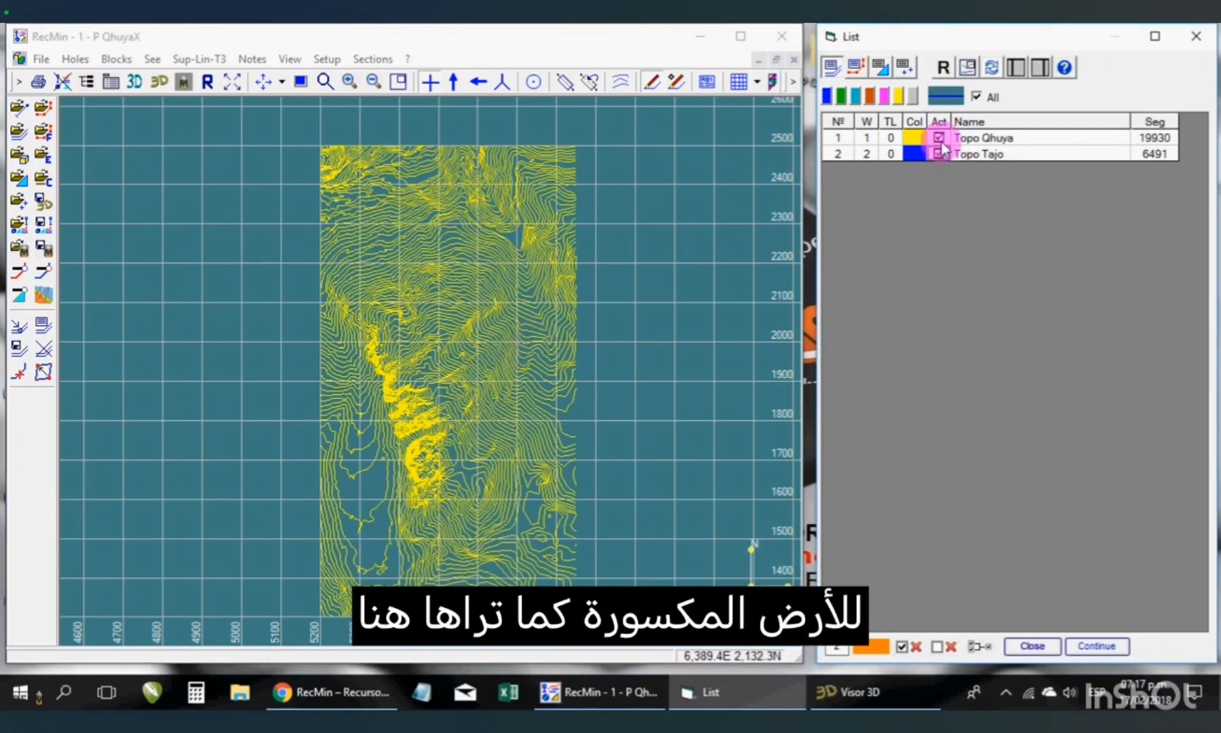
{"action": "left_click", "coordinate": [938, 138]}
{"action": "left_click", "coordinate": [947, 73]}
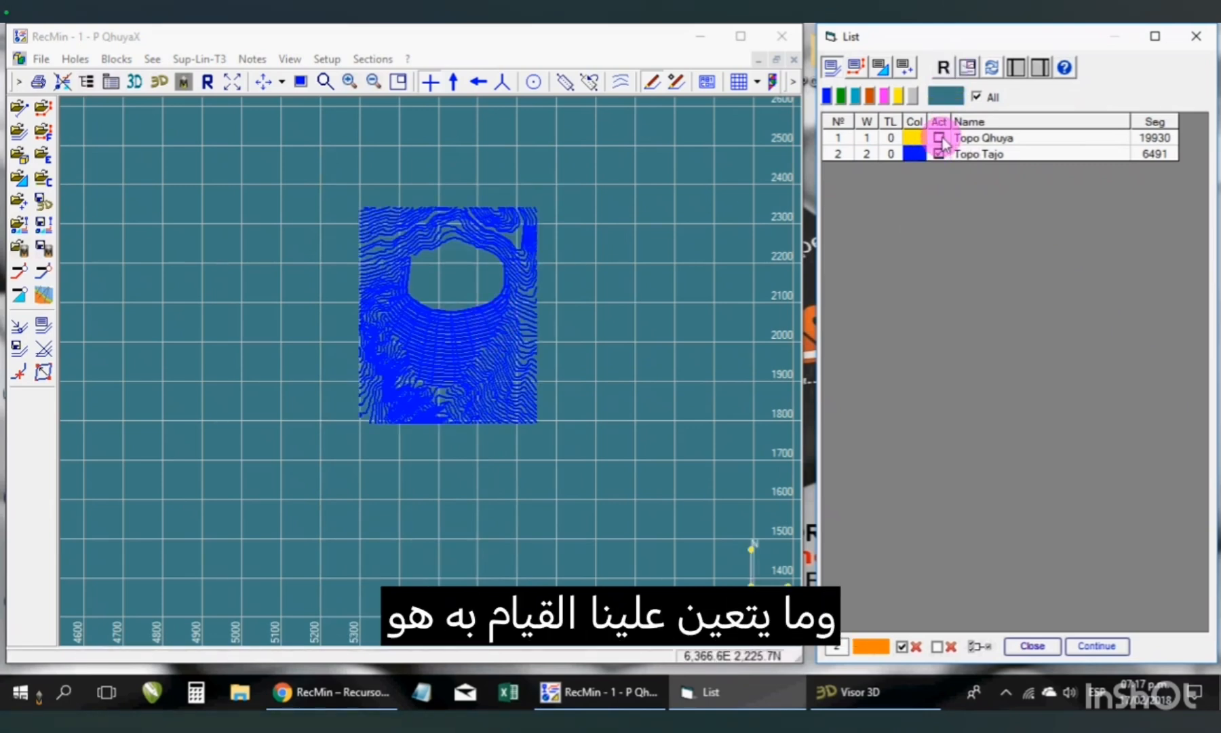
{"action": "left_click", "coordinate": [939, 137]}
{"action": "left_click", "coordinate": [943, 68]}
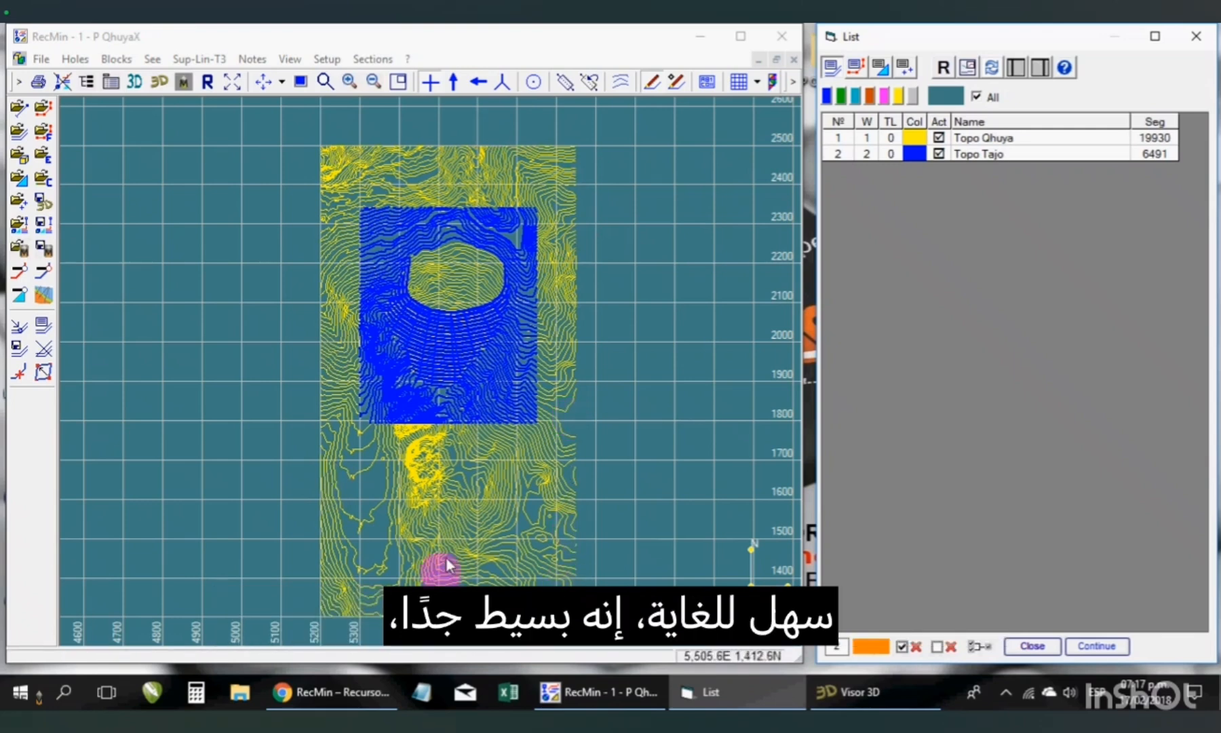
Draw a rectangular polyline outline about 430 by 510 m just inside the edges of the blue Topo Tajo surface.
{"action": "left_click", "coordinate": [651, 84]}
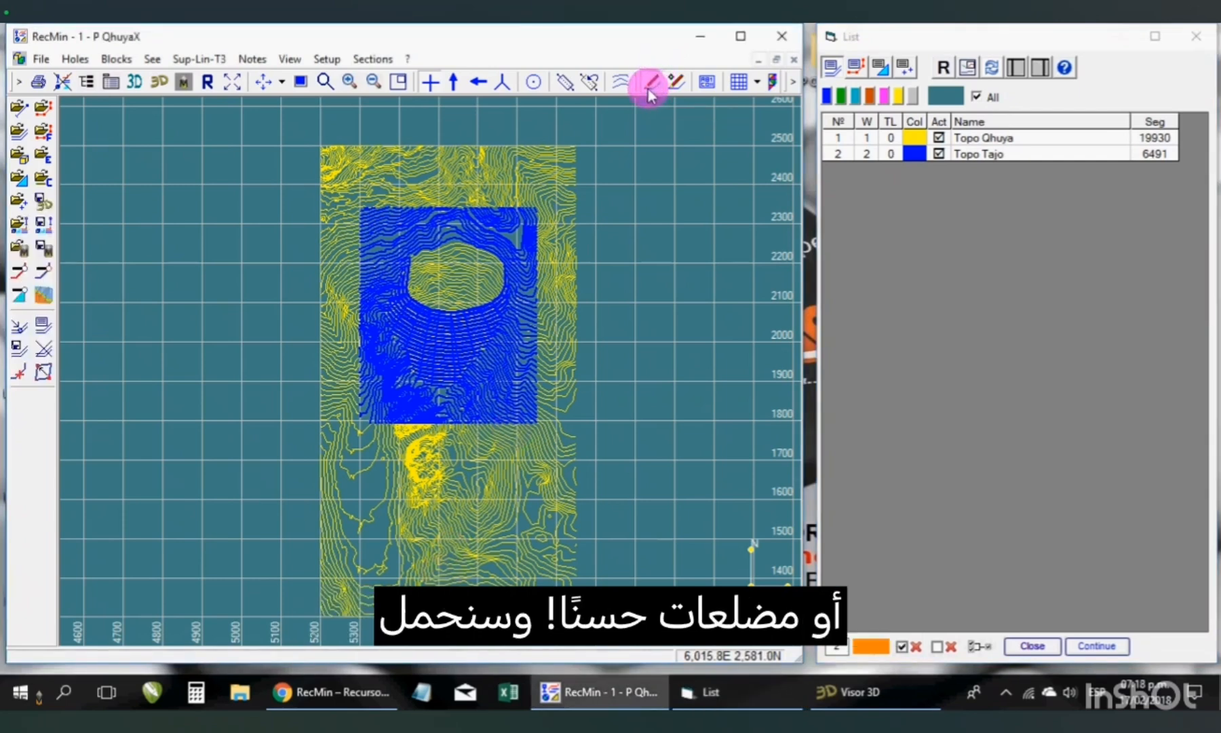
{"action": "left_click", "coordinate": [531, 214]}
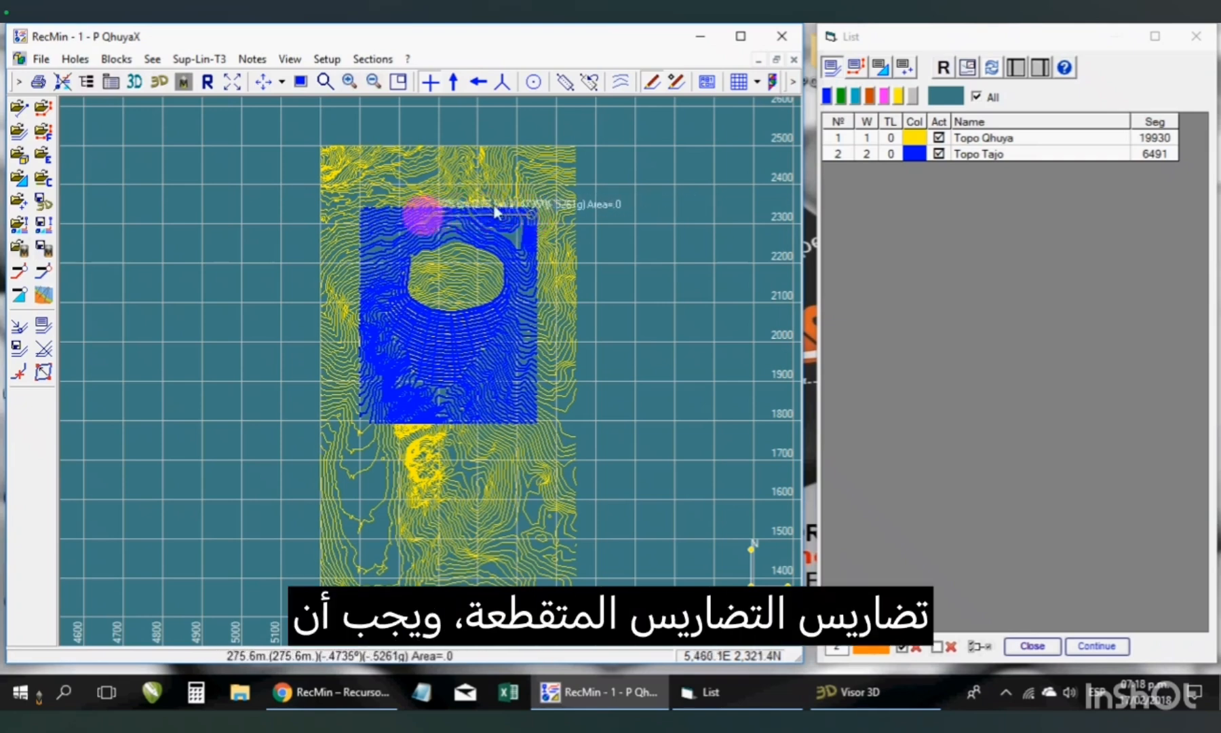
{"action": "left_click", "coordinate": [447, 217]}
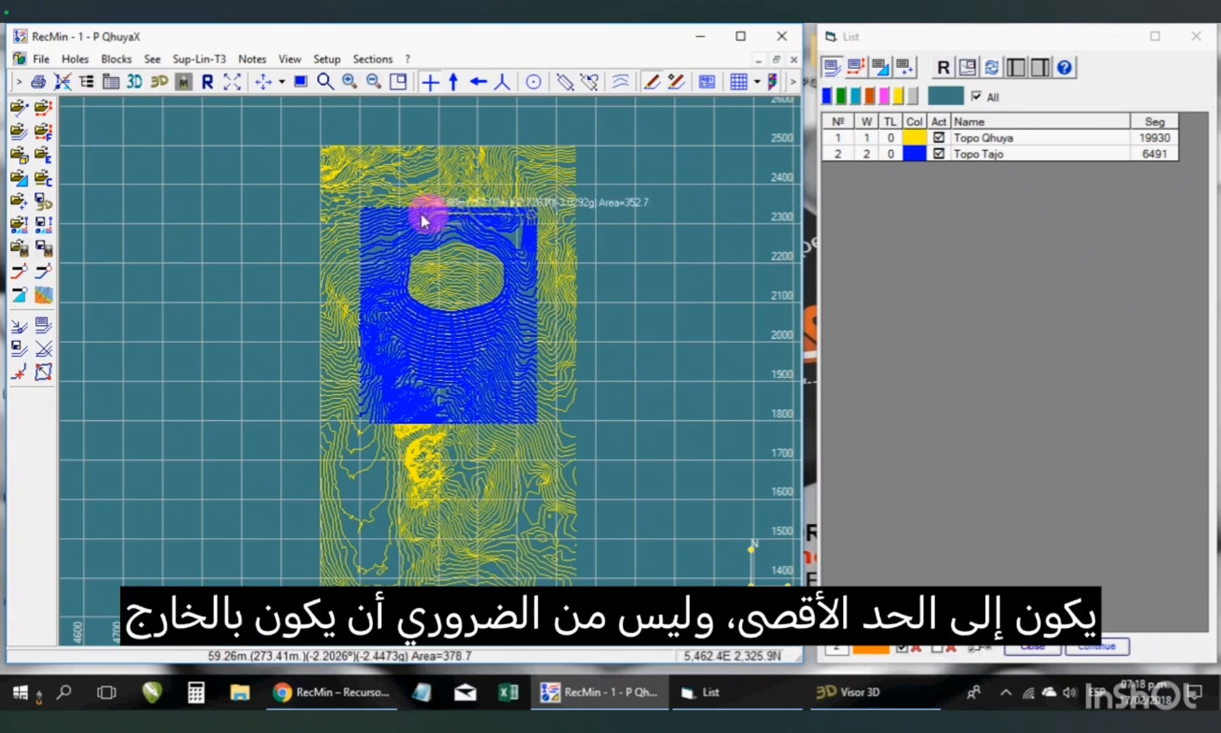
{"action": "left_click", "coordinate": [369, 215]}
{"action": "left_click", "coordinate": [363, 215]}
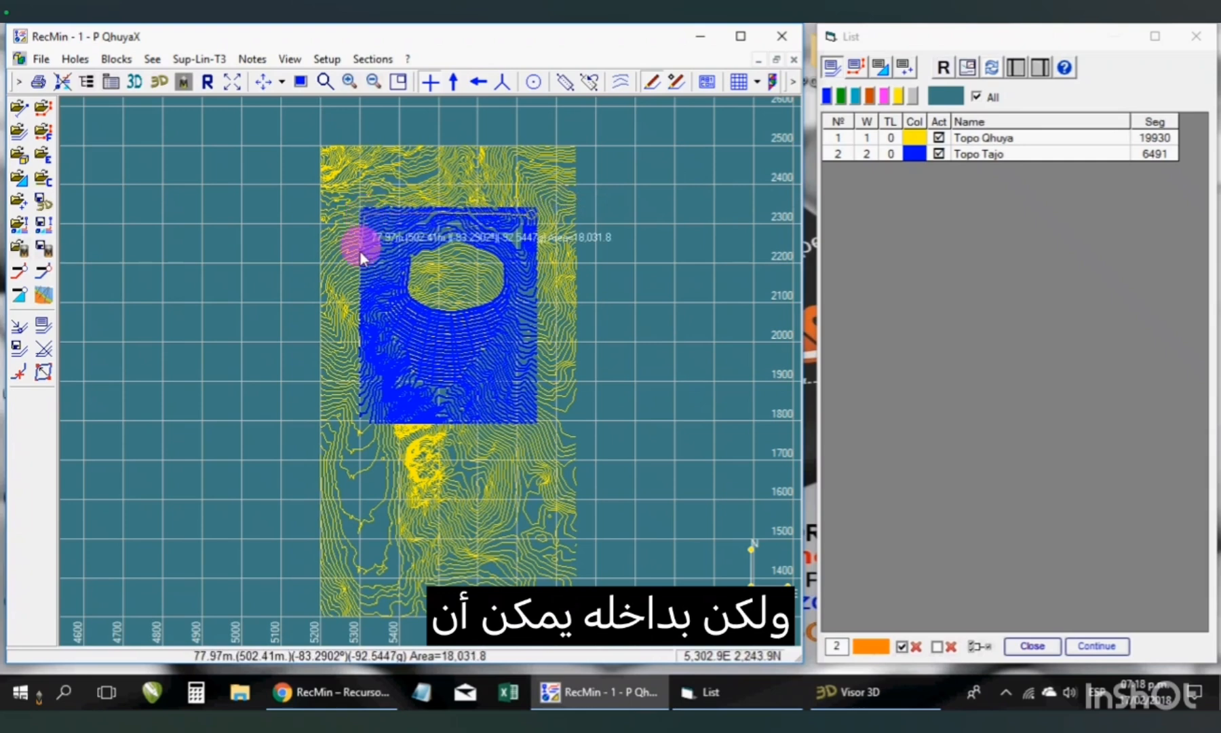
{"action": "left_click", "coordinate": [366, 289]}
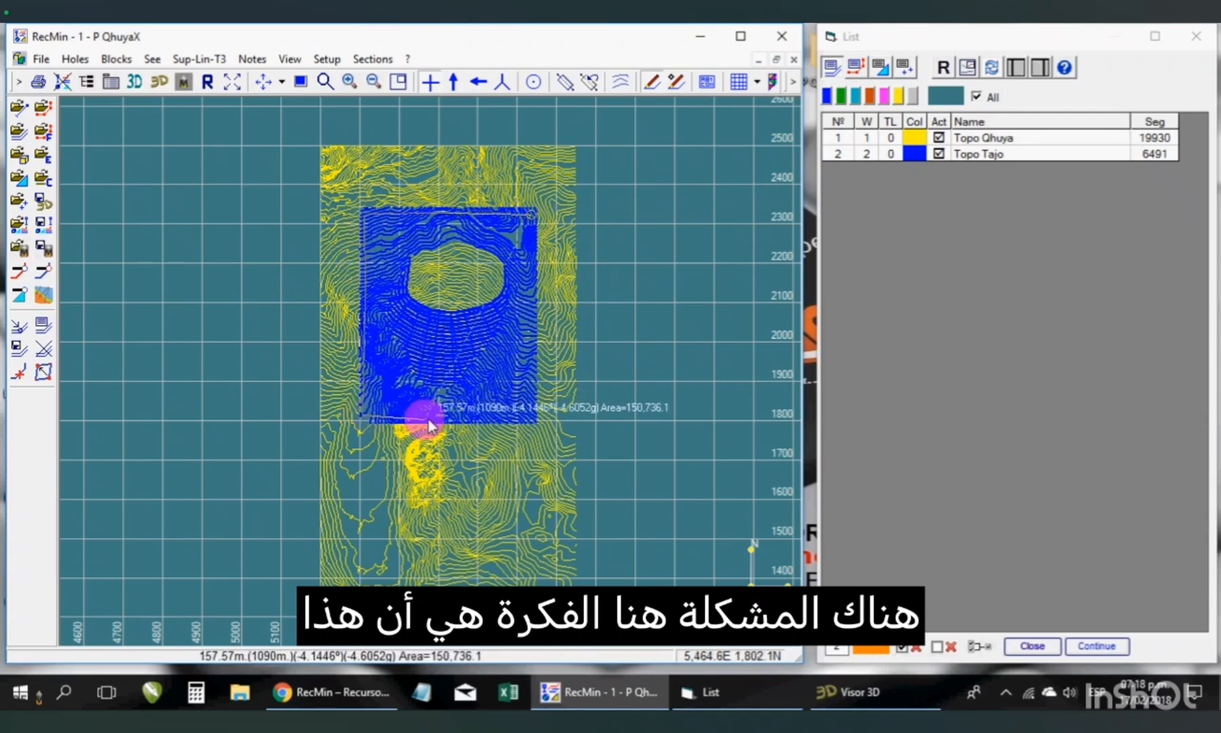
{"action": "left_click", "coordinate": [525, 409]}
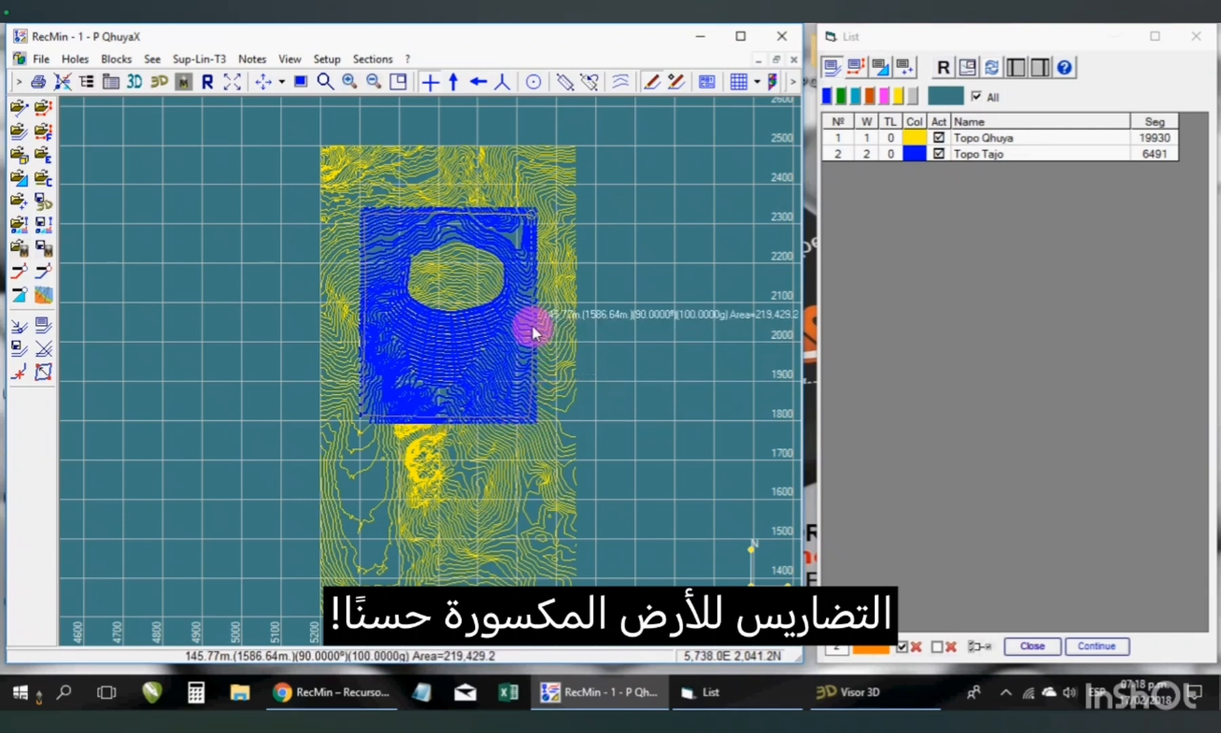
{"action": "left_click", "coordinate": [532, 242]}
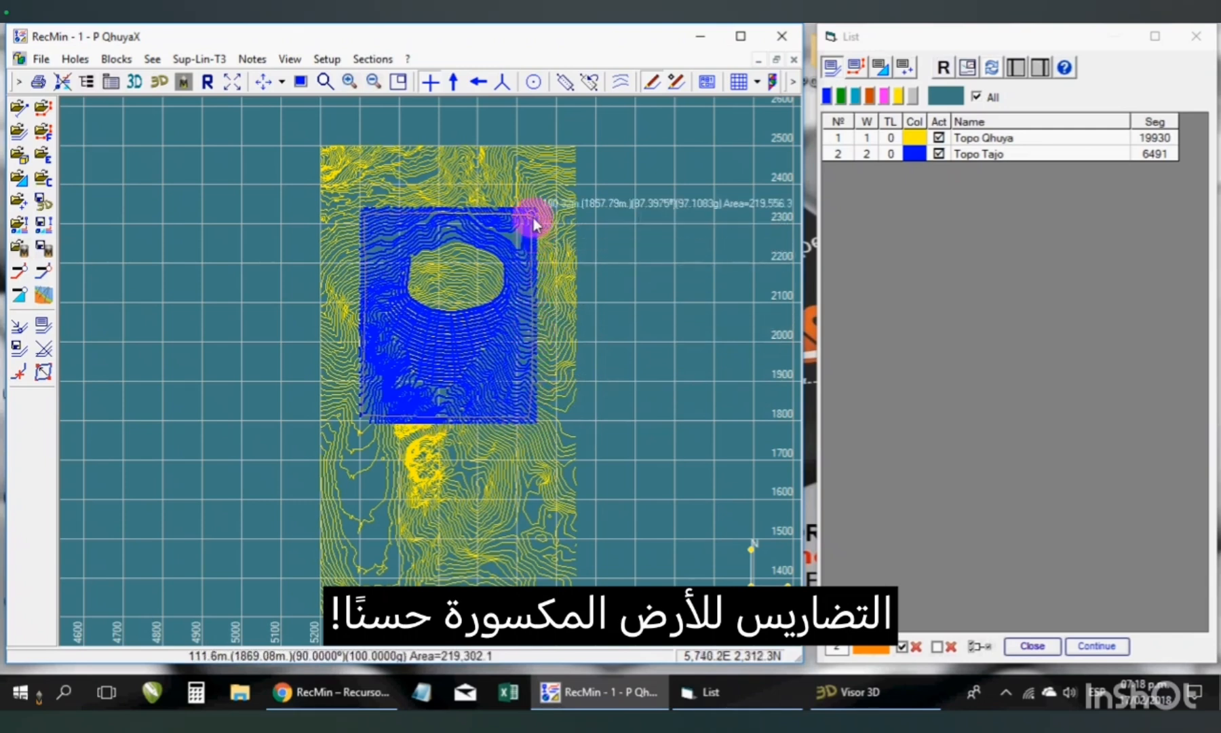
Finish the outline as a line with start elevation 0 and average slope 0 %, and name it Línea Actualización.
{"action": "right_click", "coordinate": [529, 217]}
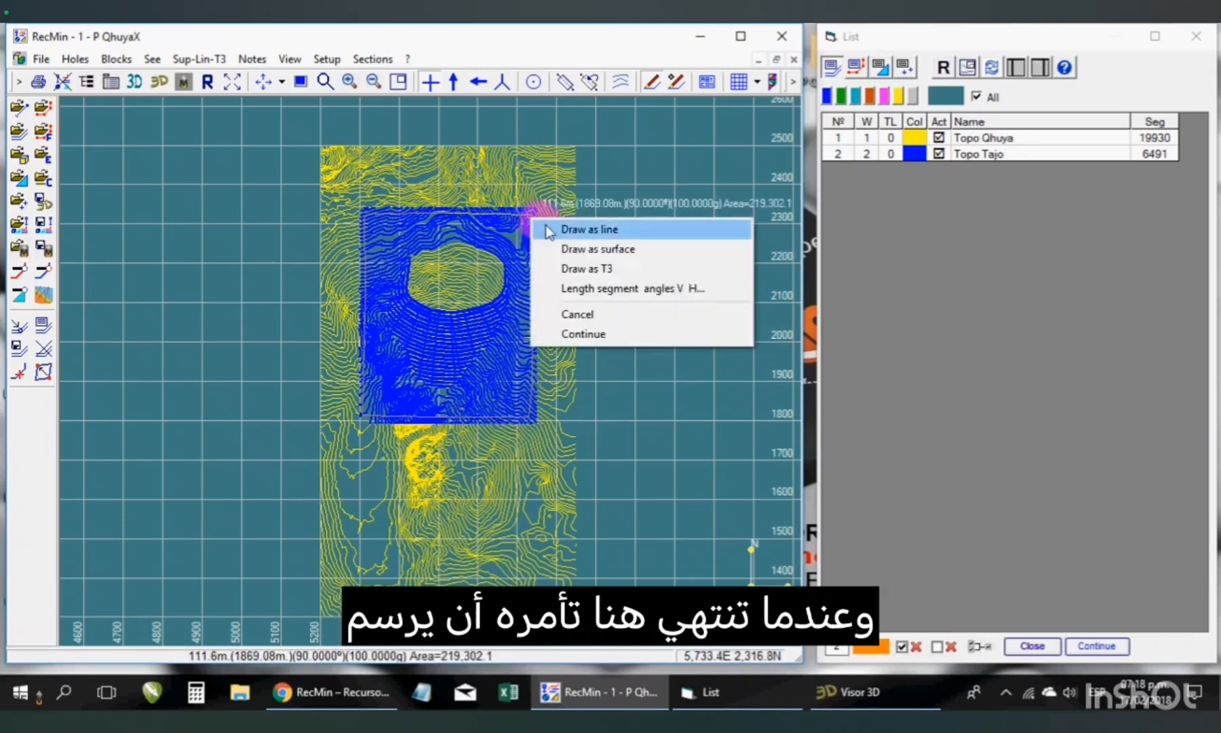
{"action": "left_click", "coordinate": [571, 231]}
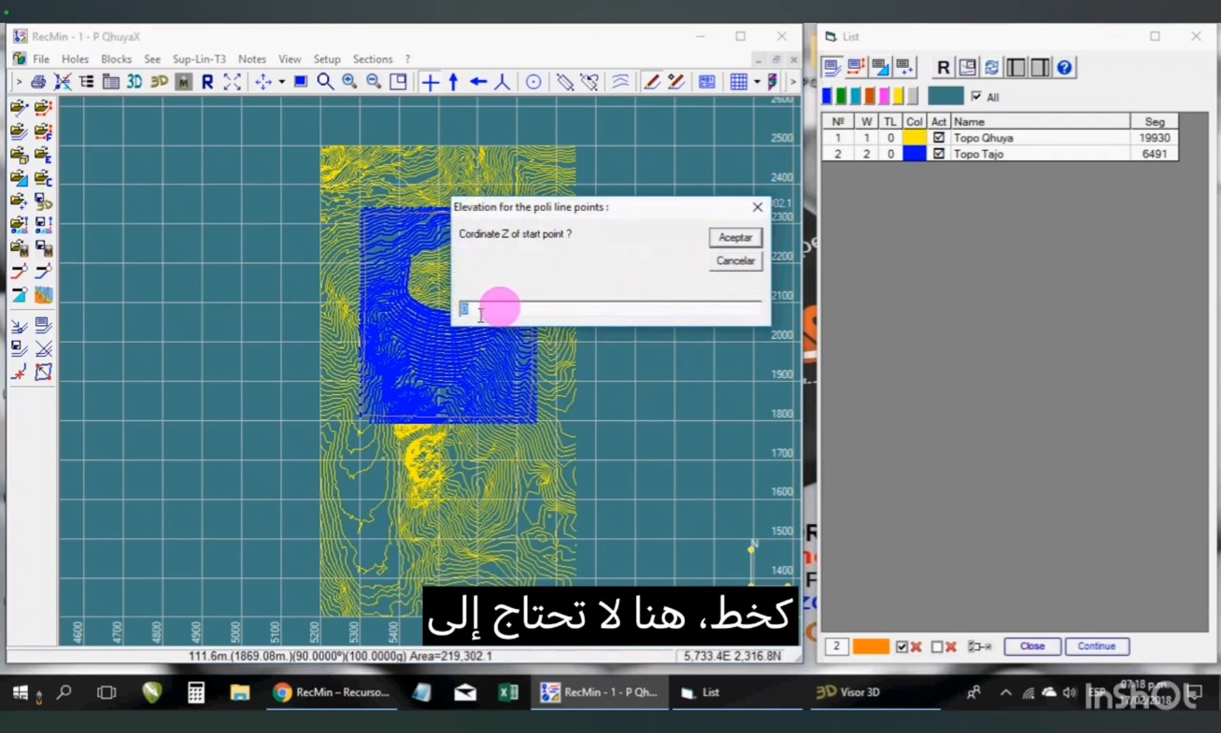
{"action": "left_click", "coordinate": [736, 239]}
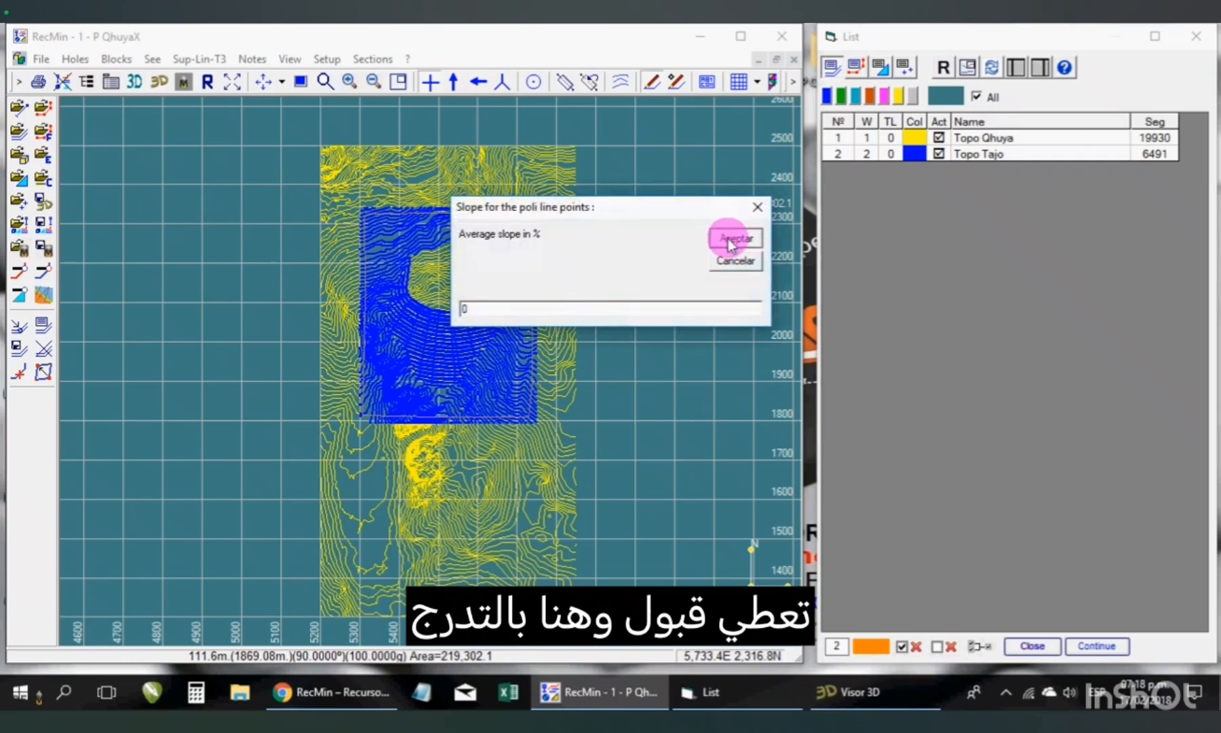
{"action": "left_click", "coordinate": [725, 241]}
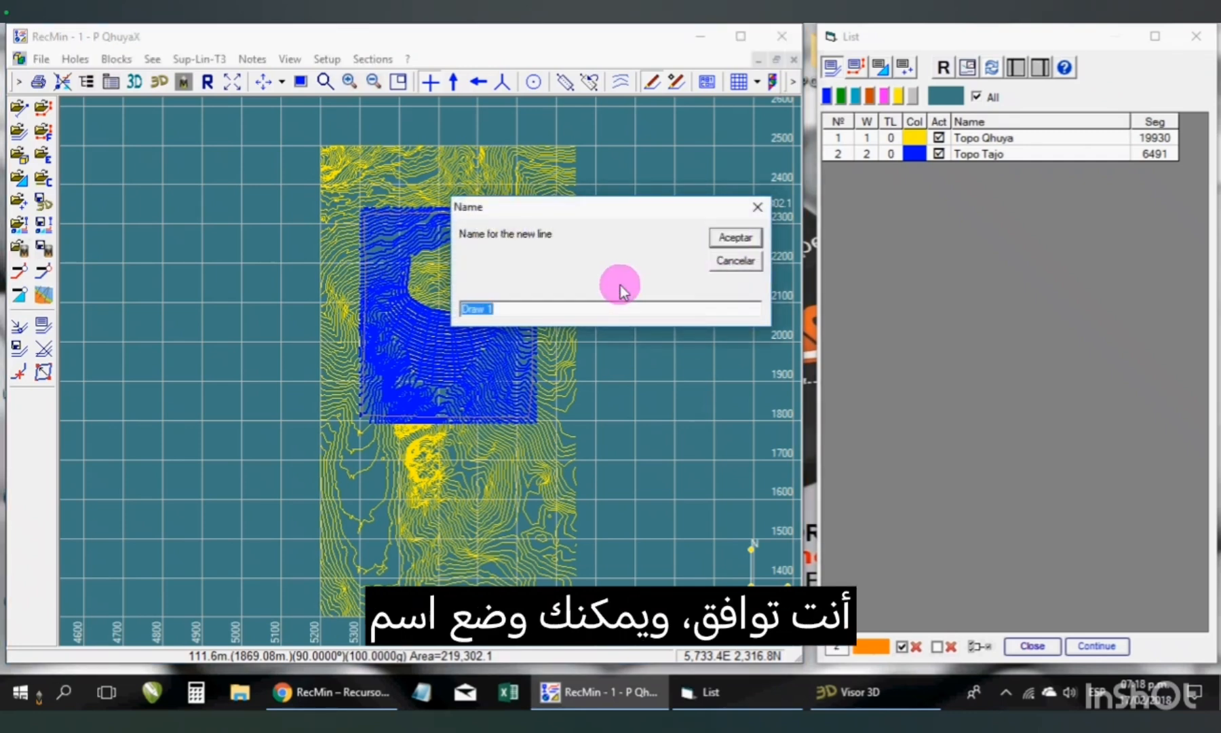
{"action": "type", "text": "L"}
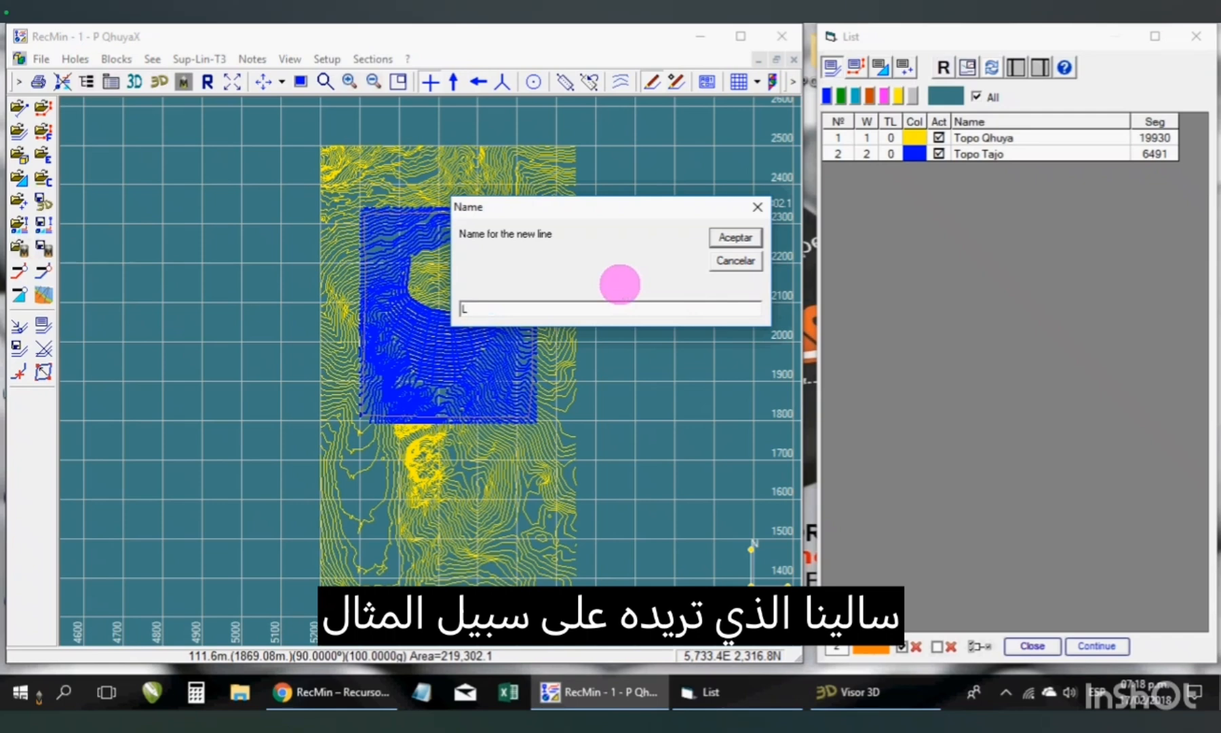
{"action": "type", "text": "inea Actualización"}
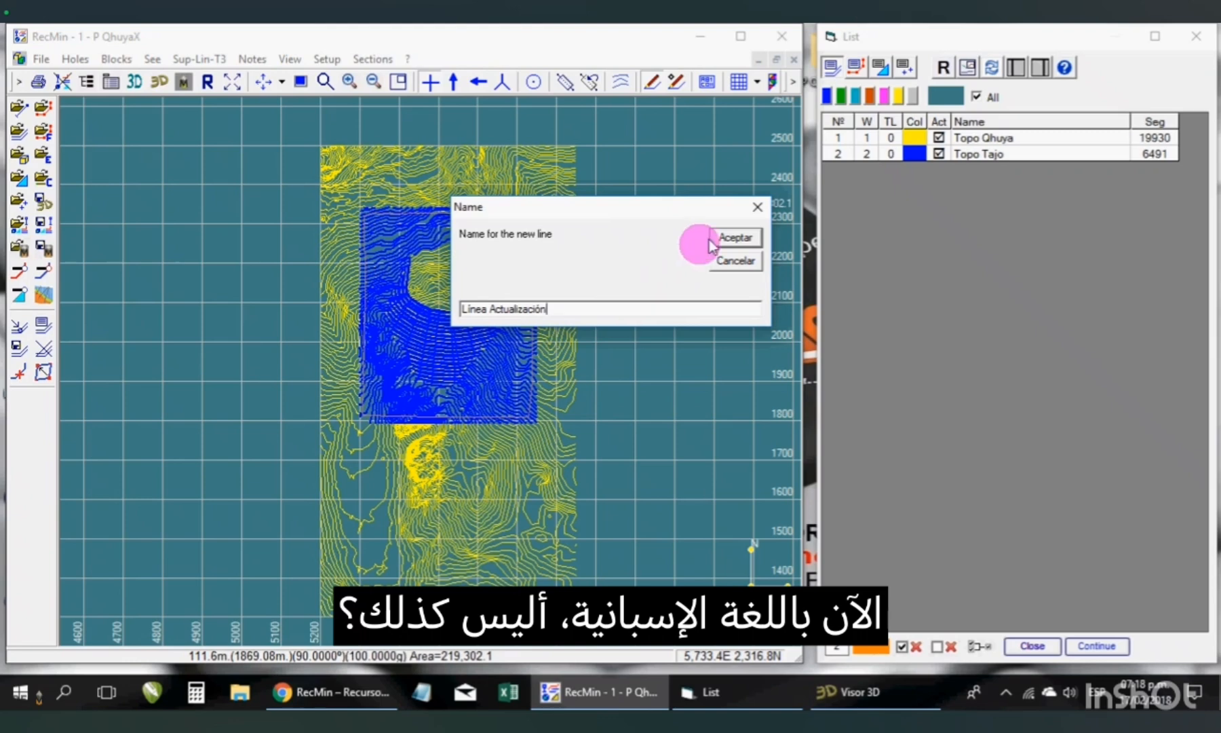
{"action": "left_click", "coordinate": [732, 237]}
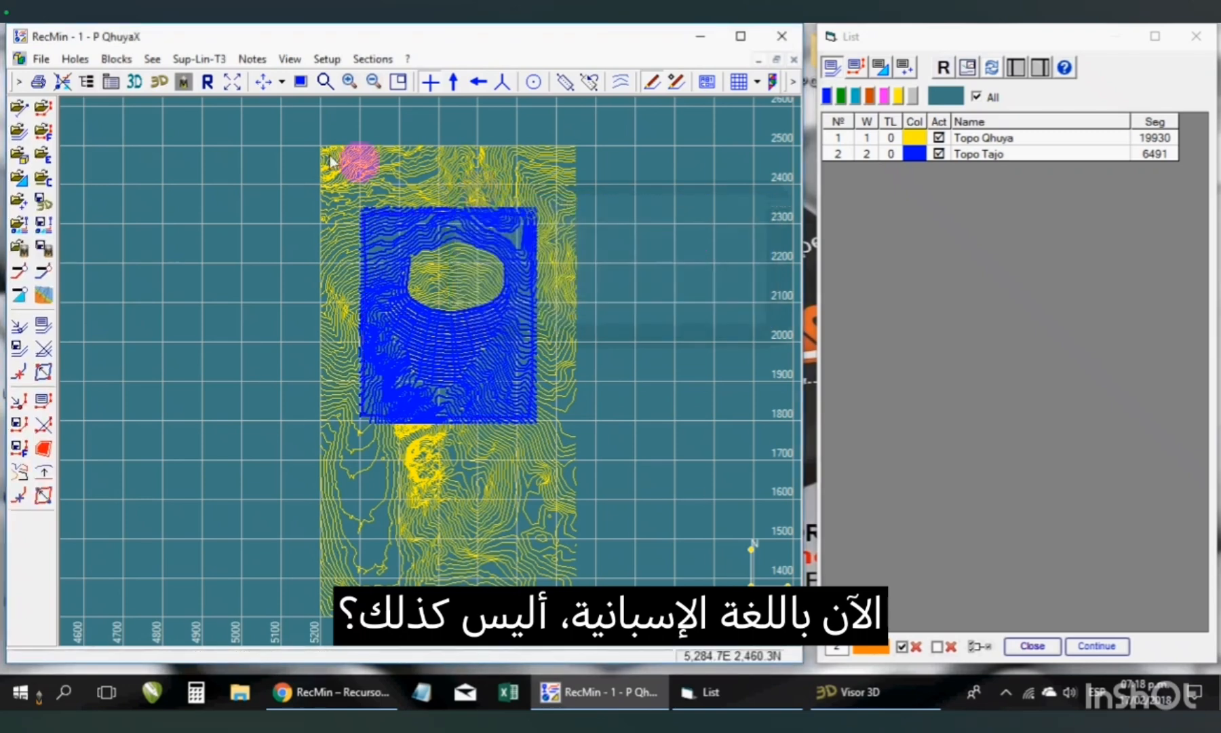
Change the colour of Línea Actualización to red and redraw the plan.
{"action": "left_click", "coordinate": [211, 85]}
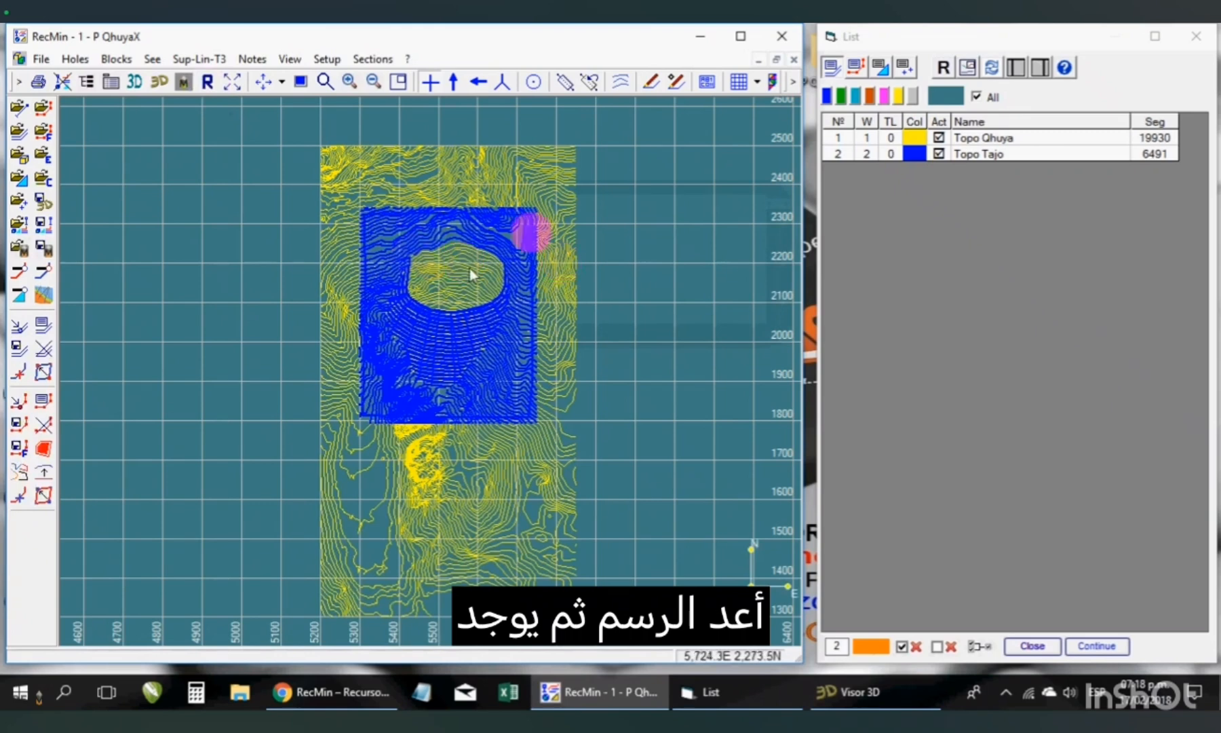
{"action": "left_click", "coordinate": [858, 68]}
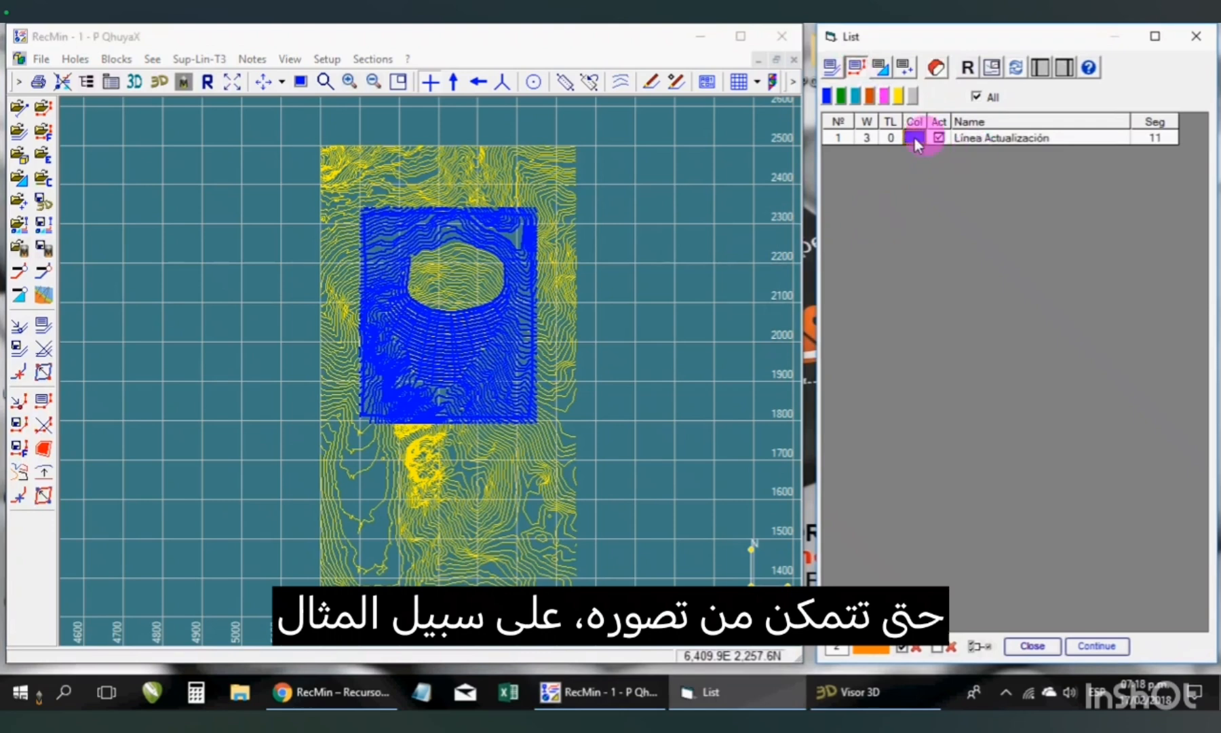
{"action": "left_click", "coordinate": [915, 139]}
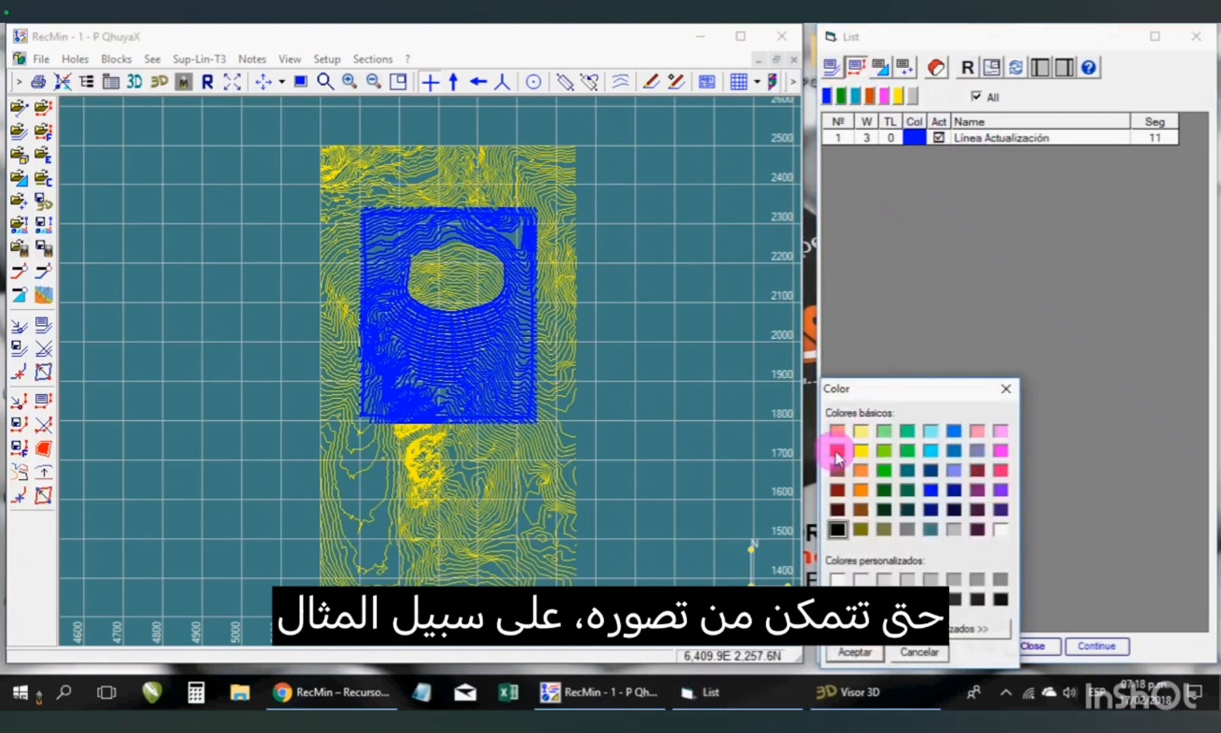
{"action": "left_click", "coordinate": [838, 452]}
{"action": "left_click", "coordinate": [854, 651]}
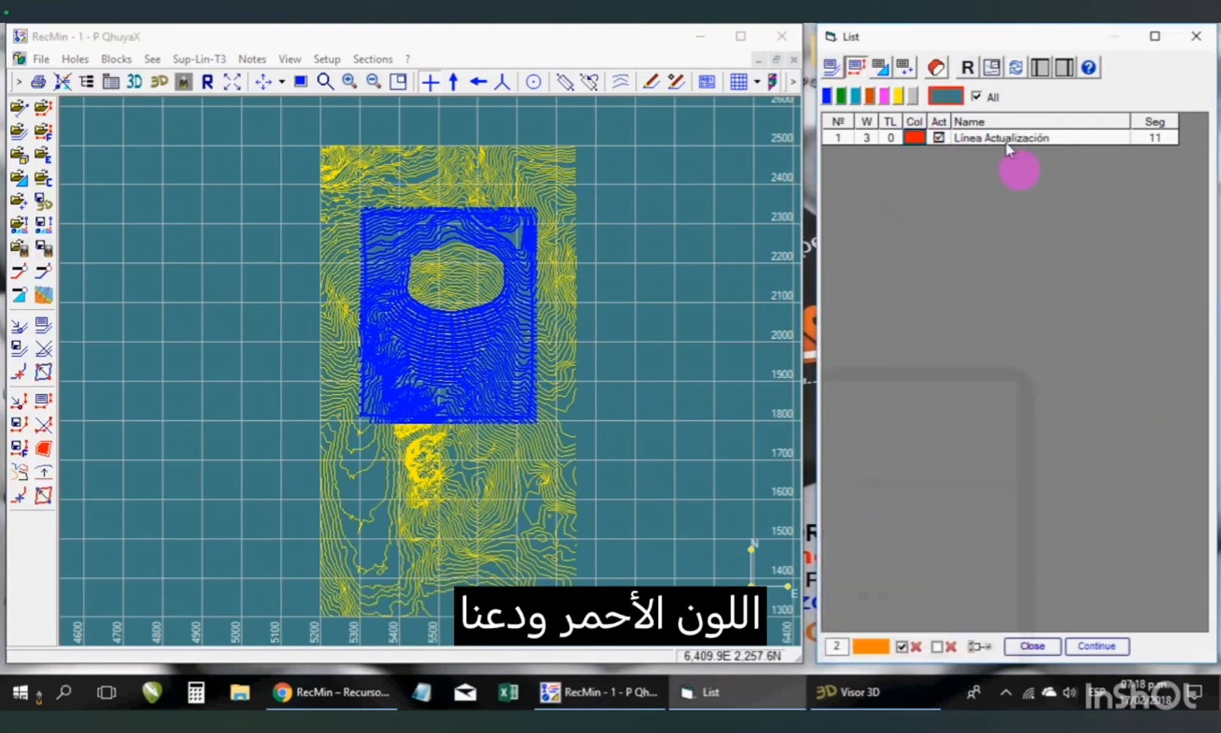
{"action": "left_click", "coordinate": [967, 67]}
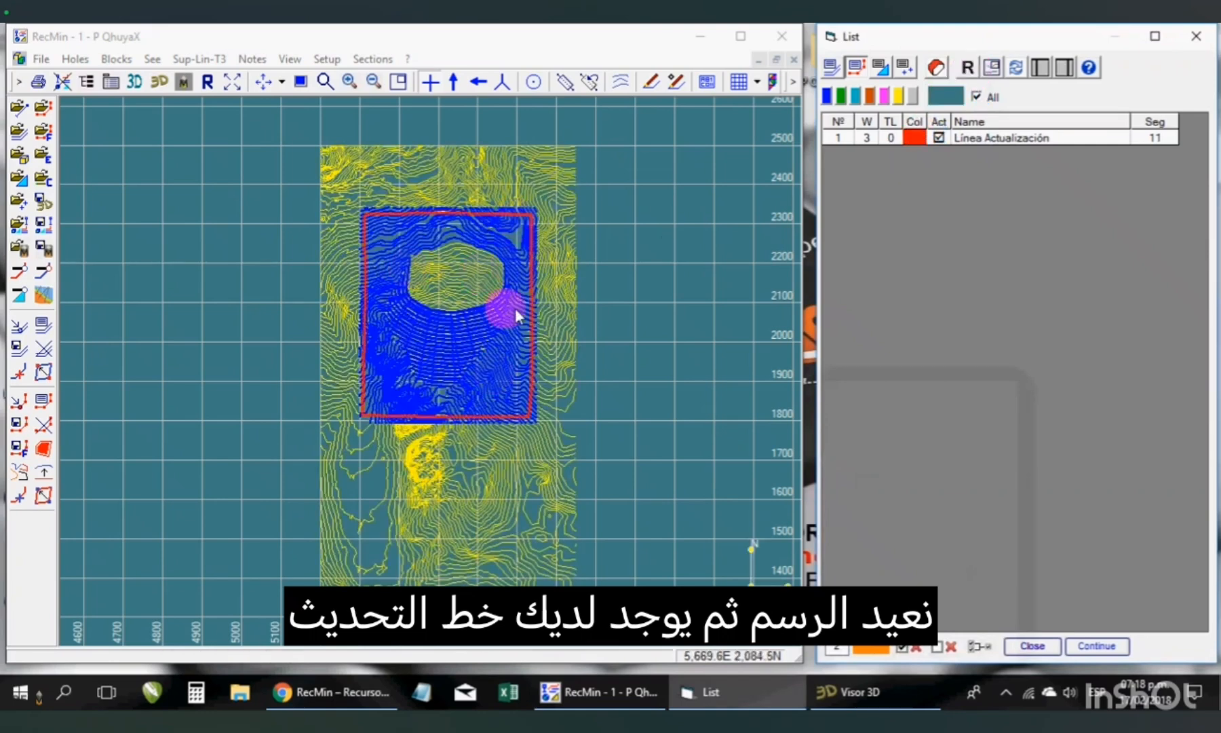
Deactivate the Topo Tajo surface and redraw so only Topo Qhuya and the outline are shown.
{"action": "left_click", "coordinate": [831, 68]}
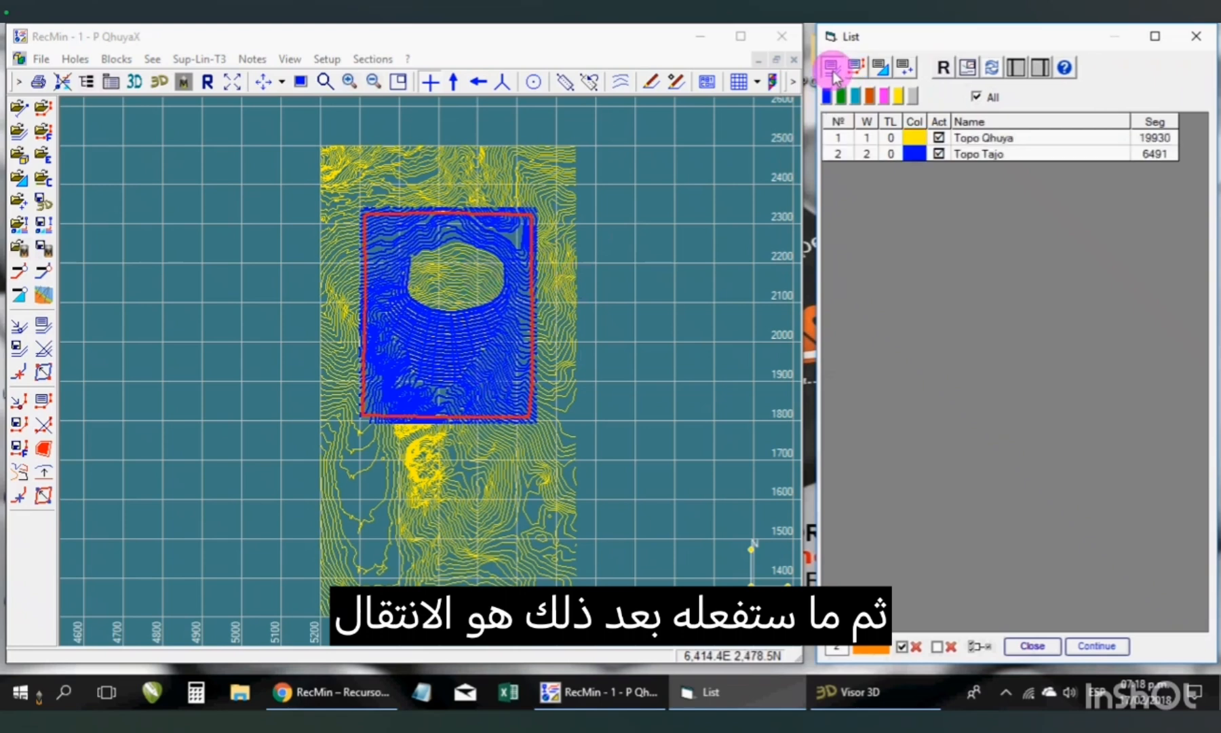
{"action": "left_click", "coordinate": [940, 154]}
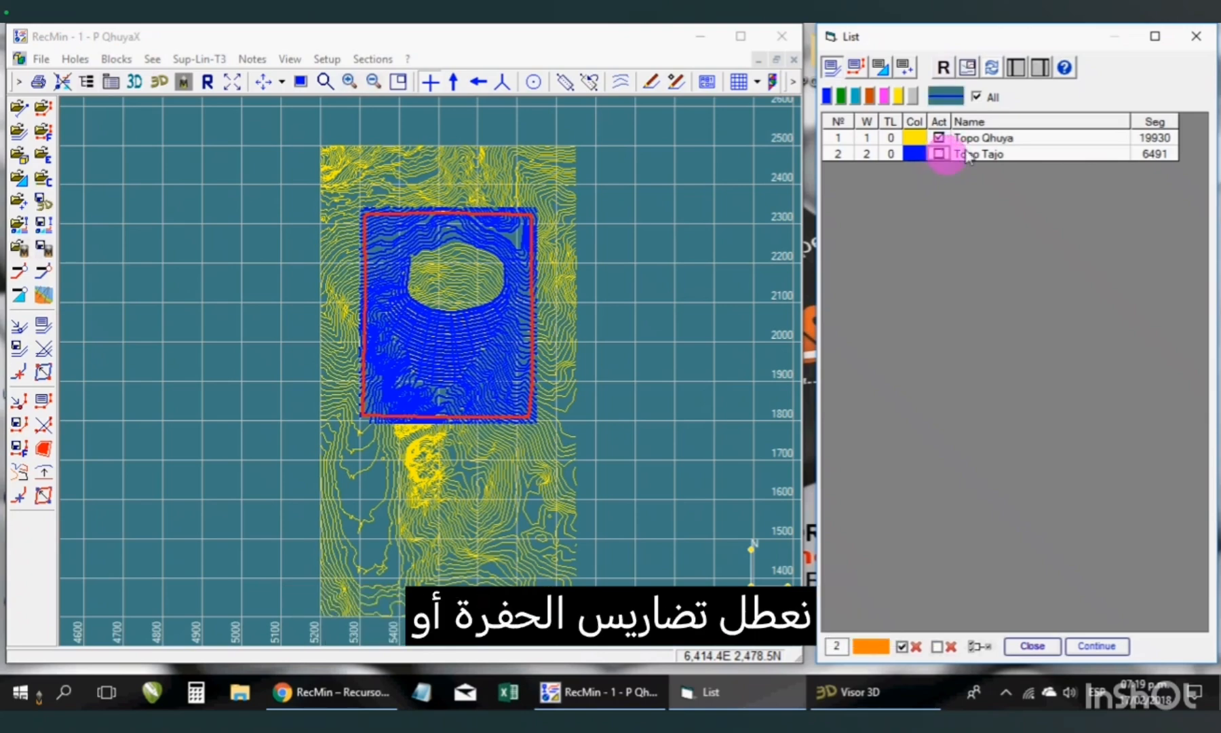
{"action": "left_click", "coordinate": [942, 68]}
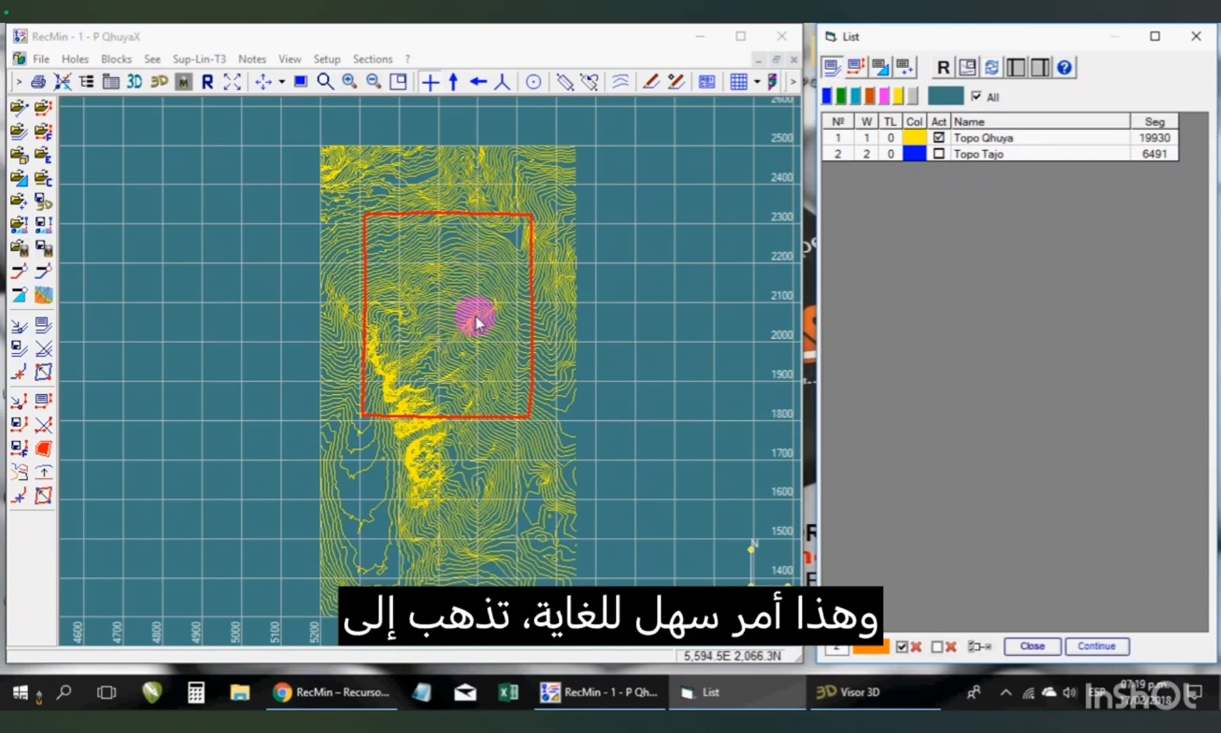
Trim Topo Qhuya with Línea Actualización, removing the inner part (option 2) without adding the contour line, and redraw the plan.
{"action": "left_click", "coordinate": [19, 413]}
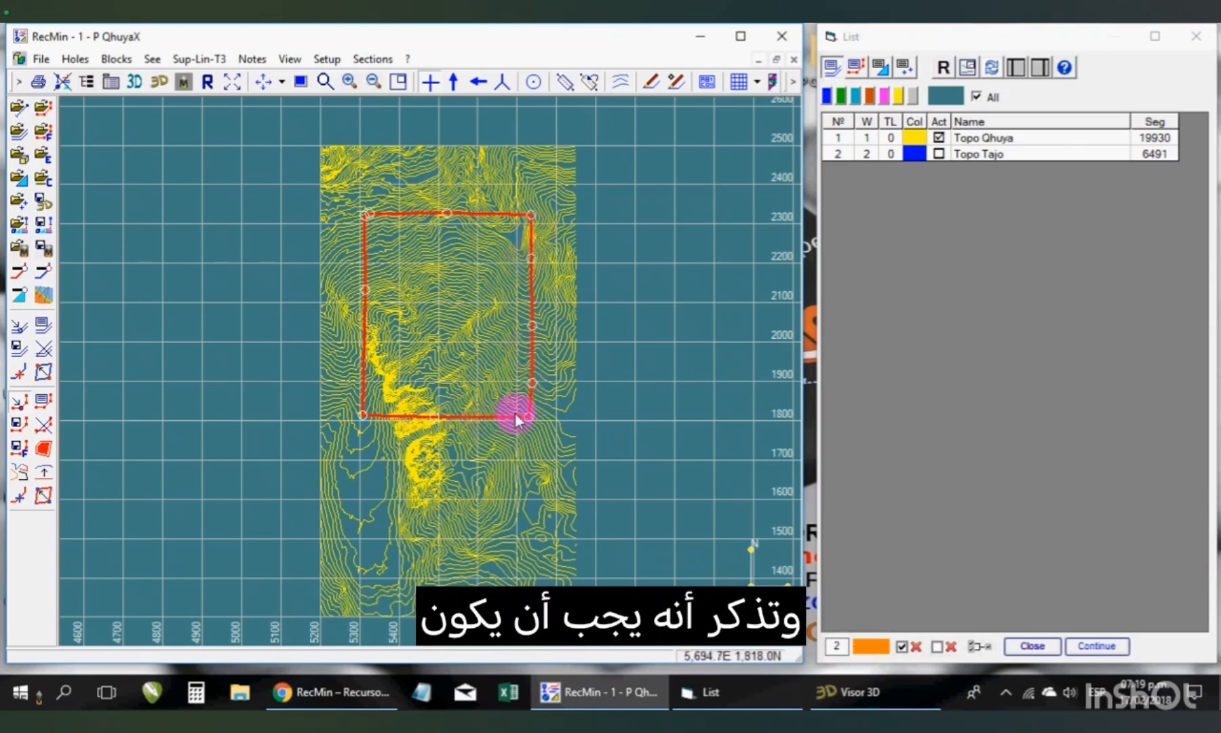
{"action": "right_click", "coordinate": [533, 217]}
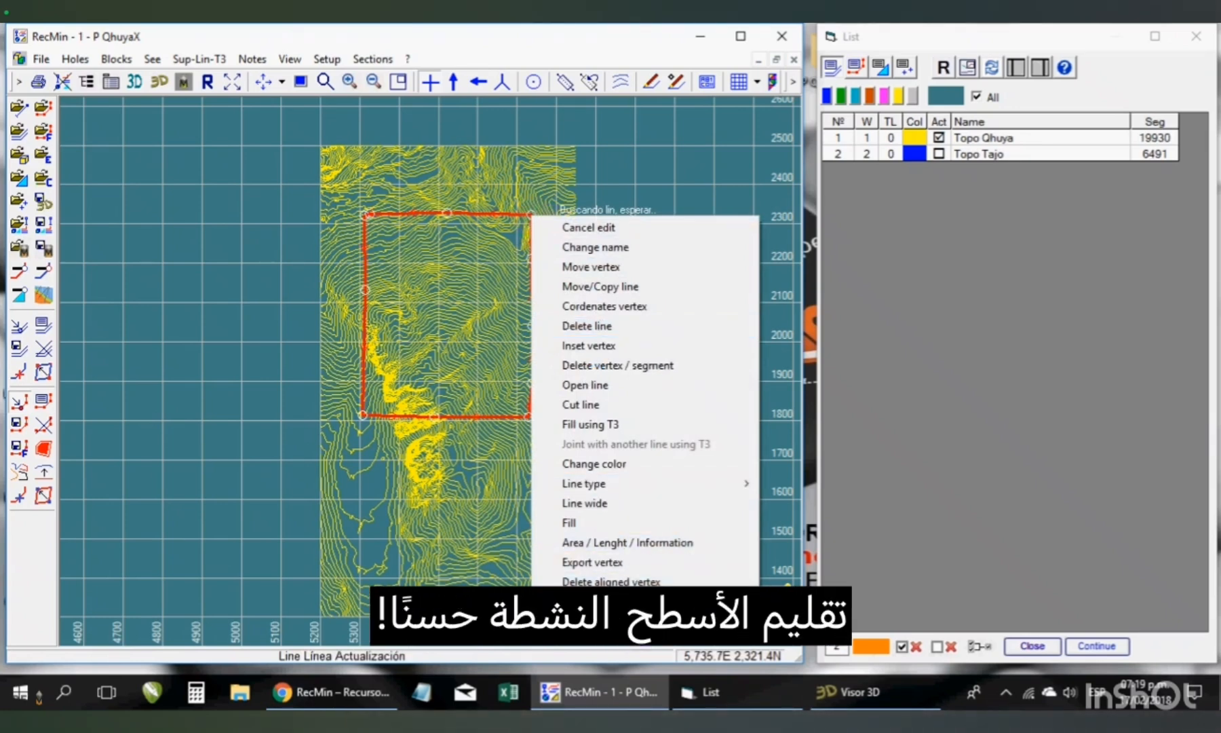
{"action": "left_click", "coordinate": [611, 611]}
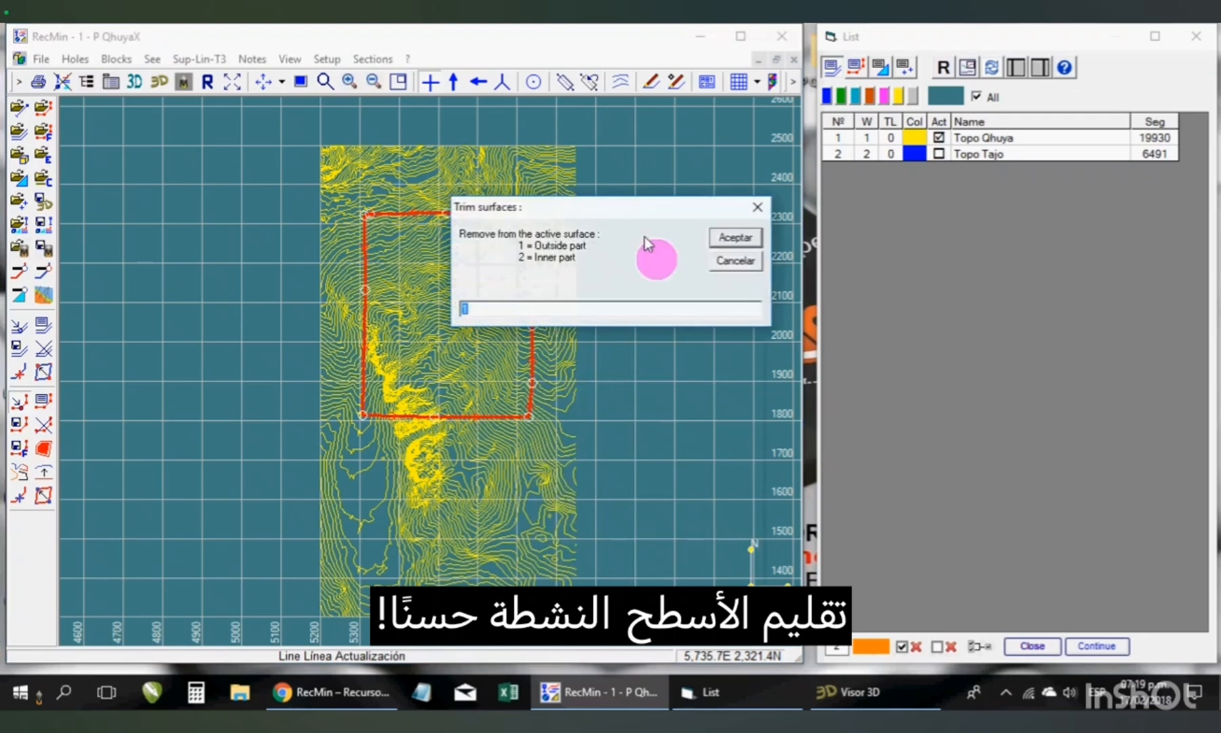
{"action": "left_click_drag", "start_coordinate": [627, 216], "coordinate": [626, 371]}
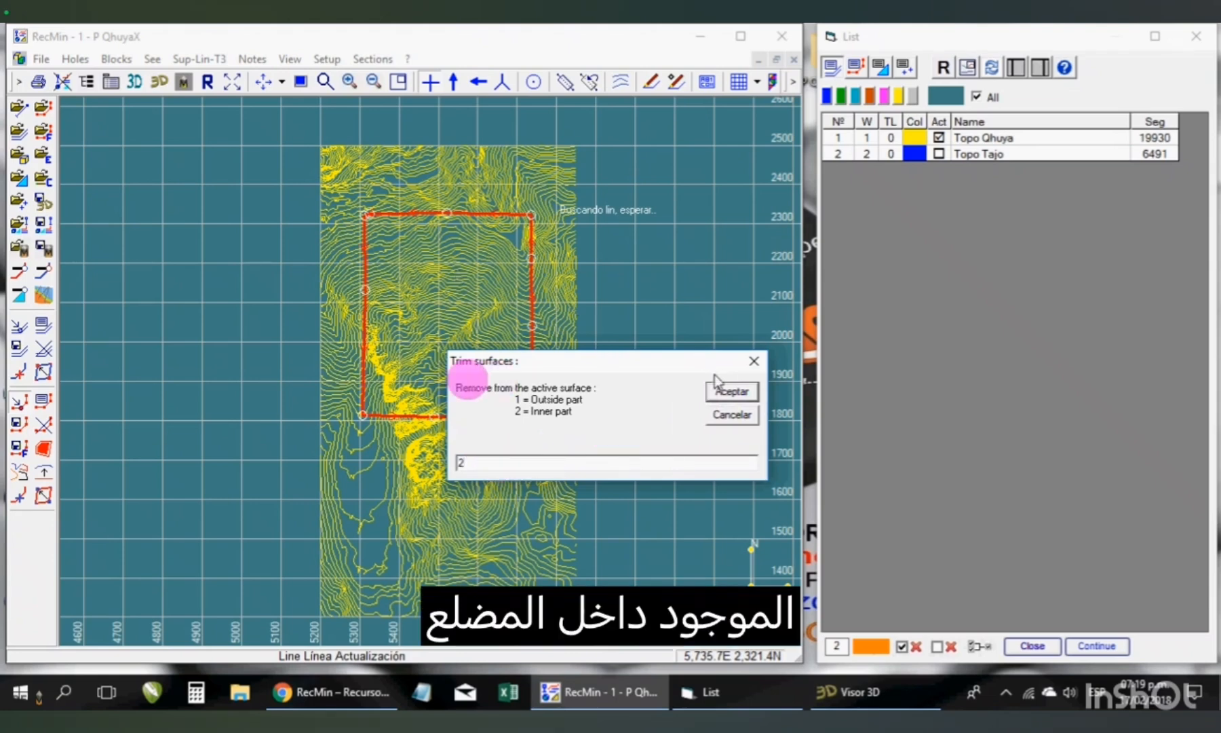
{"action": "left_click", "coordinate": [728, 392]}
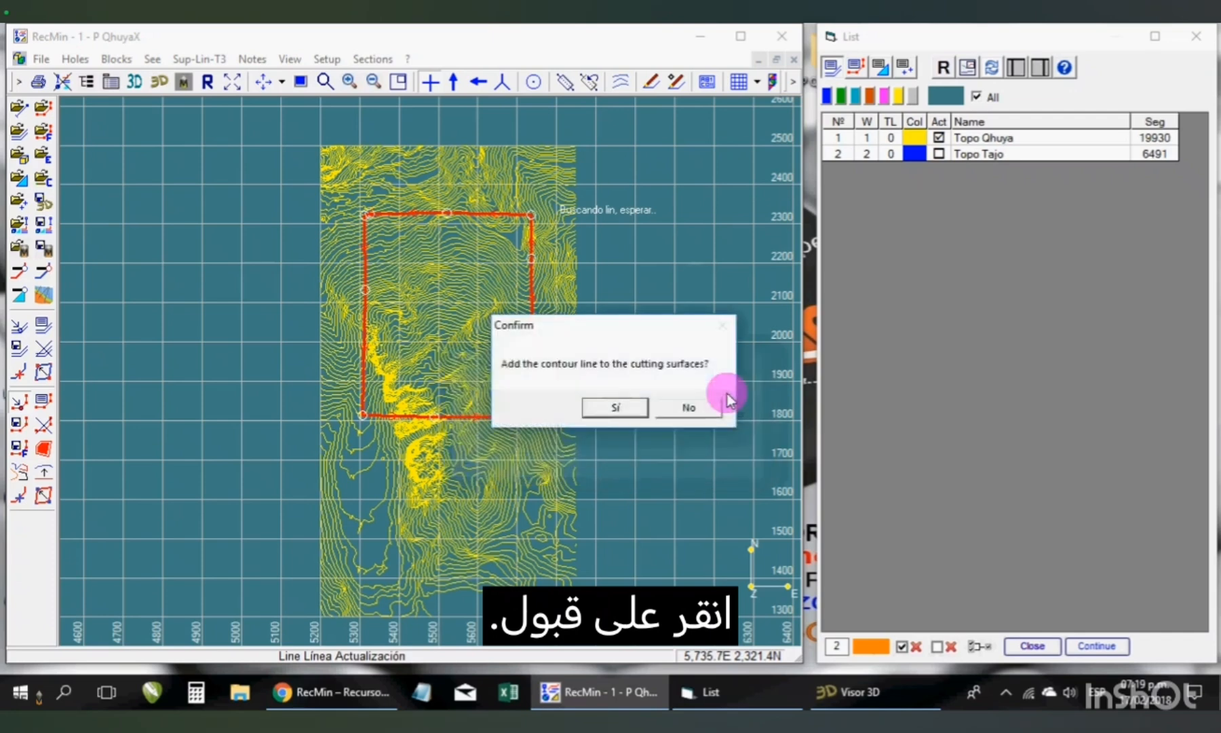
{"action": "left_click_drag", "start_coordinate": [631, 335], "coordinate": [688, 393]}
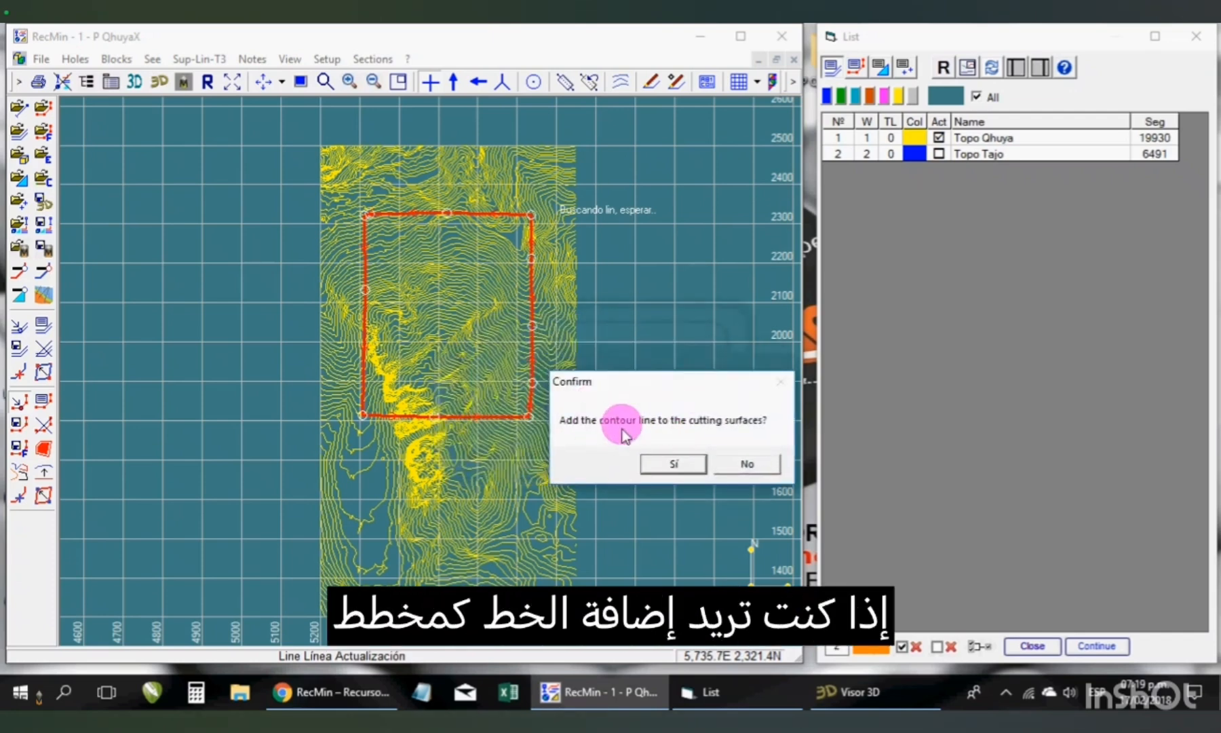
{"action": "left_click", "coordinate": [747, 465]}
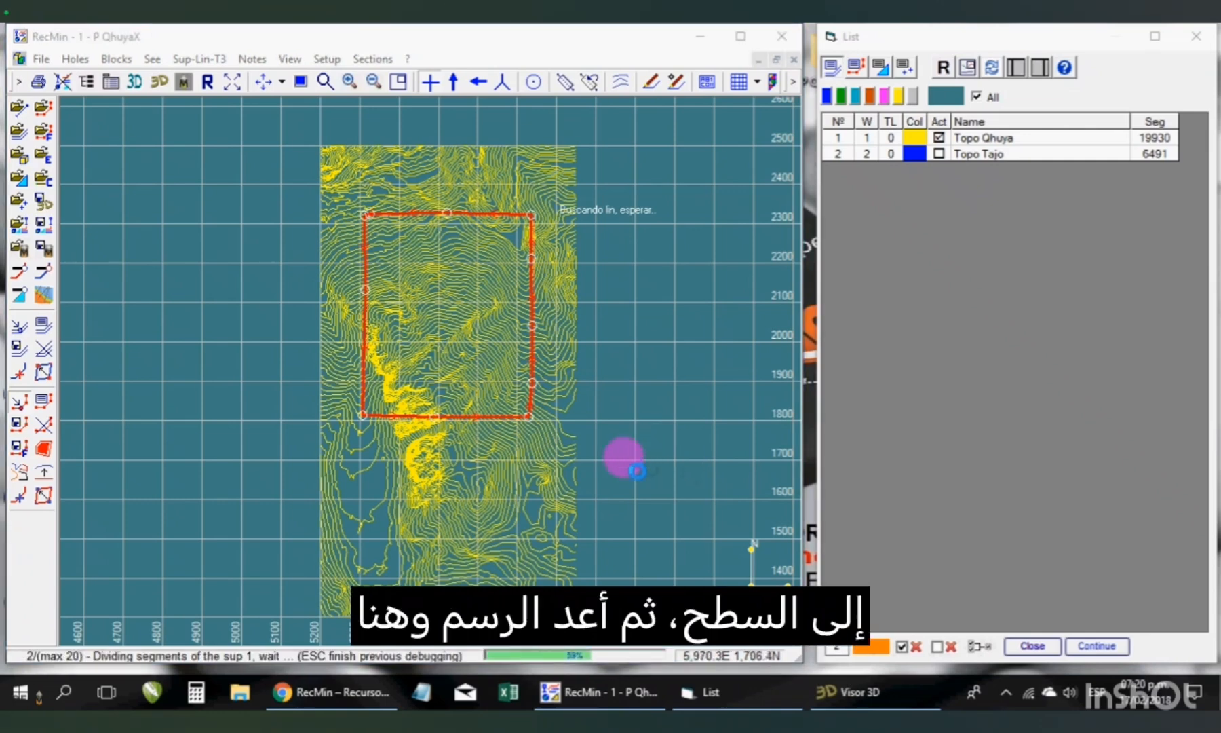
{"action": "left_click", "coordinate": [208, 82]}
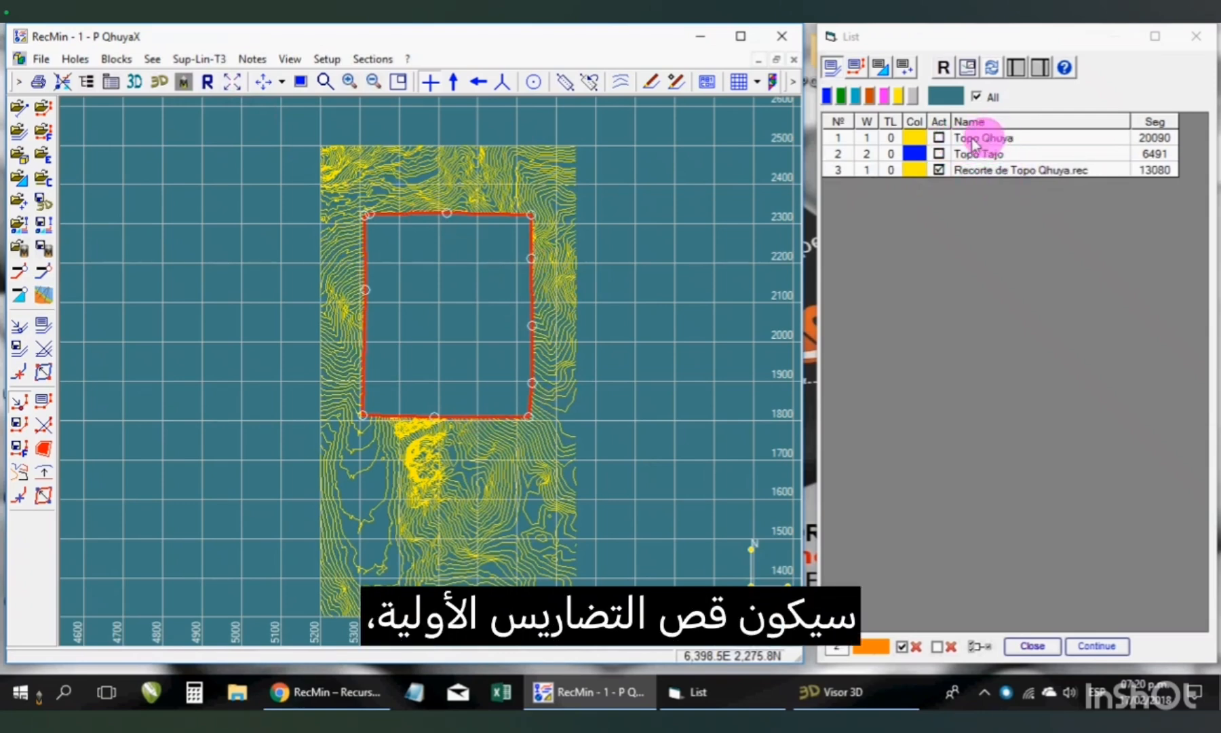
Deactivate the trimmed Topo Qhuya surface, activate Topo Tajo, and redraw the plan.
{"action": "left_click", "coordinate": [939, 169]}
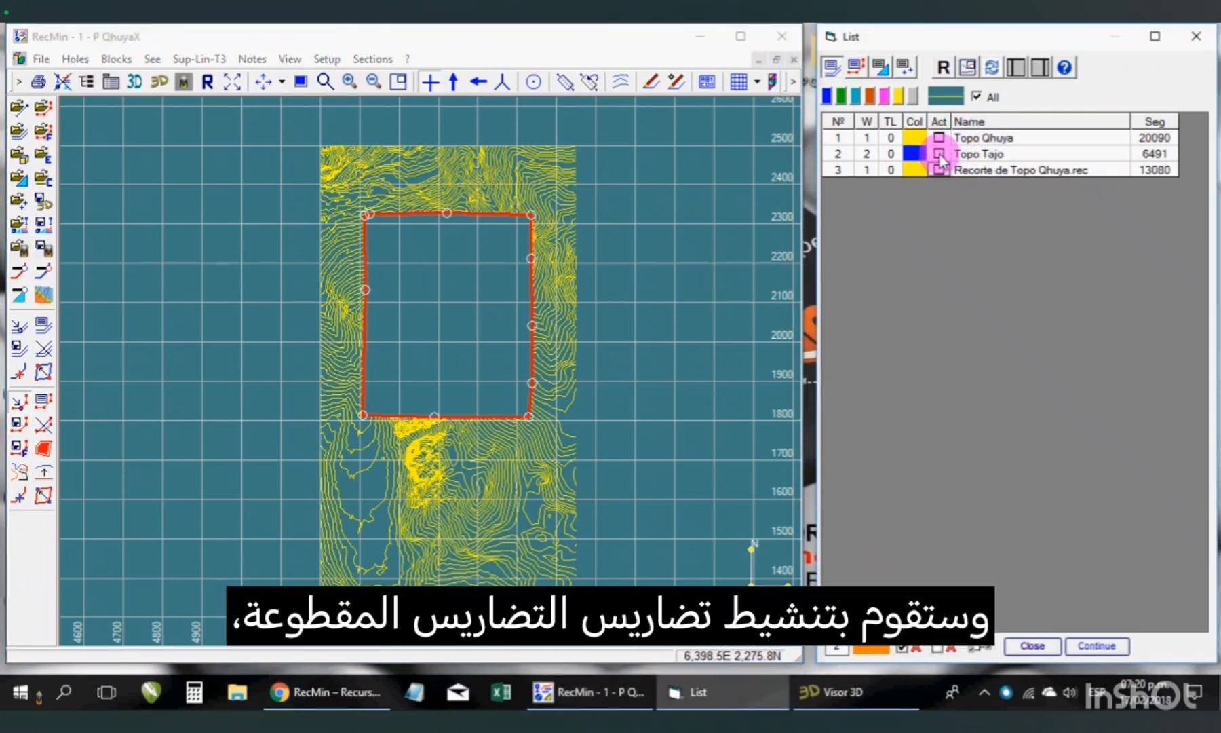
{"action": "left_click", "coordinate": [939, 154]}
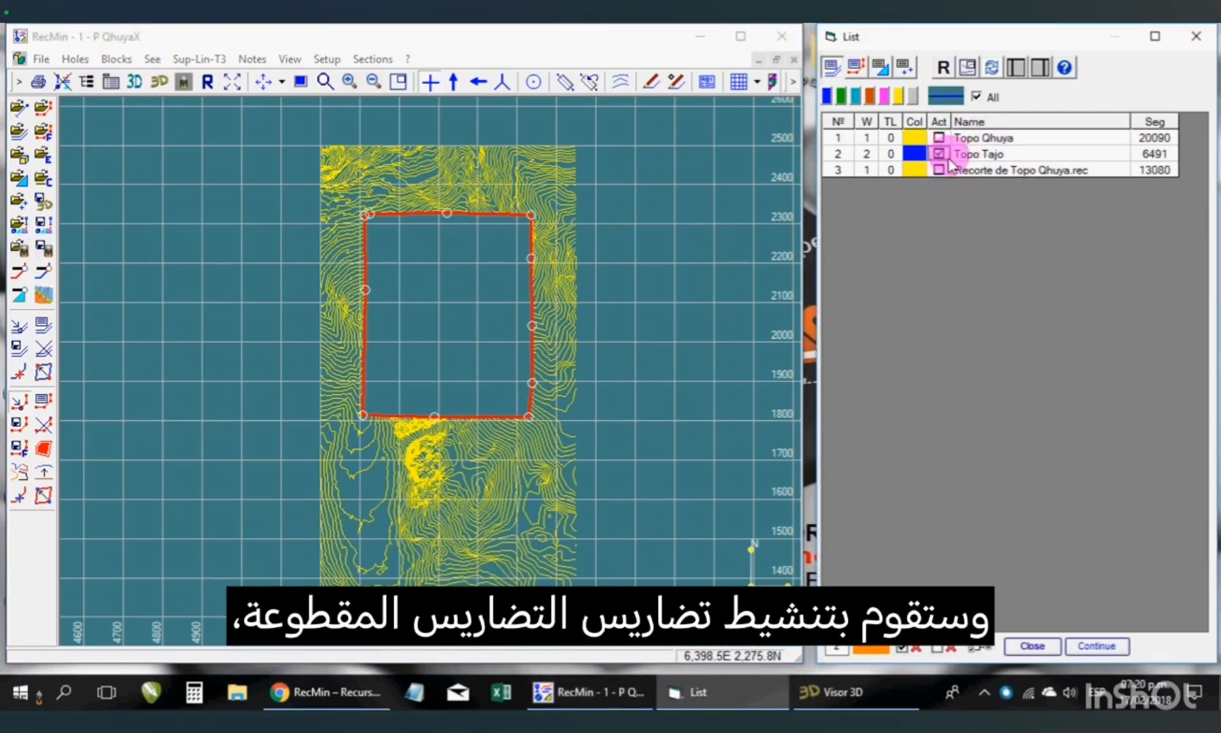
{"action": "left_click", "coordinate": [943, 67]}
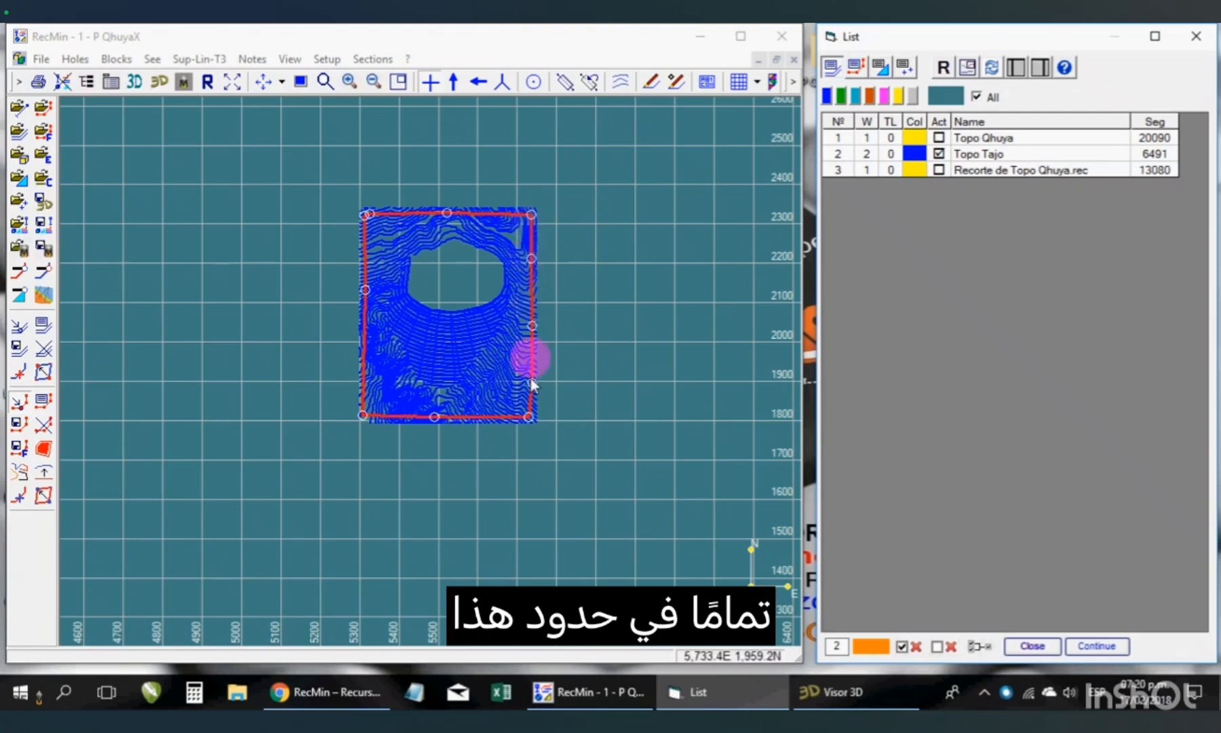
Trim Topo Tajo with Línea Actualización, removing the outside part (option 1) without adding the contour line, and redraw the plan.
{"action": "left_click", "coordinate": [18, 406]}
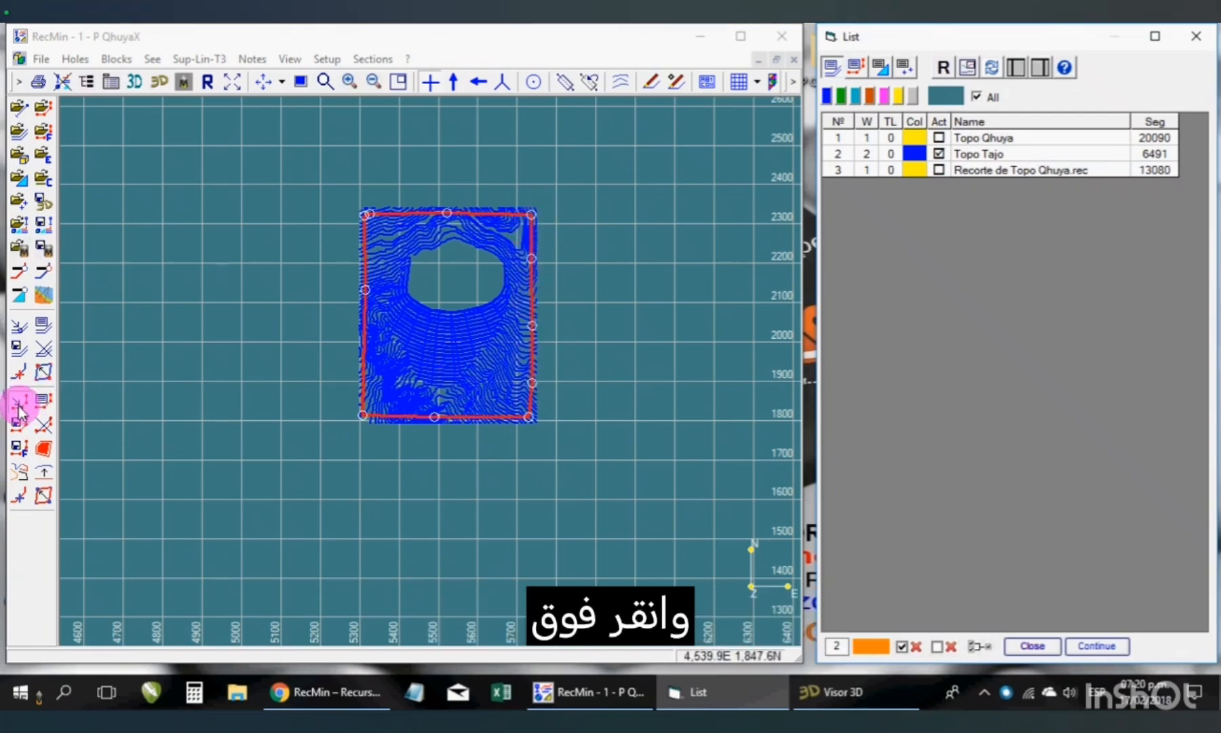
{"action": "left_click", "coordinate": [533, 214]}
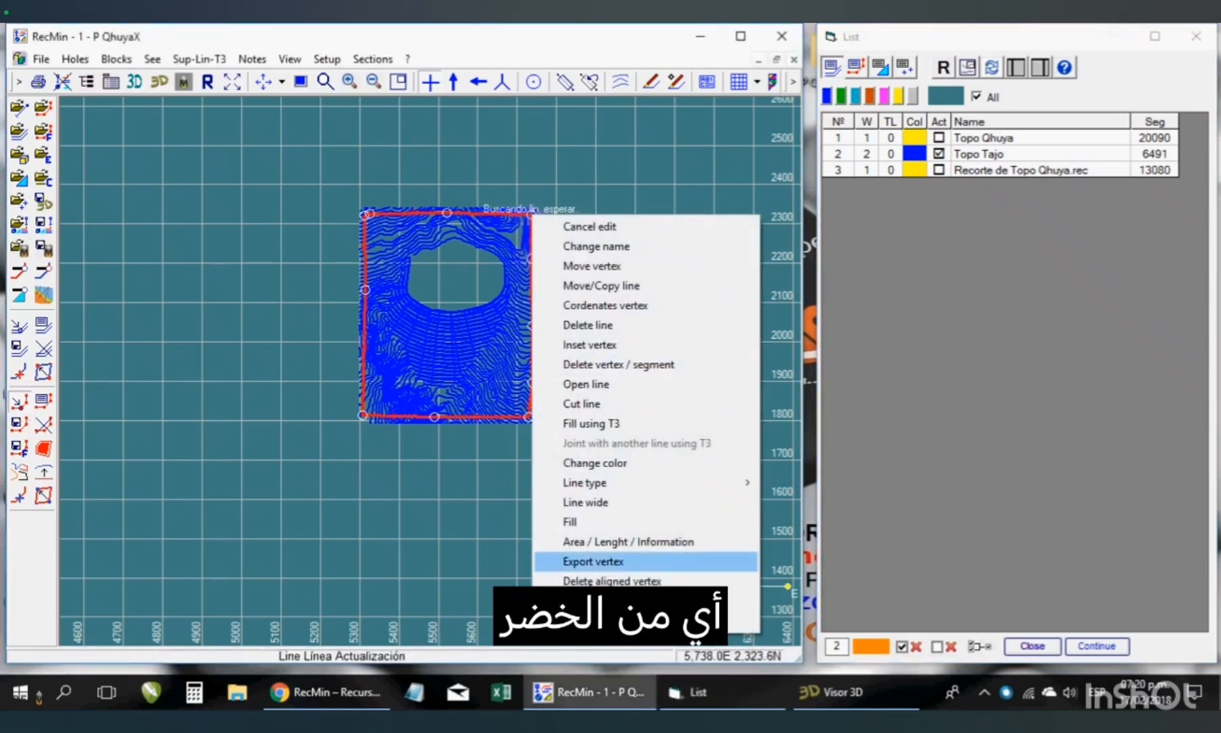
{"action": "left_click", "coordinate": [597, 619]}
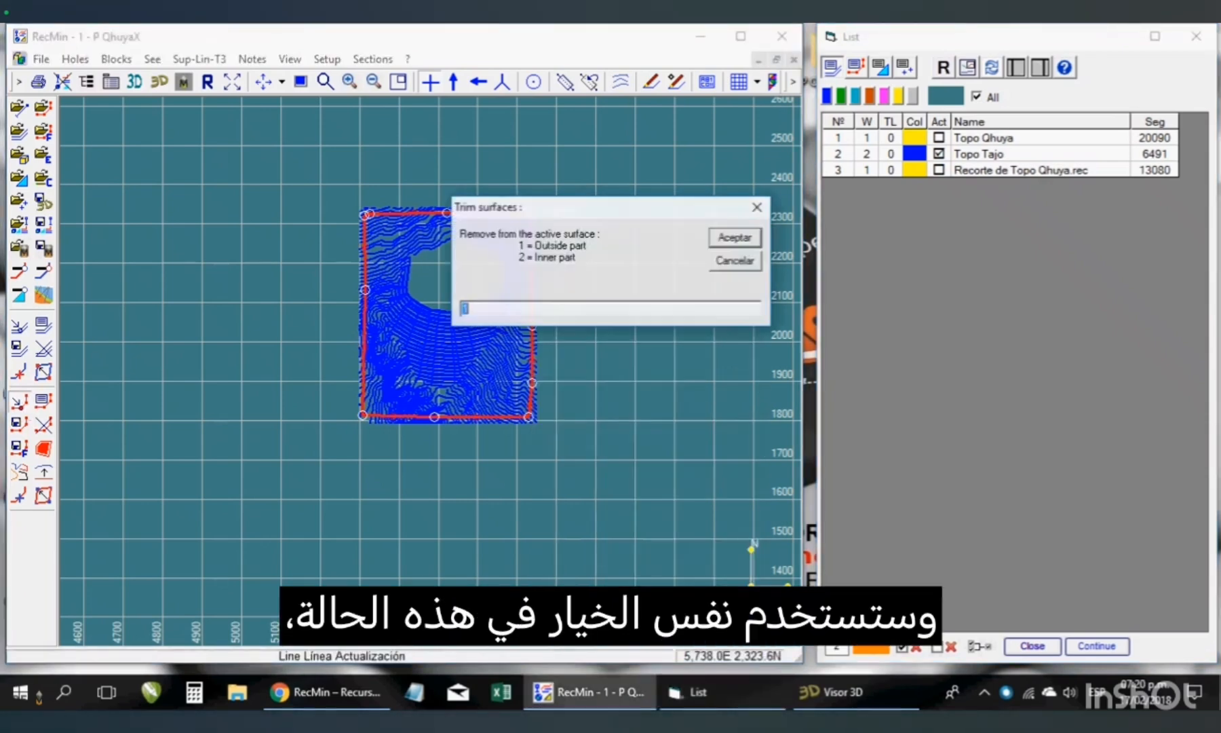
{"action": "left_click_drag", "start_coordinate": [585, 210], "coordinate": [546, 444]}
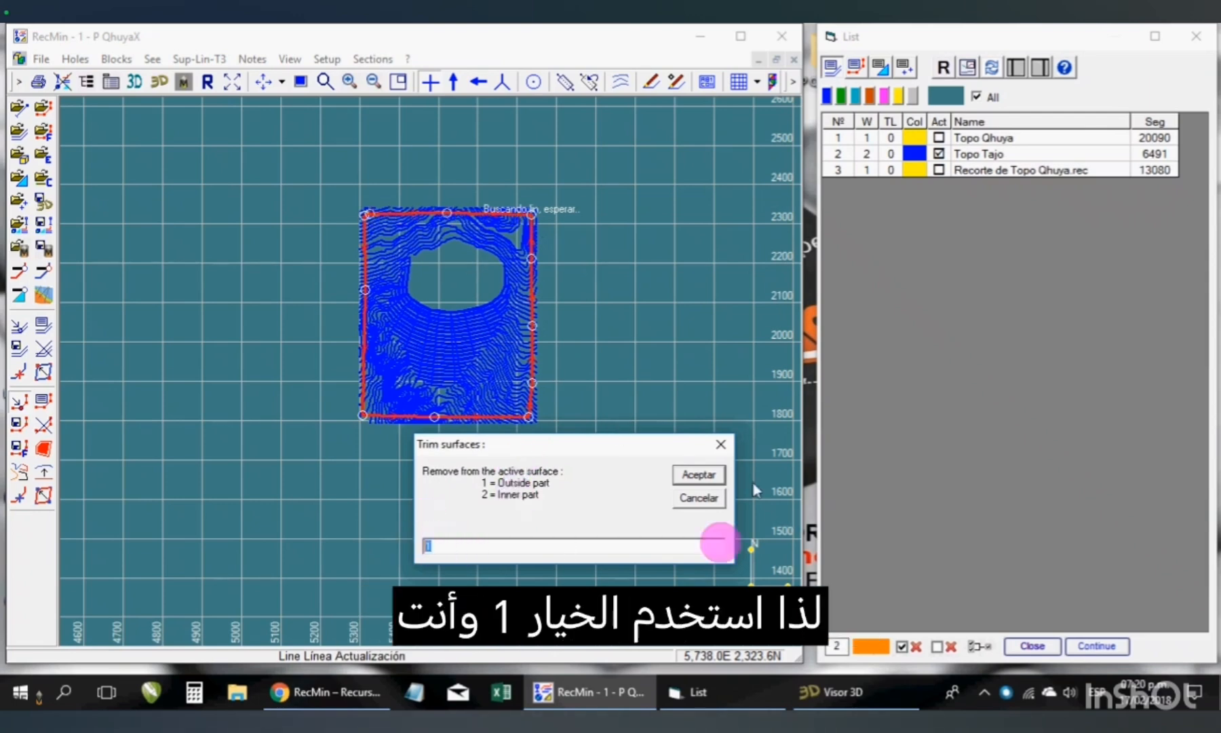
{"action": "left_click", "coordinate": [696, 475]}
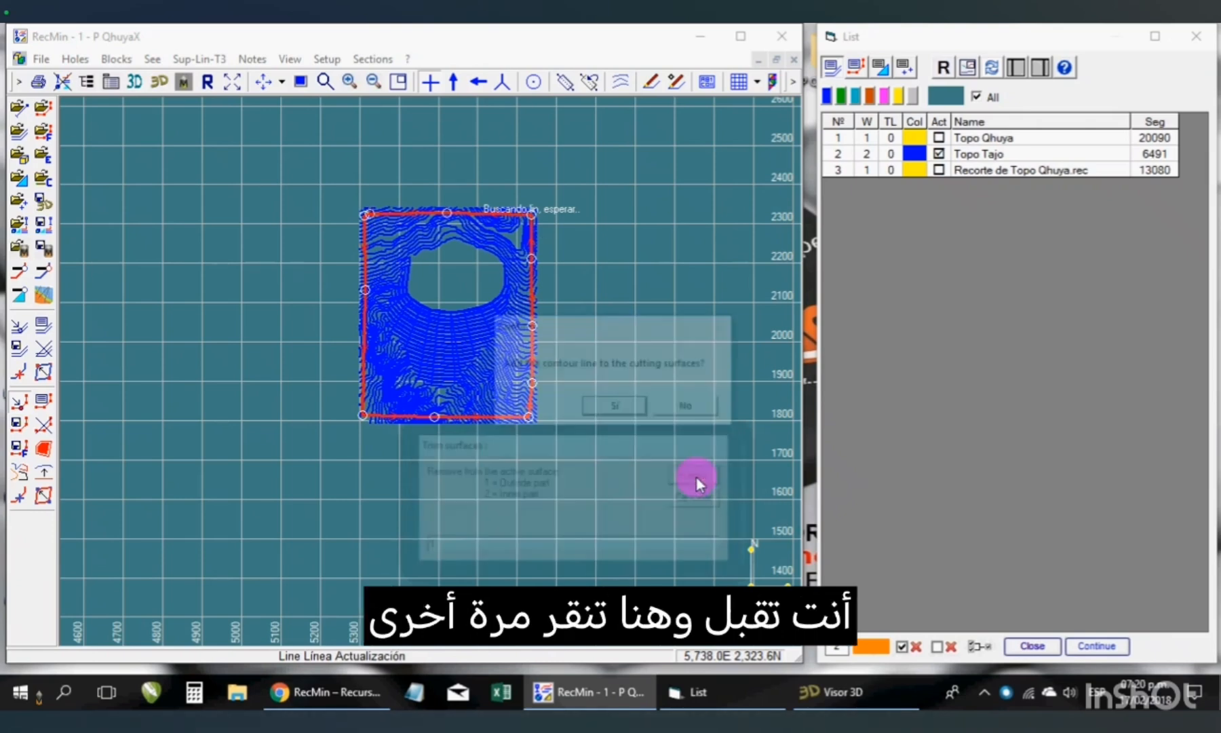
{"action": "left_click", "coordinate": [687, 415]}
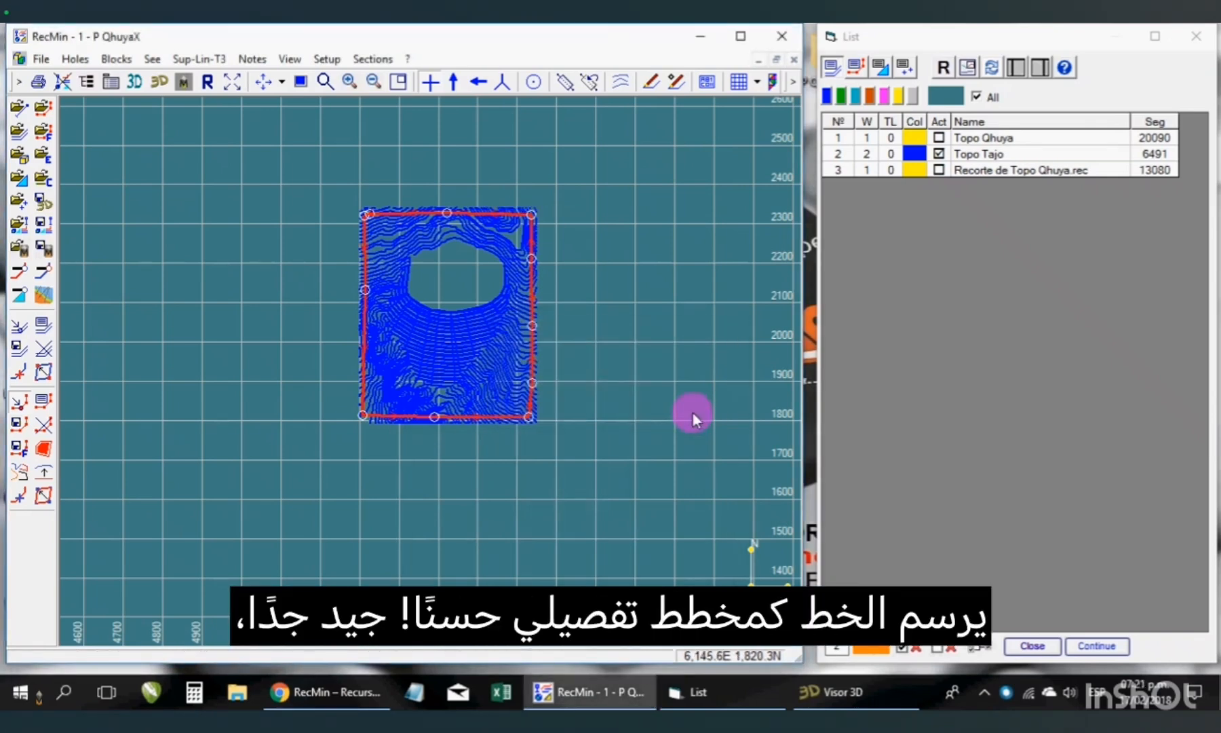
{"action": "left_click", "coordinate": [214, 89]}
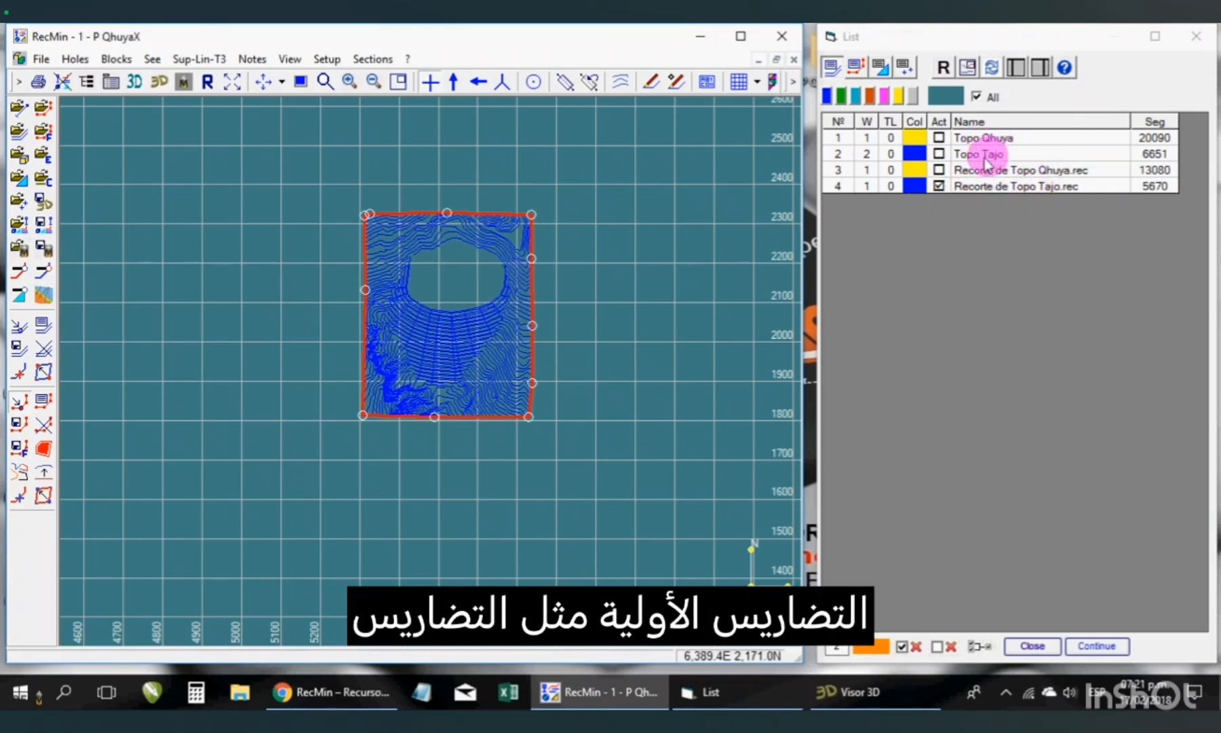
Activate the trimmed Topo Qhuya together with the trimmed Topo Tajo, delete Línea Actualización, and redraw the plan.
{"action": "left_click", "coordinate": [939, 170]}
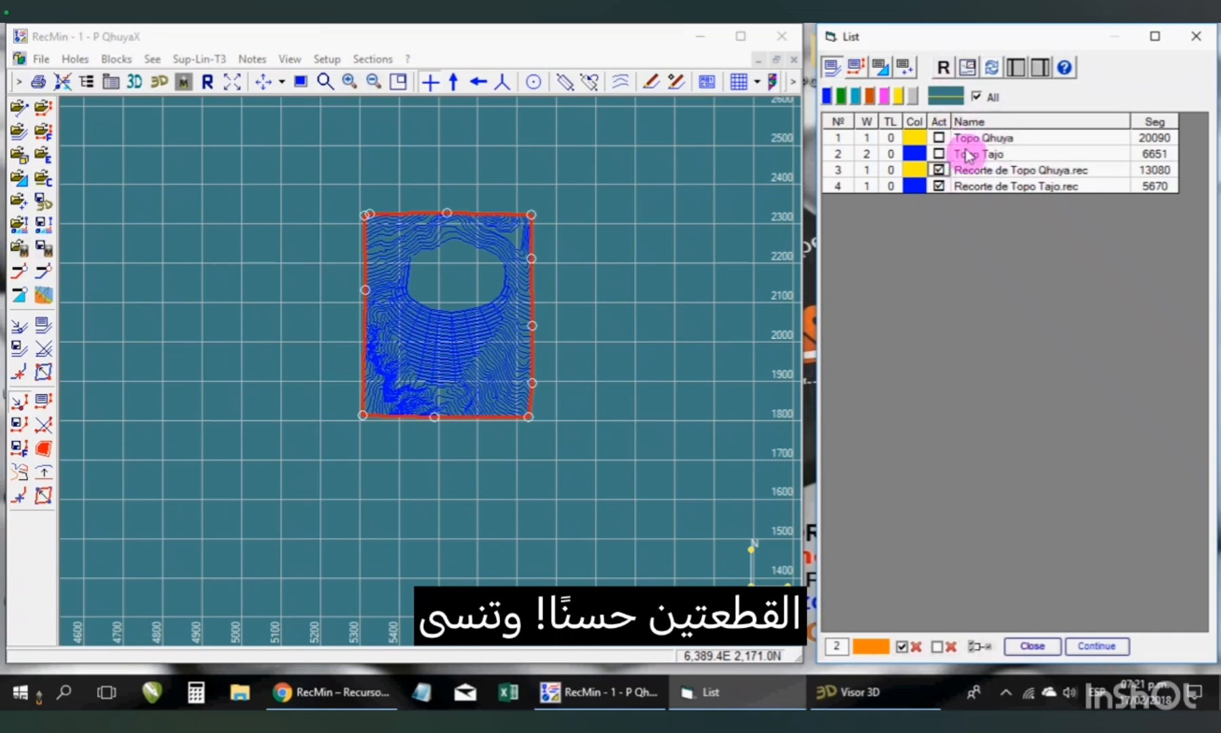
{"action": "left_click", "coordinate": [942, 67]}
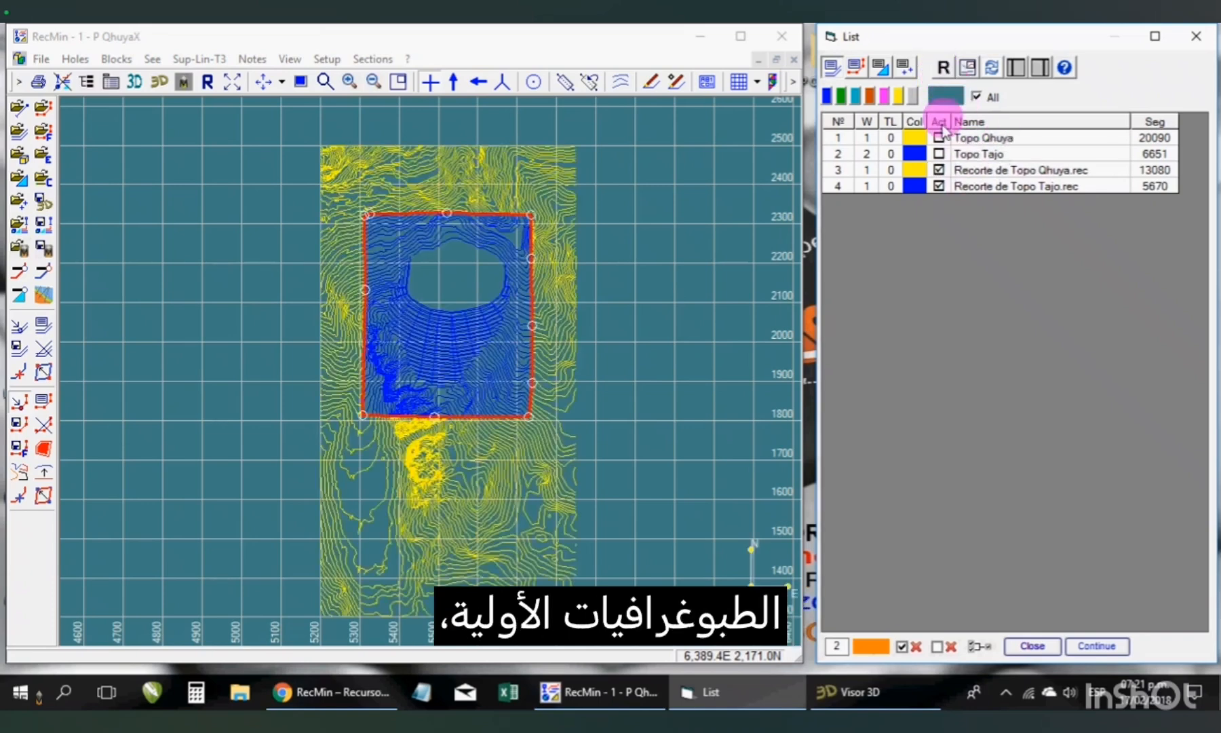
{"action": "left_click", "coordinate": [858, 74]}
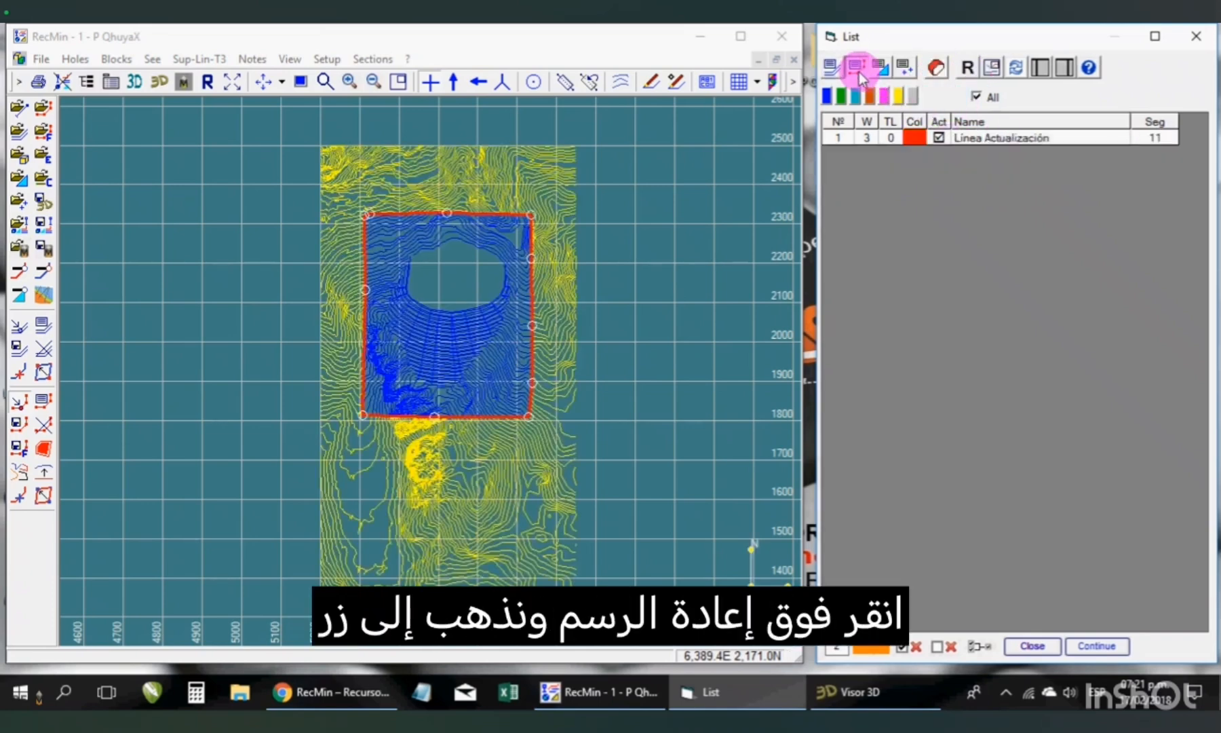
{"action": "left_click", "coordinate": [940, 140]}
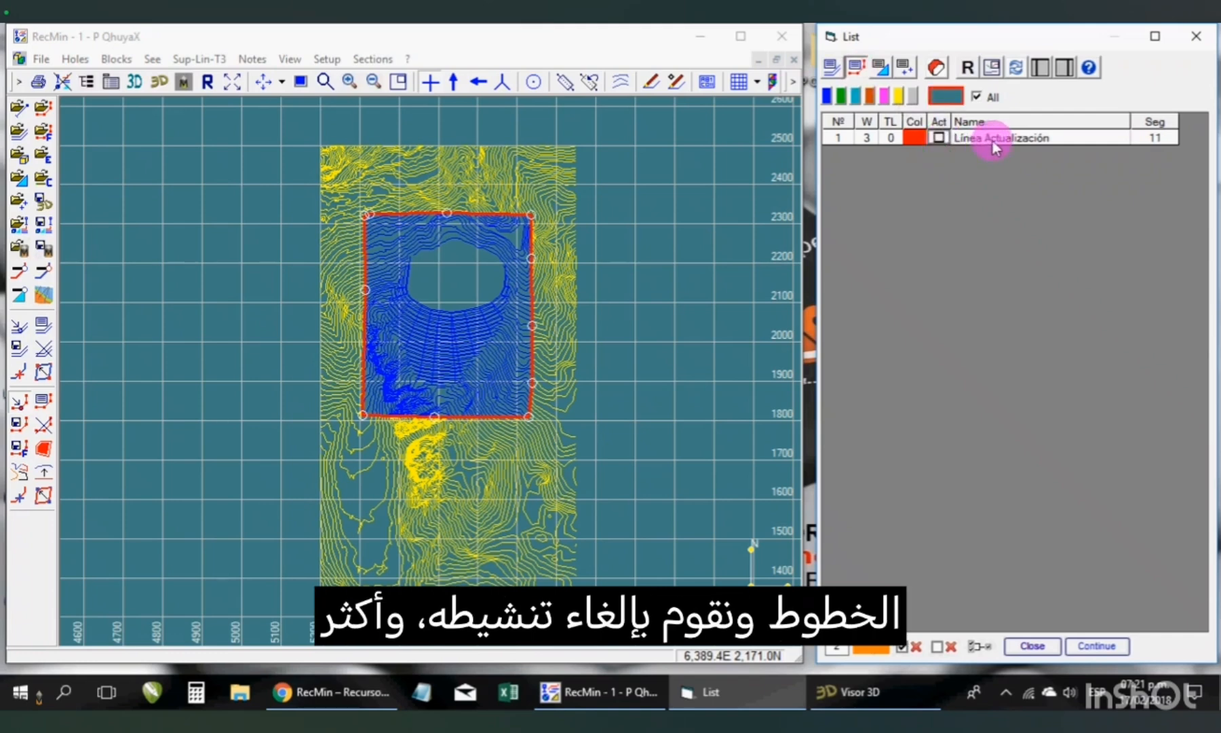
{"action": "left_click", "coordinate": [993, 139]}
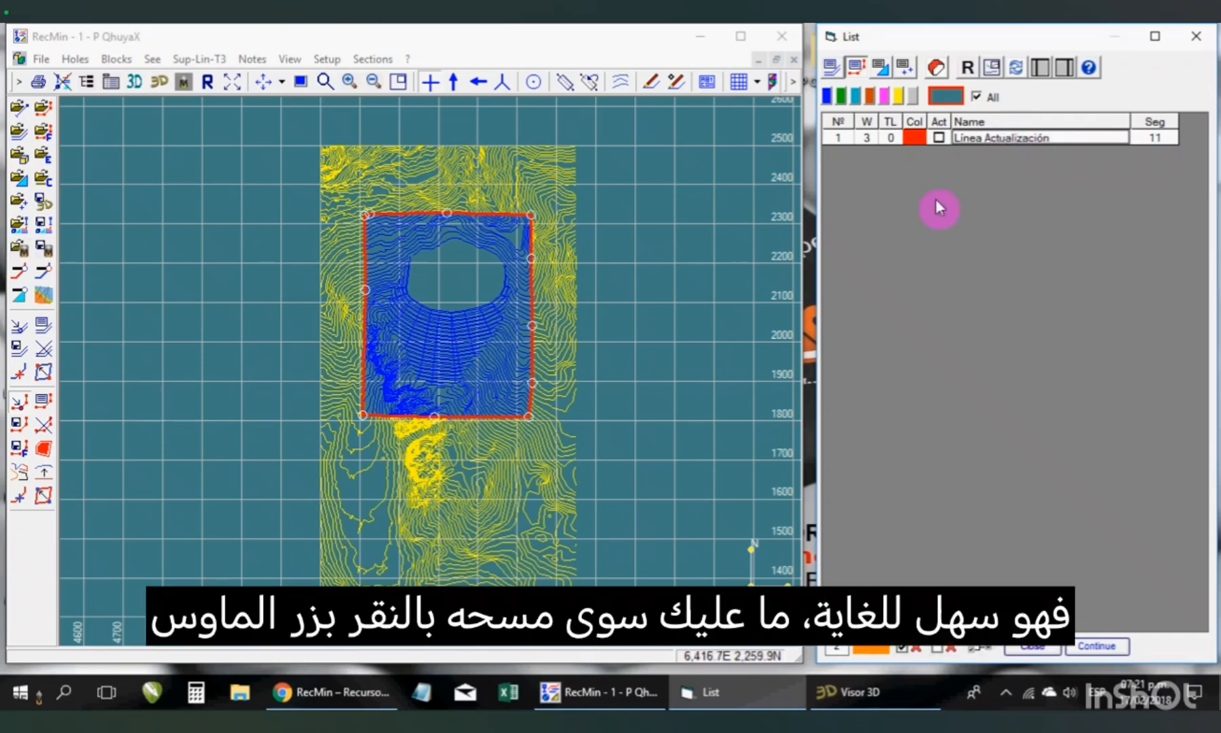
{"action": "right_click", "coordinate": [972, 139]}
{"action": "left_click", "coordinate": [942, 174]}
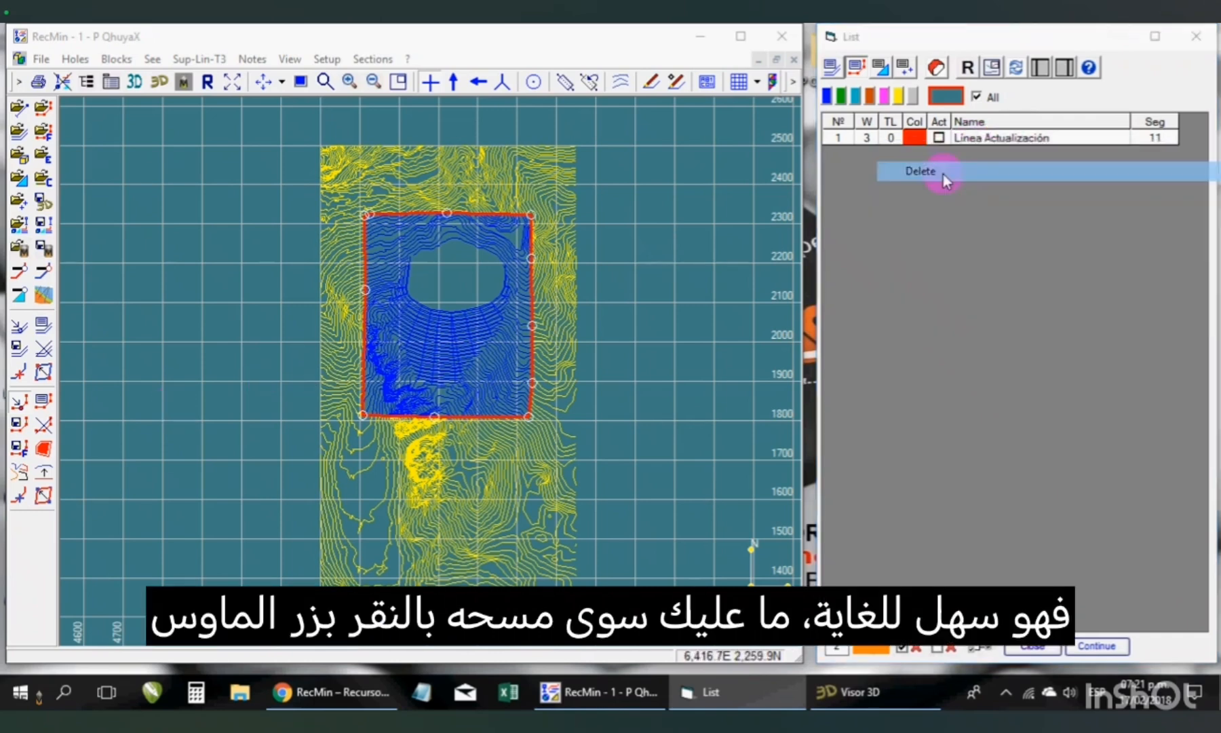
{"action": "left_click", "coordinate": [610, 409]}
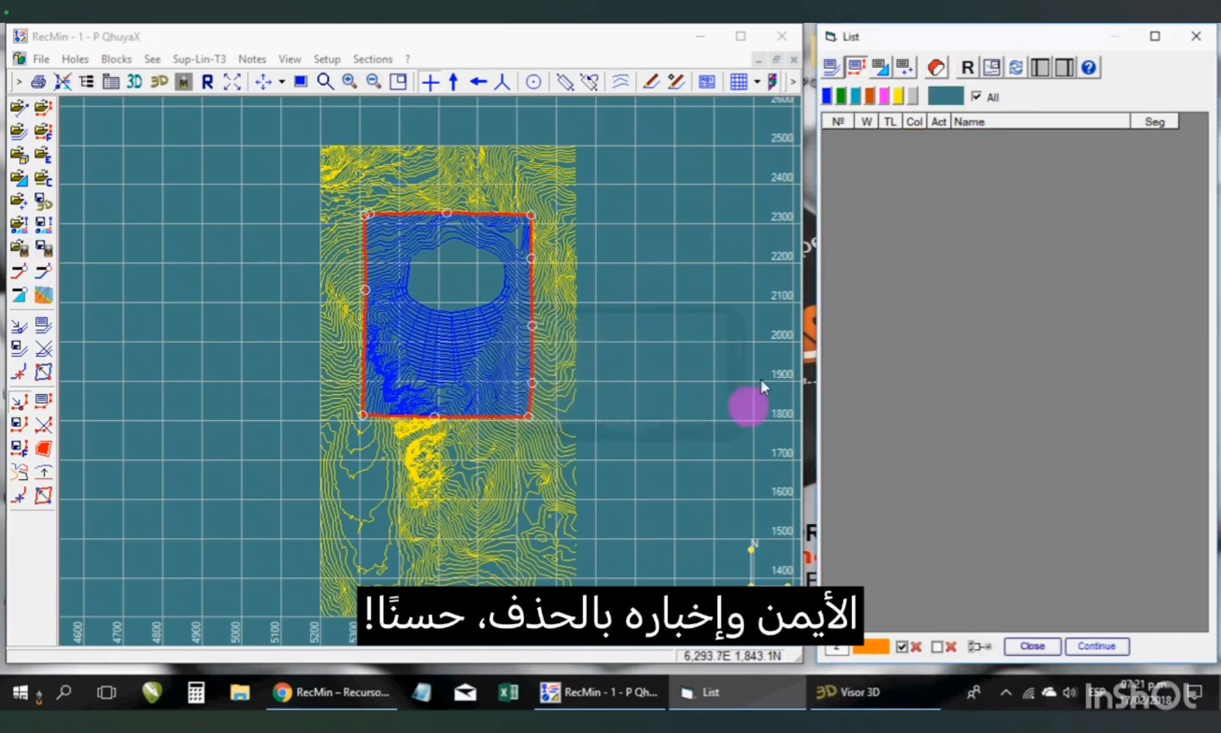
{"action": "left_click", "coordinate": [966, 67]}
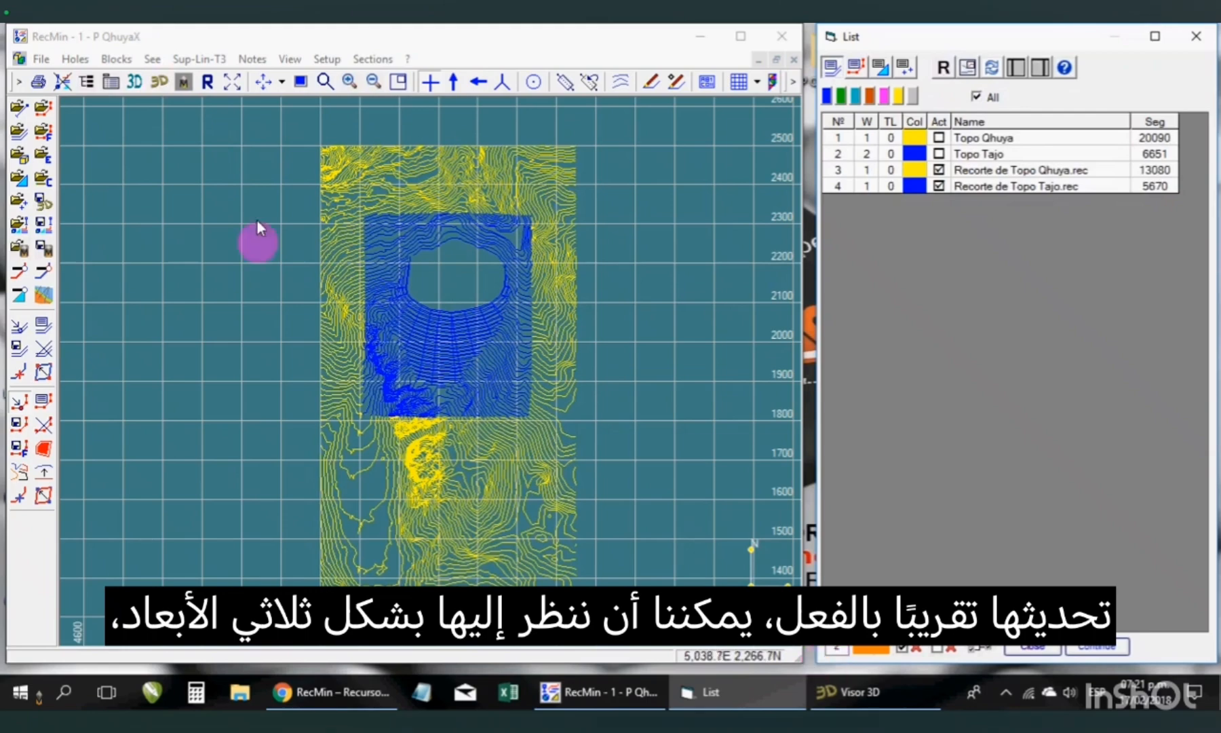
Examine how the two trimmed surfaces fit together in the 3D viewer, and return to the plan.
{"action": "left_click", "coordinate": [156, 83]}
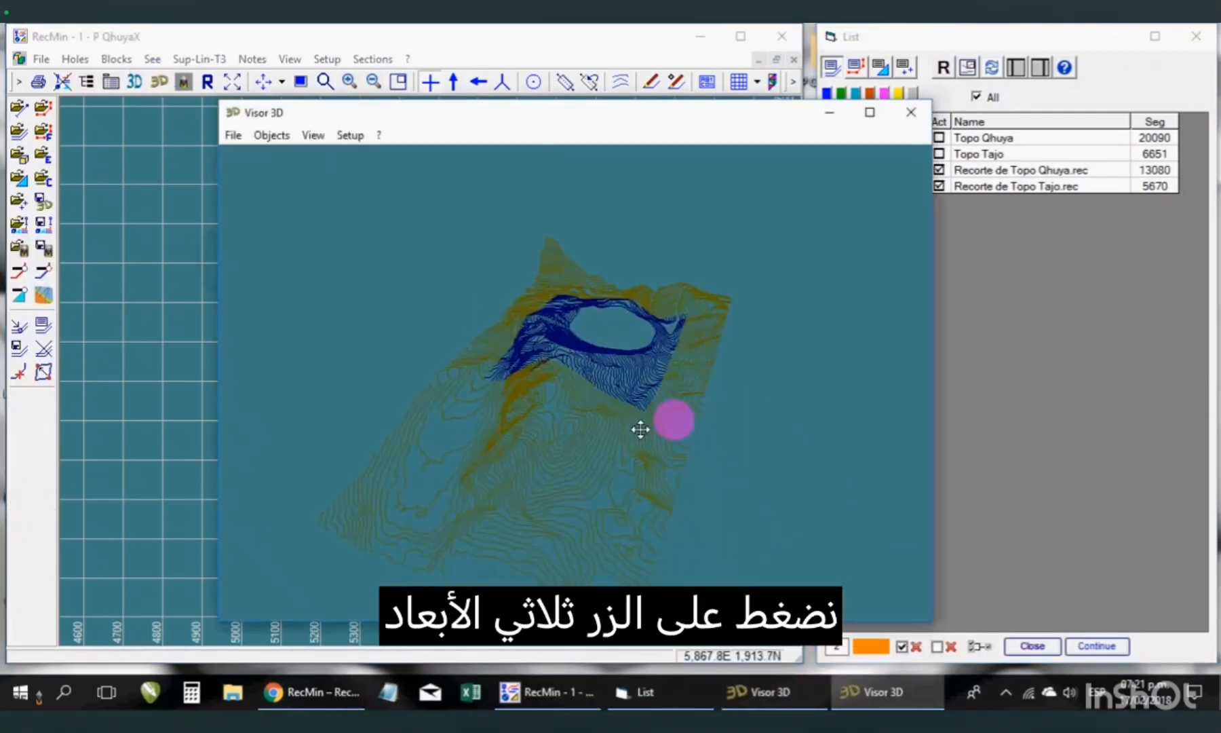
{"action": "left_click_drag", "start_coordinate": [676, 420], "coordinate": [553, 434]}
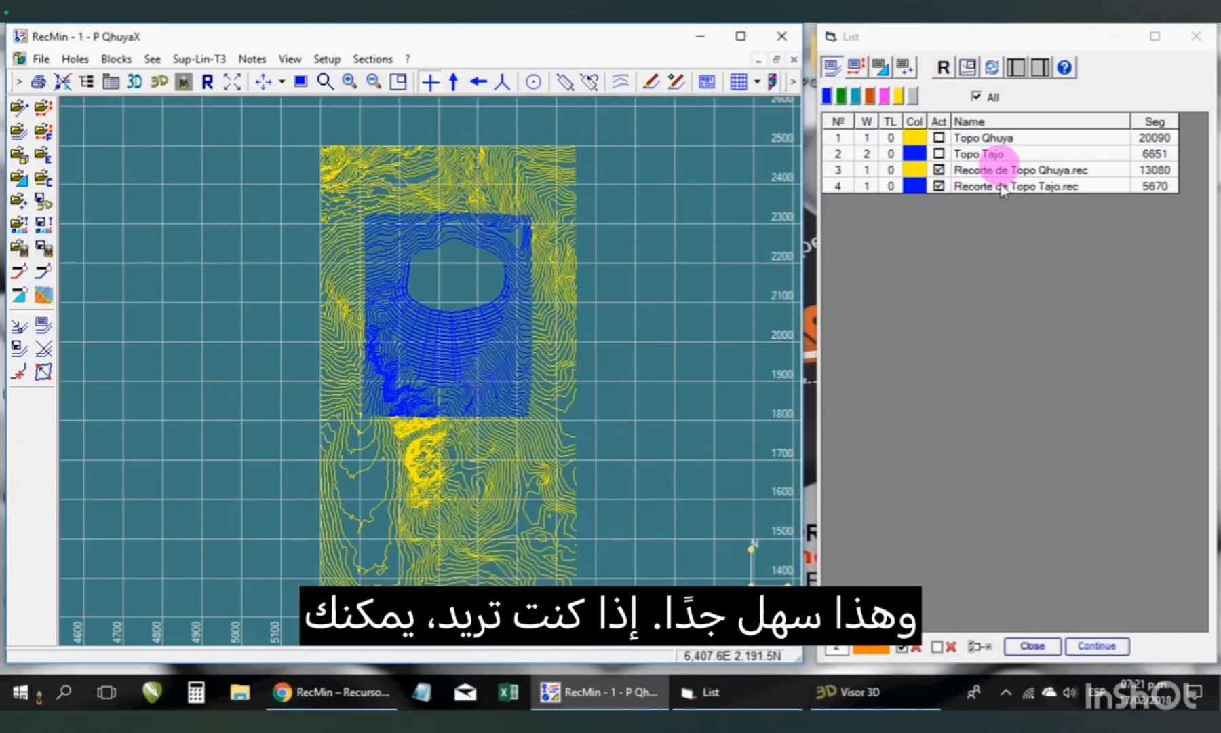
{"action": "left_click", "coordinate": [478, 354]}
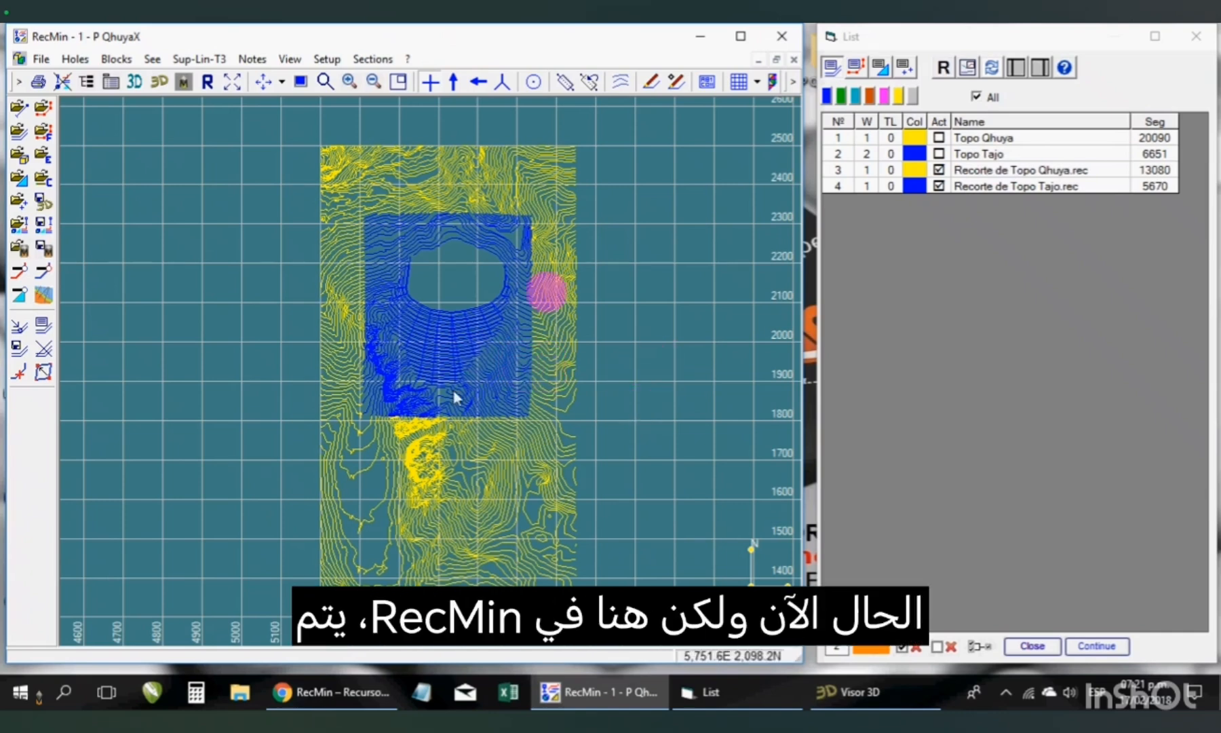
Join the two active trimmed surfaces into one, colour the joined surface red, and redraw the plan.
{"action": "left_click", "coordinate": [978, 647]}
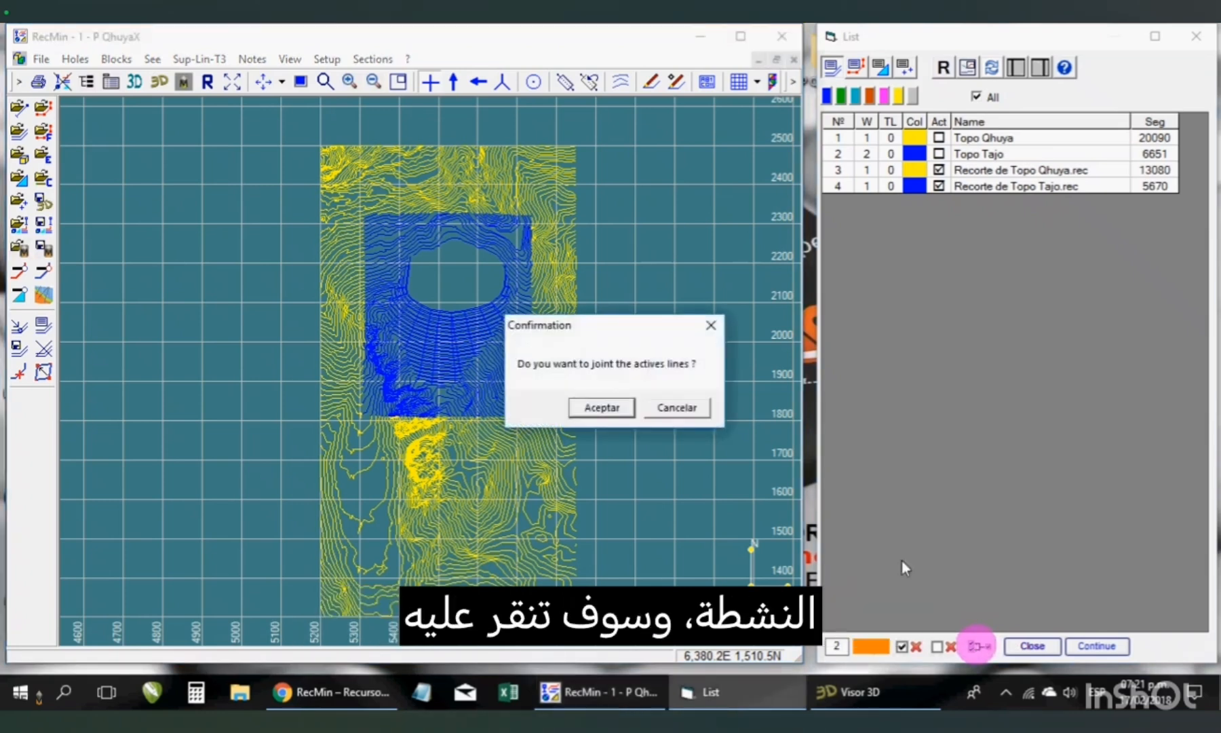
{"action": "left_click", "coordinate": [599, 408]}
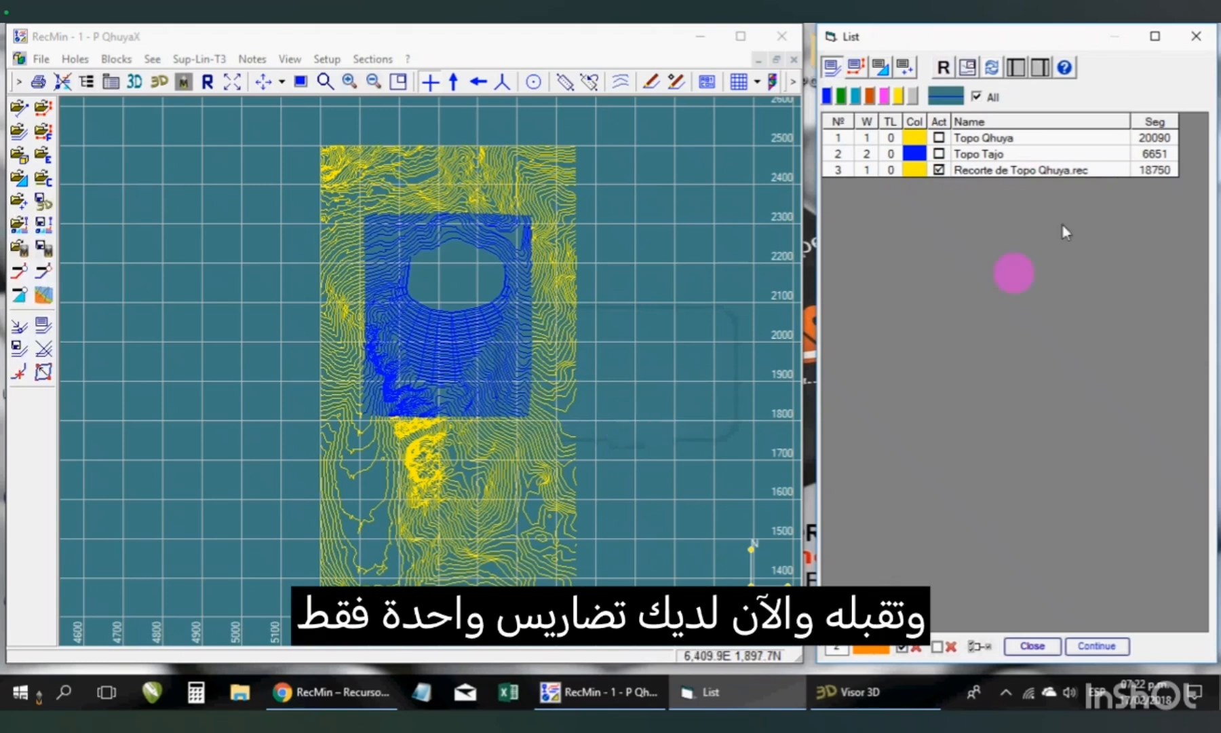
{"action": "left_click", "coordinate": [912, 173]}
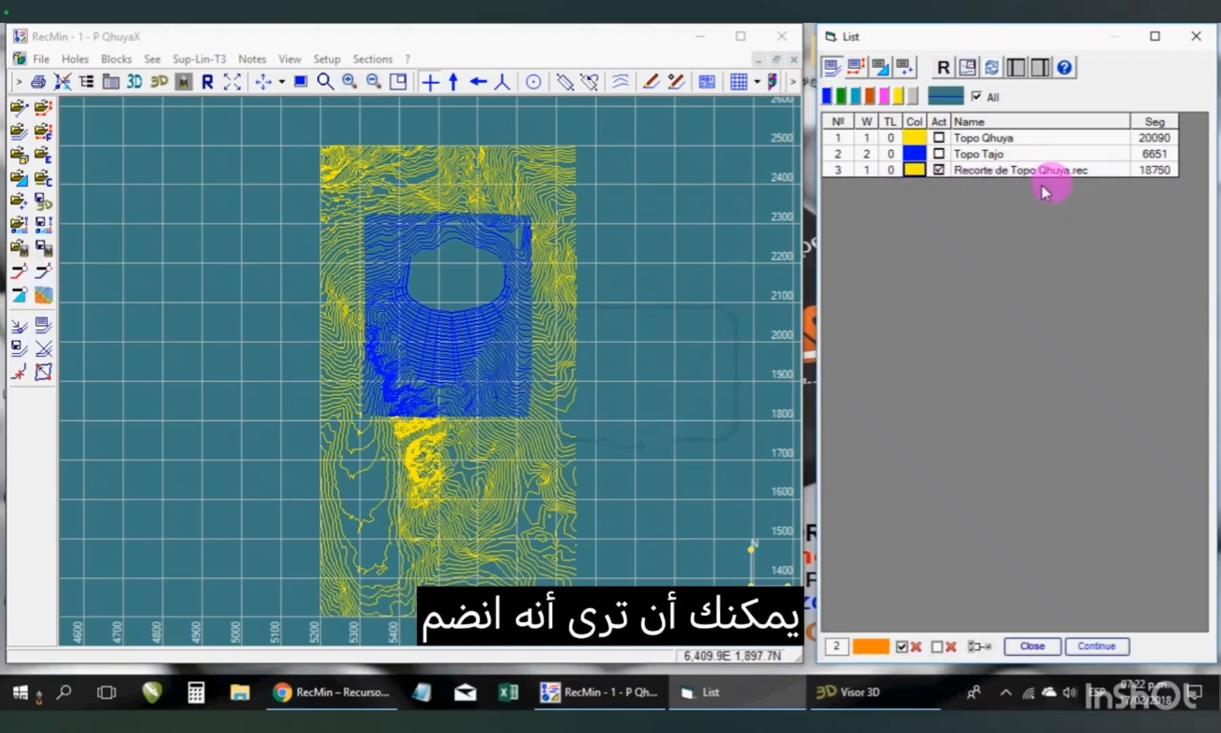
{"action": "left_click", "coordinate": [915, 173]}
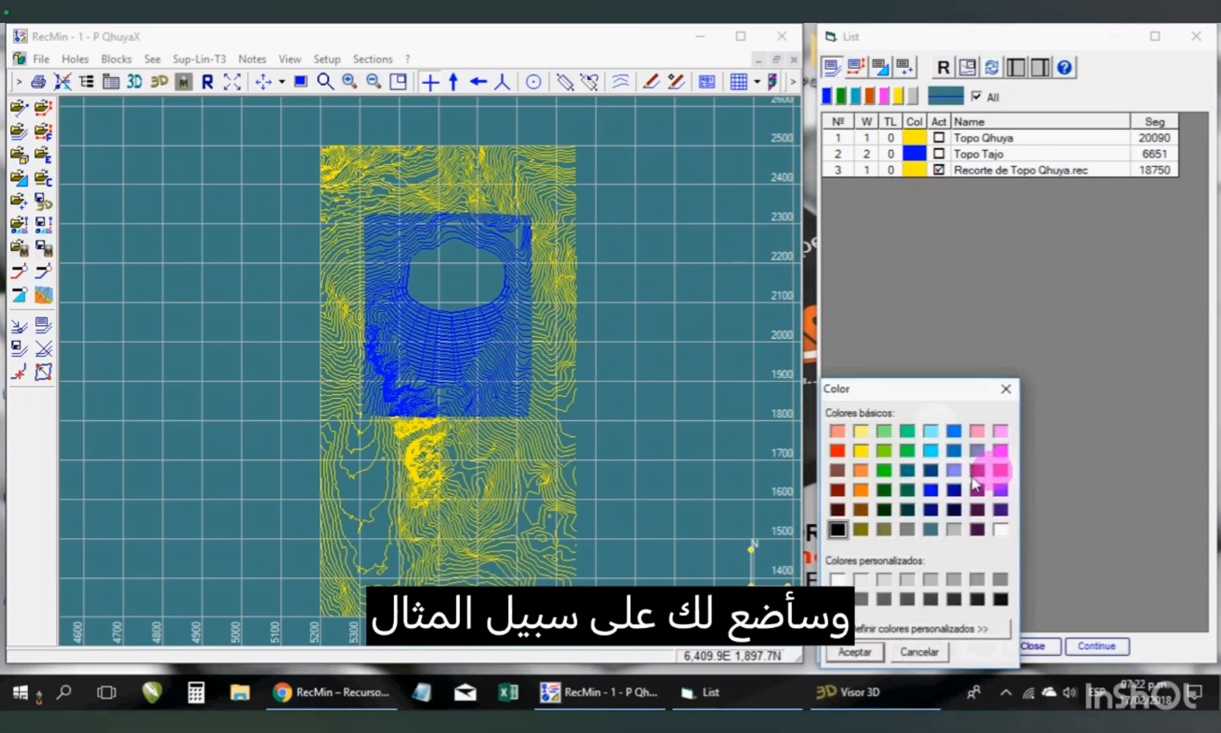
{"action": "left_click", "coordinate": [837, 451]}
{"action": "left_click", "coordinate": [855, 652]}
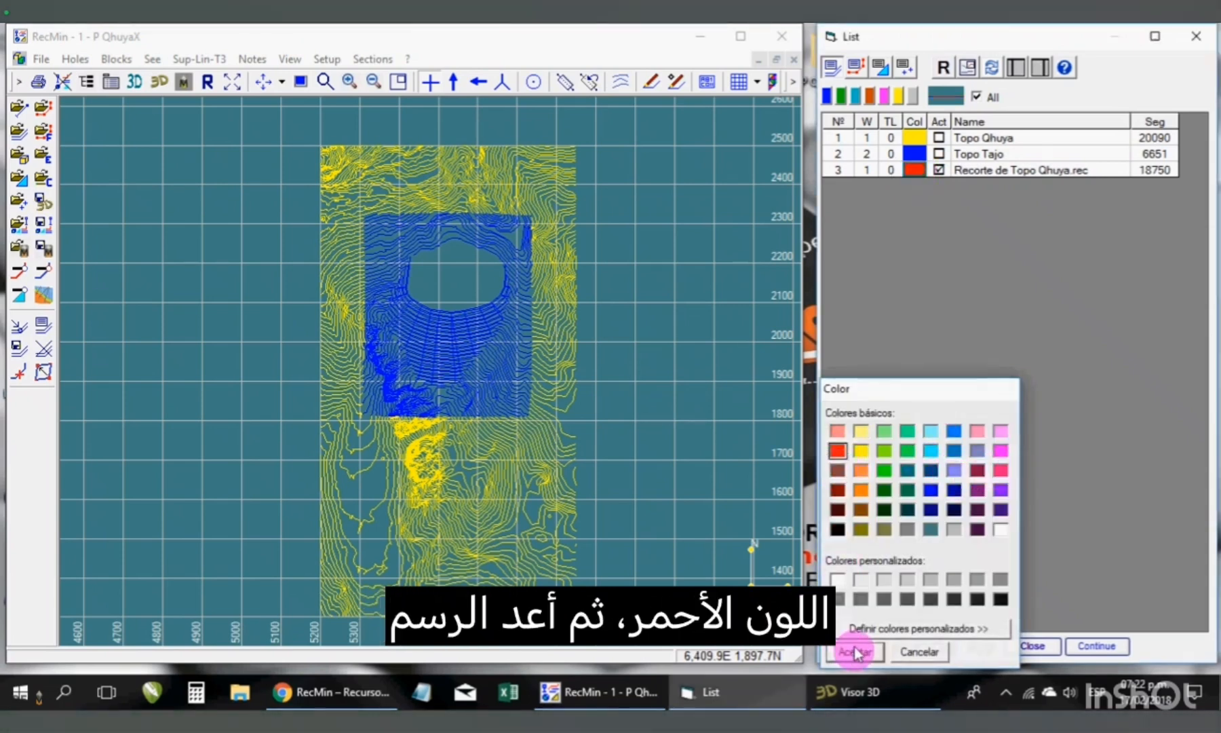
{"action": "left_click", "coordinate": [944, 68]}
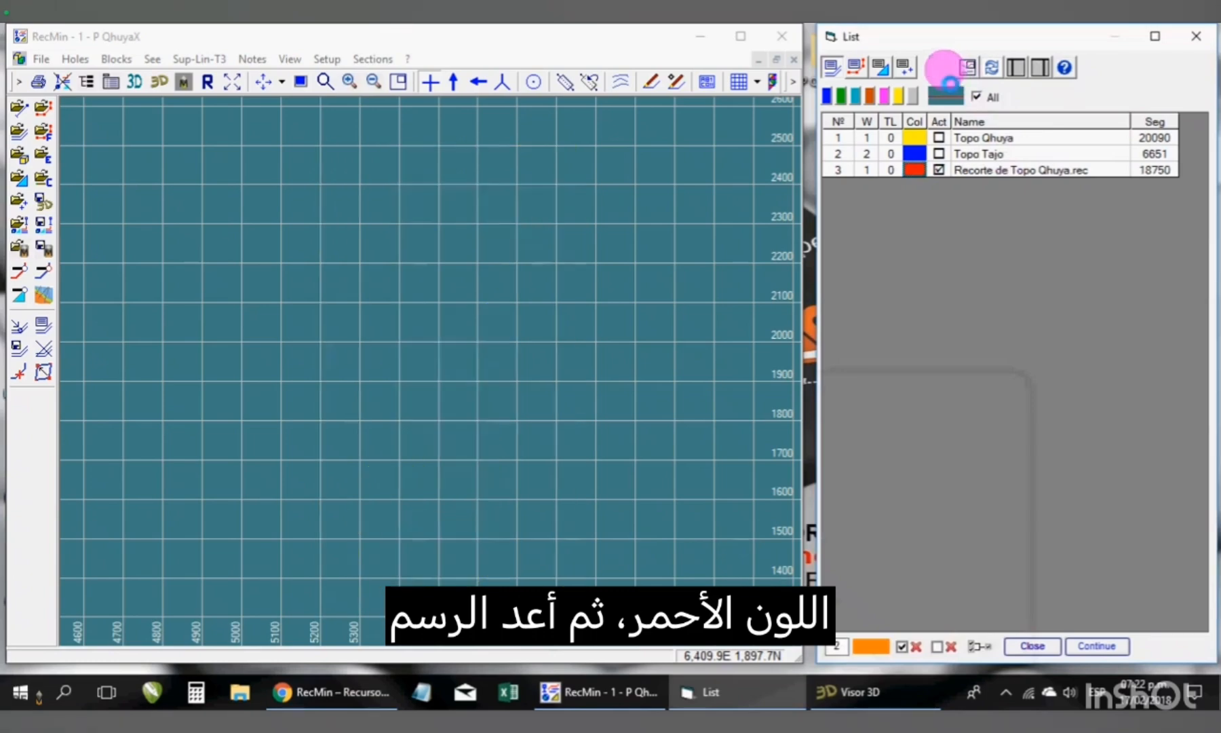
Inspect the joined red topography in the 3D viewer and close the viewer.
{"action": "left_click", "coordinate": [163, 82]}
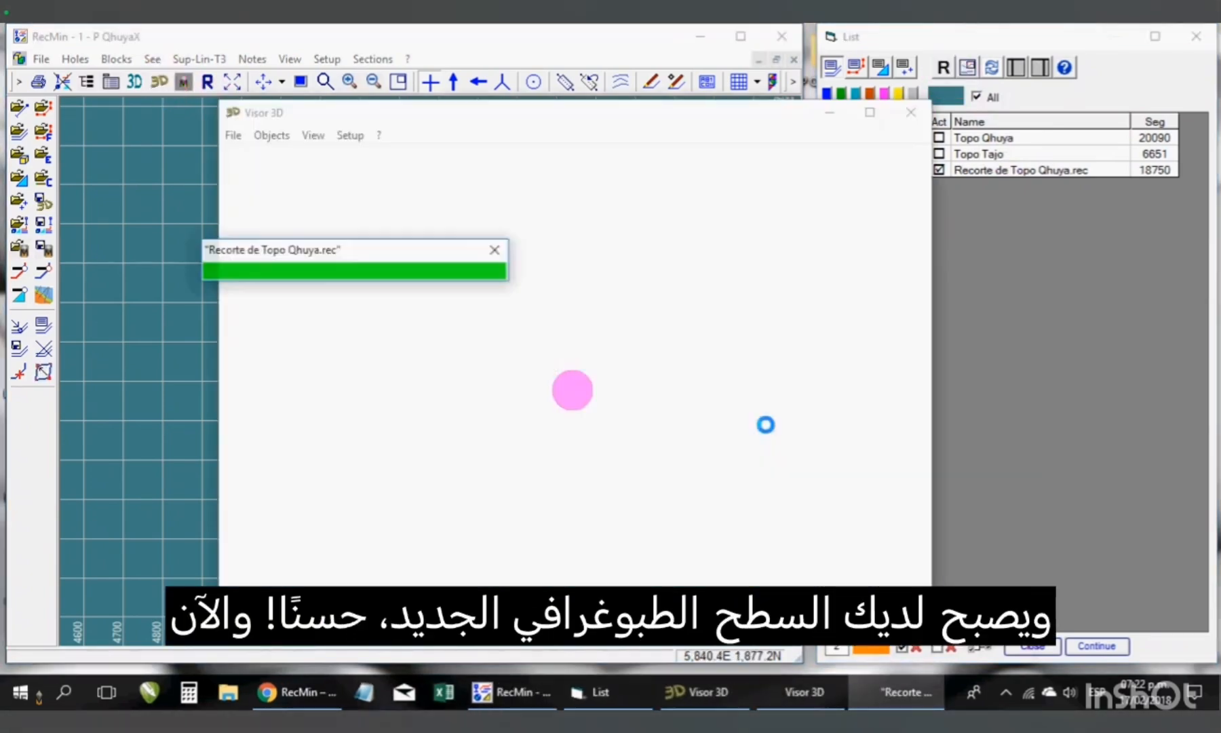
{"action": "left_click_drag", "start_coordinate": [772, 410], "coordinate": [366, 407]}
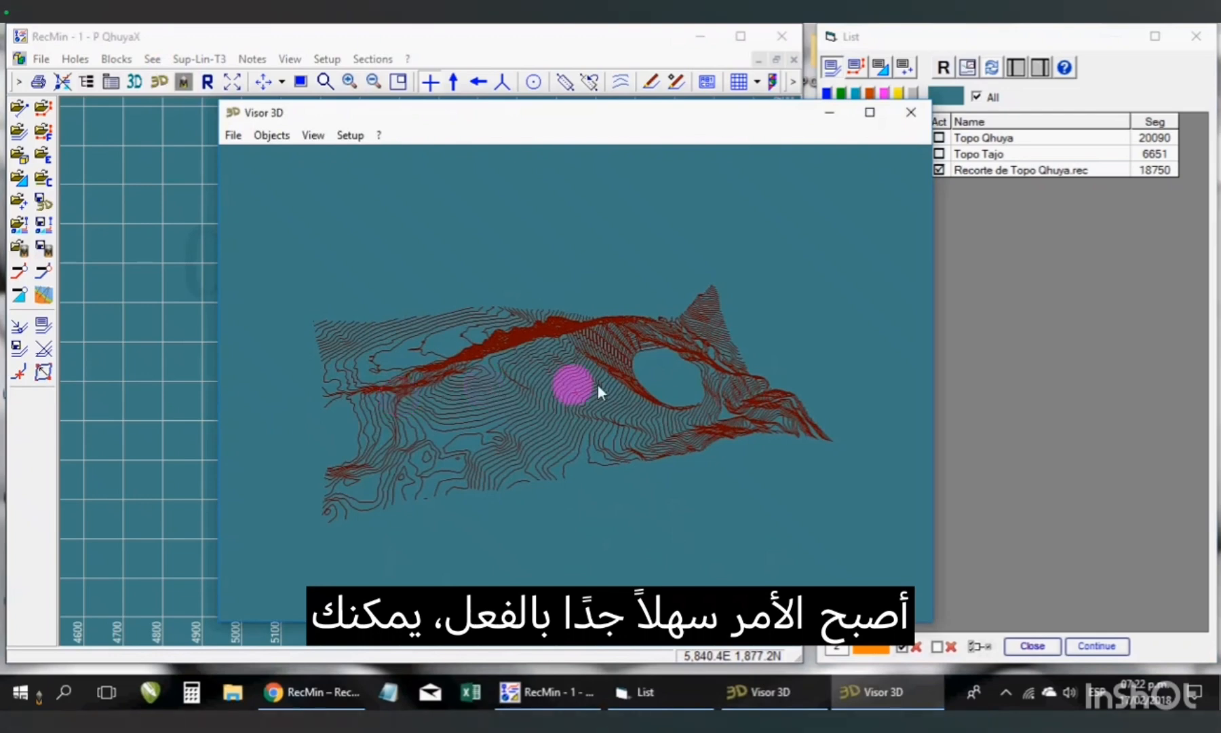
{"action": "key", "text": "Escape"}
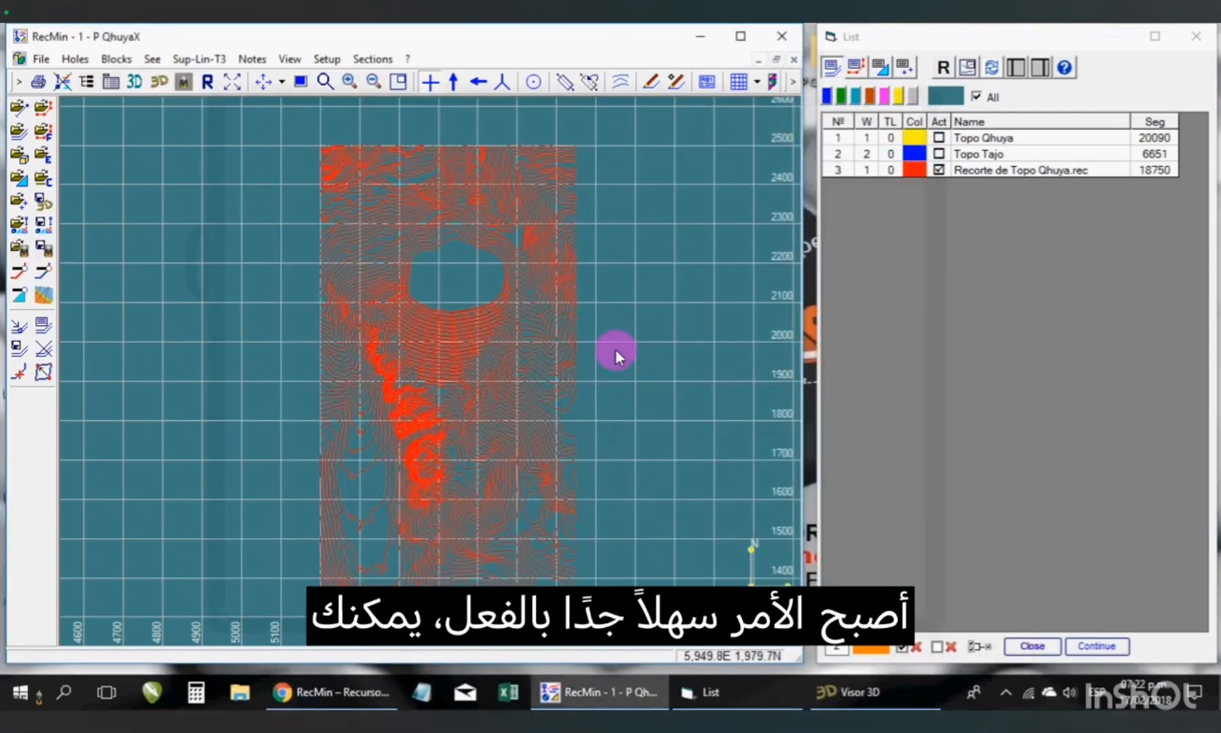
Save the joined surface as a surface file named Topografía Final in the P QHuyaX folder.
{"action": "left_click", "coordinate": [16, 351]}
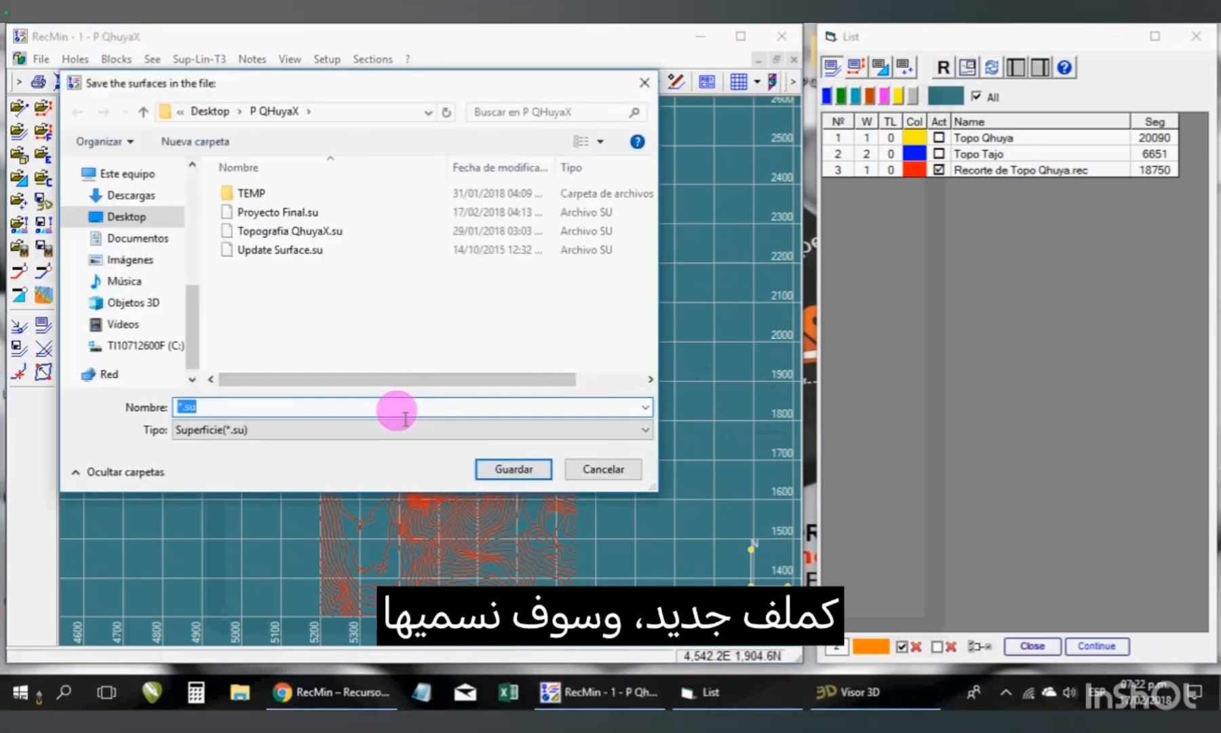
{"action": "type", "text": "Topografía F"}
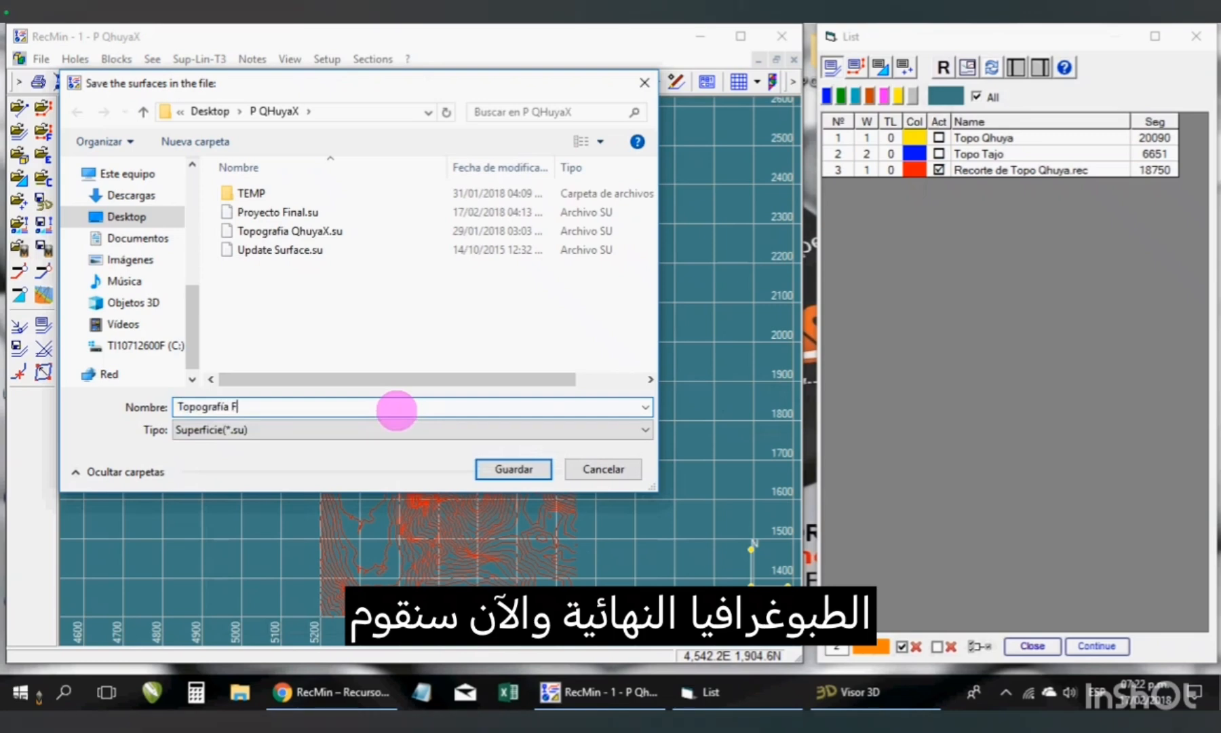
{"action": "type", "text": "inal"}
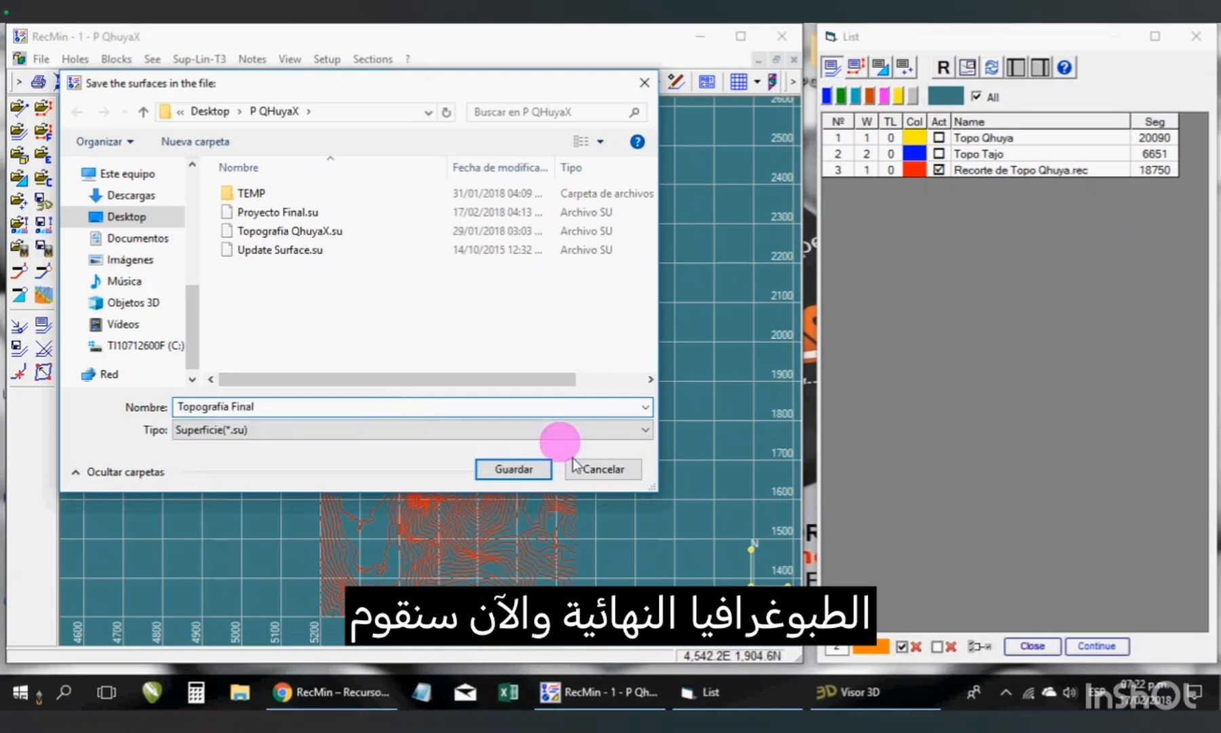
{"action": "left_click", "coordinate": [515, 469]}
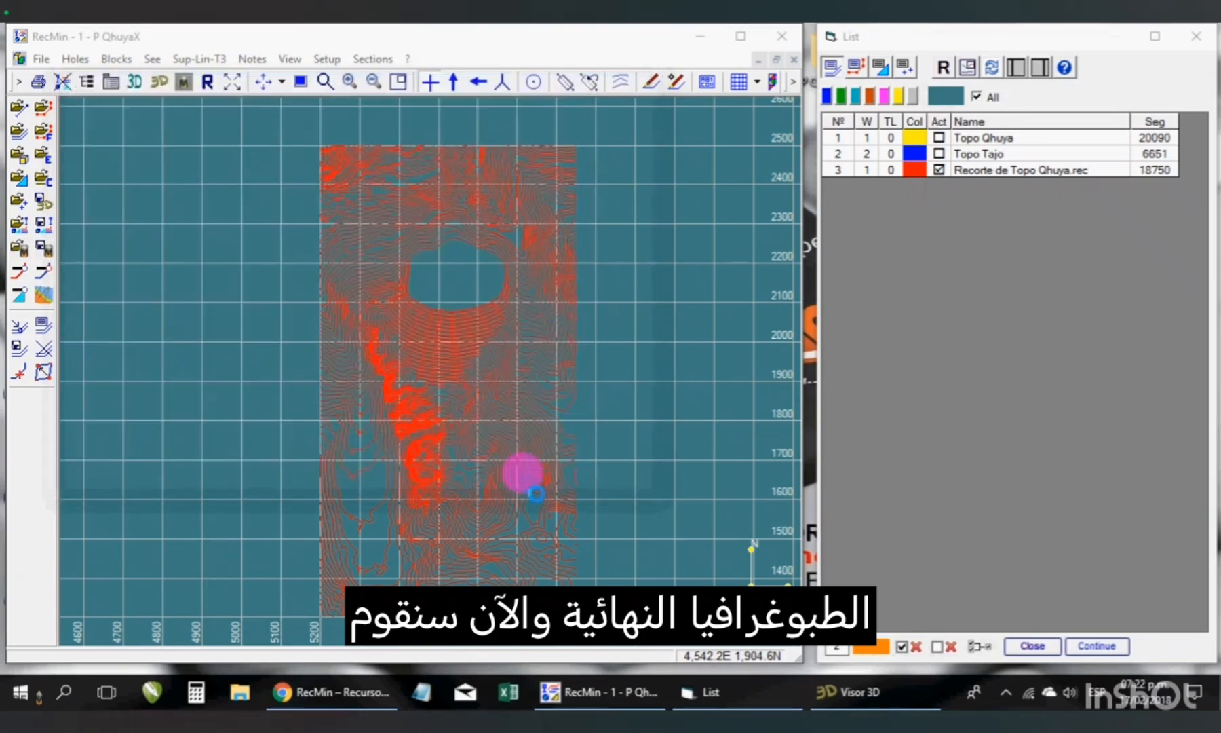
Triangulate the joined Recorte de Topo Qhuya.rec surface using simple Delaunay triangulation, dividing the triangles to adapt to the surface.
{"action": "left_click", "coordinate": [202, 59]}
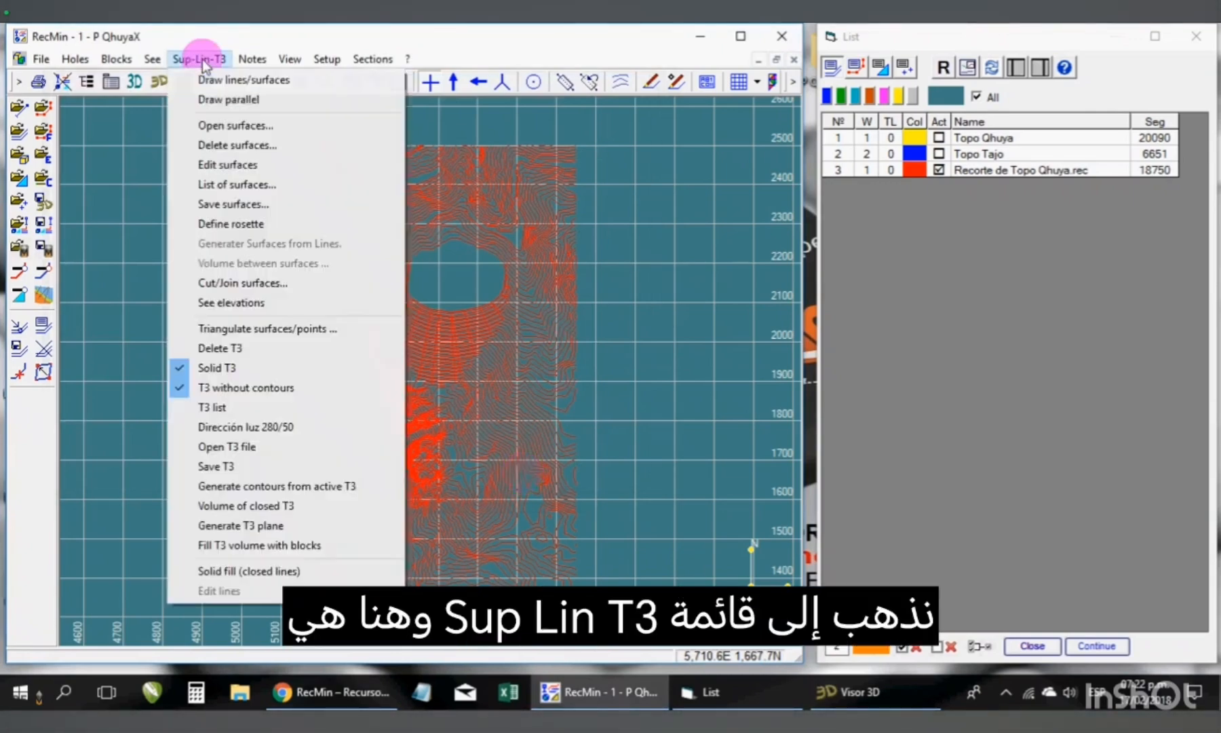
{"action": "left_click", "coordinate": [260, 329]}
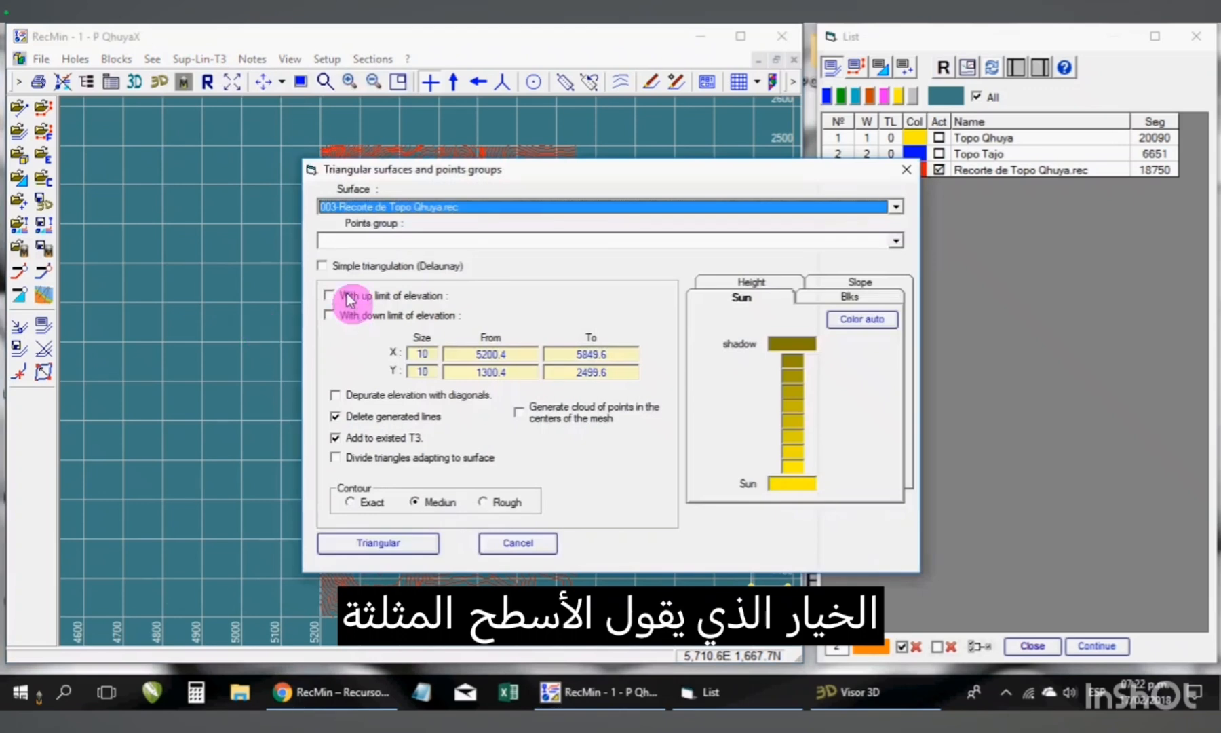
{"action": "left_click", "coordinate": [337, 266]}
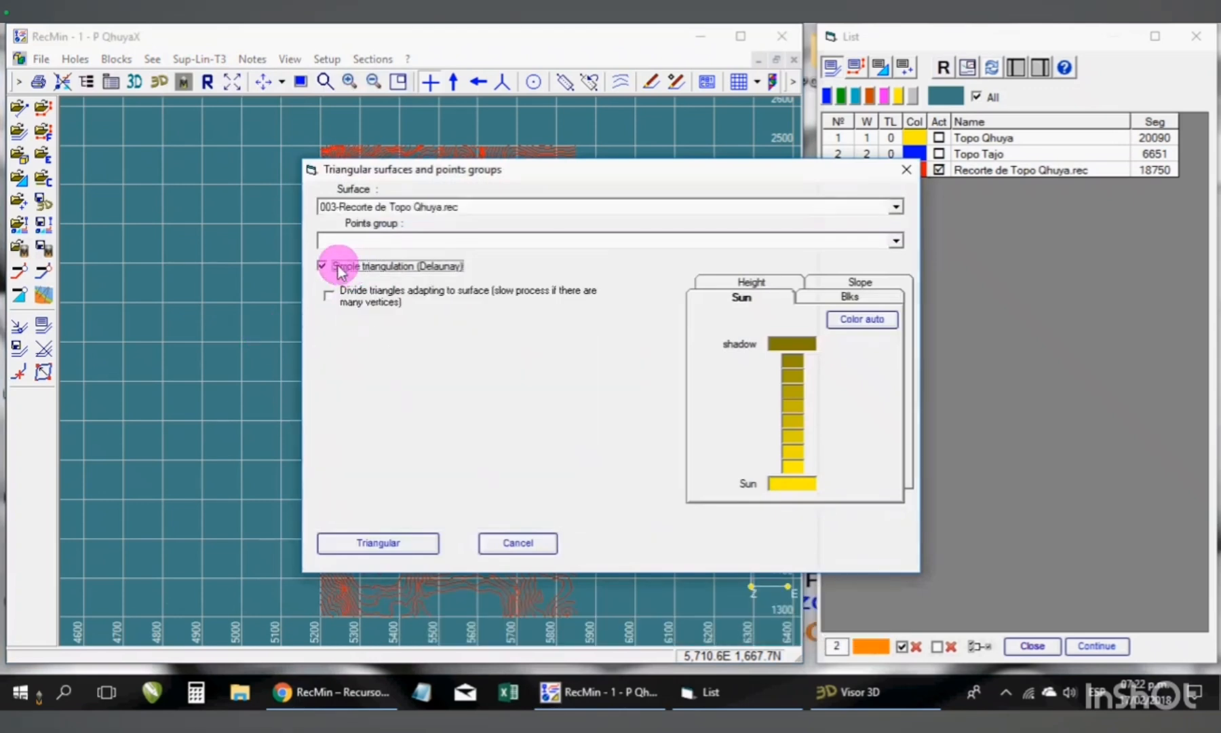
{"action": "left_click", "coordinate": [334, 297]}
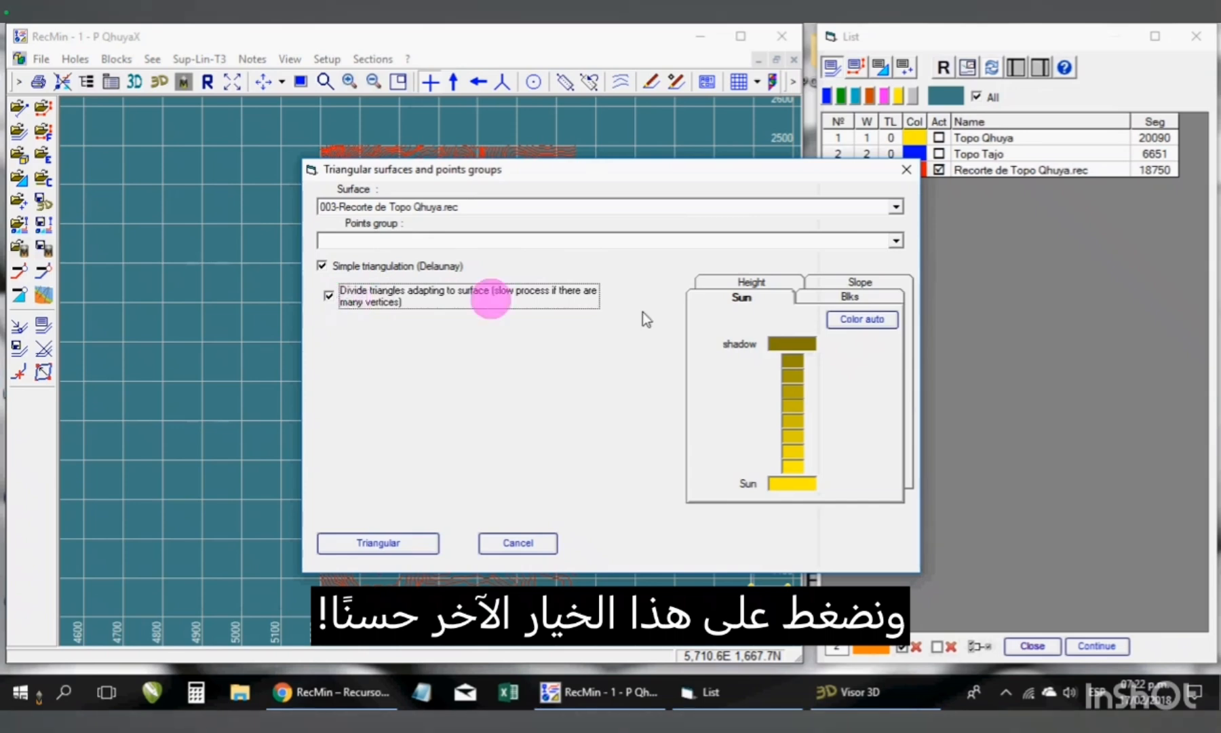
{"action": "left_click", "coordinate": [400, 553]}
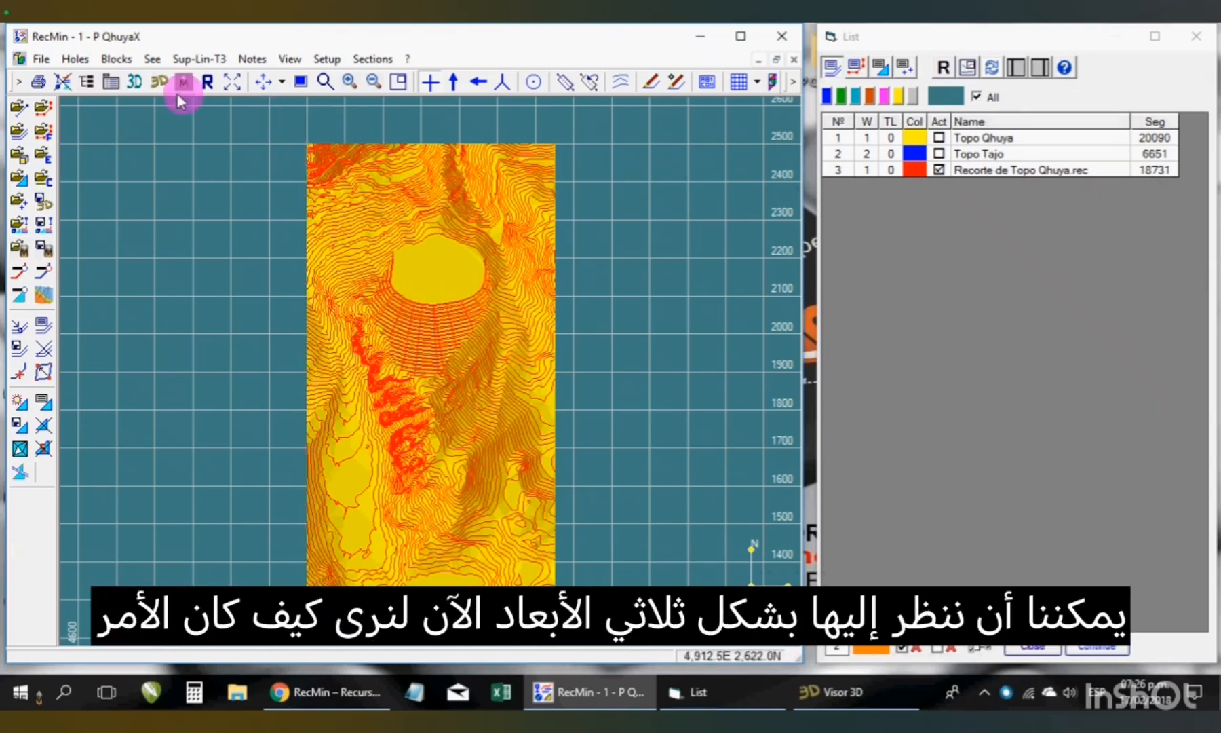
Show the triangulated topography in the 3D viewer, smooth the active T3, and inspect the pit area up close.
{"action": "left_click", "coordinate": [160, 82]}
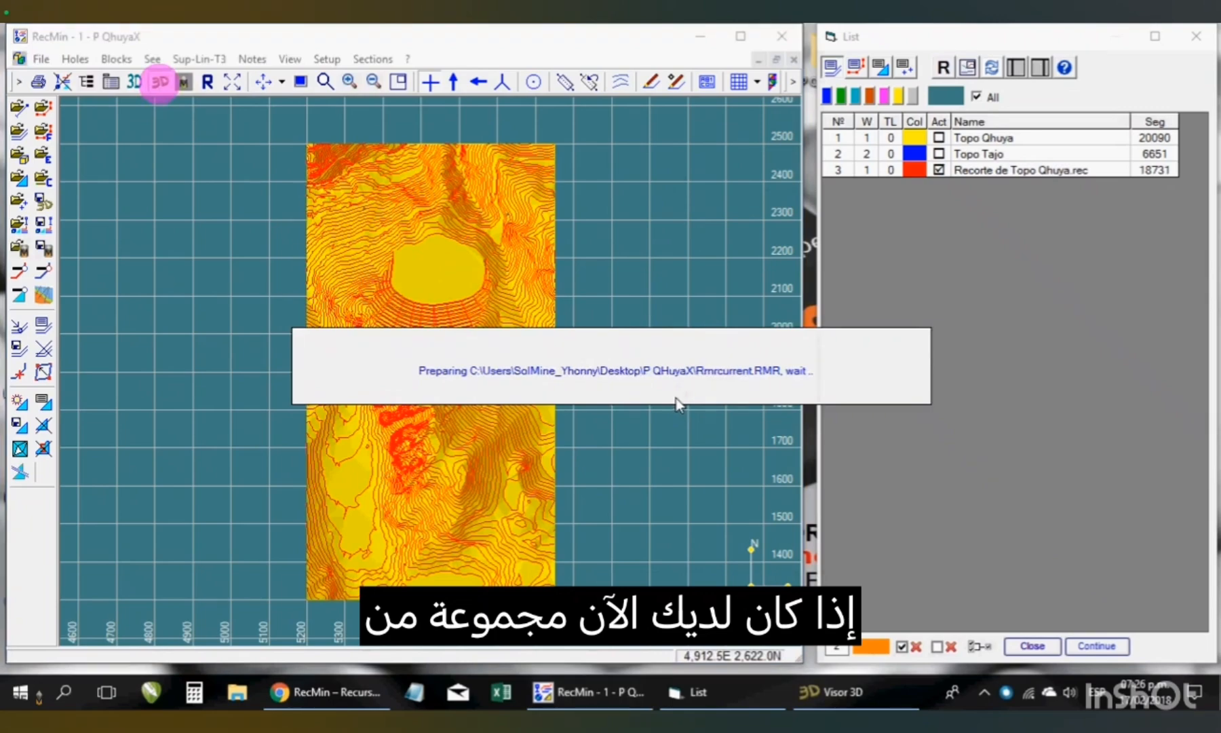
{"action": "left_click", "coordinate": [615, 335]}
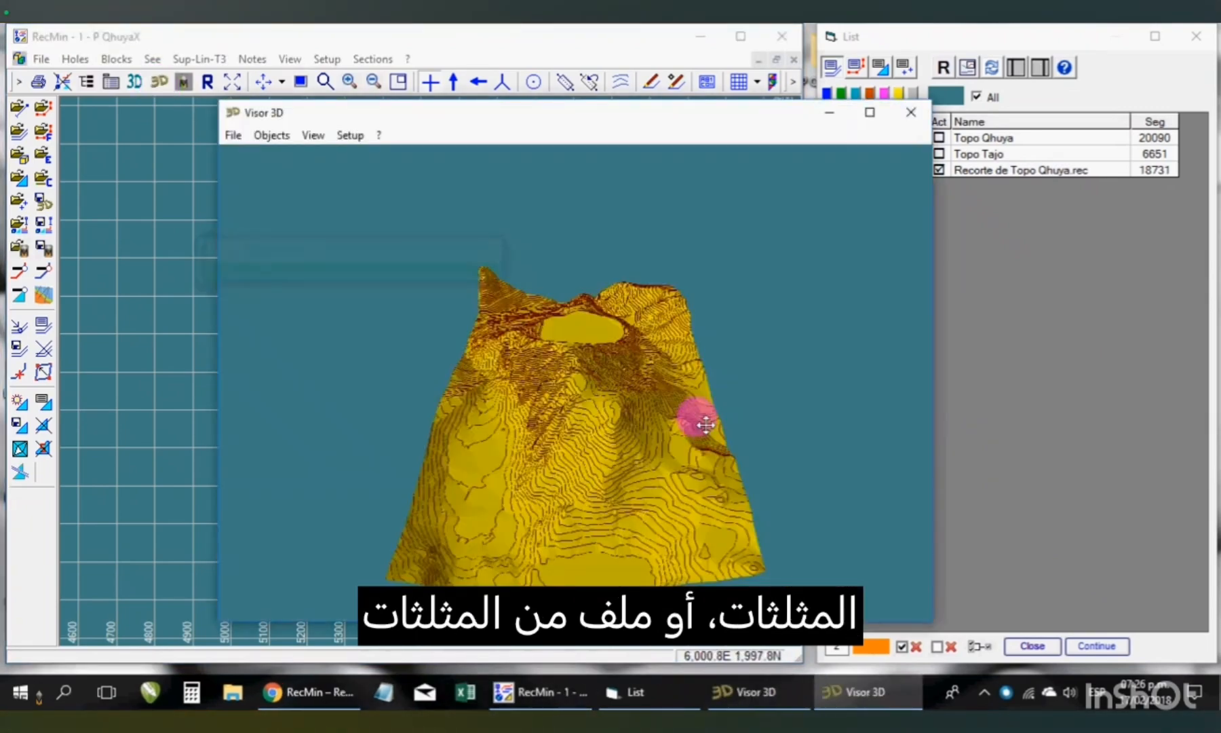
{"action": "left_click_drag", "start_coordinate": [701, 422], "coordinate": [428, 412]}
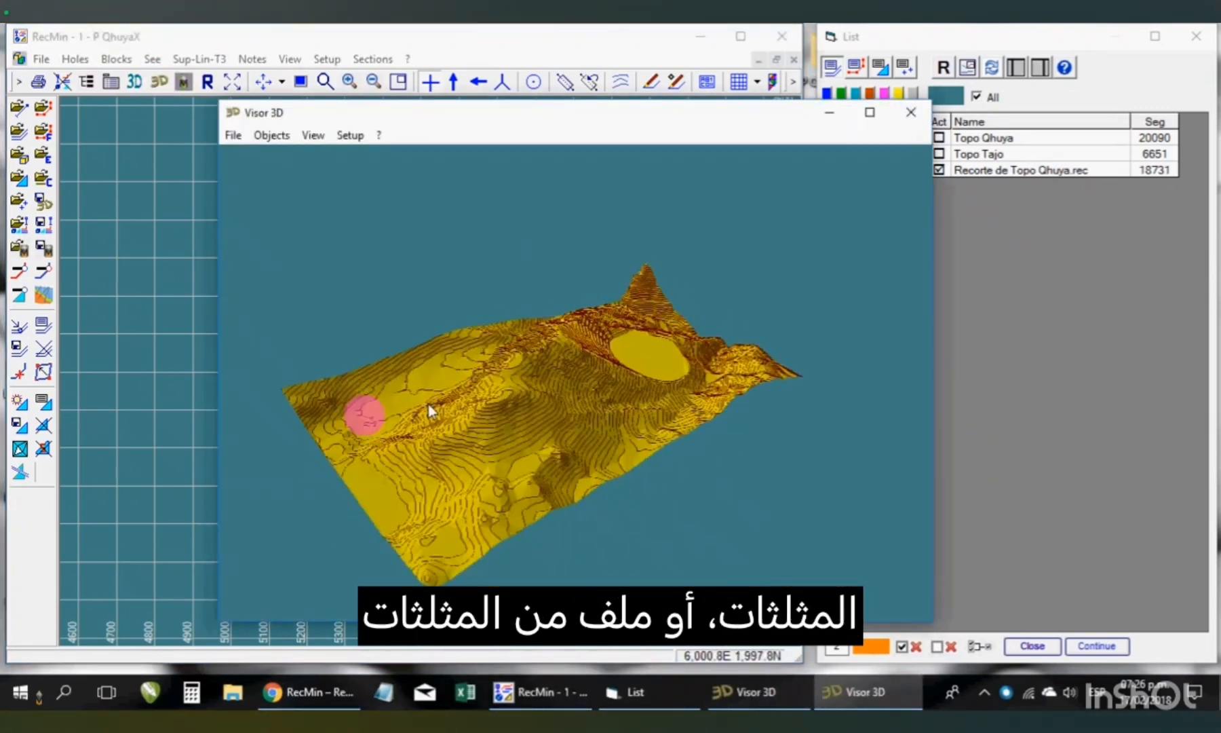
{"action": "left_click", "coordinate": [313, 136]}
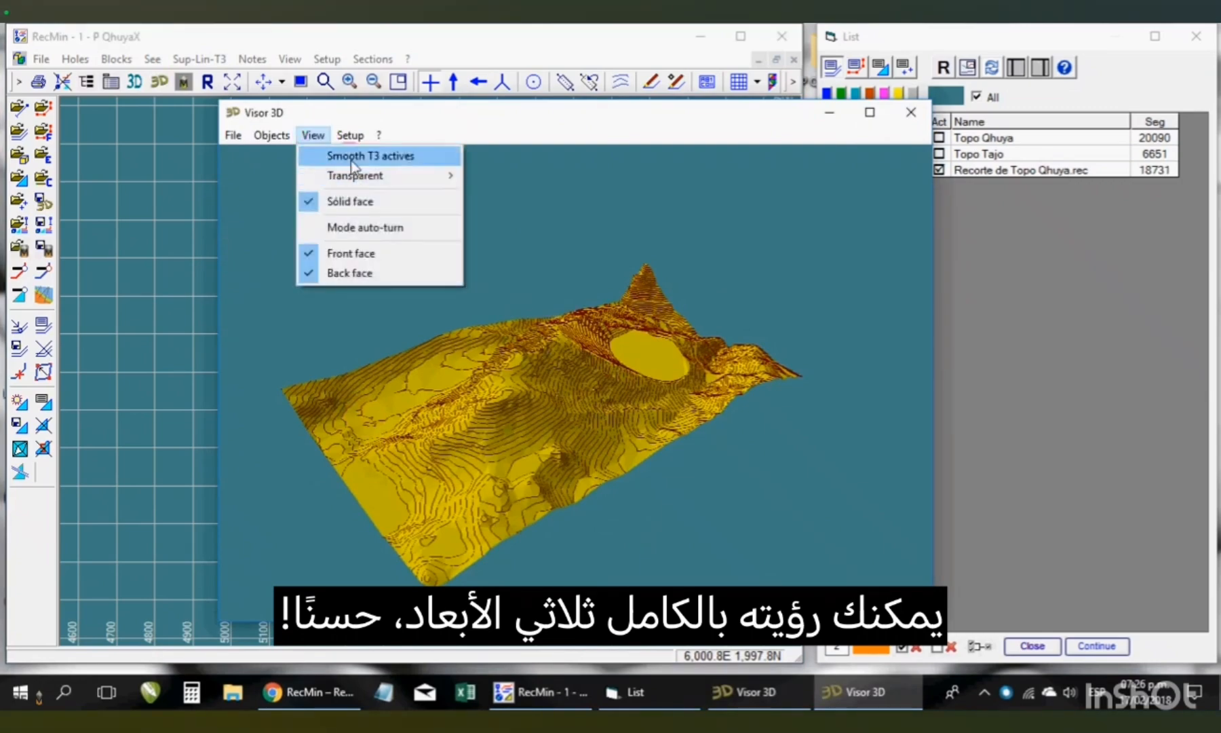
{"action": "left_click", "coordinate": [354, 157]}
{"action": "scroll", "coordinate": [742, 436], "scroll_direction": "up", "scroll_amount": 5}
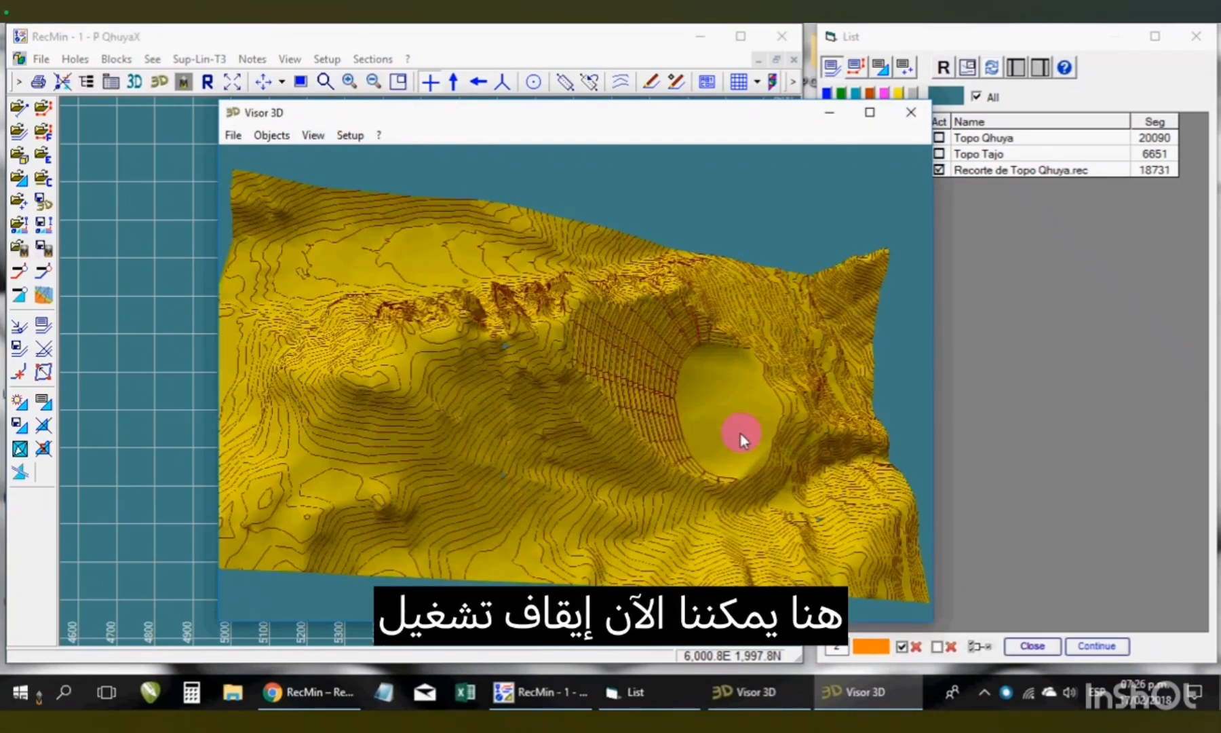
{"action": "left_click_drag", "start_coordinate": [586, 386], "coordinate": [246, 175]}
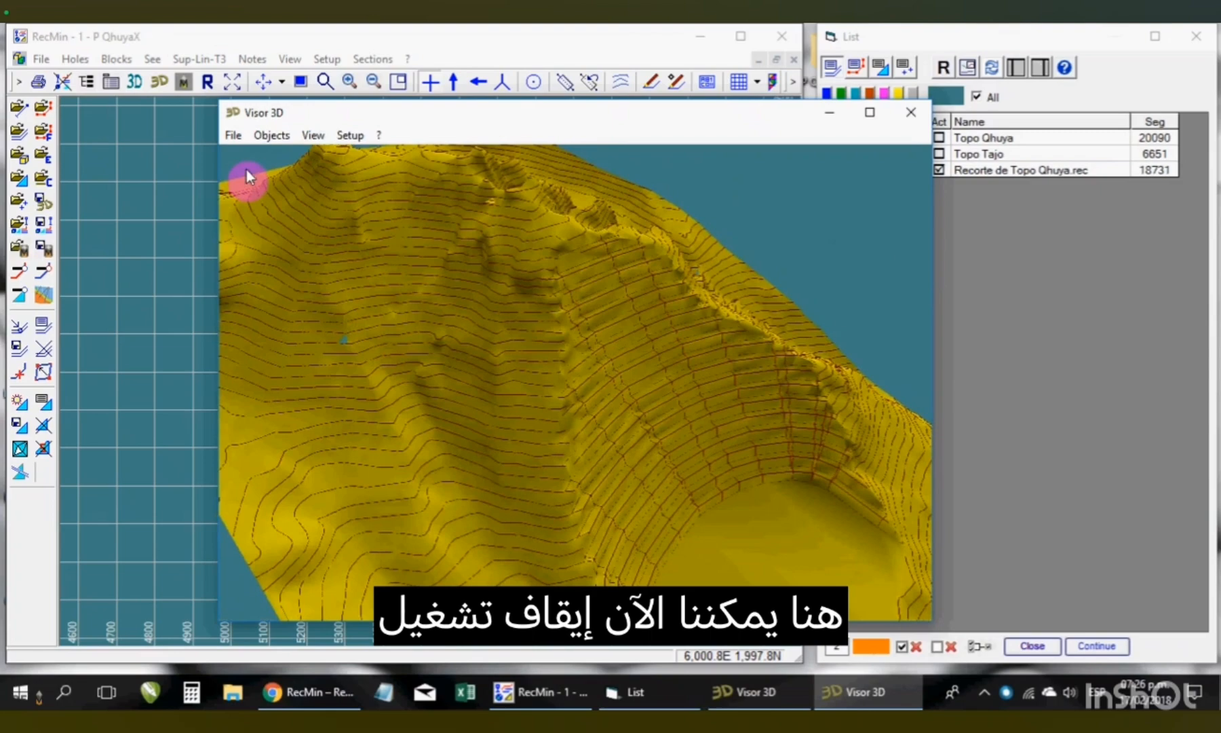
Hide the surface contour lines in the 3D viewer, inspect the bare T3 relief from several sides, and close the viewer.
{"action": "left_click", "coordinate": [283, 139]}
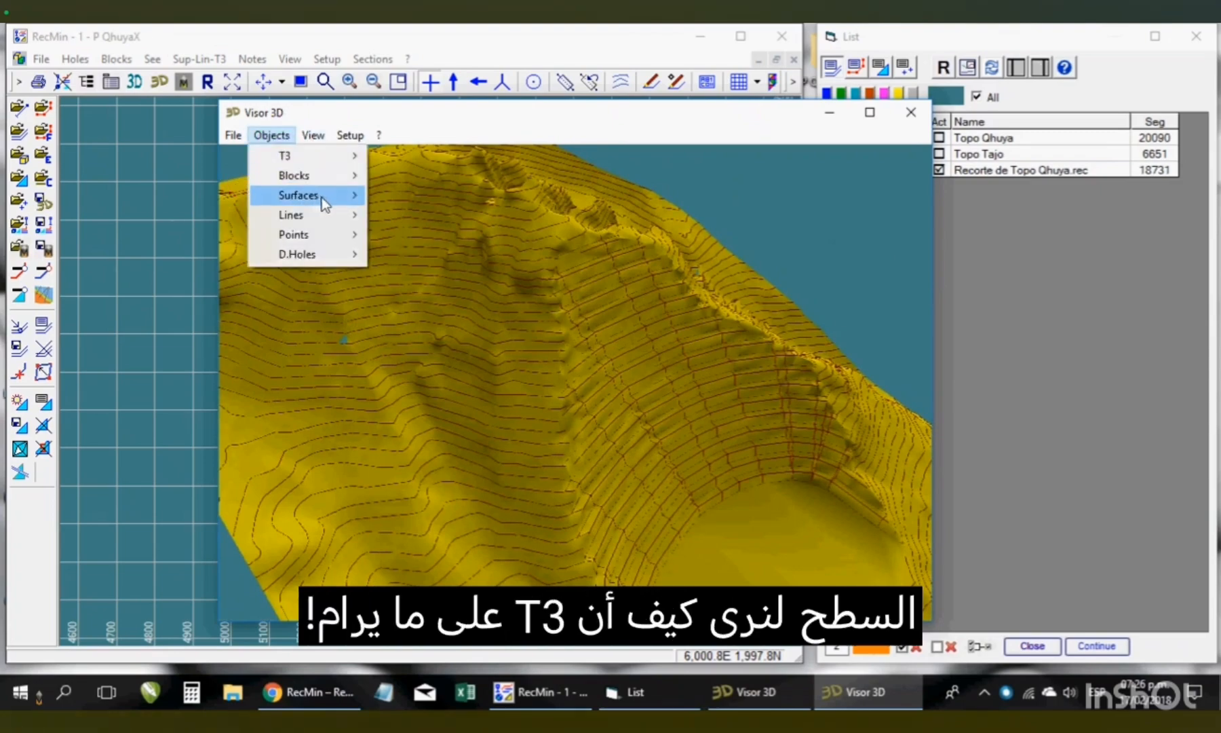
{"action": "mouse_move", "coordinate": [321, 197]}
{"action": "left_click", "coordinate": [383, 196]}
{"action": "left_click_drag", "start_coordinate": [854, 375], "coordinate": [314, 428]}
{"action": "scroll", "coordinate": [675, 448], "scroll_direction": "up", "scroll_amount": 3}
{"action": "mouse_move", "coordinate": [843, 398]}
{"action": "right_mouse_down"}
{"action": "mouse_move", "coordinate": [668, 439]}
{"action": "mouse_move", "coordinate": [659, 455]}
{"action": "right_mouse_up"}
{"action": "scroll", "coordinate": [724, 422], "scroll_direction": "down", "scroll_amount": 2}
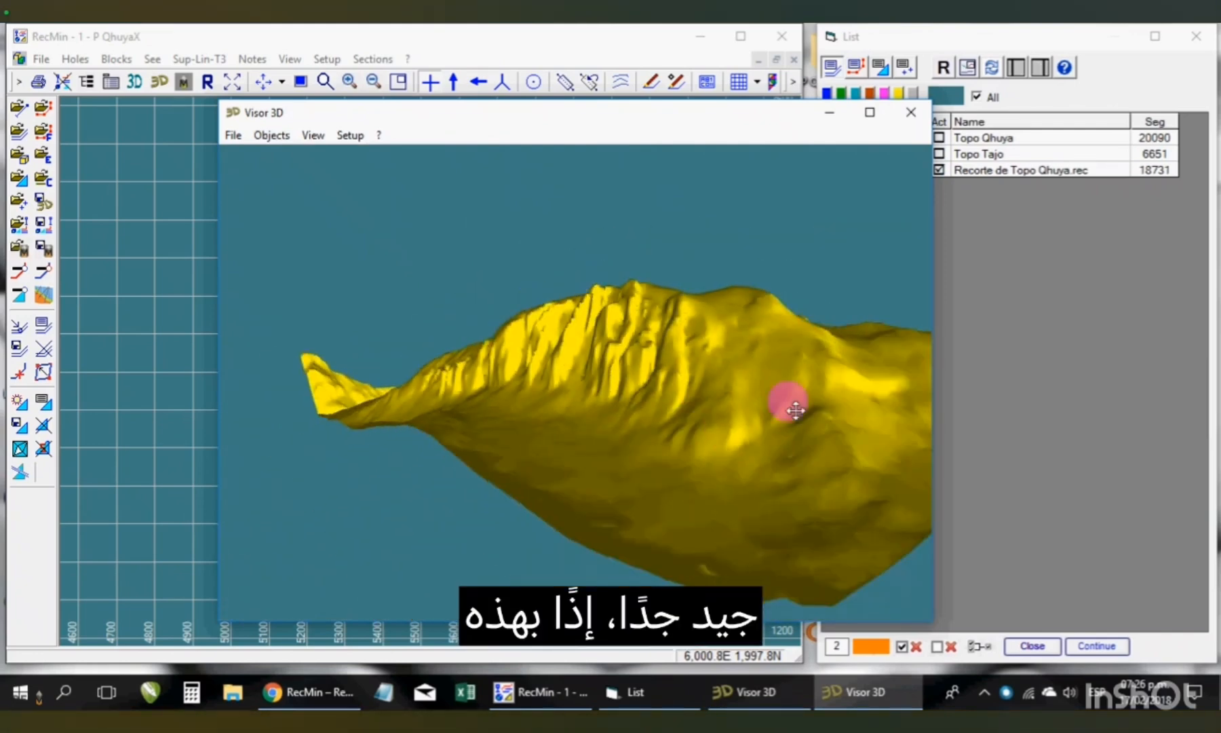
{"action": "mouse_move", "coordinate": [795, 411]}
{"action": "left_mouse_down"}
{"action": "mouse_move", "coordinate": [564, 485]}
{"action": "mouse_move", "coordinate": [455, 449]}
{"action": "mouse_move", "coordinate": [279, 451]}
{"action": "left_mouse_up"}
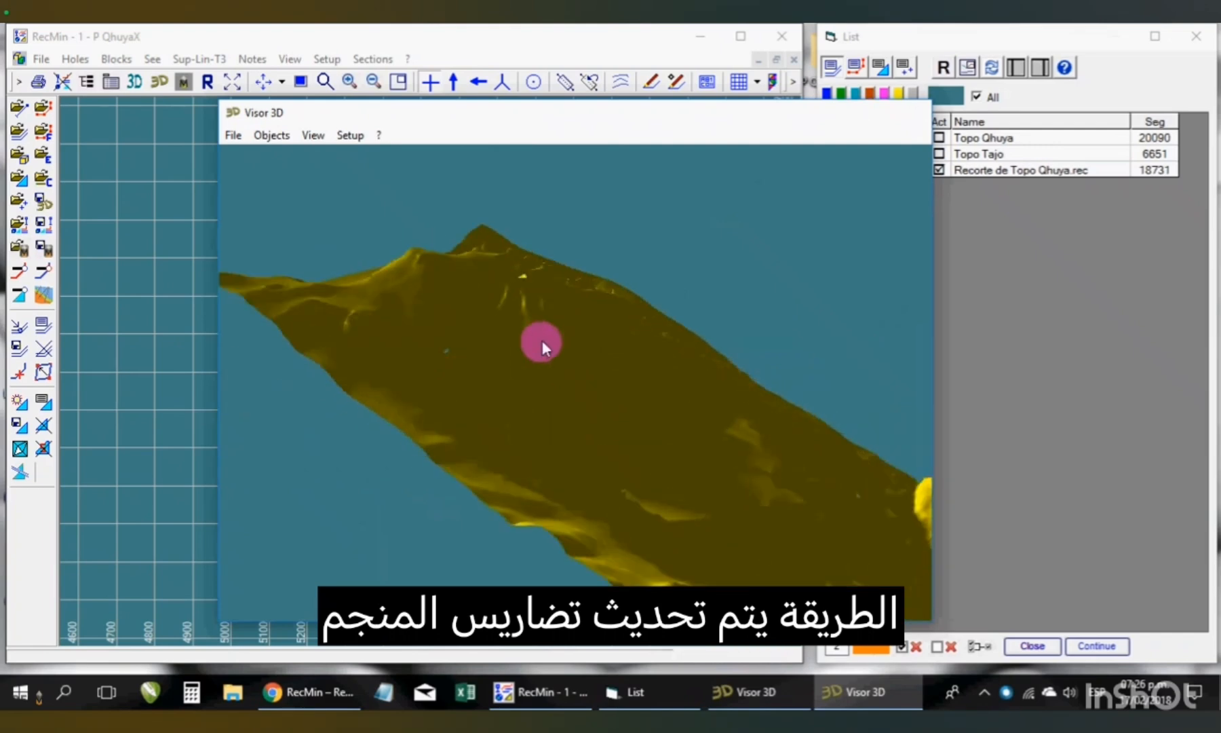
{"action": "key", "text": "Escape"}
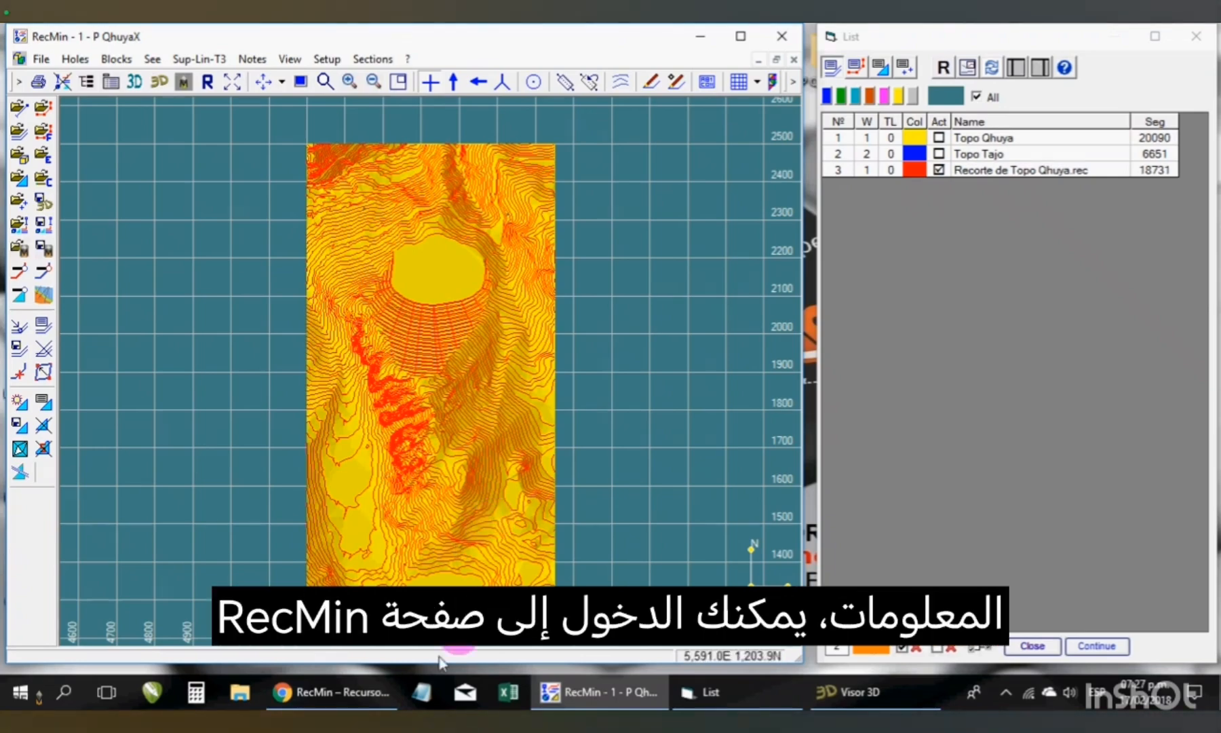
Switch to the RecMin website in Chrome and look over its freeware downloads, RecMin Free and Opción Empresa entries, and latest news.
{"action": "left_click", "coordinate": [330, 692]}
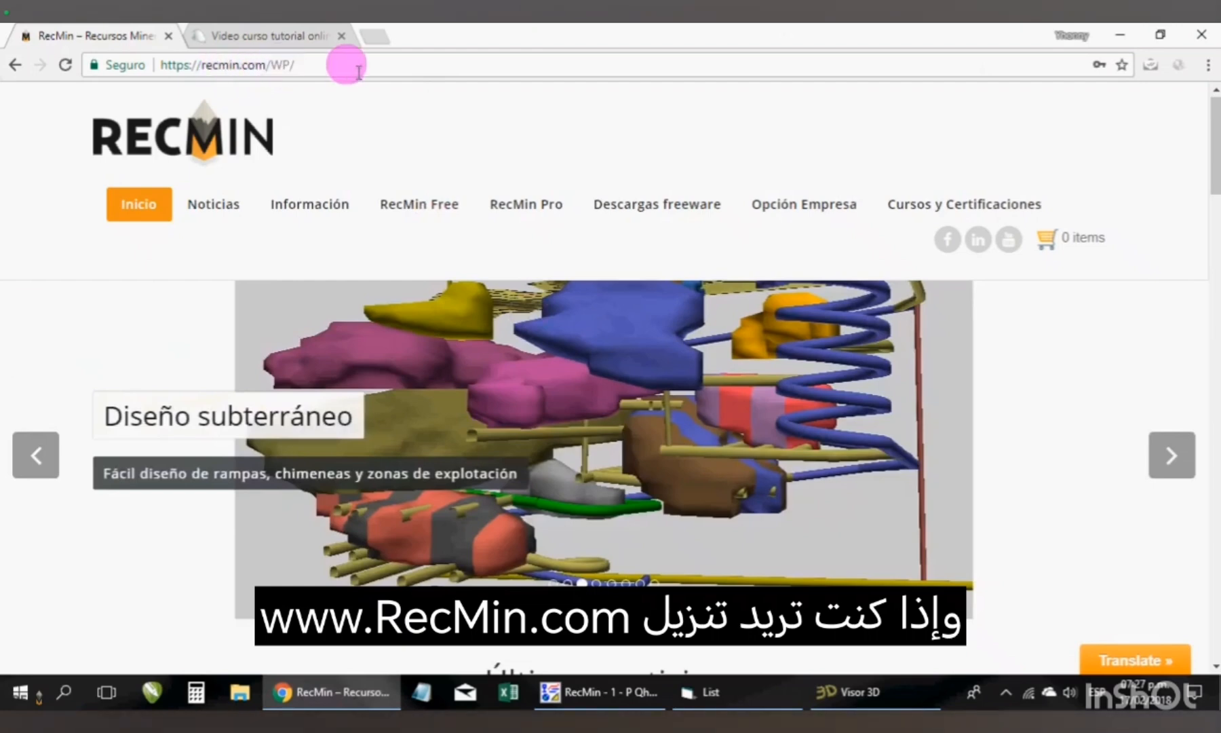
{"action": "mouse_move", "coordinate": [632, 204]}
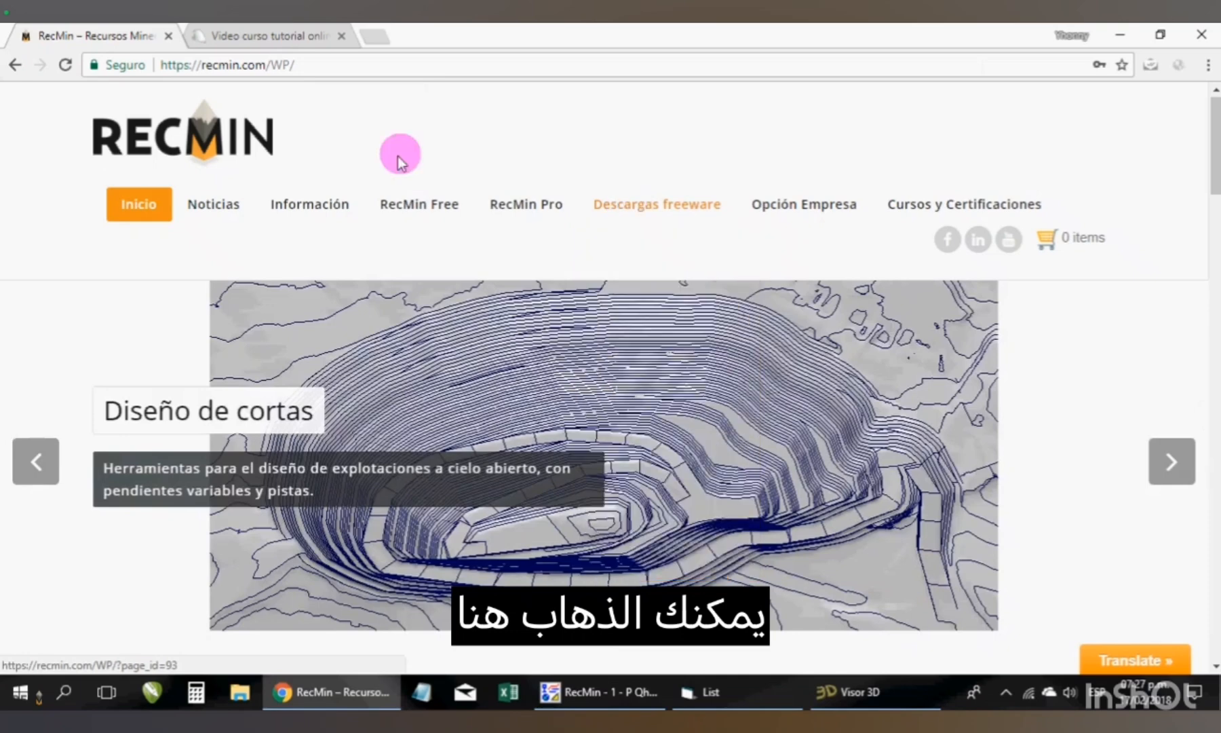
{"action": "mouse_move", "coordinate": [429, 206]}
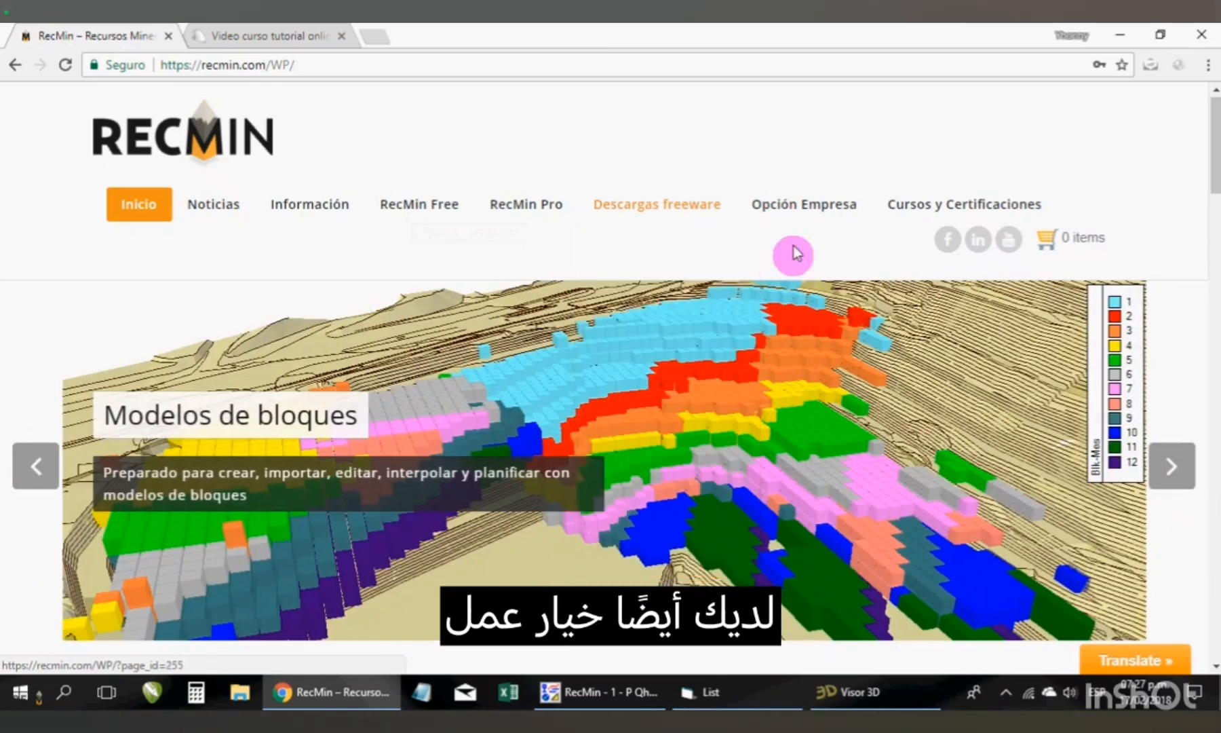
{"action": "mouse_move", "coordinate": [809, 201]}
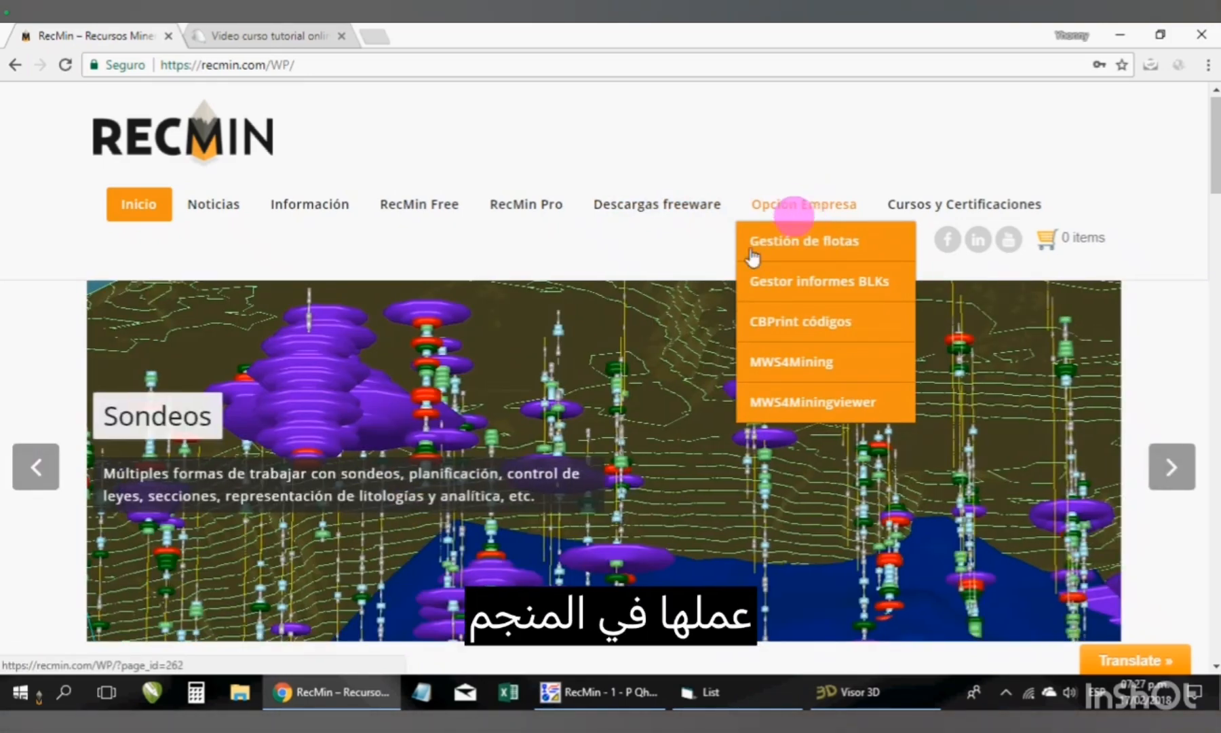
{"action": "scroll", "coordinate": [666, 390], "scroll_direction": "down", "scroll_amount": 8}
{"action": "scroll", "coordinate": [664, 396], "scroll_direction": "down", "scroll_amount": 3}
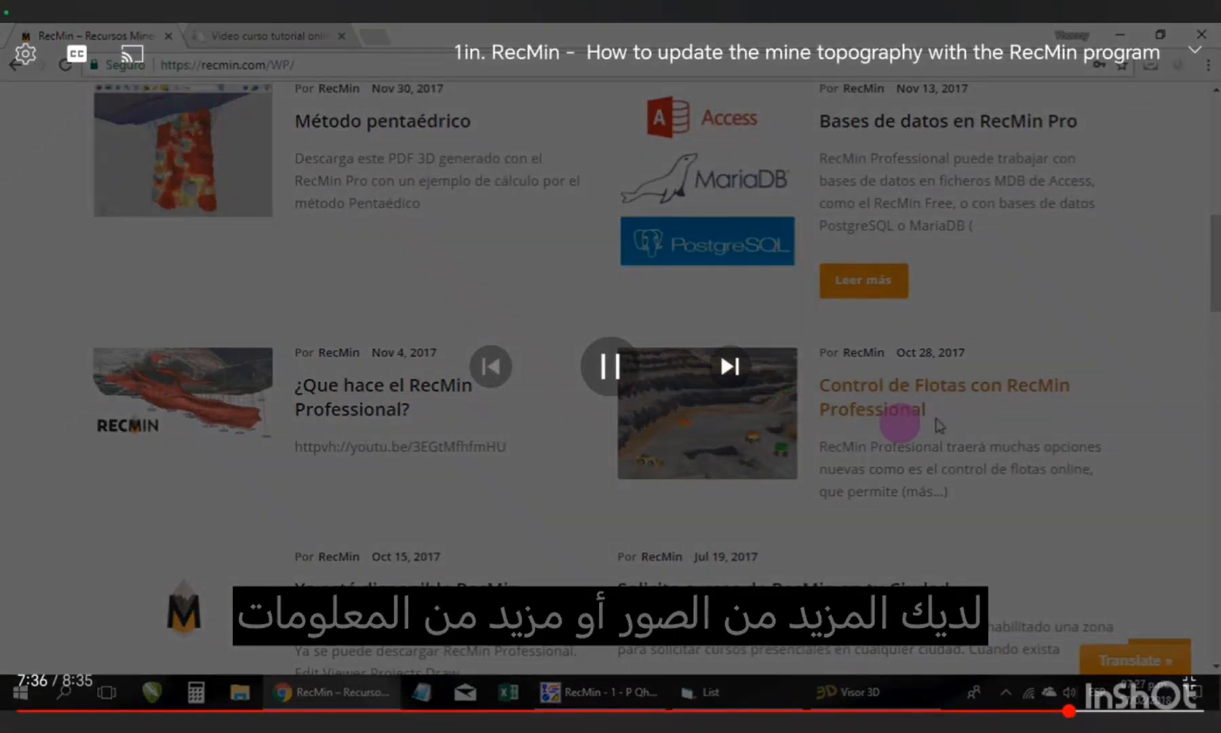
{"action": "scroll", "coordinate": [605, 428], "scroll_direction": "up", "scroll_amount": 8}
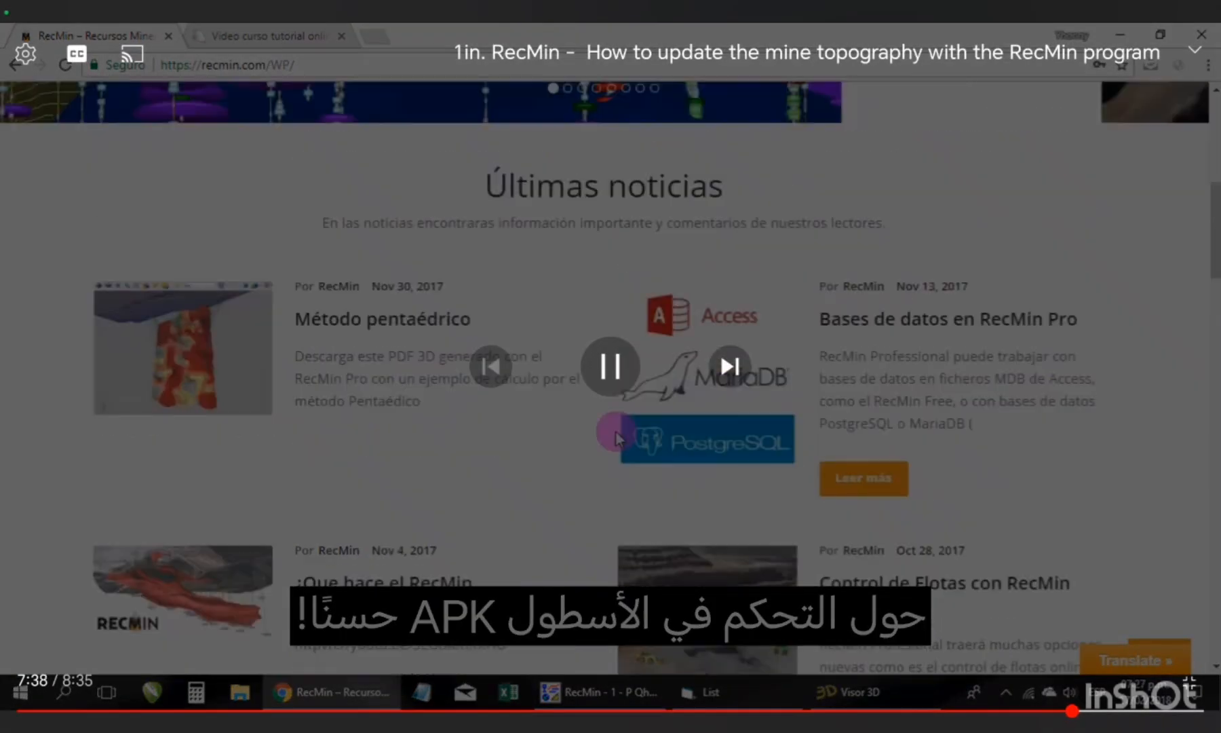
{"action": "scroll", "coordinate": [528, 417], "scroll_direction": "up", "scroll_amount": 3}
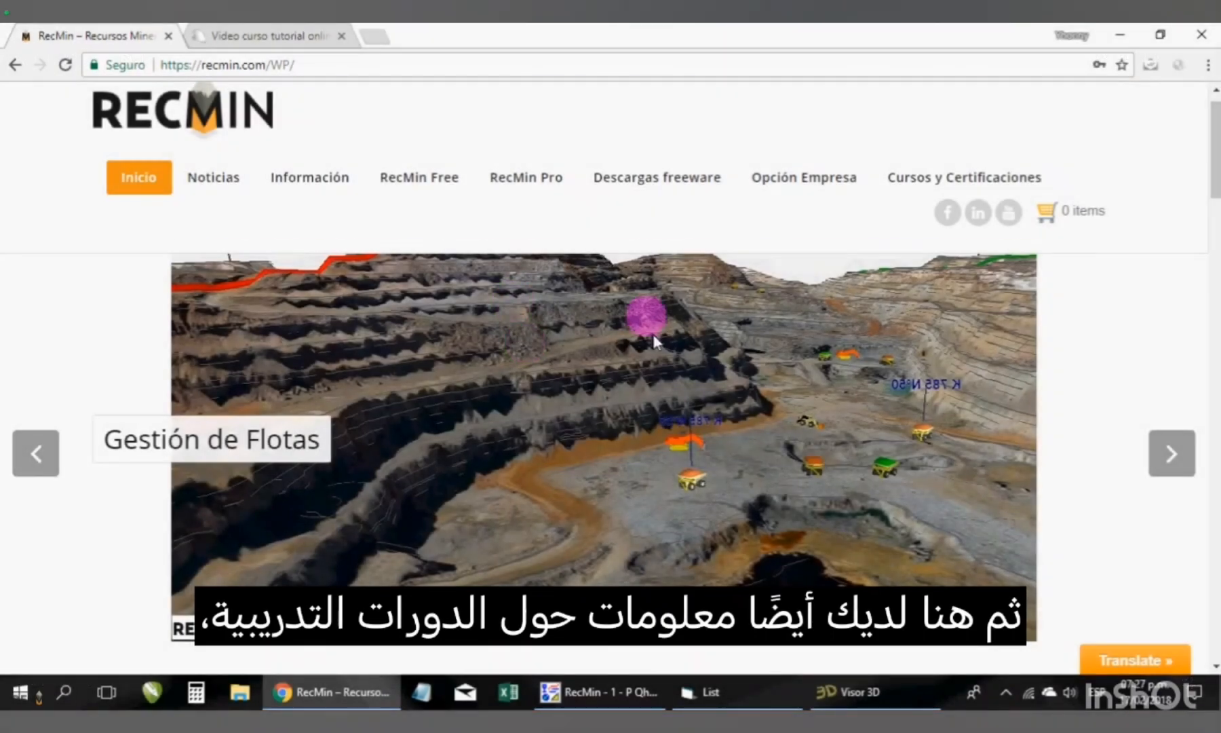
Examine the training channels and online courses in the Formación y Cursos section of the home page.
{"action": "scroll", "coordinate": [652, 334], "scroll_direction": "down", "scroll_amount": 16}
{"action": "scroll", "coordinate": [678, 399], "scroll_direction": "down", "scroll_amount": 1}
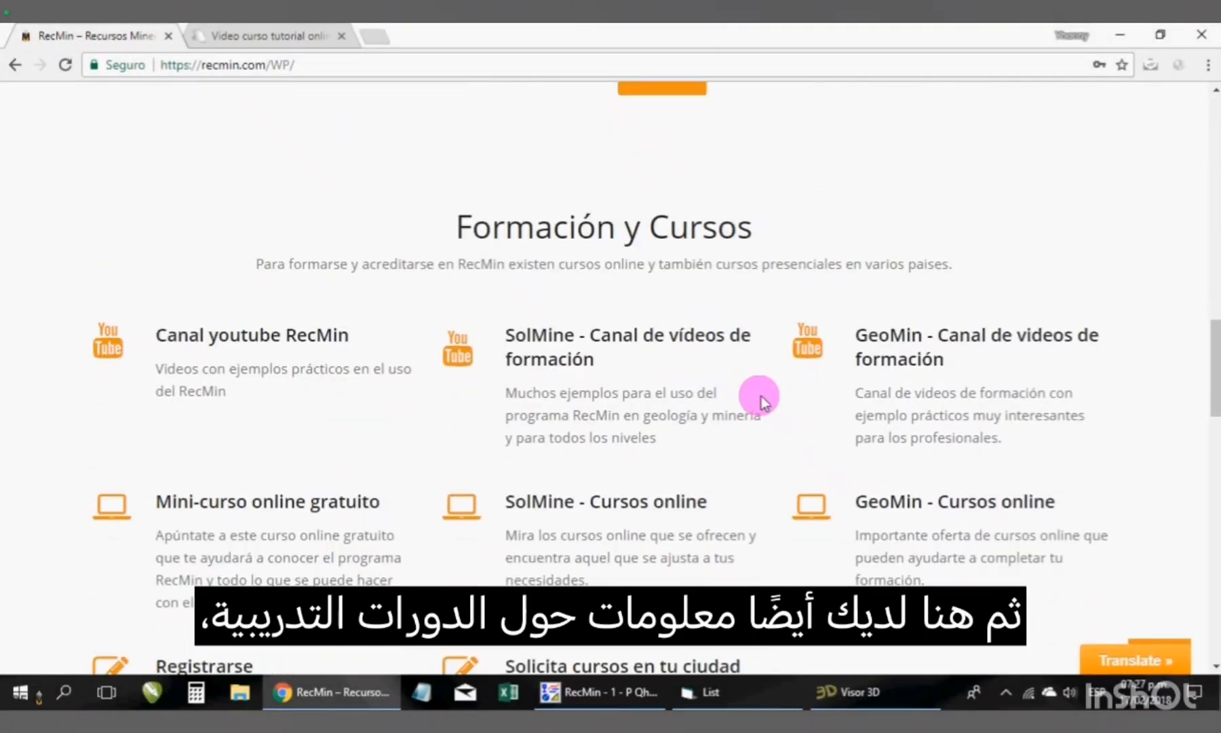
{"action": "scroll", "coordinate": [751, 439], "scroll_direction": "down", "scroll_amount": 1}
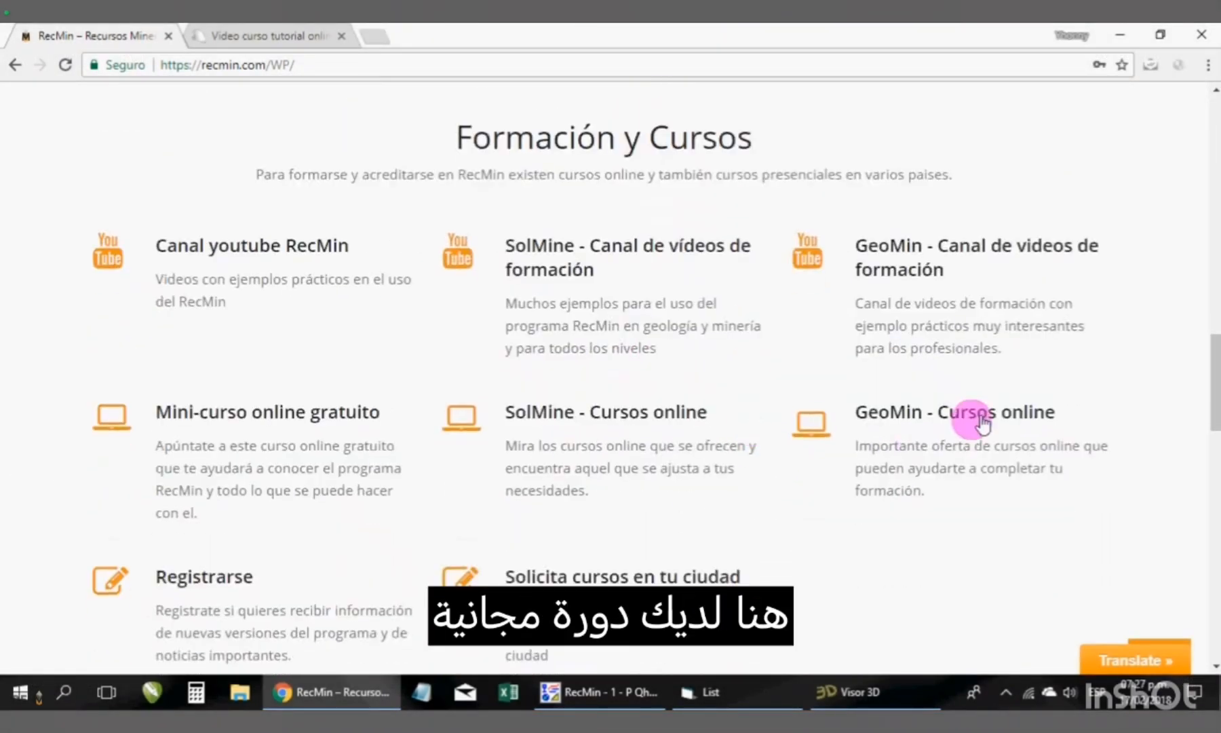